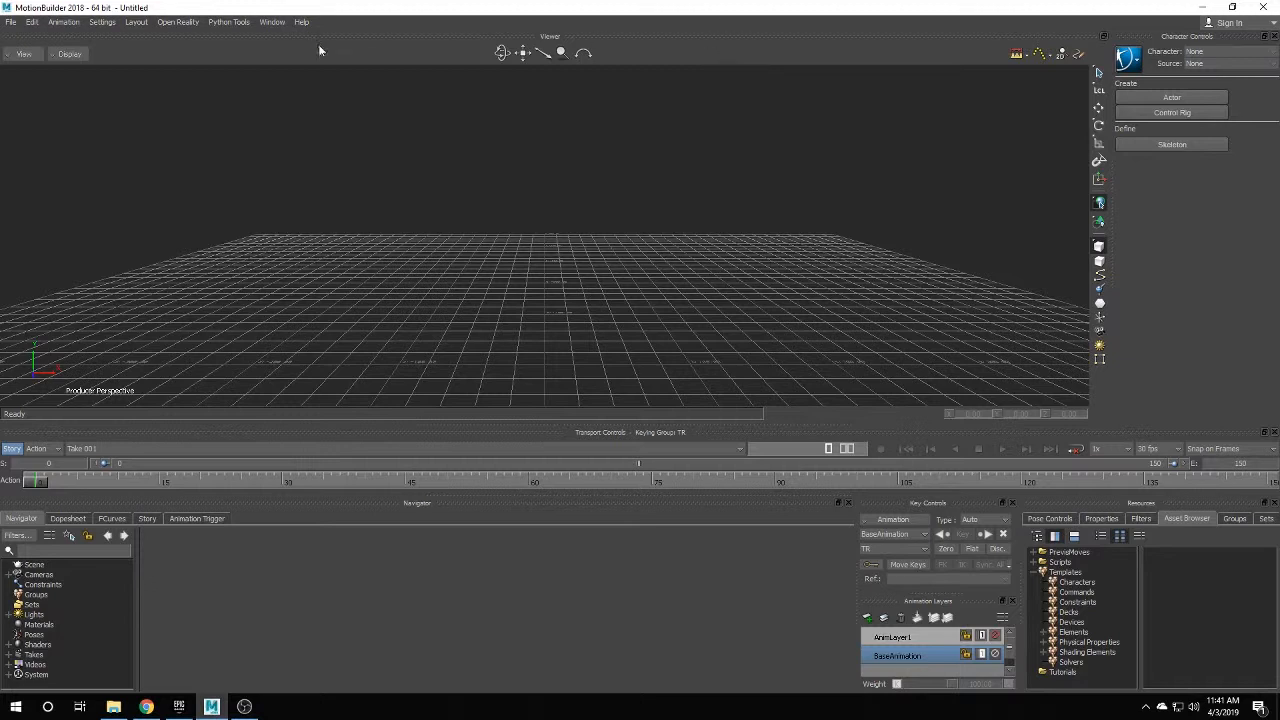
left_click(10, 21)
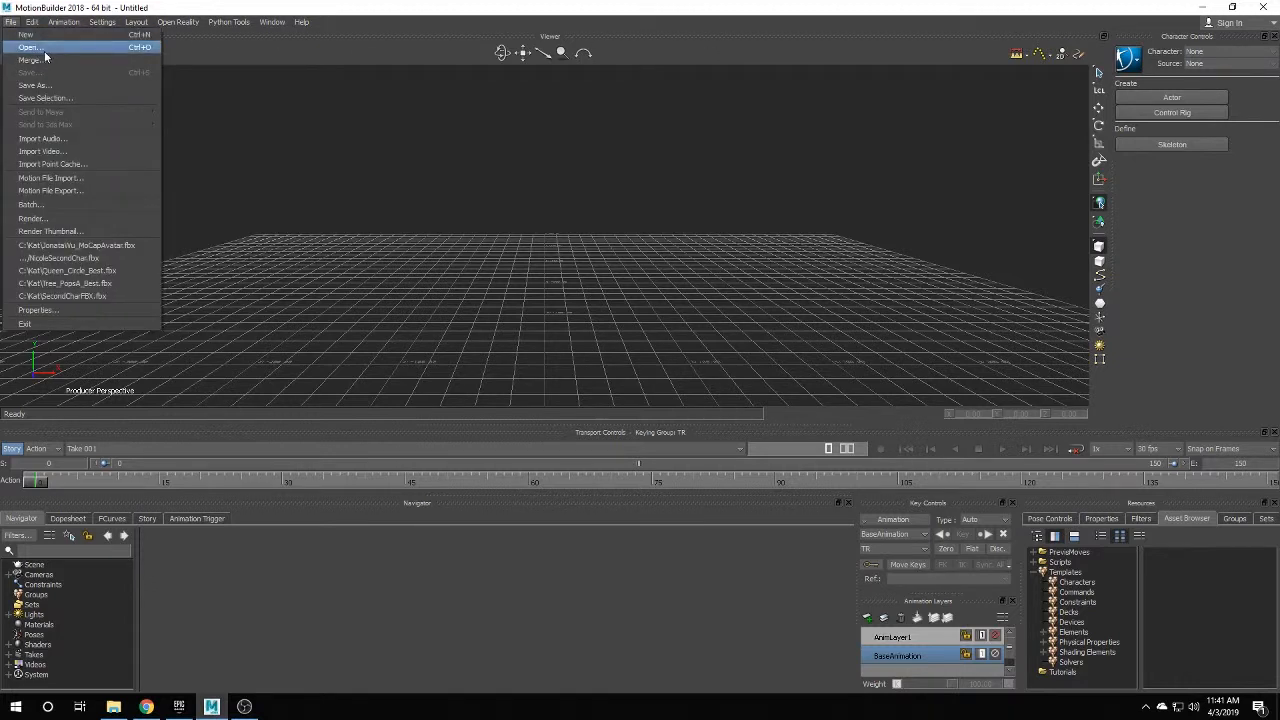
left_click(46, 46)
left_click(590, 318)
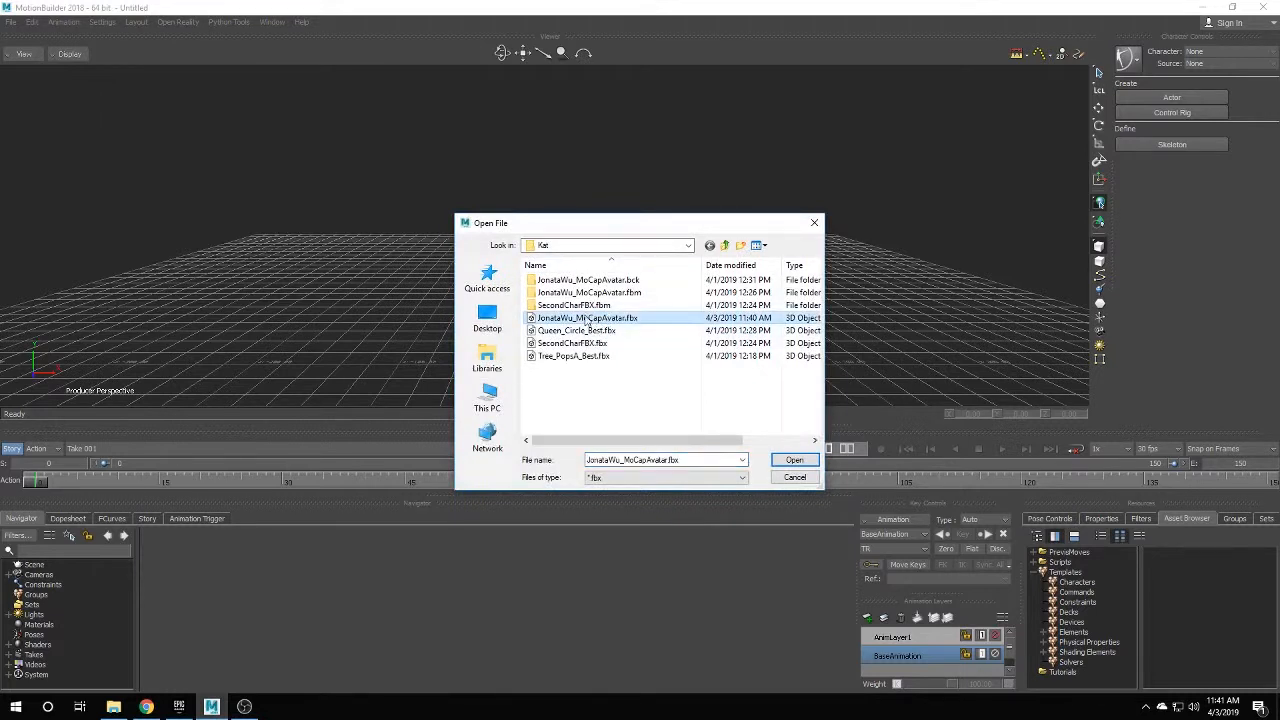
left_click(792, 460)
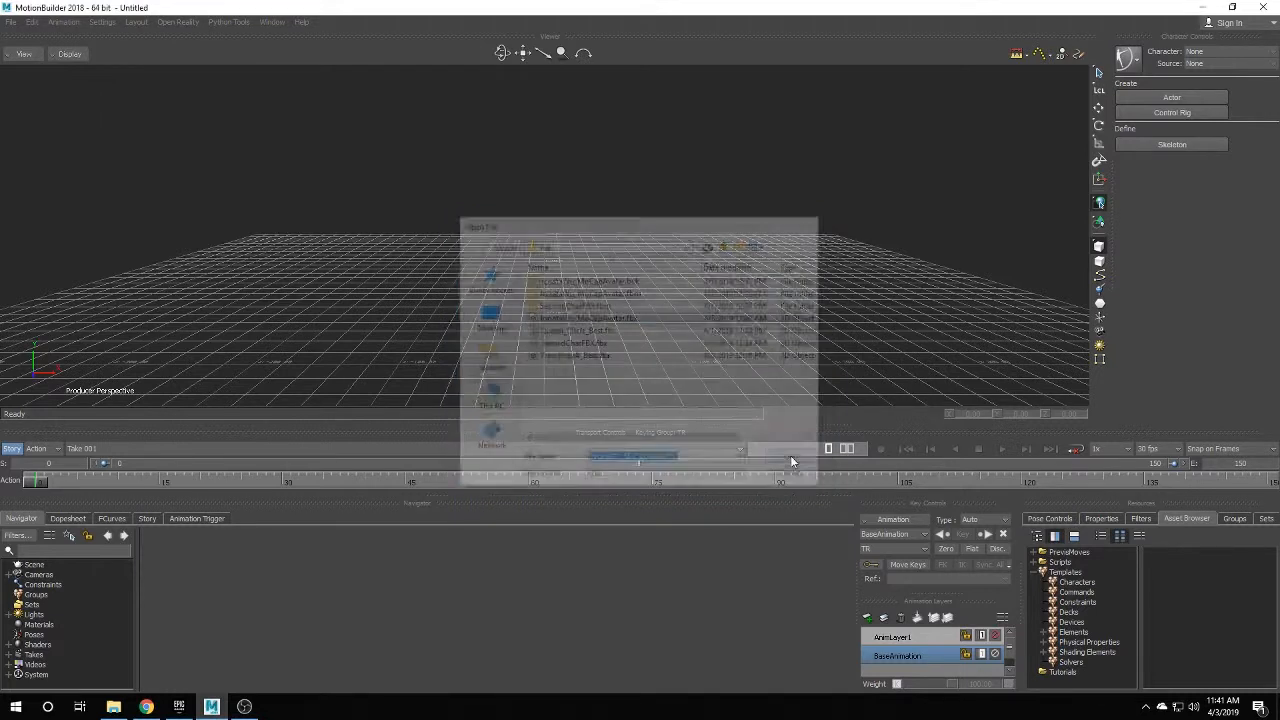
Load the avatar and characterize mixamorig:Hips with the Character template as a Biped.
left_click(372, 663)
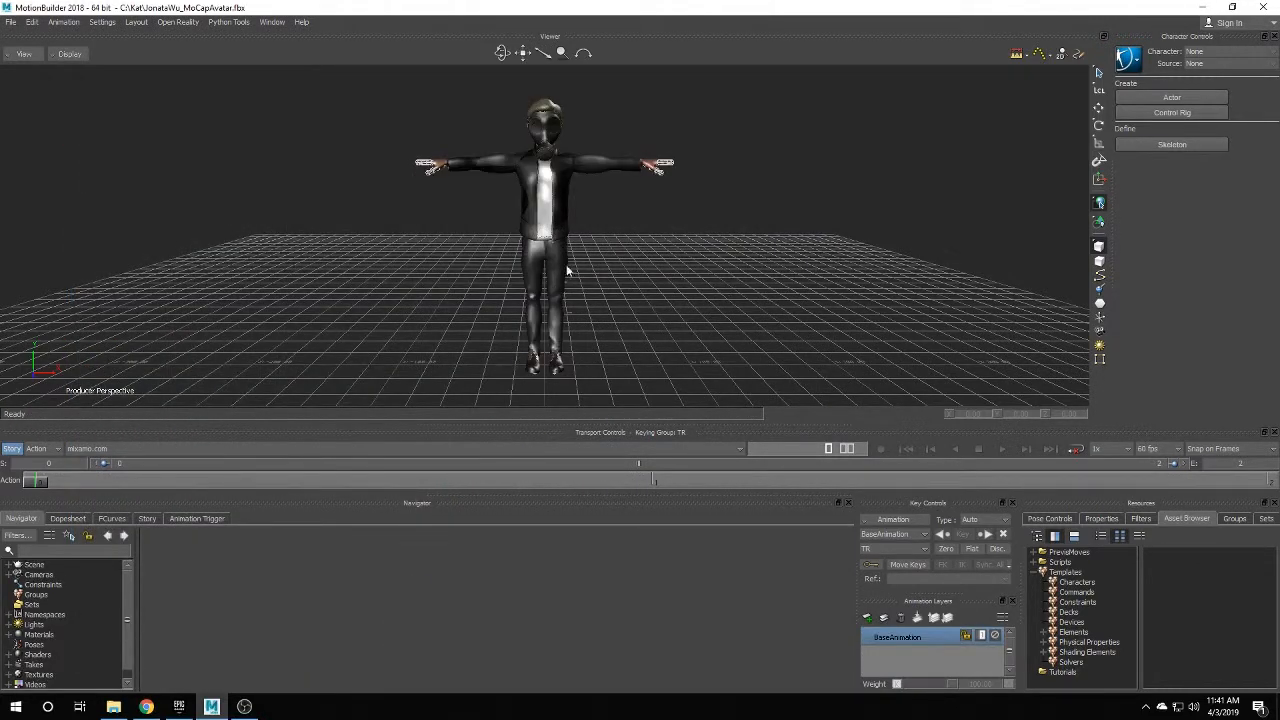
left_click(9, 565)
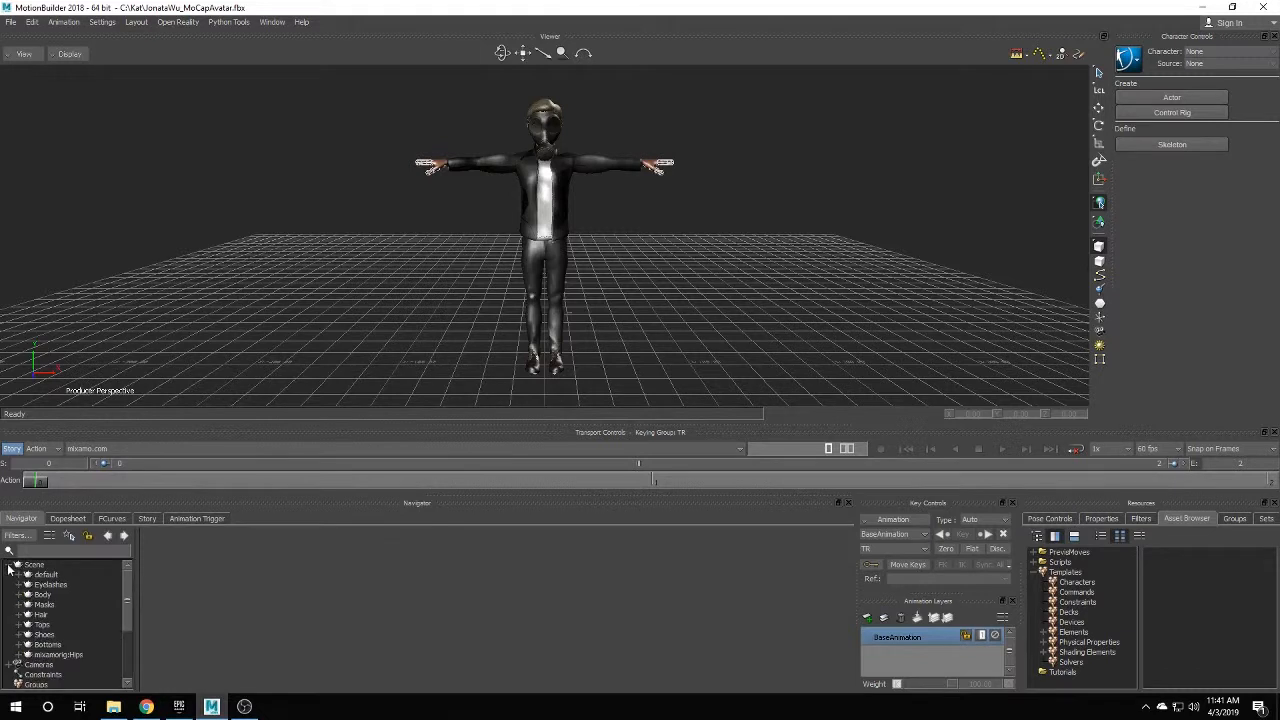
left_click(1096, 583)
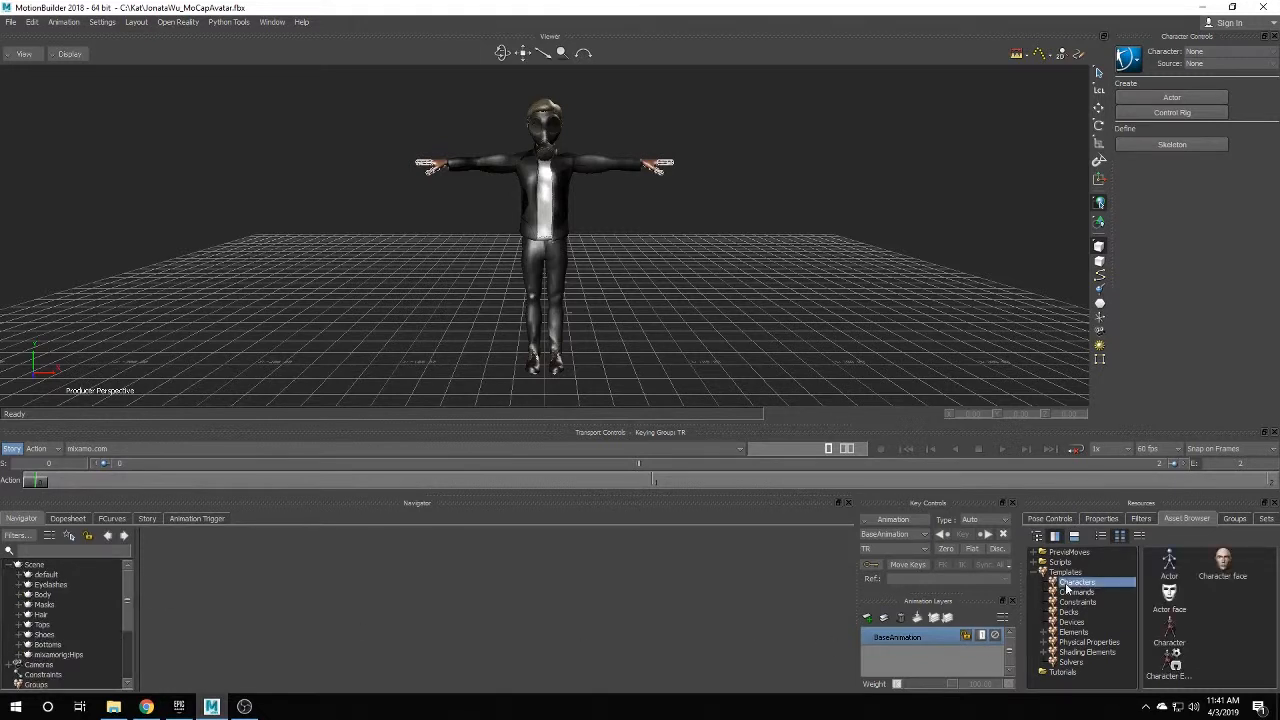
left_click_drag(1167, 632, 76, 656)
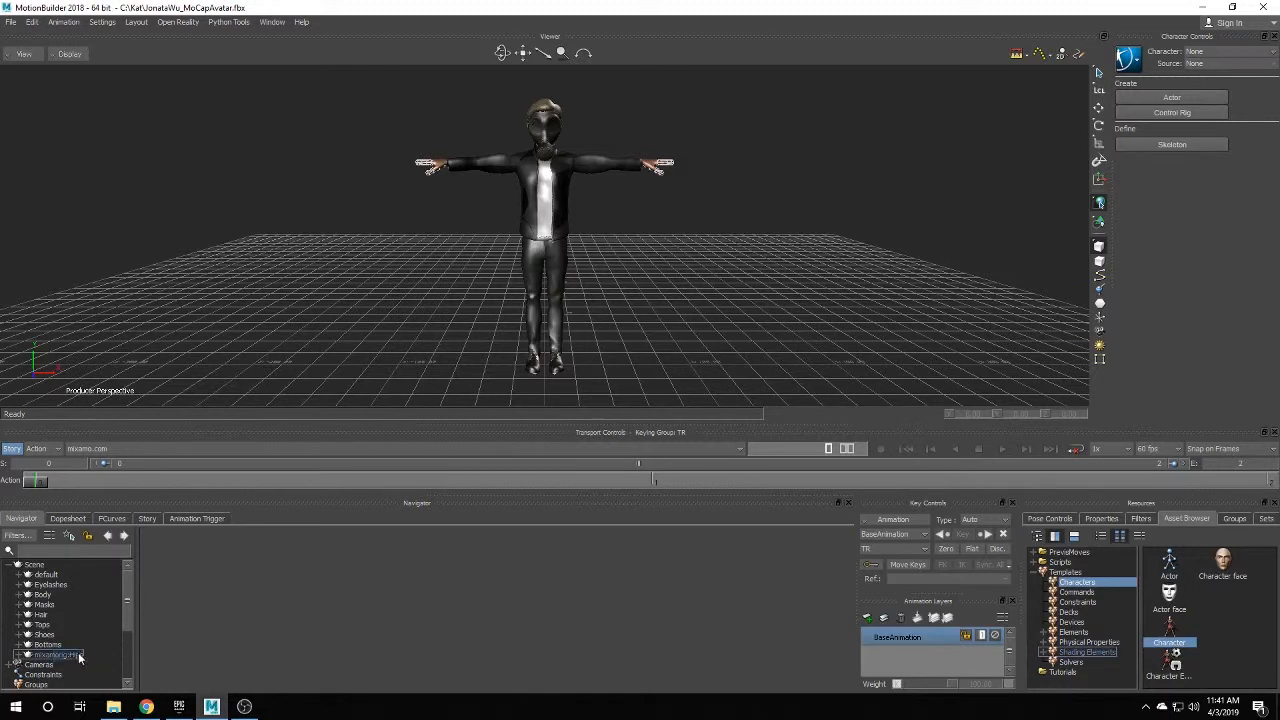
left_click(582, 392)
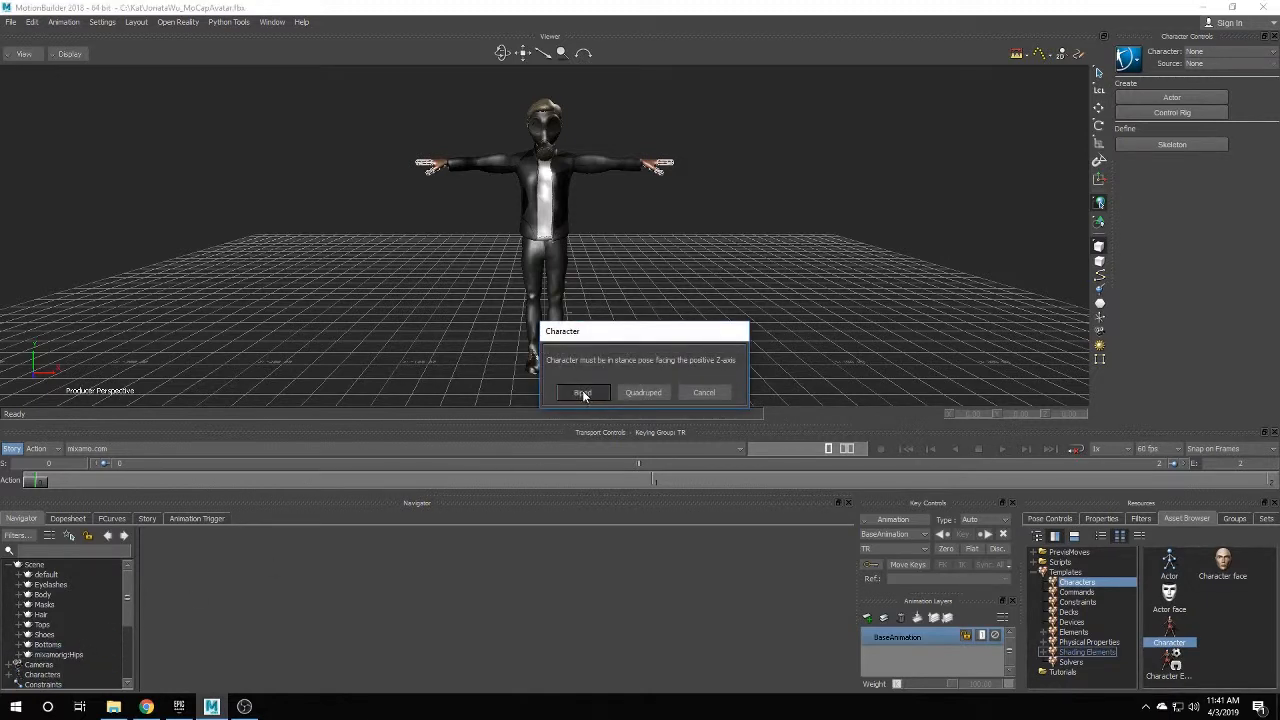
Rename the new Character node to GasMaskDude.
scroll(131, 595, "down", 2)
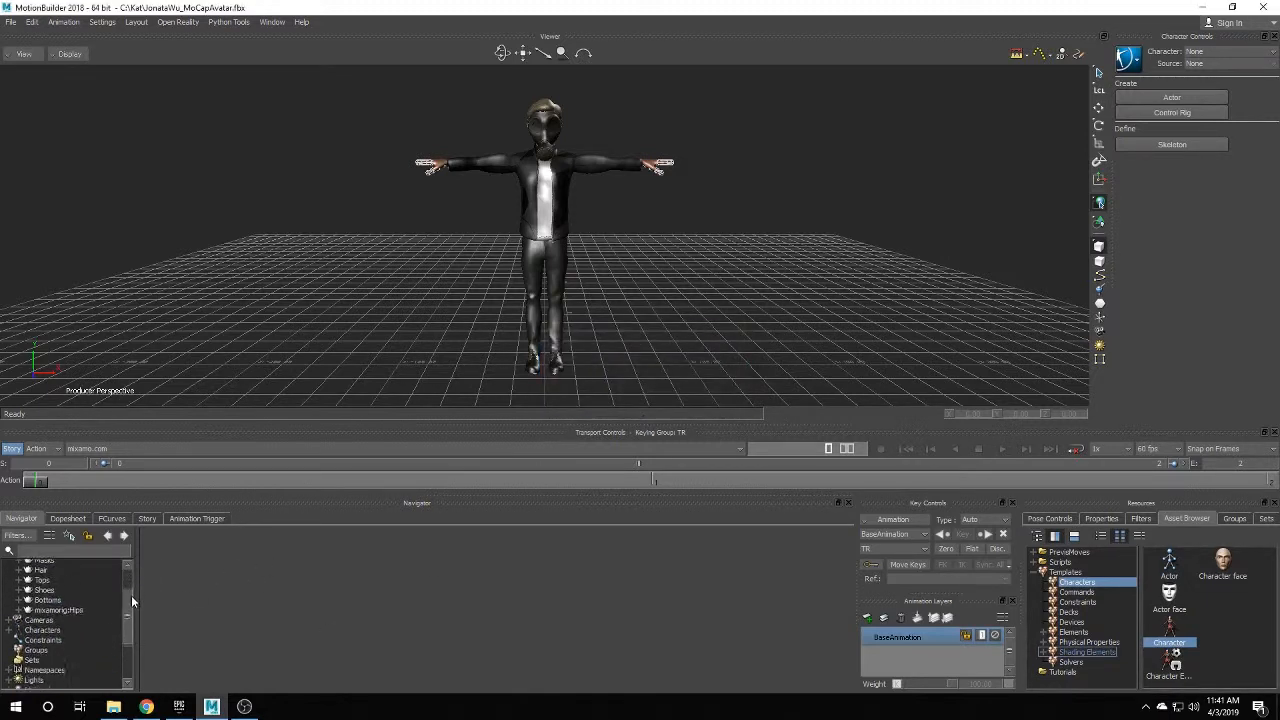
left_click(8, 611)
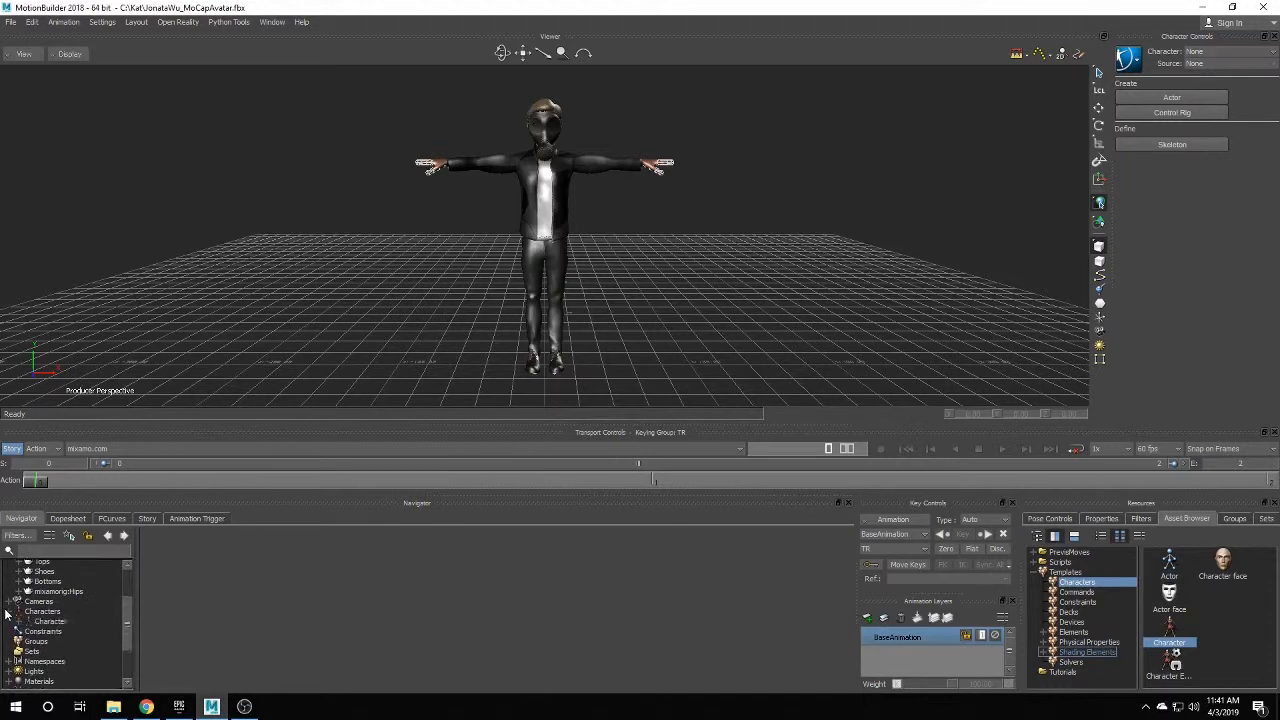
left_click(52, 622)
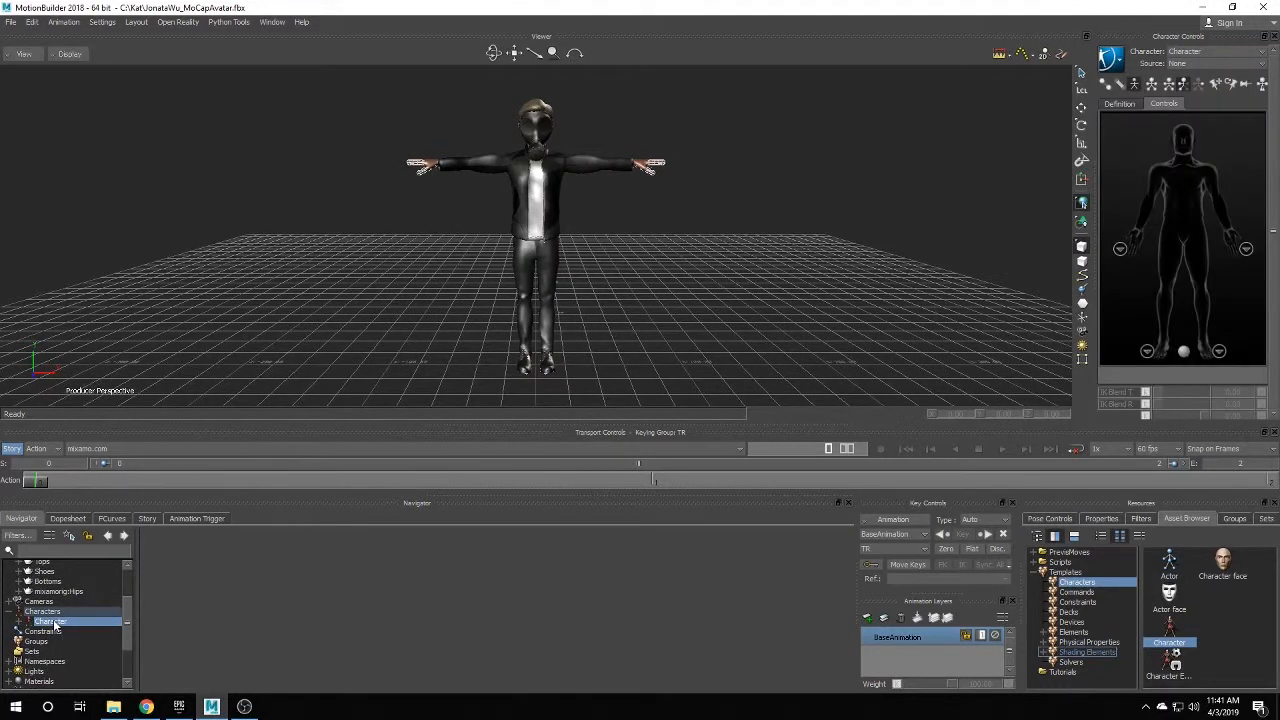
right_click(55, 627)
left_click(131, 577)
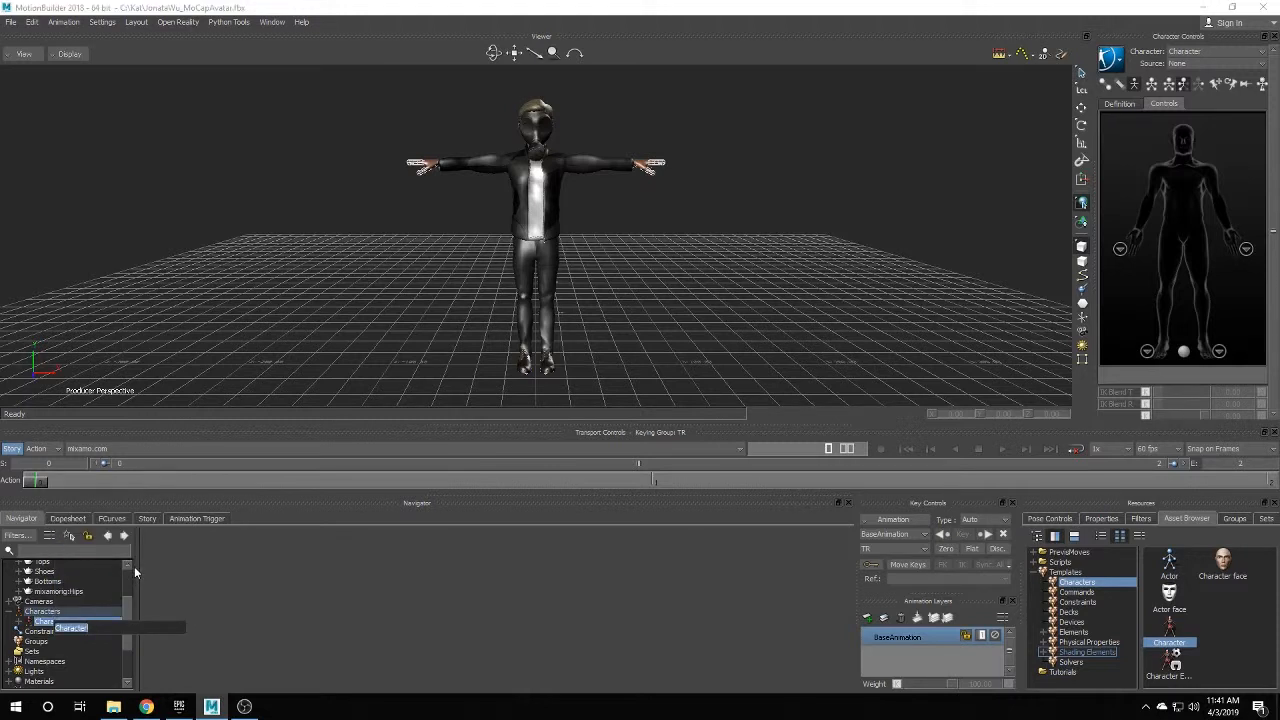
type("GasMaskDude")
key("Return")
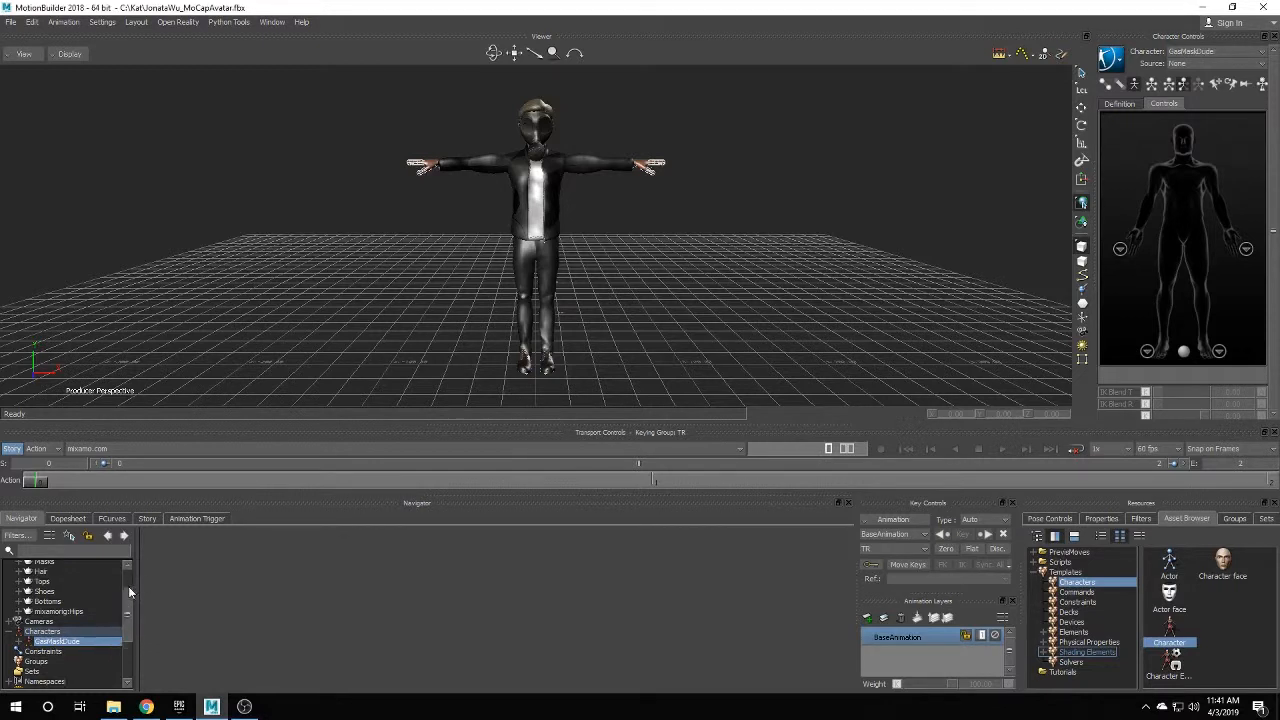
scroll(130, 600, "up", 2)
left_click(10, 21)
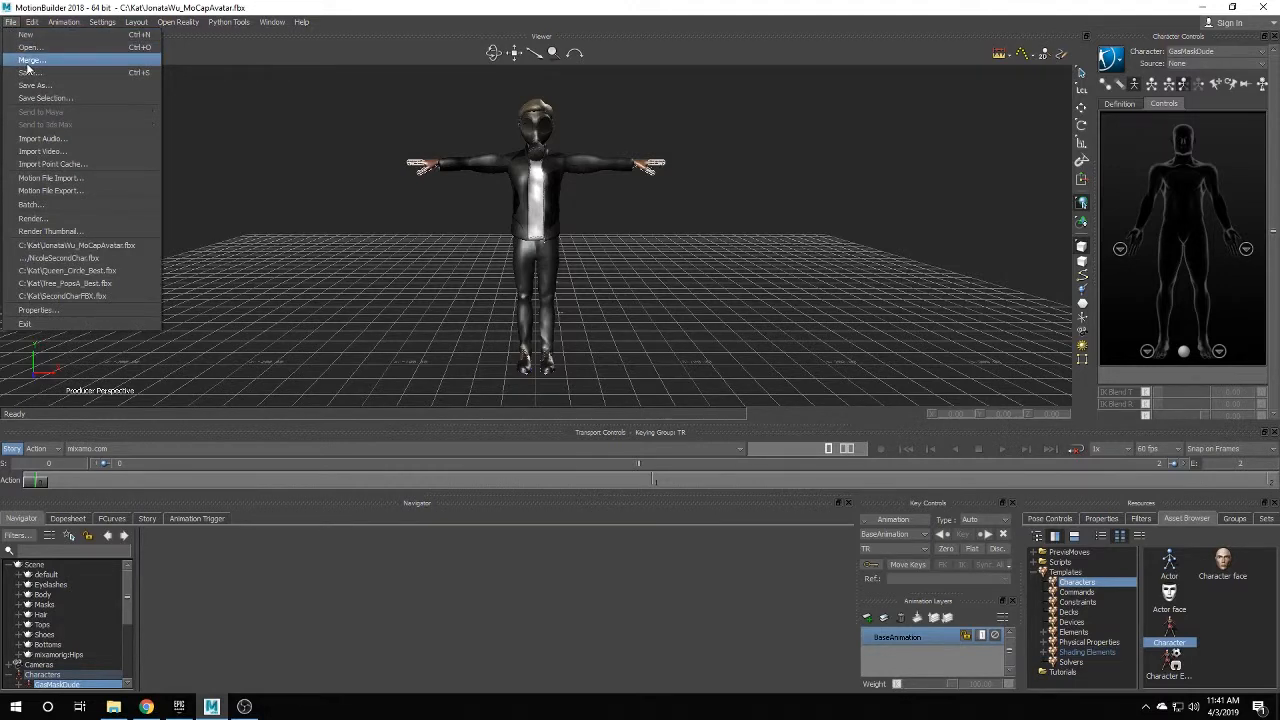
Merge Queen_Circle_Best.fbx into the scene and scrub the timeline to preview it.
left_click(18, 48)
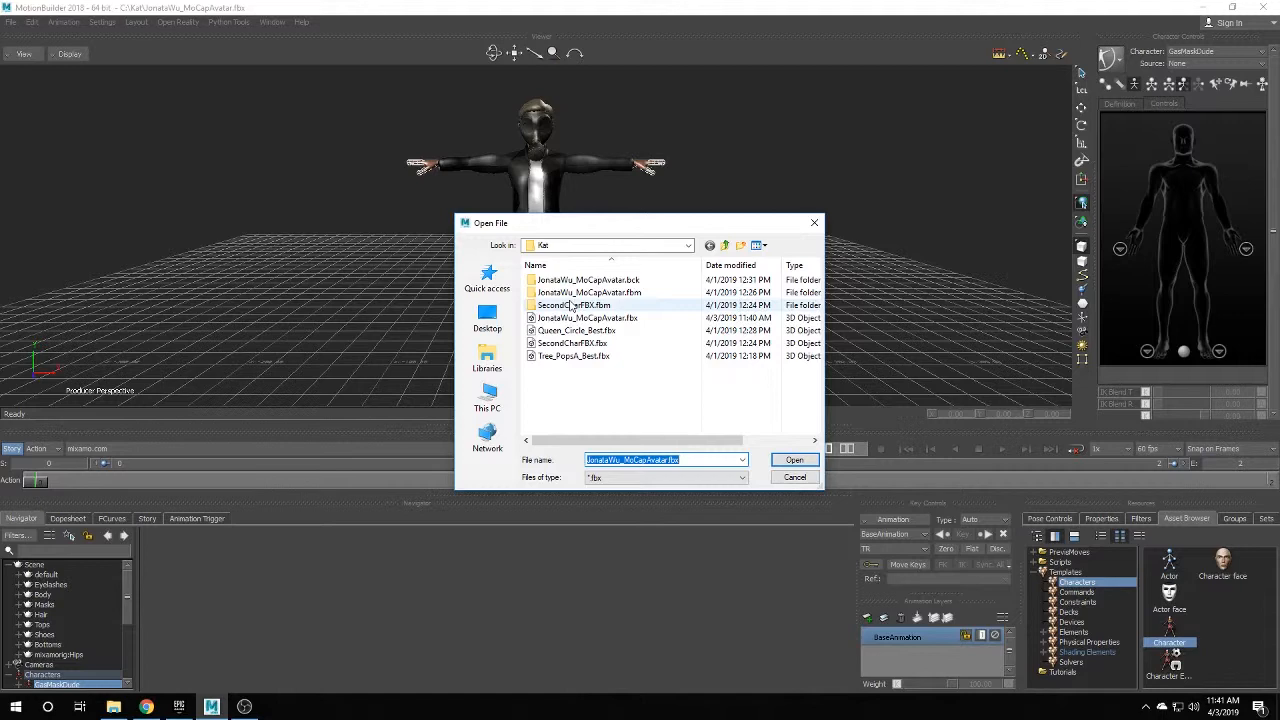
left_click(575, 356)
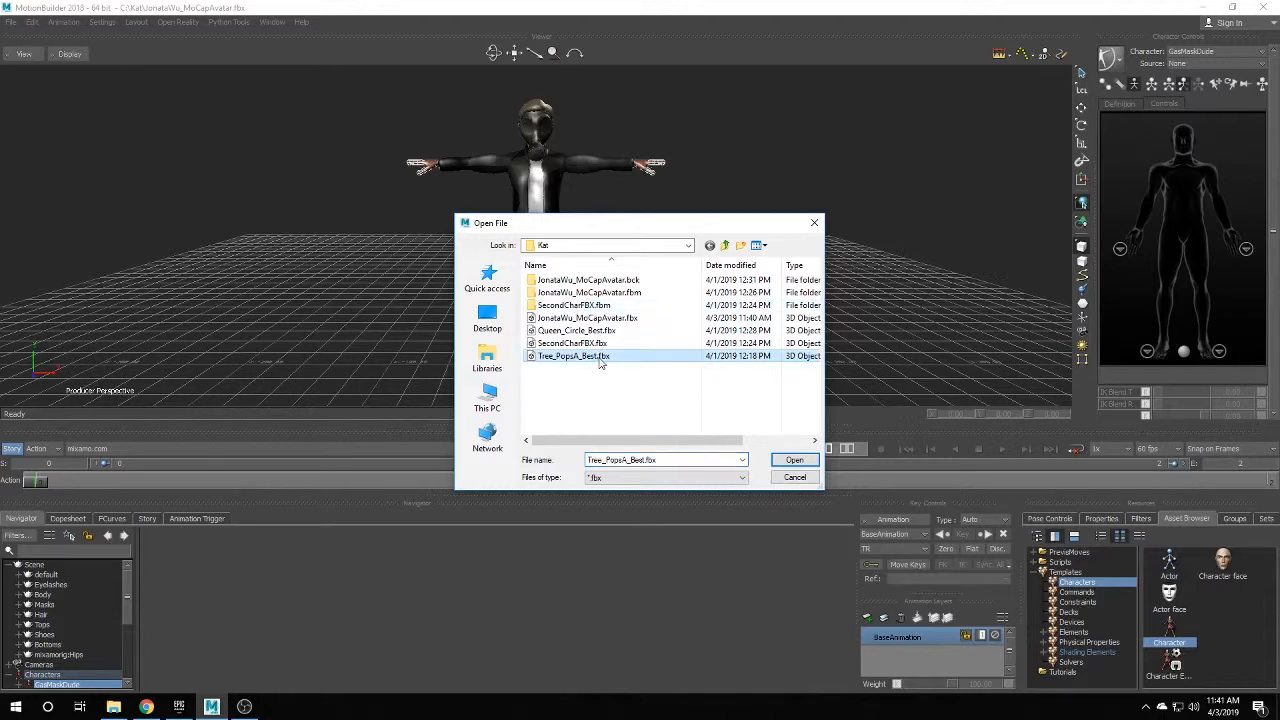
left_click(594, 331)
left_click(794, 460)
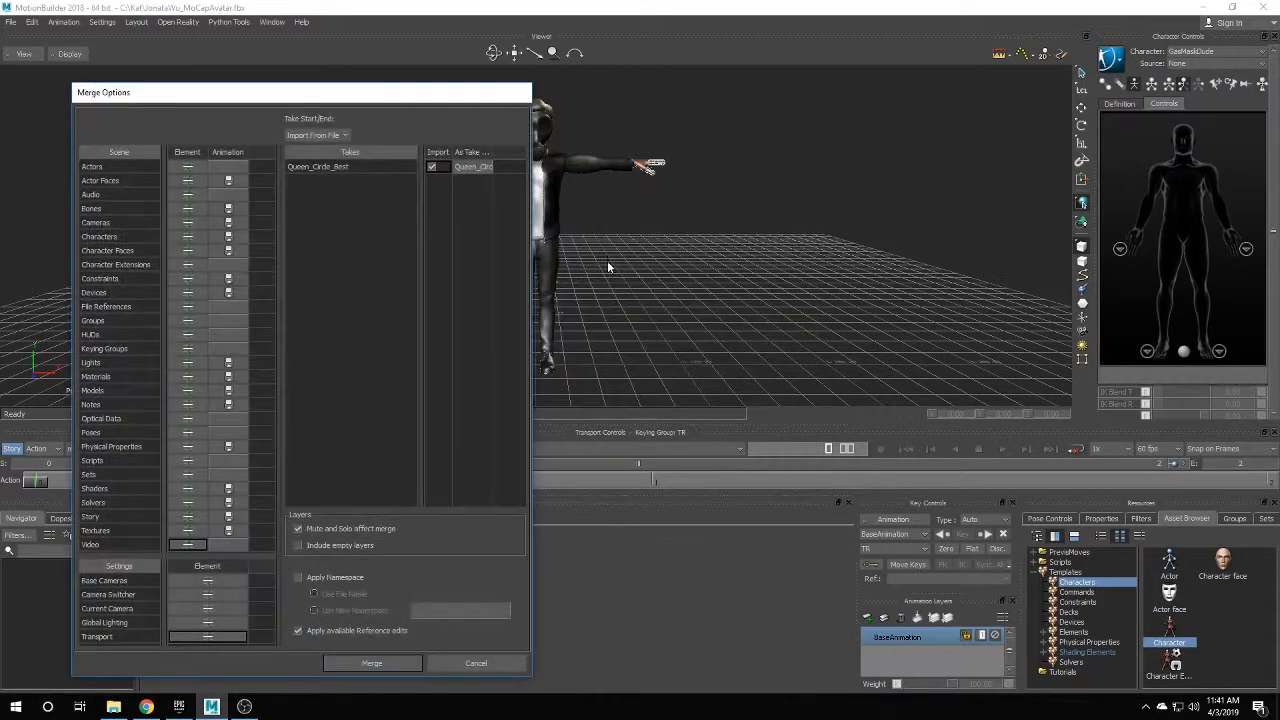
left_click(358, 665)
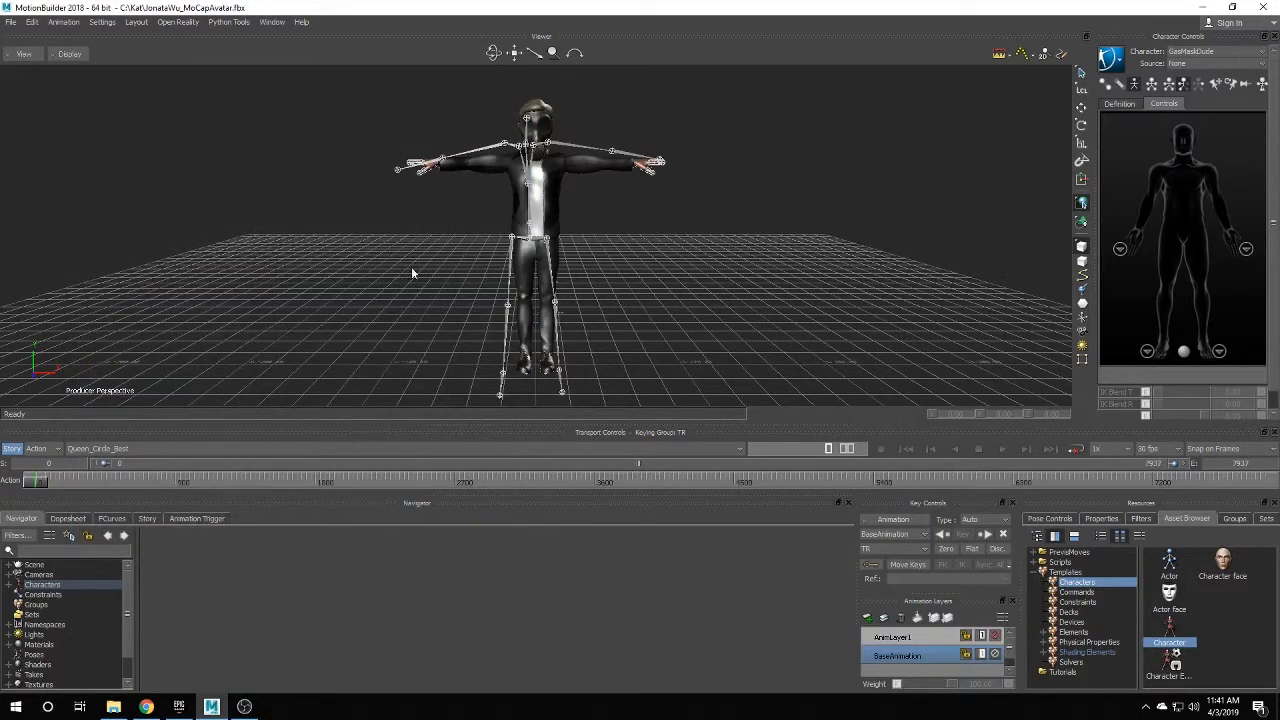
mouse_move(43, 484)
left_mouse_down()
mouse_move(292, 480)
mouse_move(651, 448)
mouse_move(800, 475)
mouse_move(311, 504)
mouse_move(6, 505)
left_mouse_up()
Characterize the merged Robert_Hips skeleton as a Biped using the Character template.
left_click(10, 566)
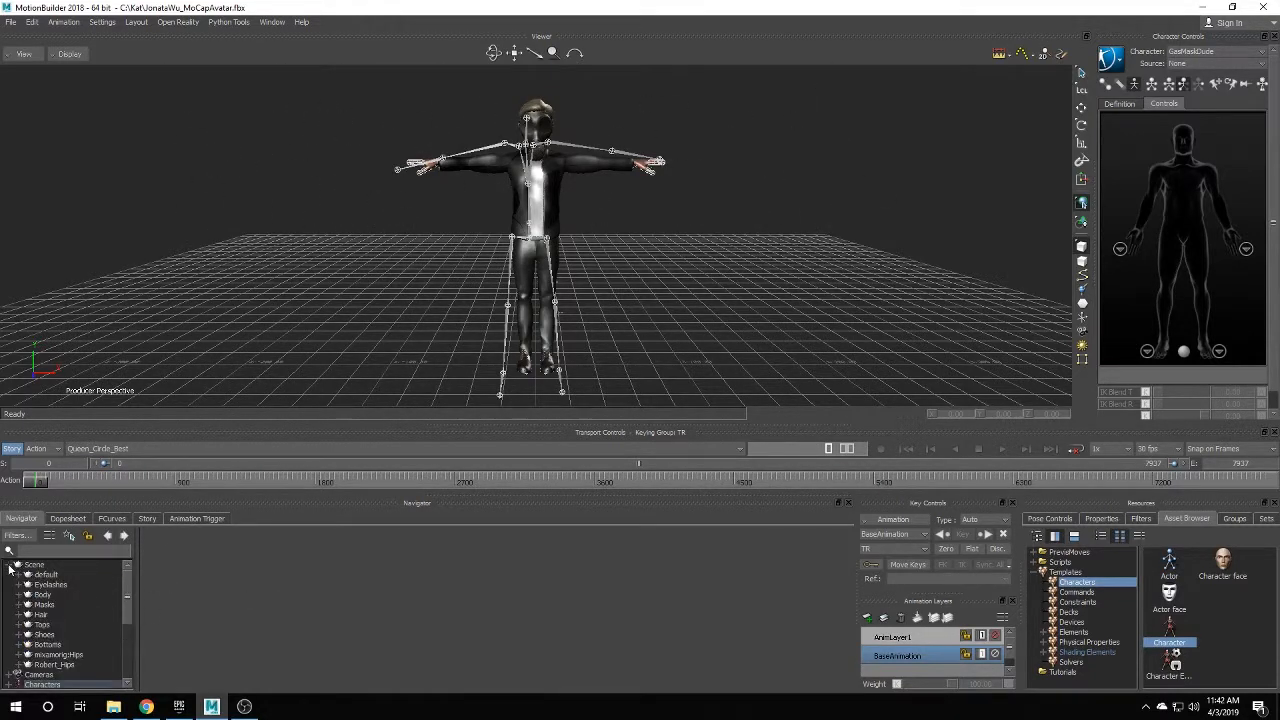
left_click_drag(1170, 630, 52, 666)
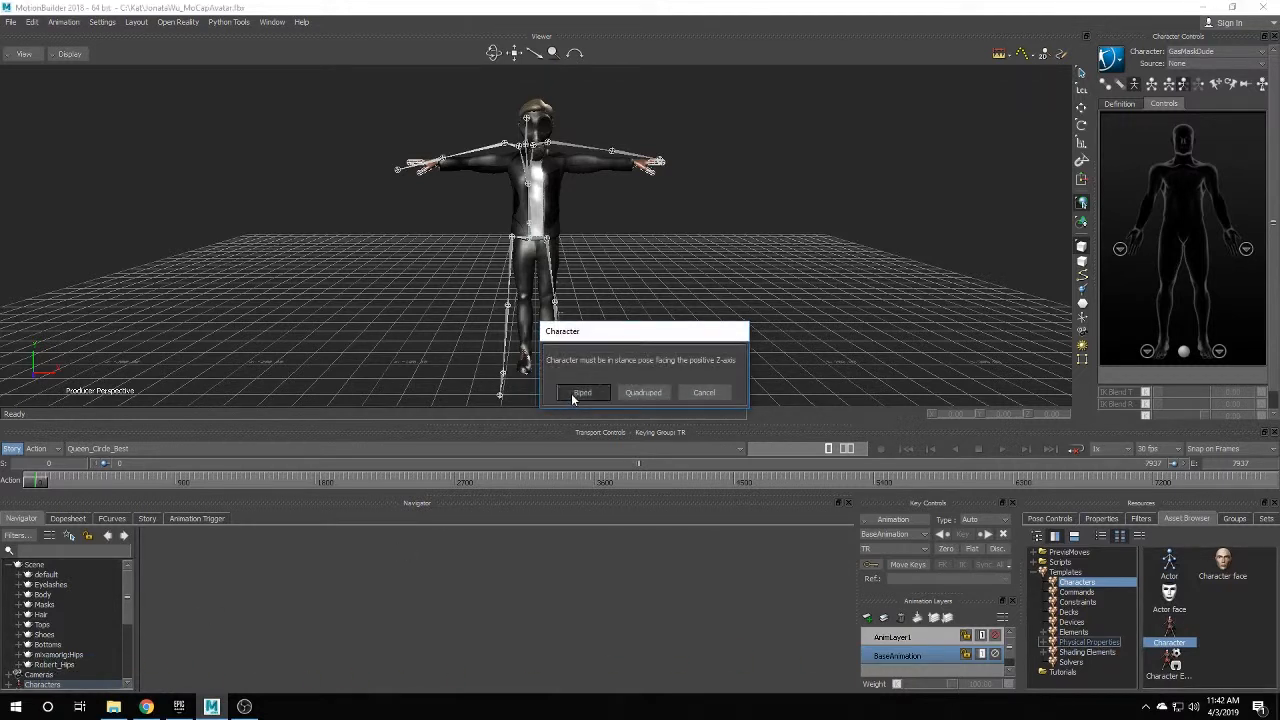
left_click(581, 393)
Rename the second Character node to Robert.
scroll(128, 612, "down", 2)
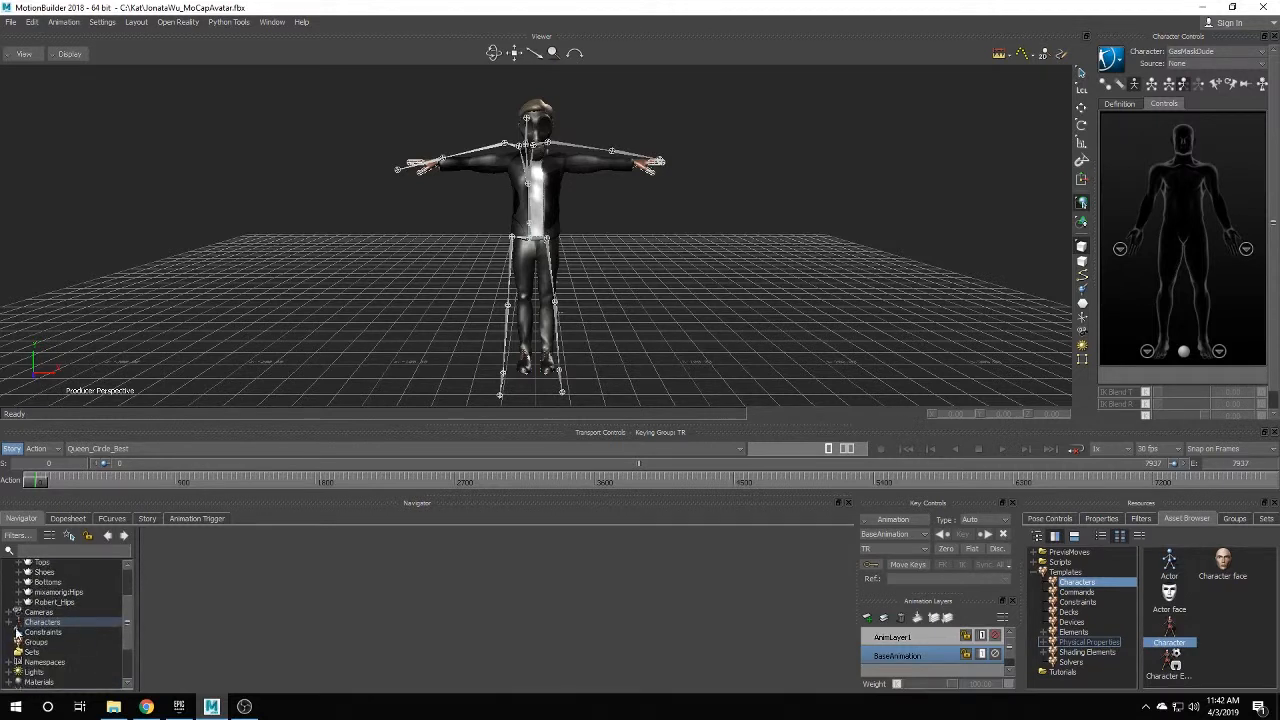
left_click(10, 623)
left_click(52, 642)
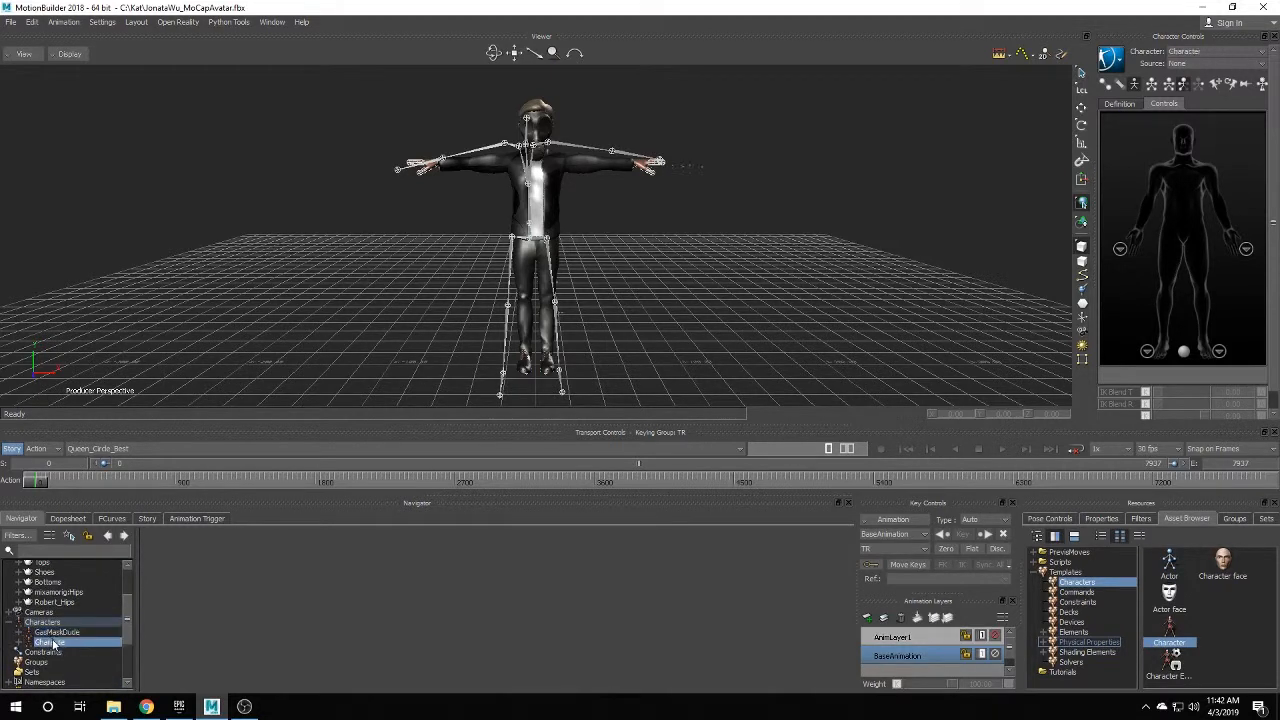
right_click(52, 642)
left_click(115, 566)
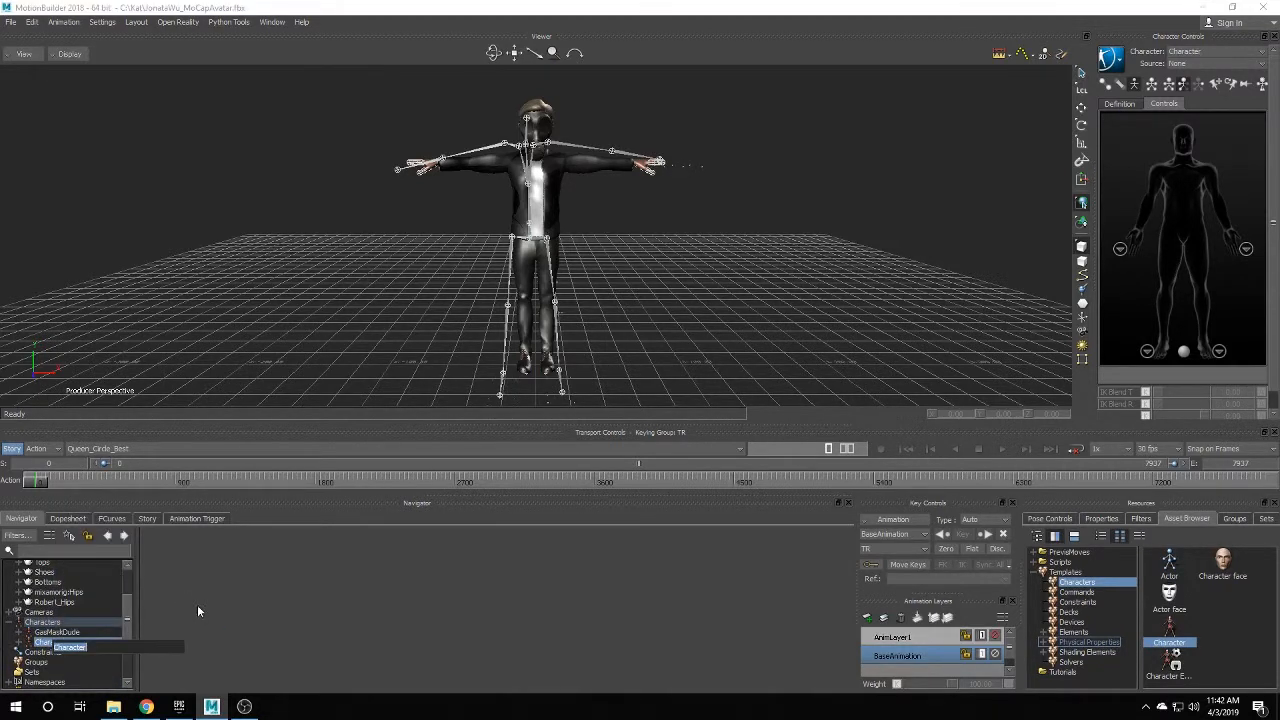
type("Robert")
key("Return")
left_click(57, 632)
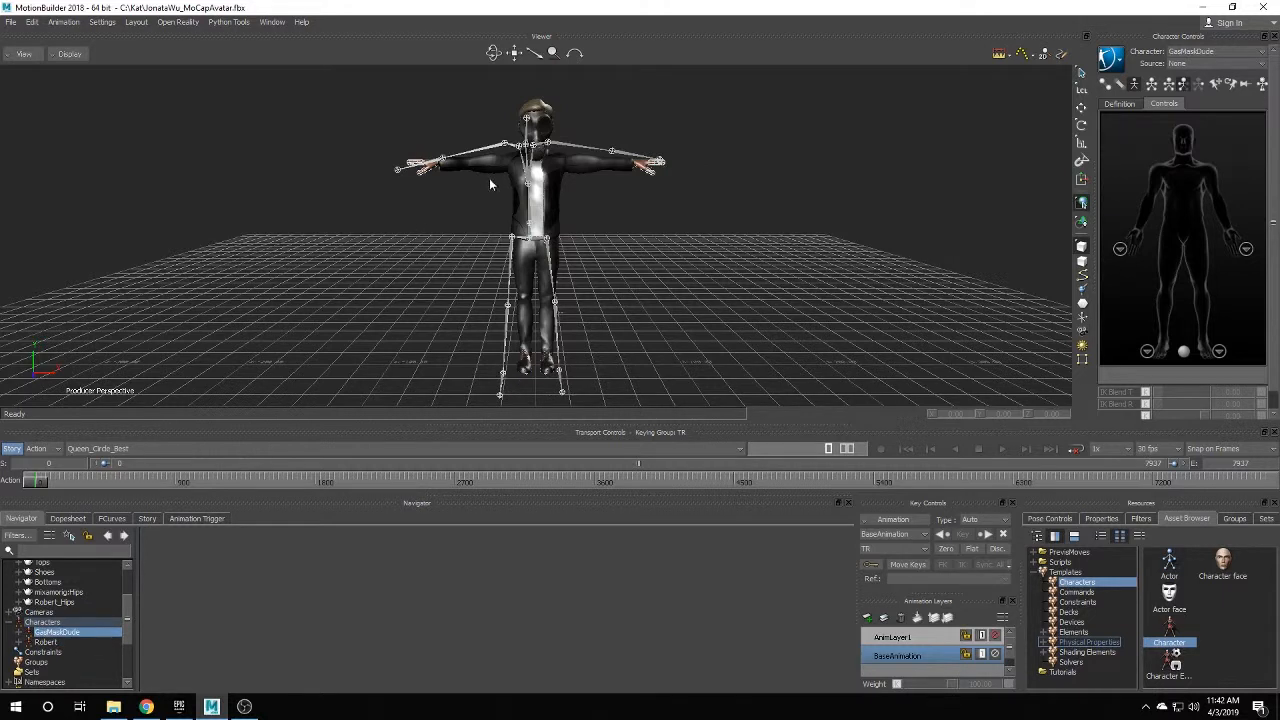
Set GasMaskDude's input type to Character, source Robert, and make it Active.
double_click(50, 634)
left_click(221, 559)
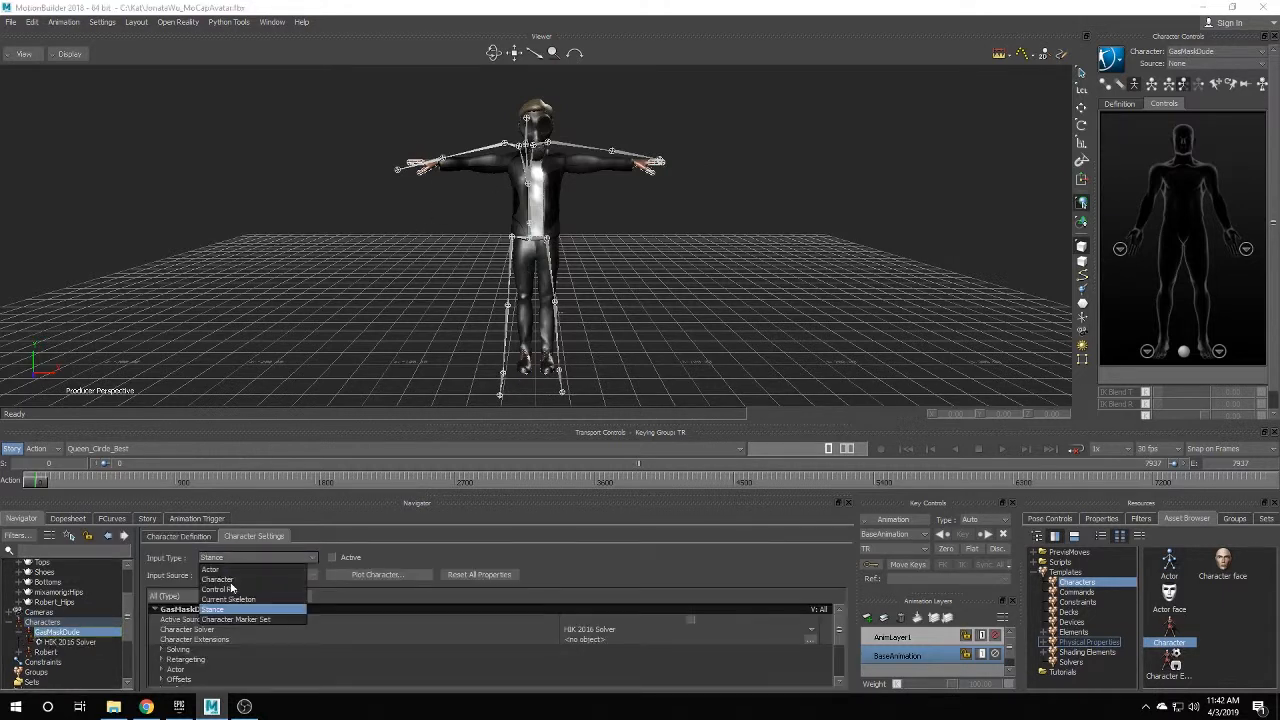
left_click(215, 580)
left_click(215, 578)
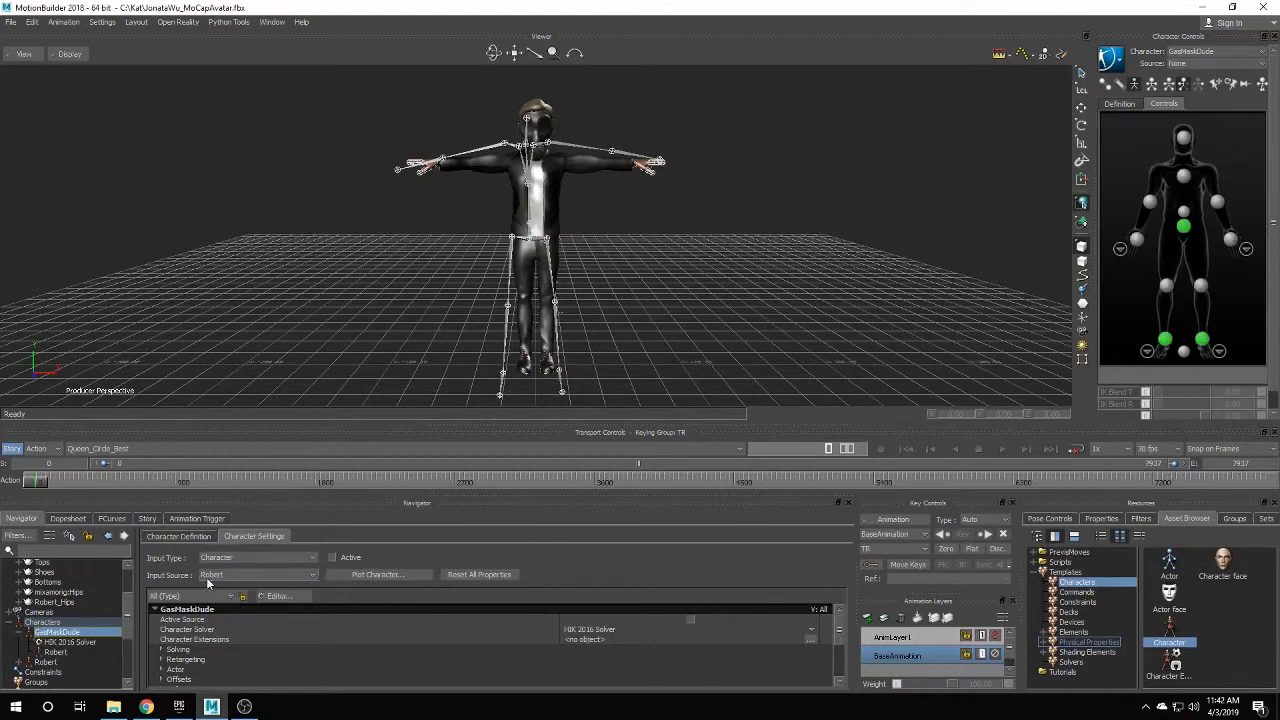
left_click(220, 590)
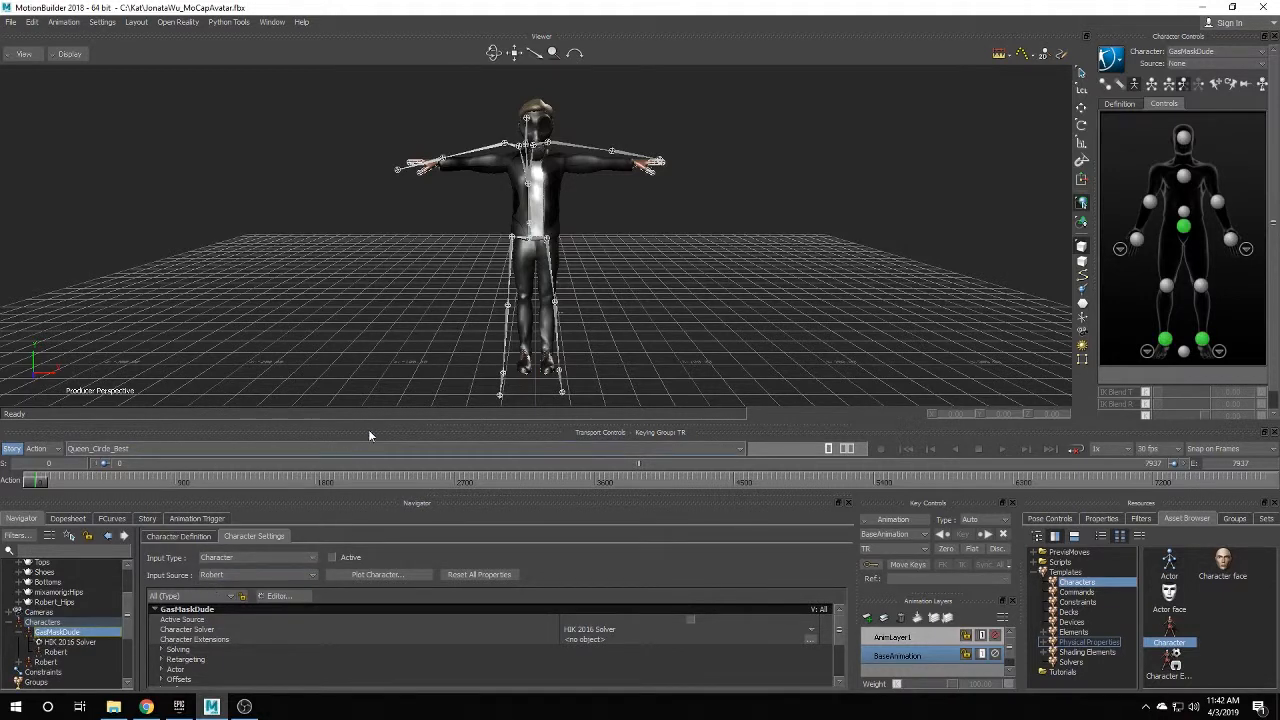
left_click(331, 558)
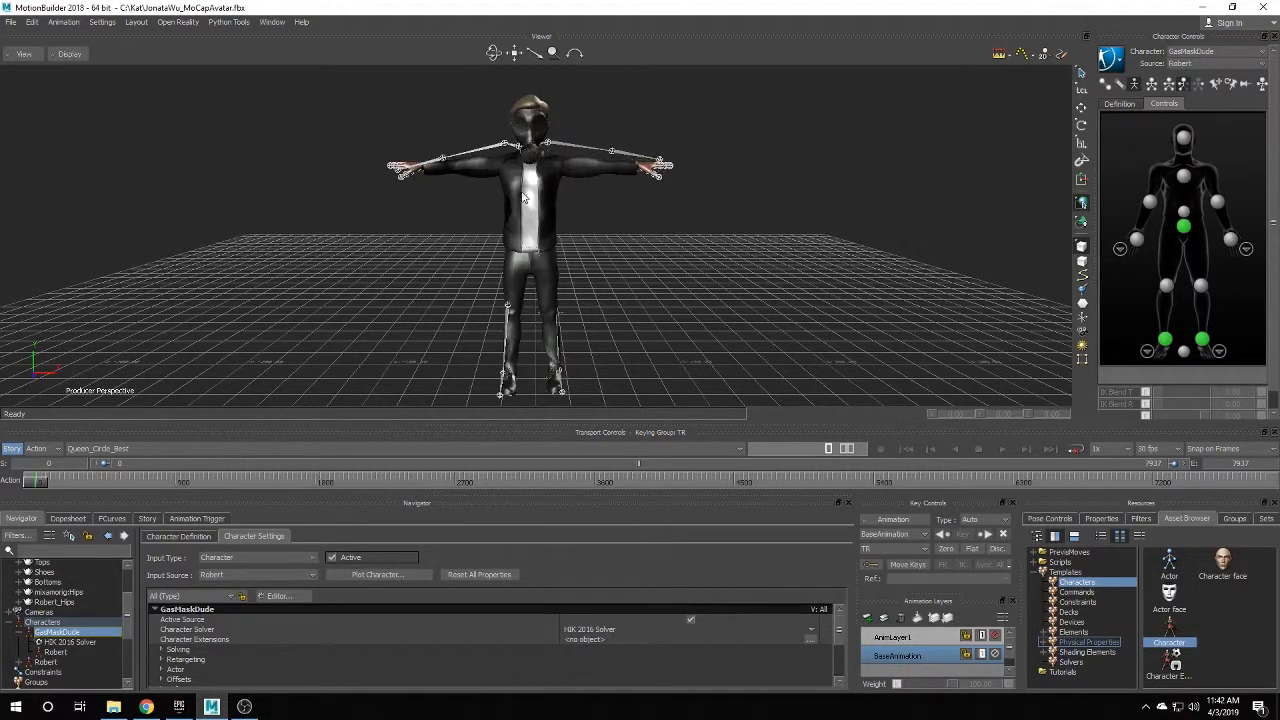
Preview the retargeted dance on the timeline and start Plot Character.
left_click_drag(38, 485, 400, 480)
left_click(1005, 449)
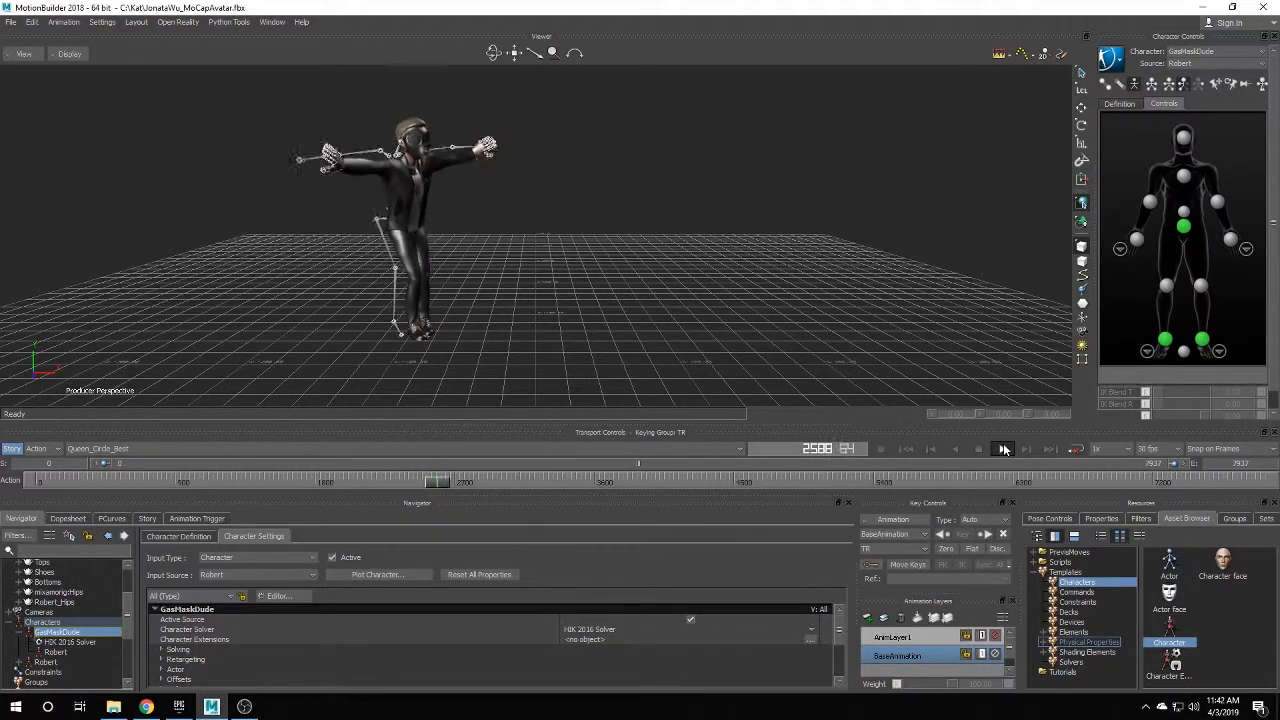
left_click(1004, 449)
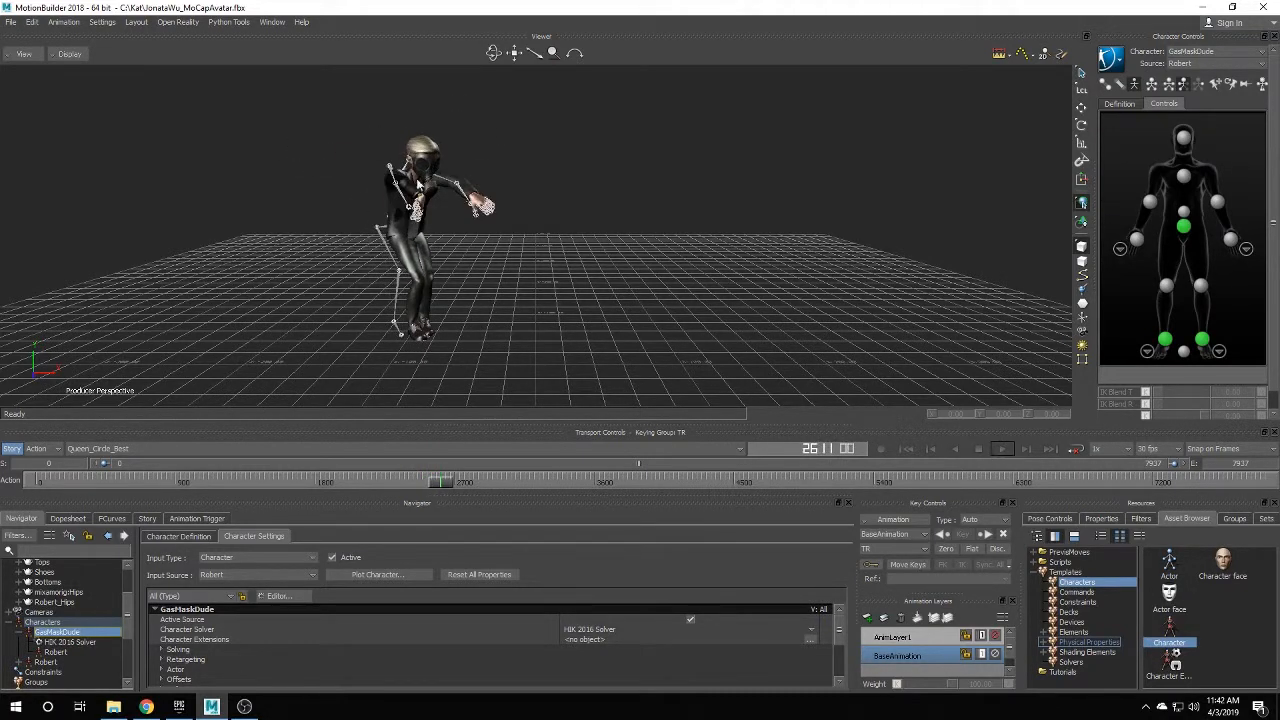
left_click(397, 576)
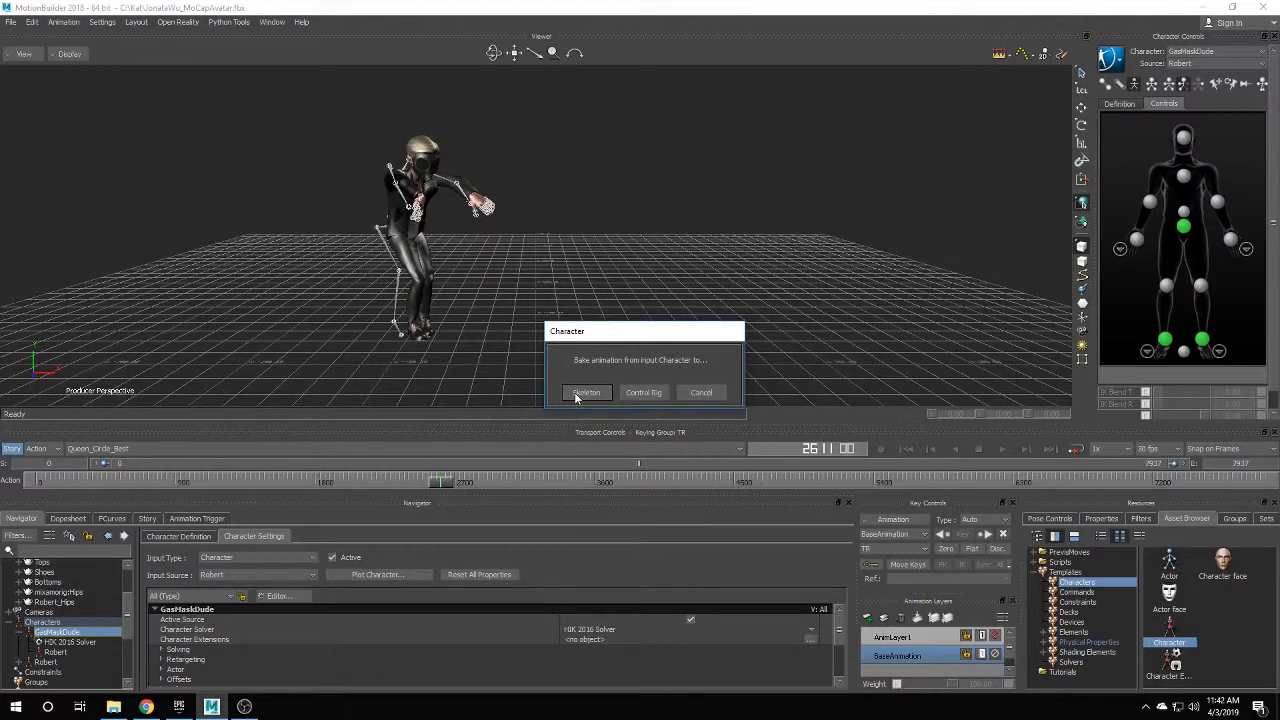
Plot GasMaskDude's animation onto the skeleton and play back the result.
left_click(587, 394)
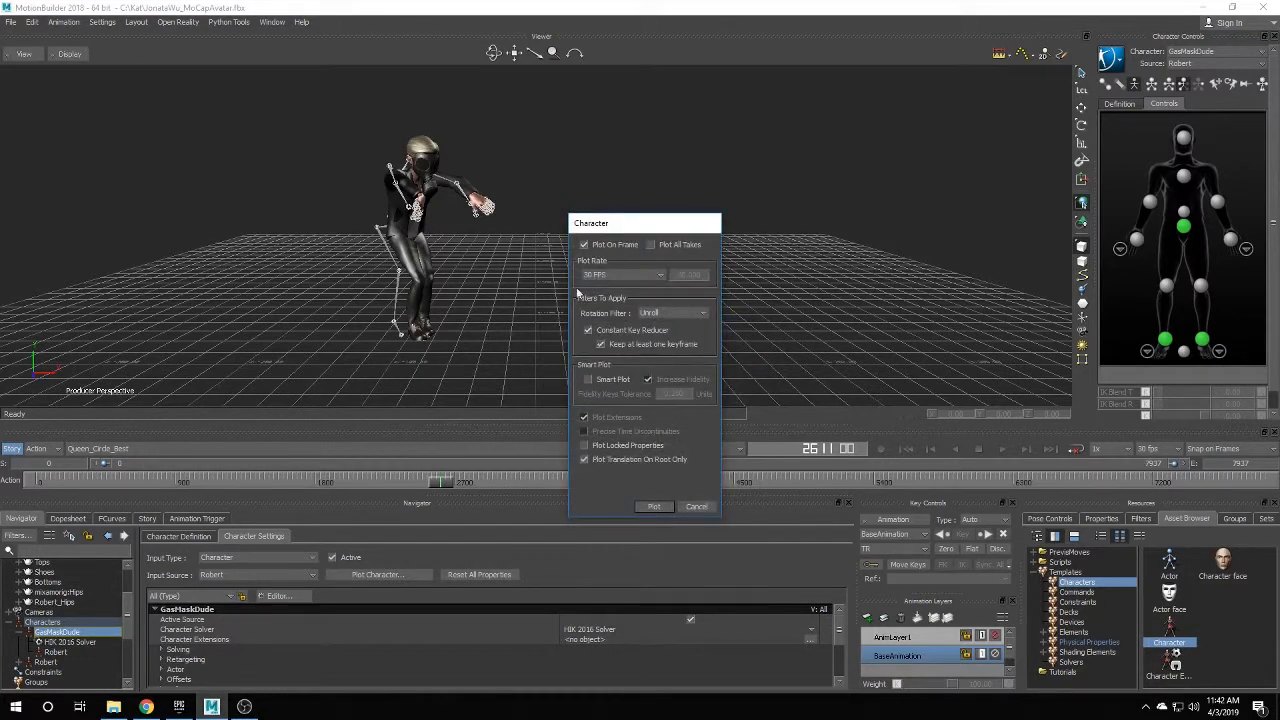
left_click(654, 507)
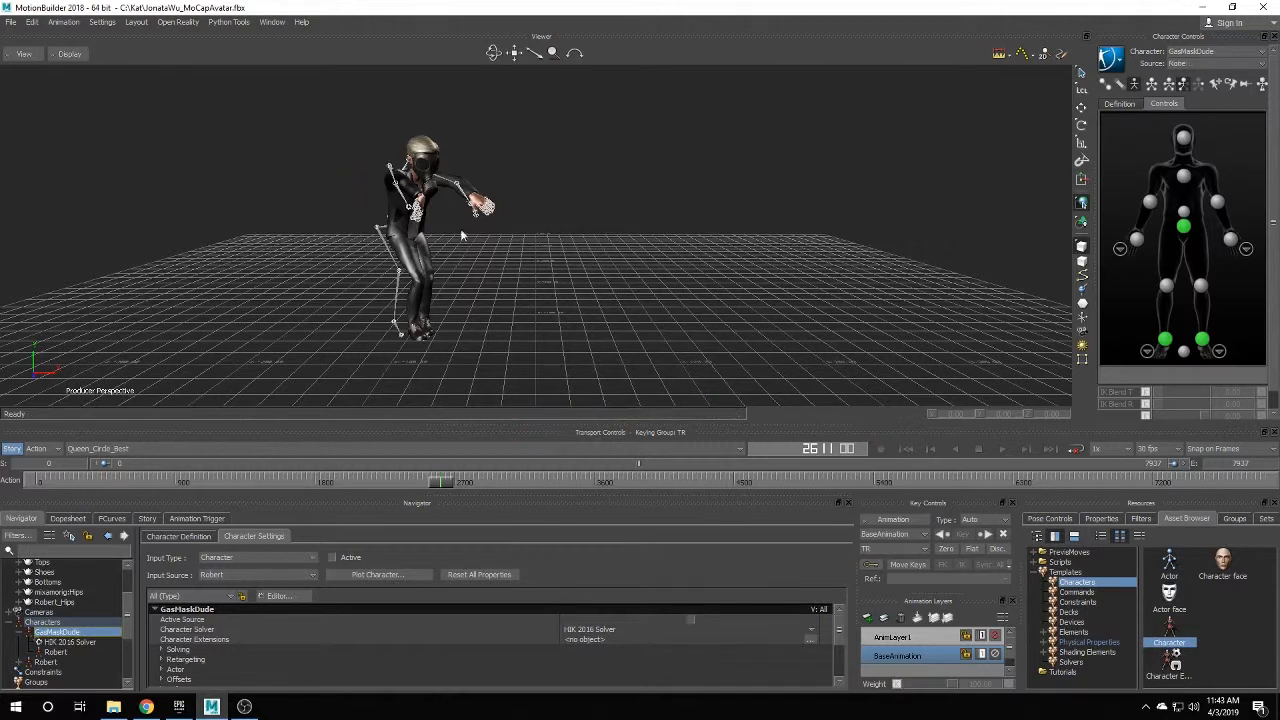
left_click(1001, 449)
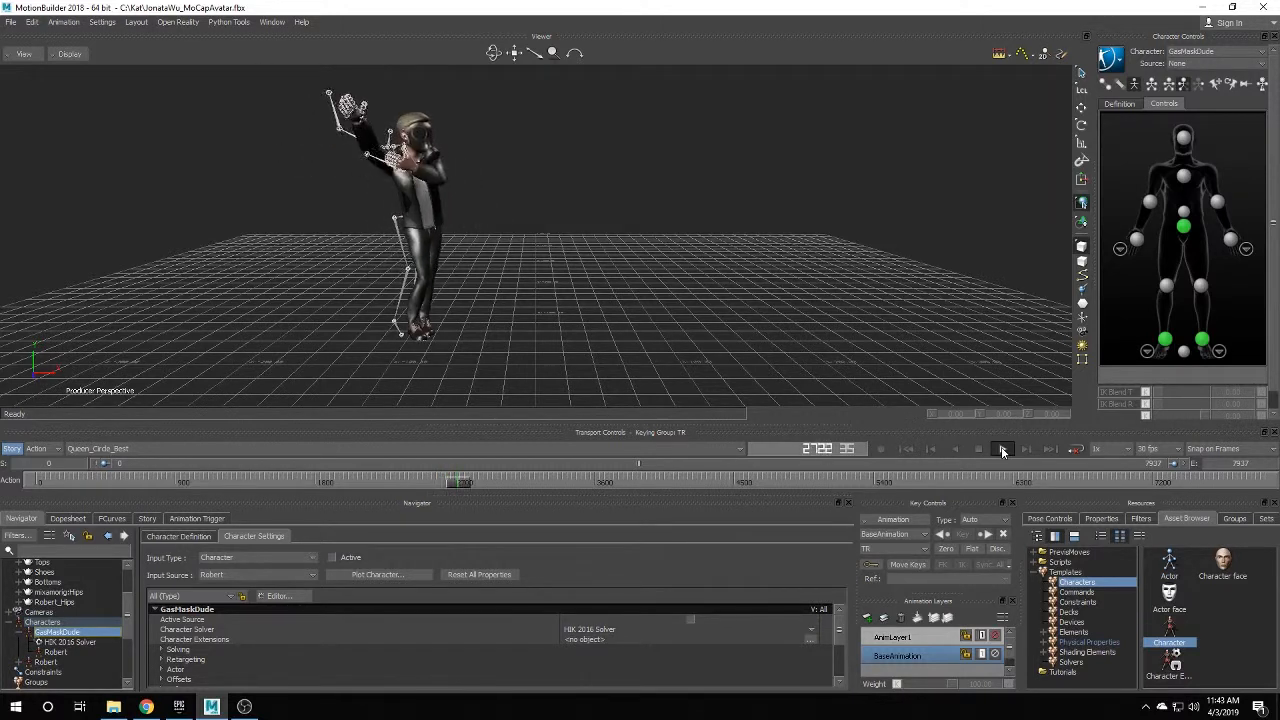
left_click(1001, 449)
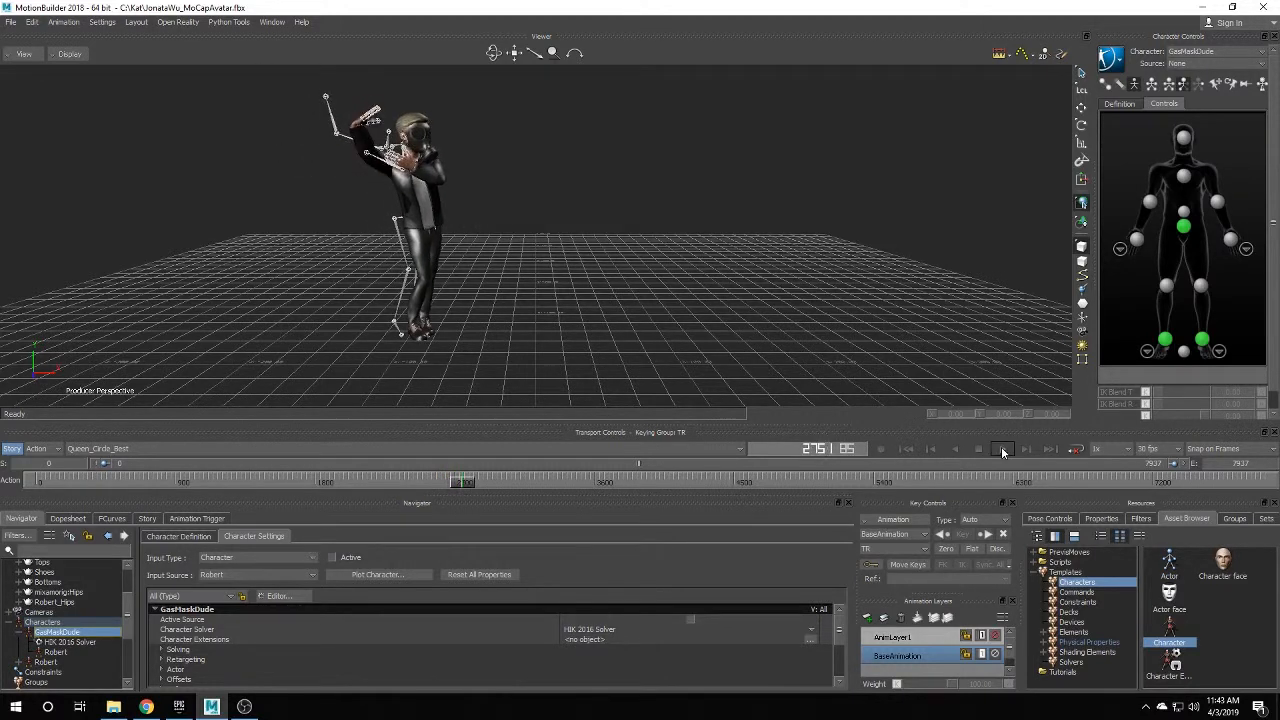
Save the avatar scene and close MotionBuilder.
left_click(9, 22)
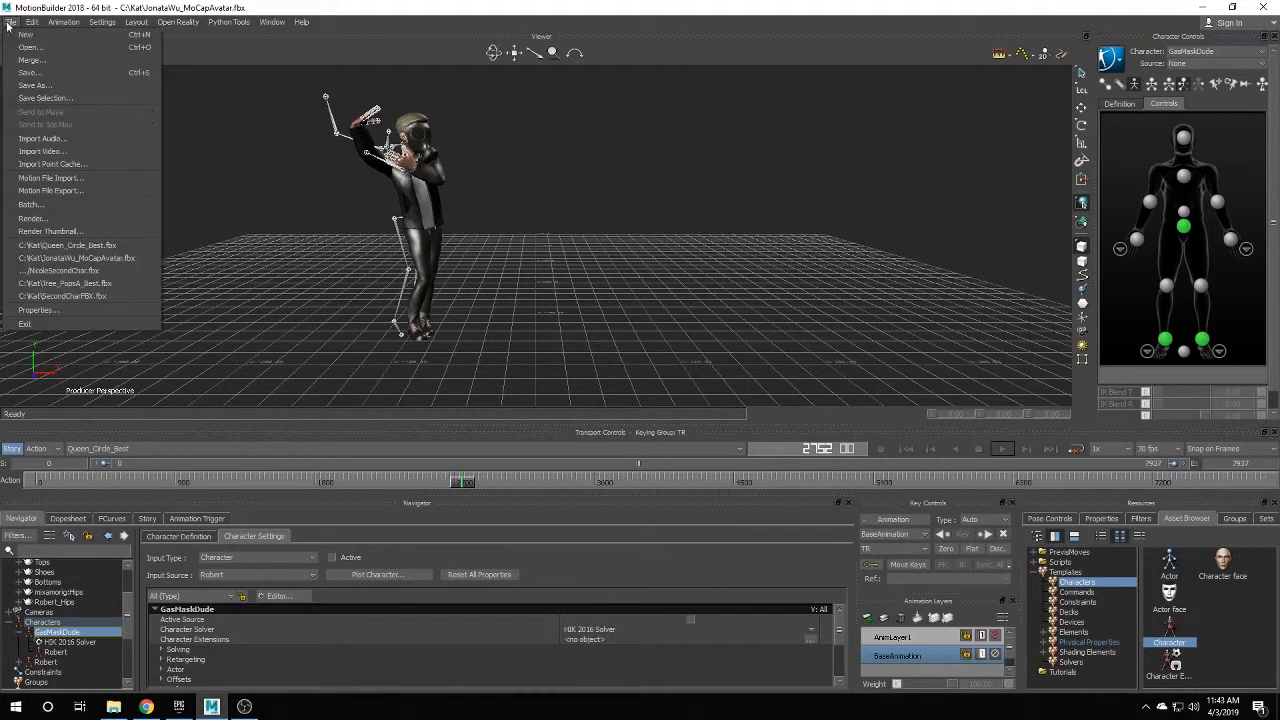
left_click(40, 73)
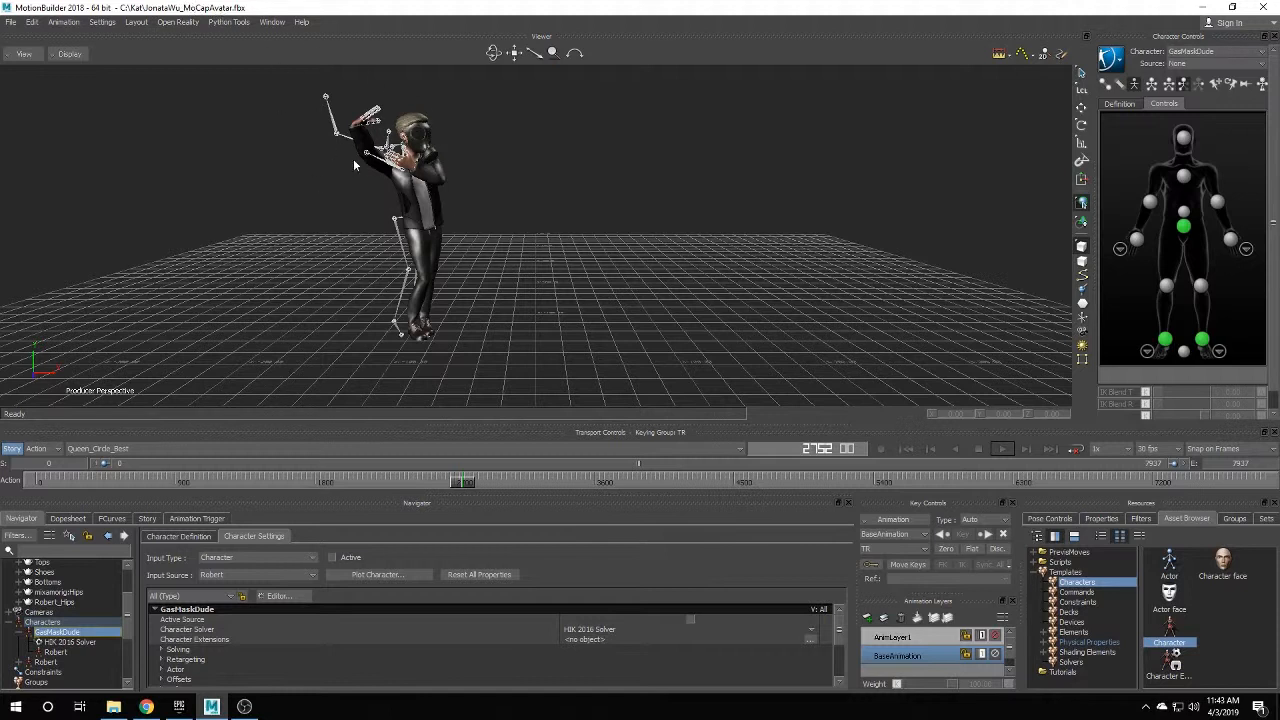
left_click(1262, 10)
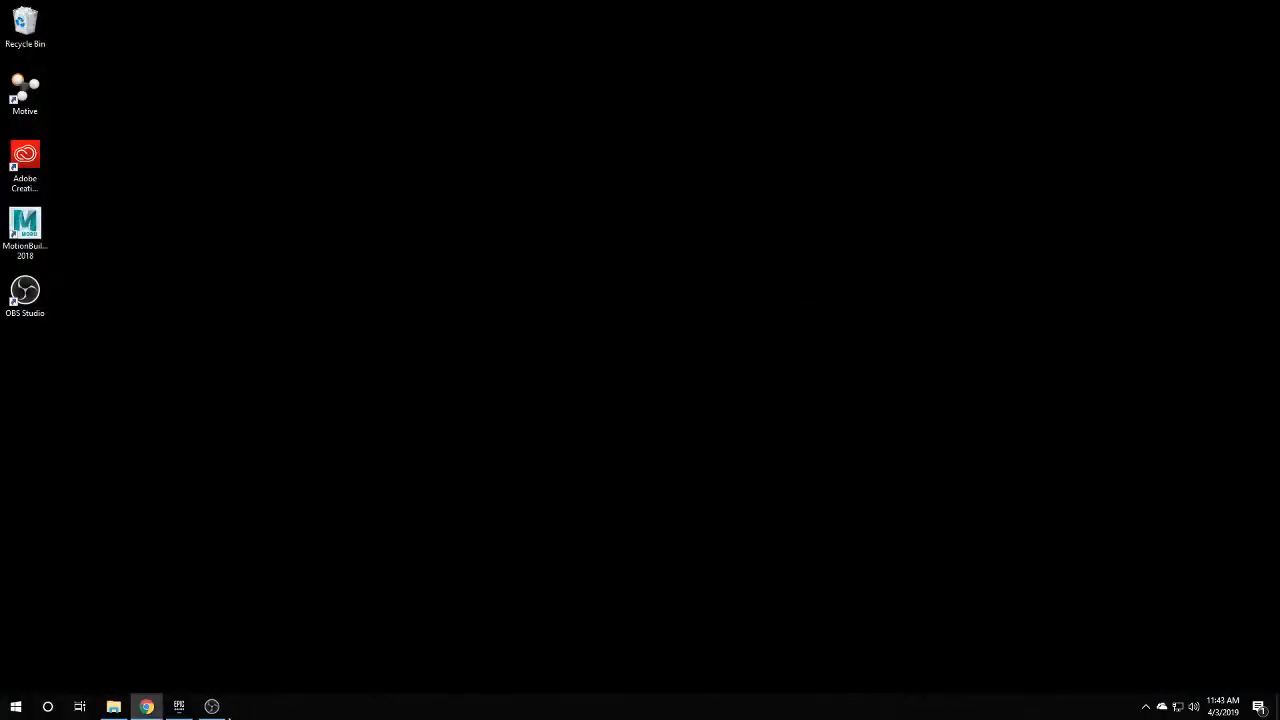
Launch Unreal Engine 4.19.2 from the Epic Games Launcher.
left_click(179, 706)
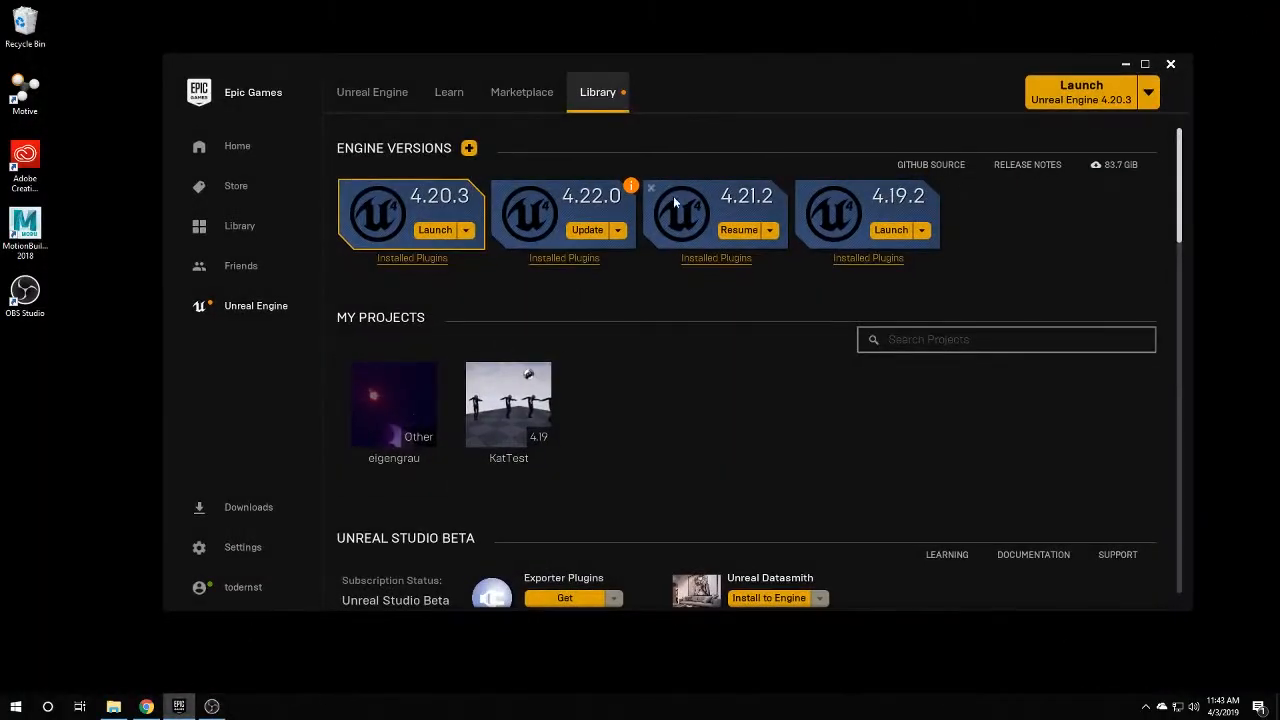
left_click(890, 230)
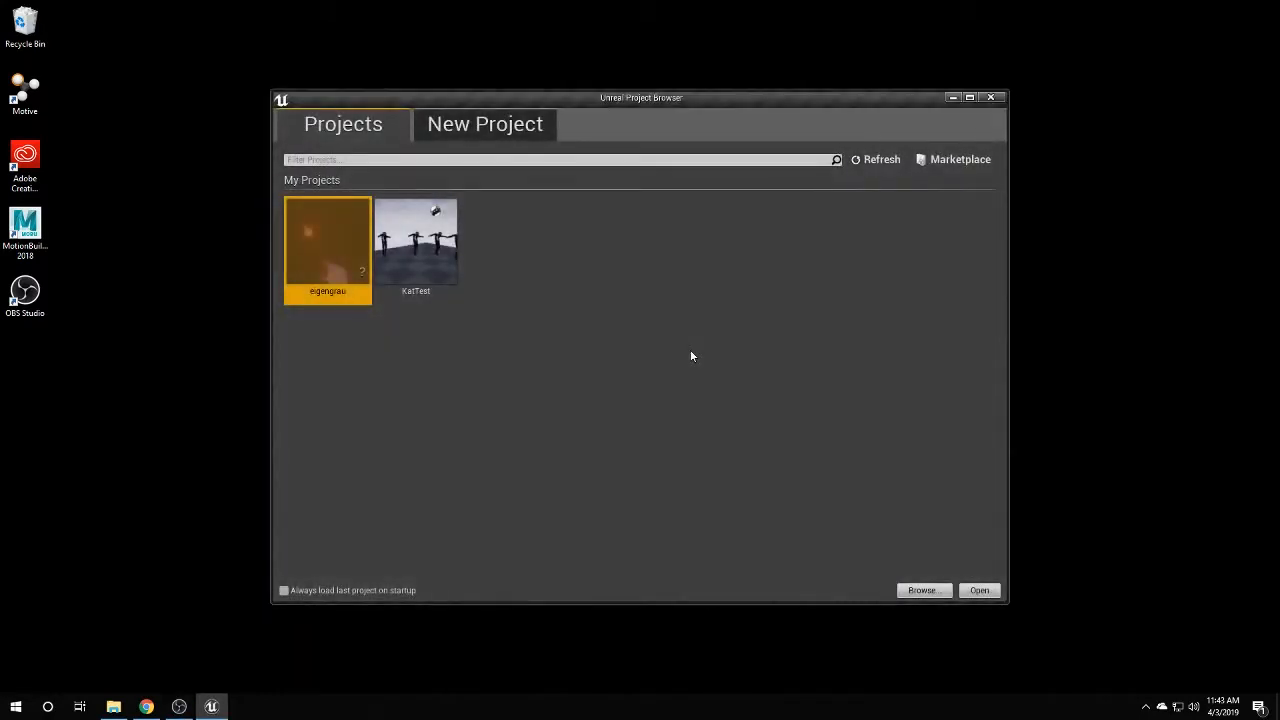
Create a blank Blueprint project named DancingGasMaskMan.
left_click(486, 128)
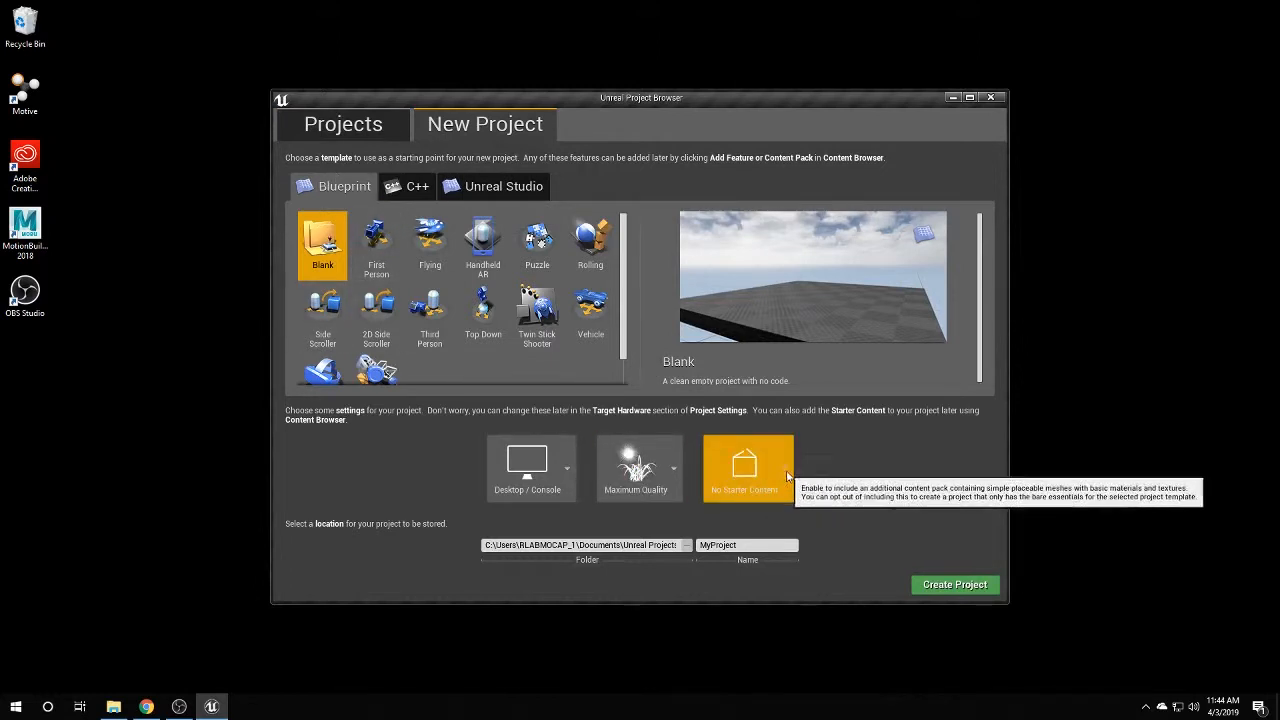
double_click(745, 545)
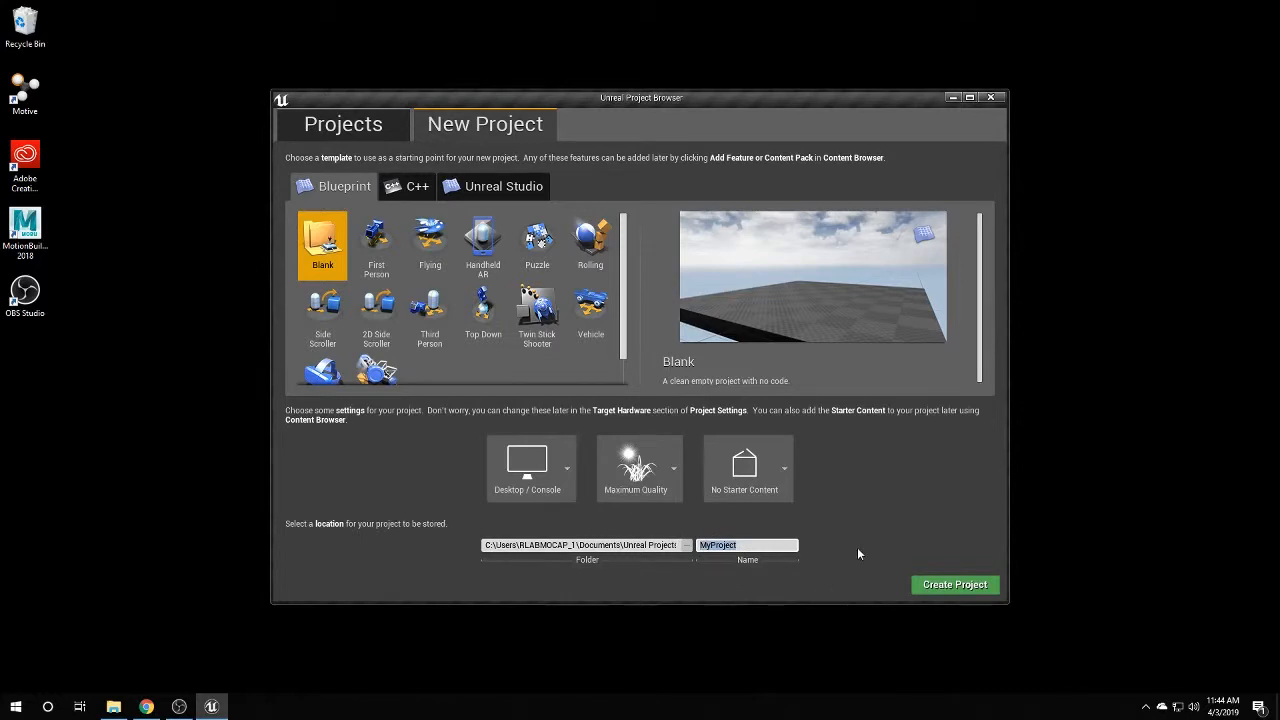
type("DancingGasMaskMan")
left_click(955, 586)
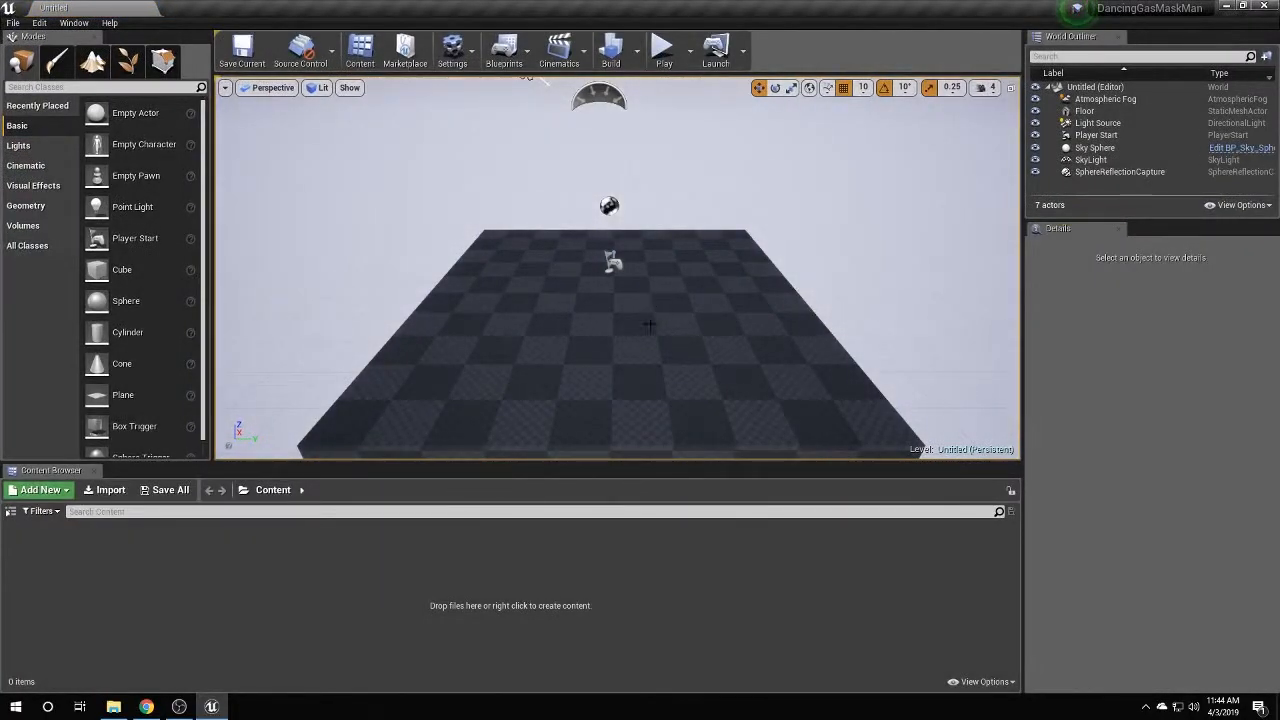
left_click(108, 490)
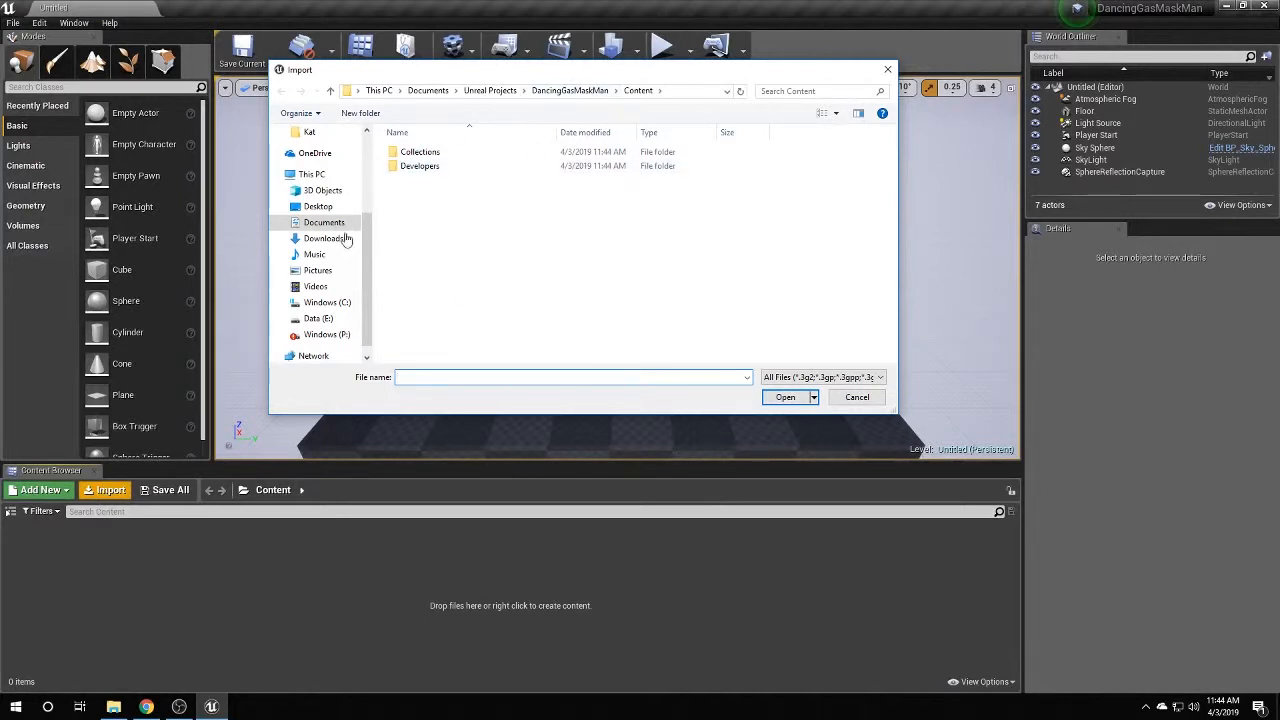
left_click(338, 302)
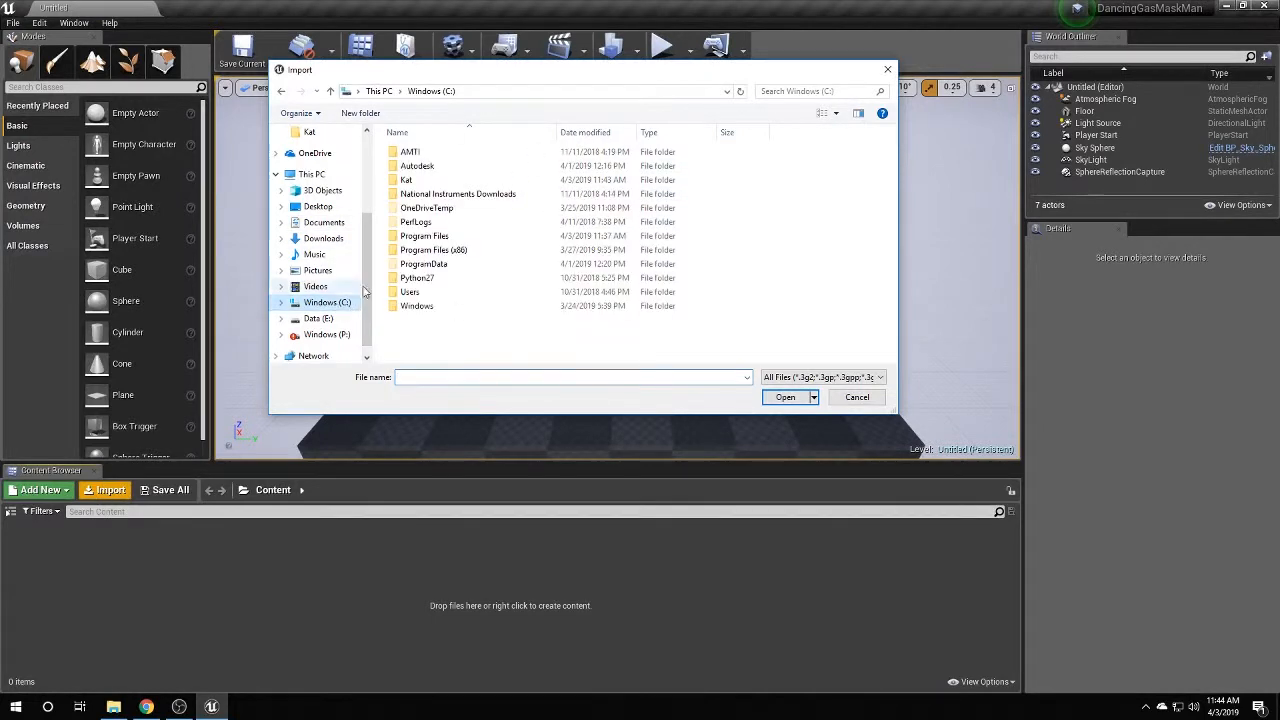
double_click(410, 181)
left_click(460, 196)
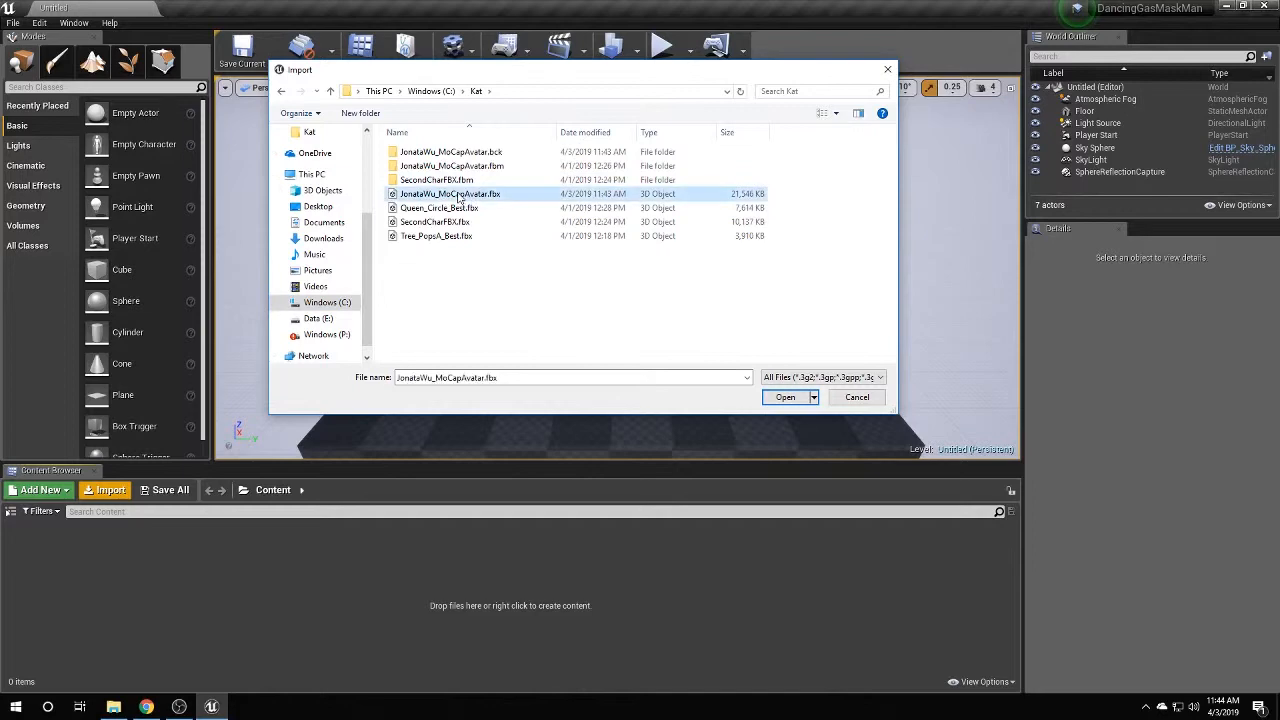
left_click(785, 397)
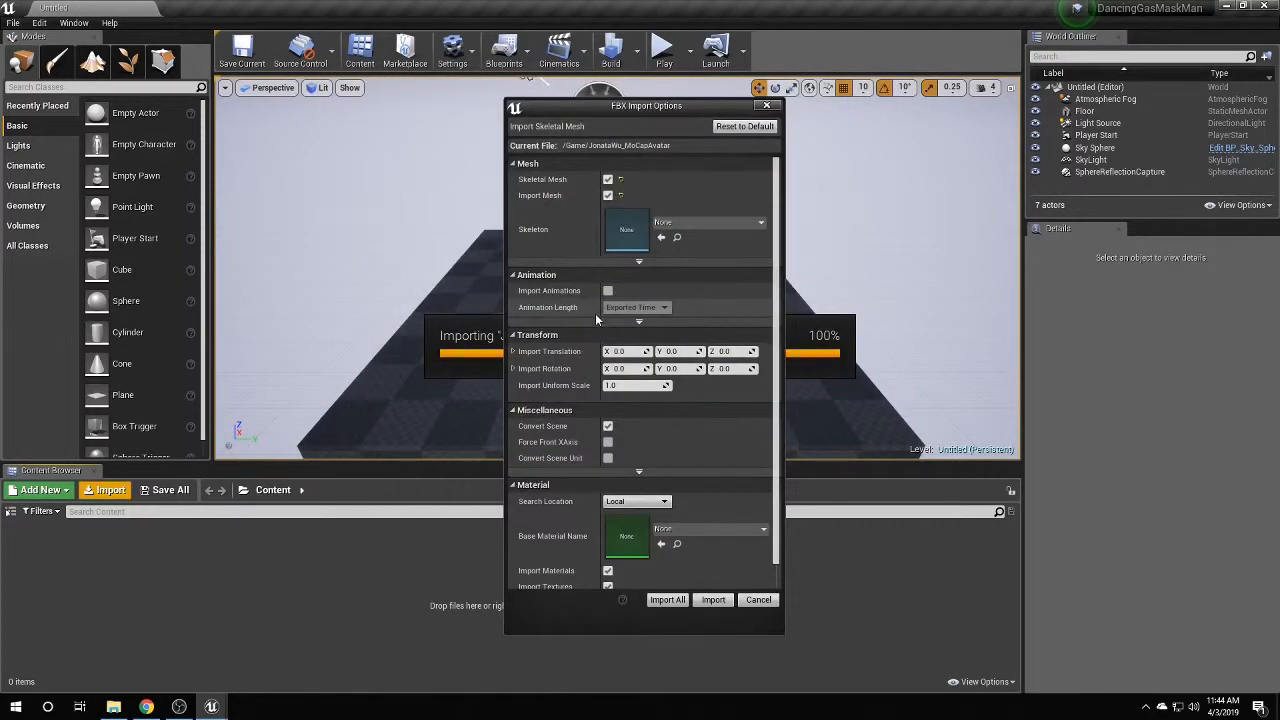
Import all FBX assets with animations included, then dismiss the Message Log.
left_click(608, 290)
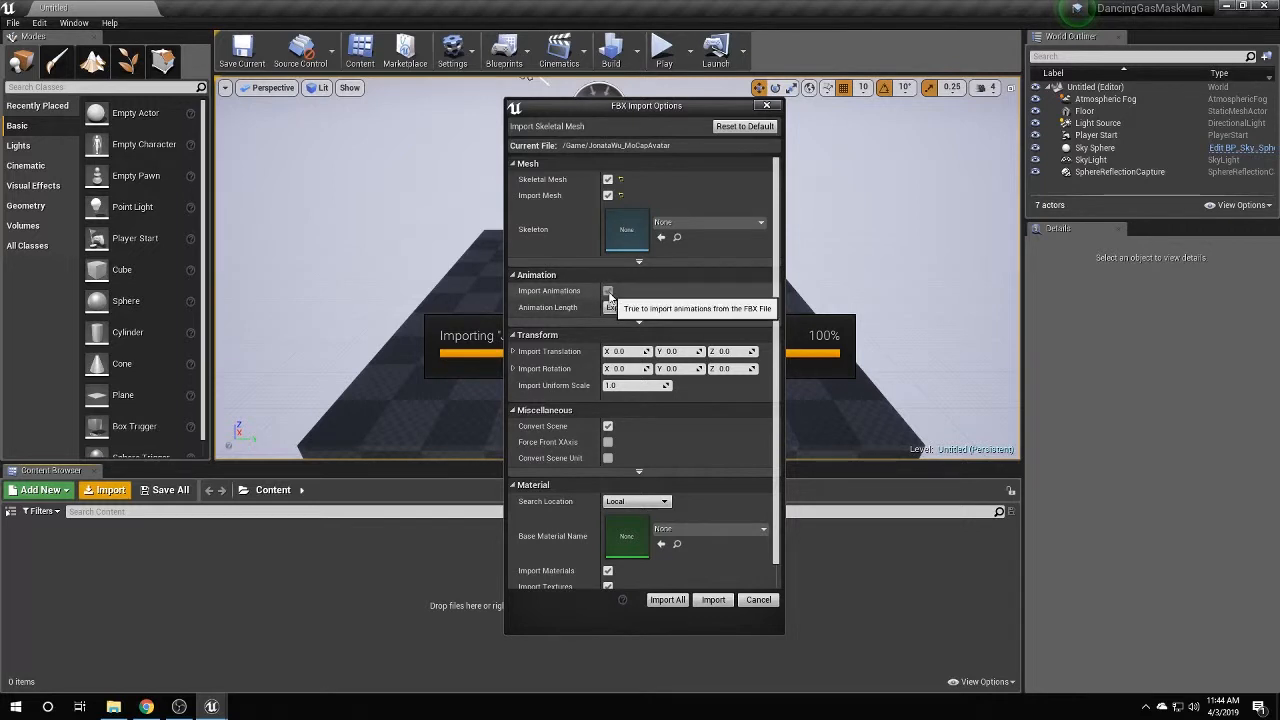
left_click(608, 291)
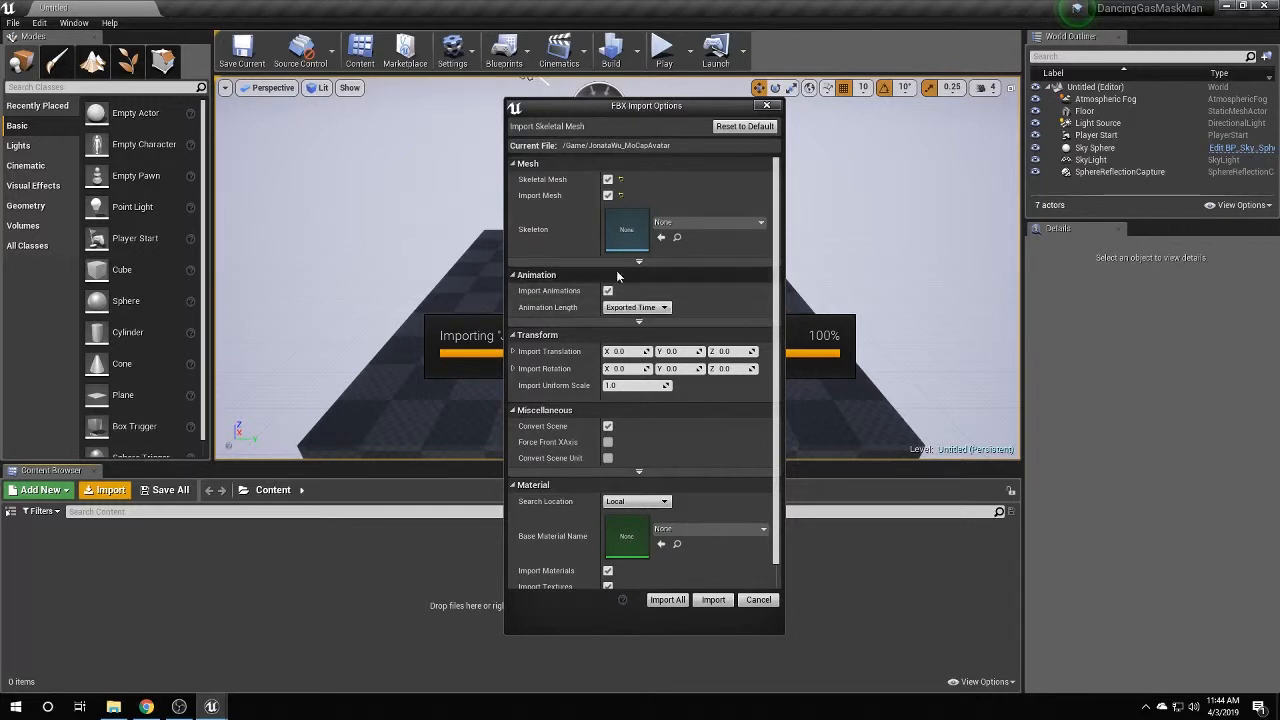
left_click(667, 600)
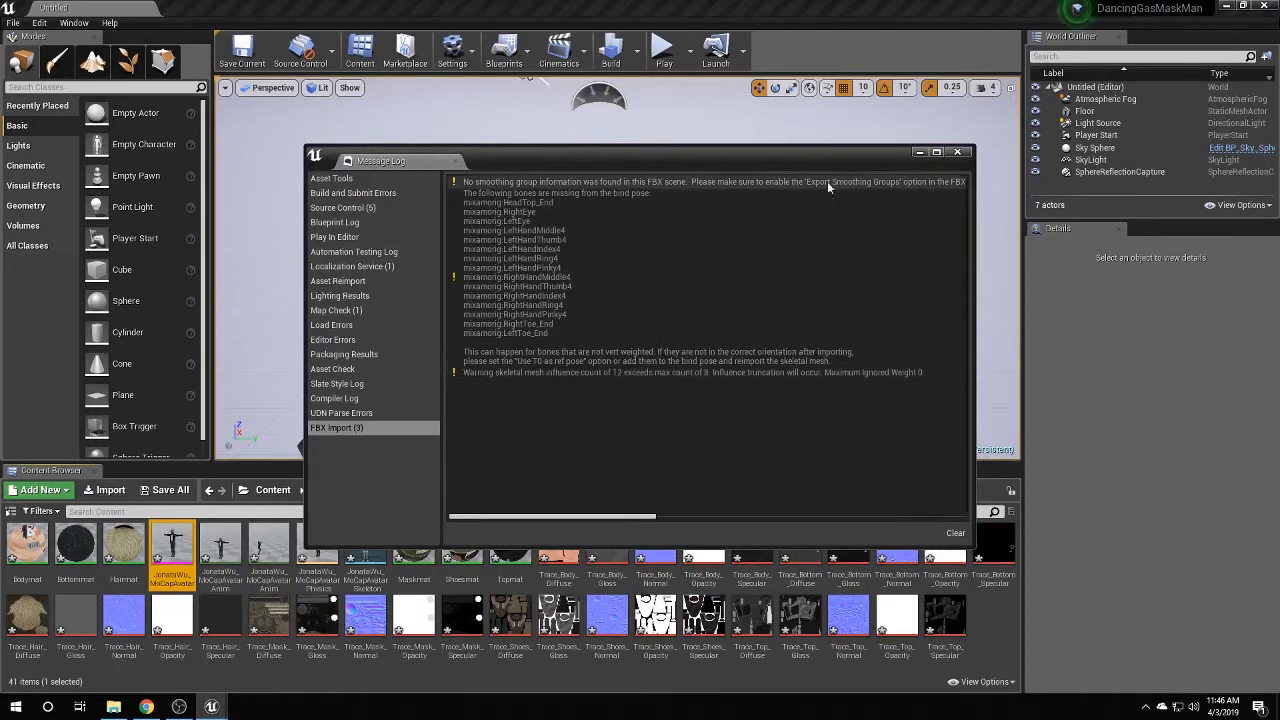
left_click(957, 153)
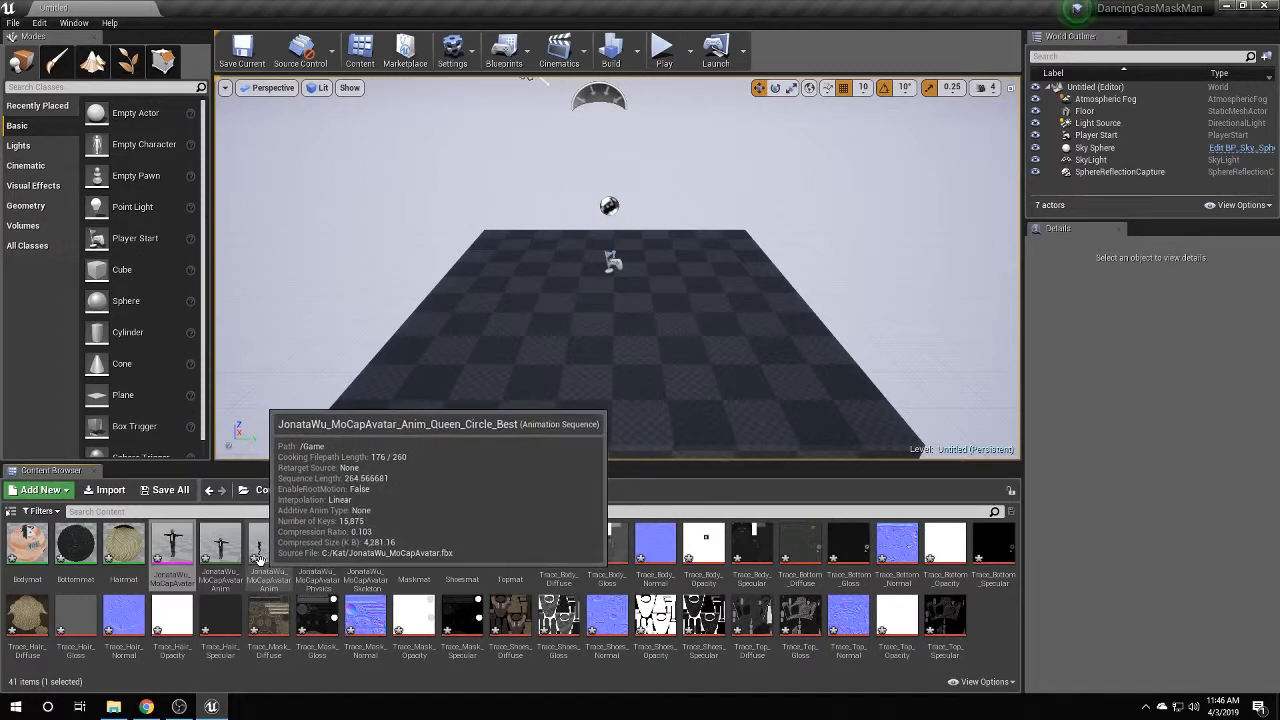
Remove frames 0–1,060 from Queen_Circle_Best, leaving 14,814 frames, and close its editor.
double_click(269, 567)
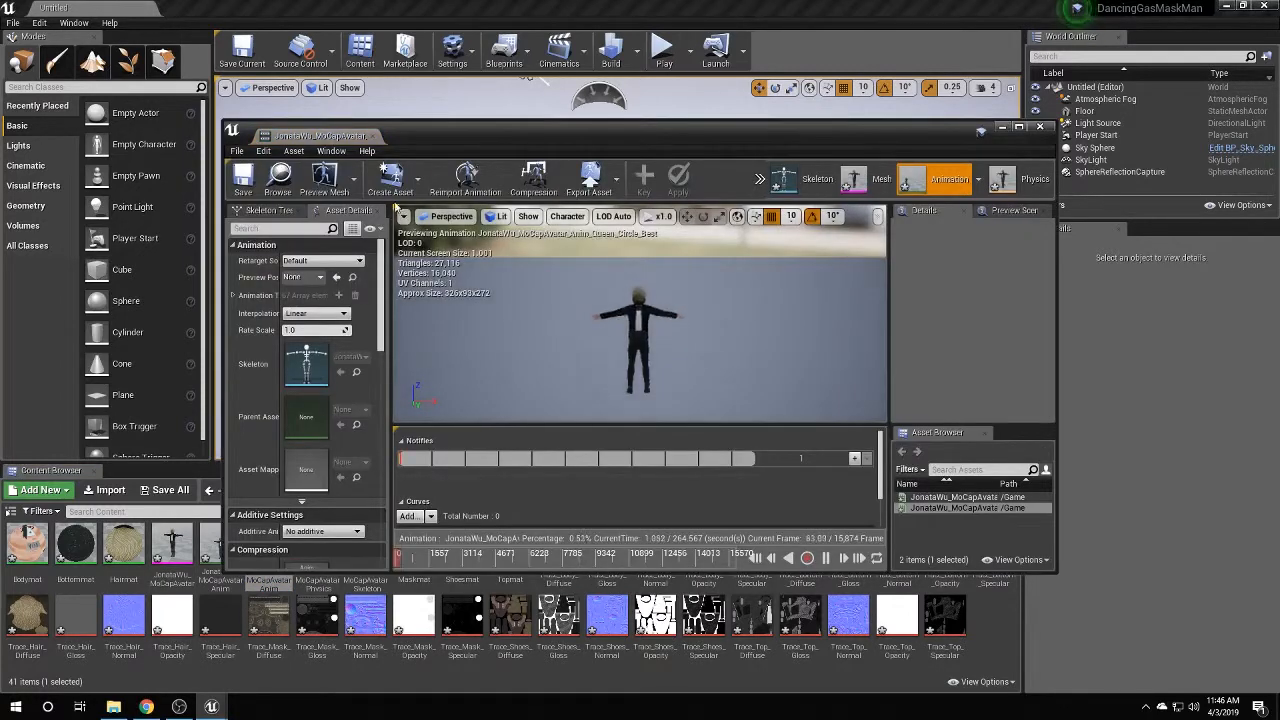
double_click(290, 130)
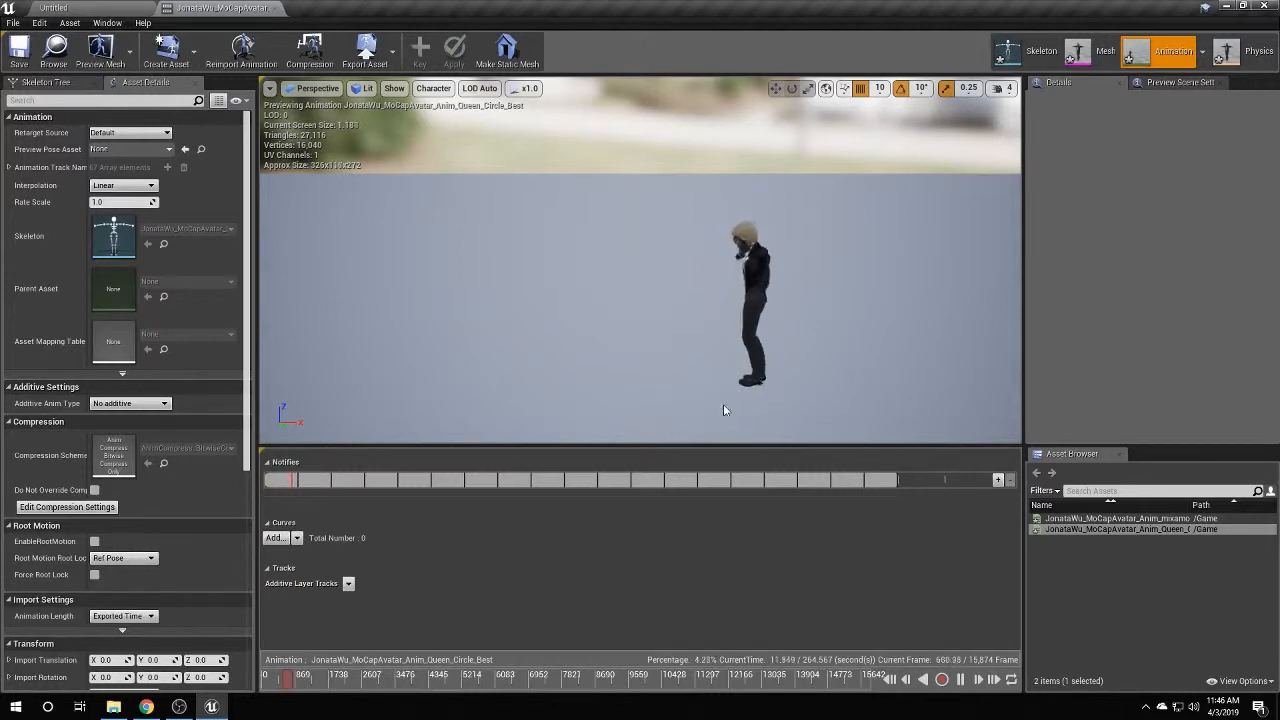
left_click(961, 680)
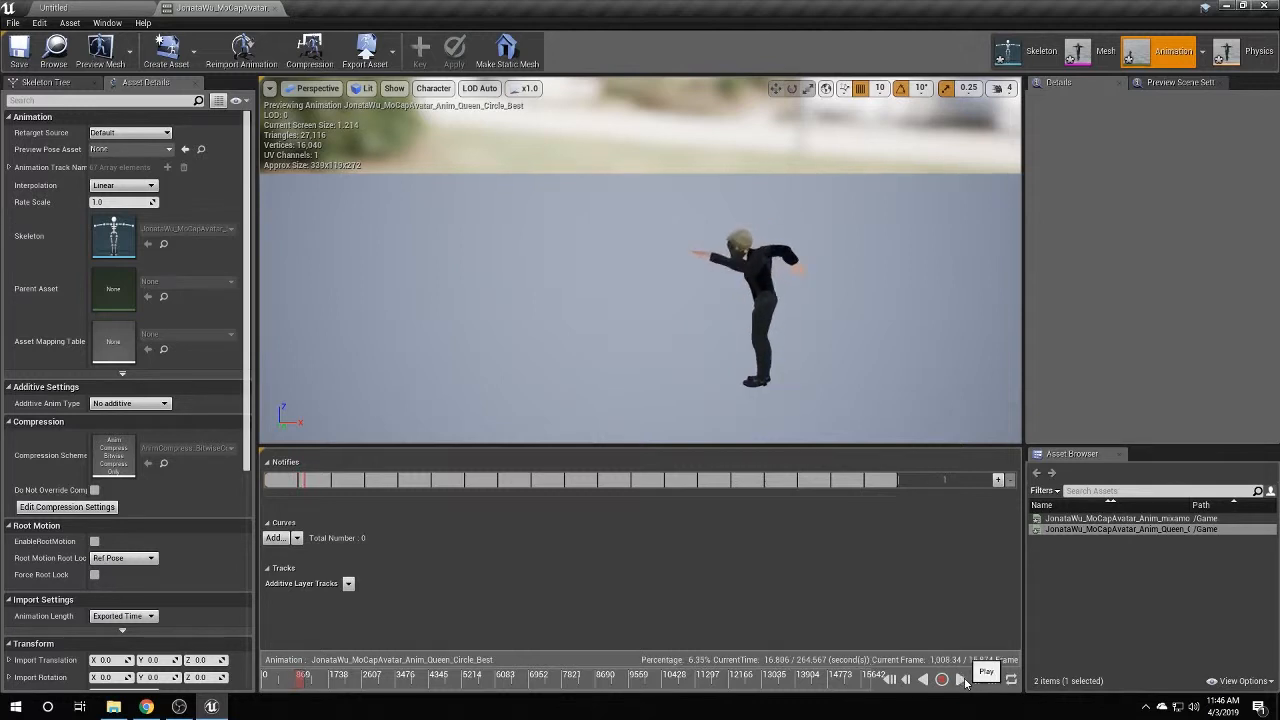
right_click(305, 679)
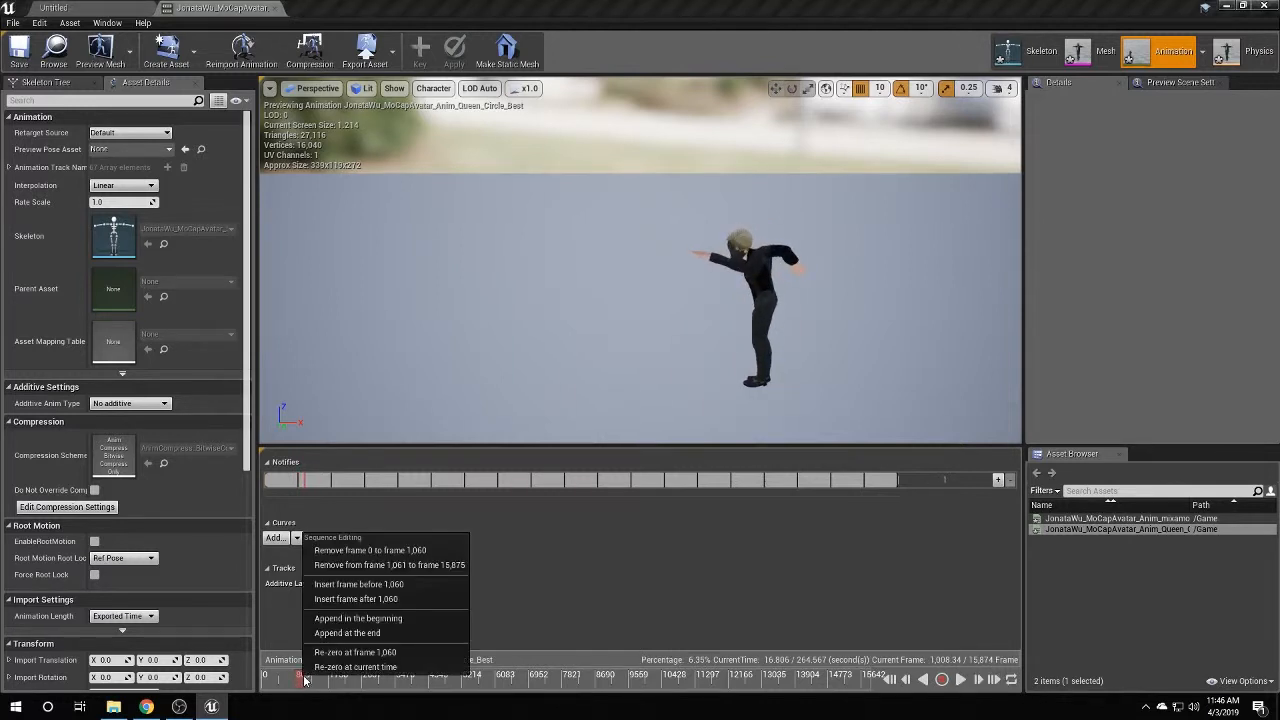
left_click(369, 551)
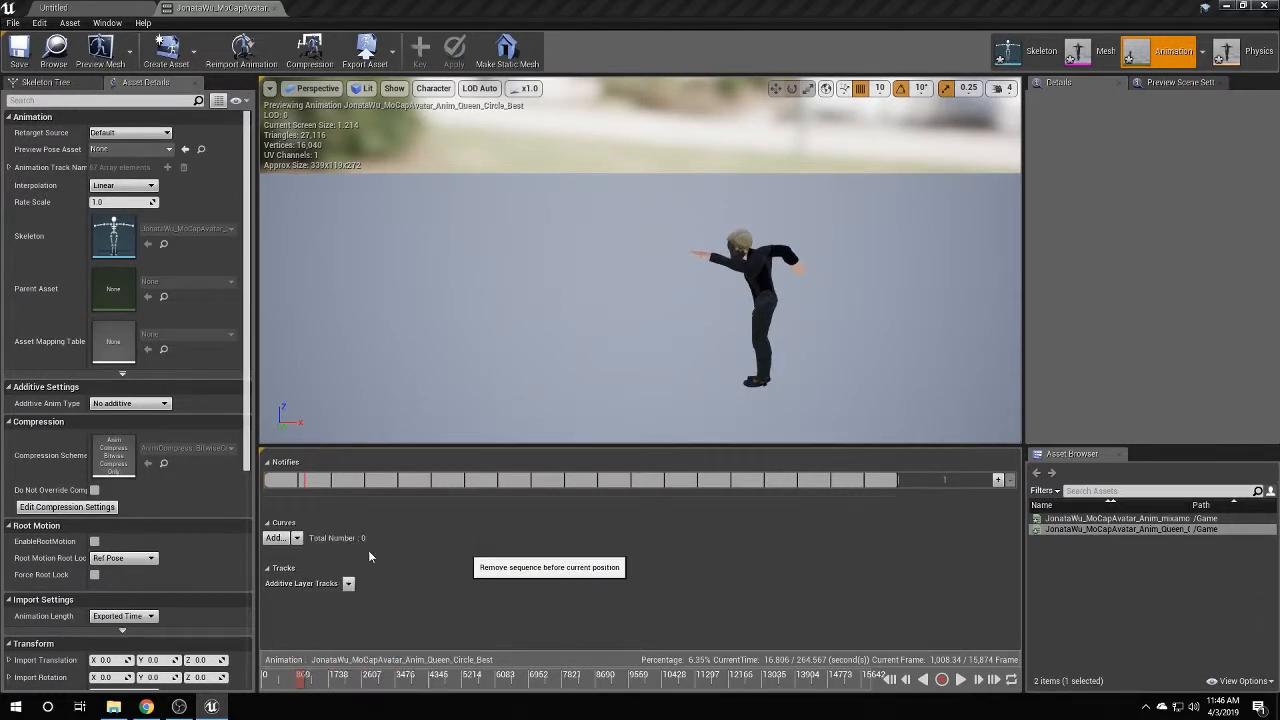
left_click_drag(265, 679, 870, 688)
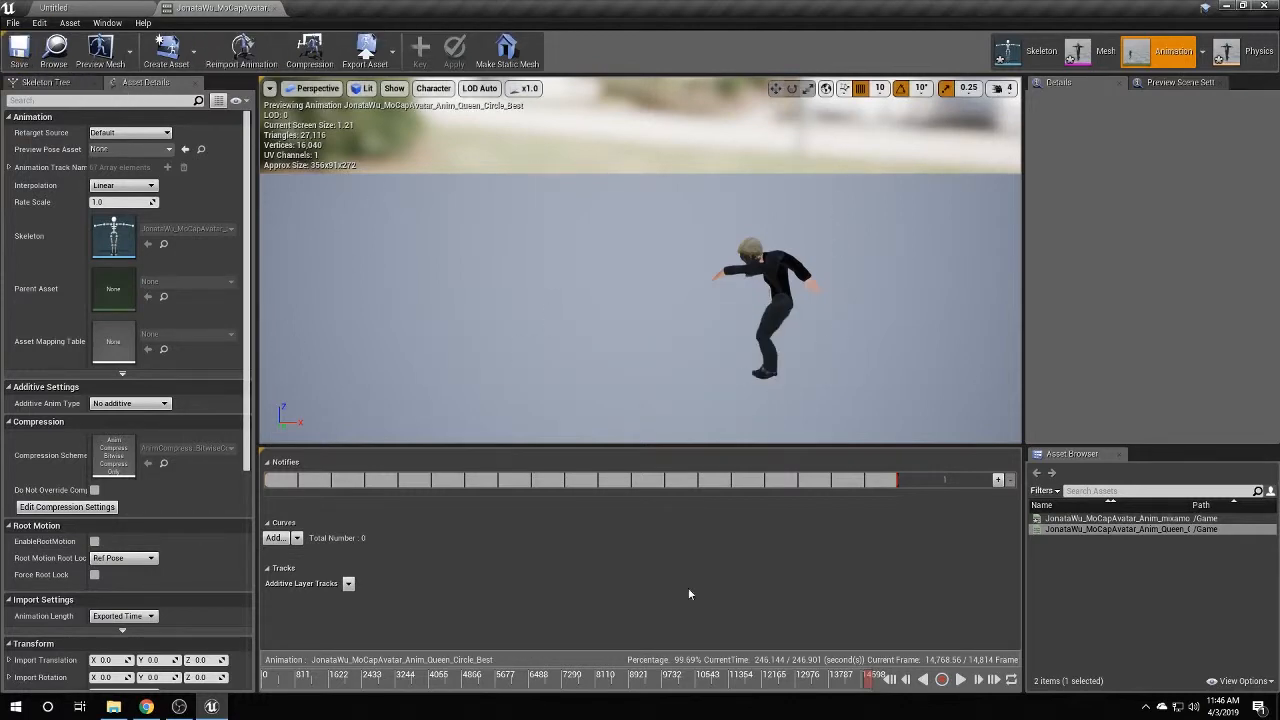
left_click(274, 8)
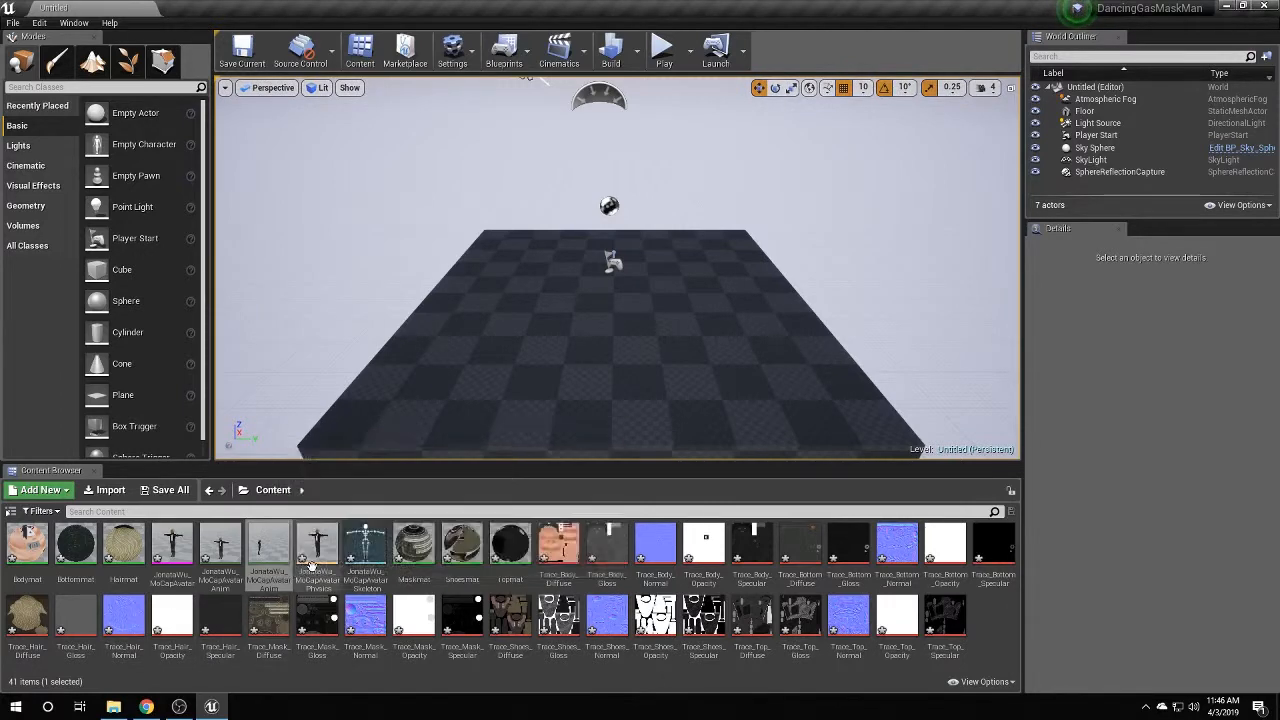
Place the Queen_Circle_Best animation in the level and test-play to watch the avatar dance.
left_click_drag(265, 575, 688, 336)
left_click(716, 307)
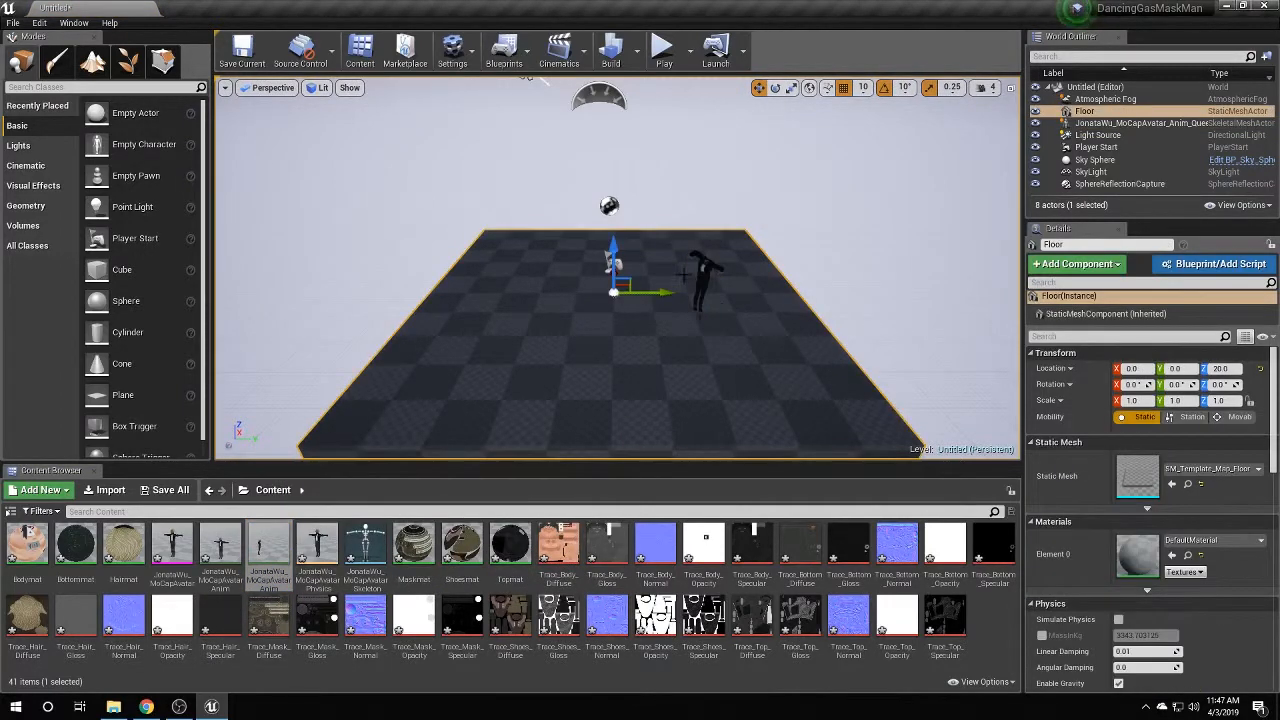
left_click(662, 47)
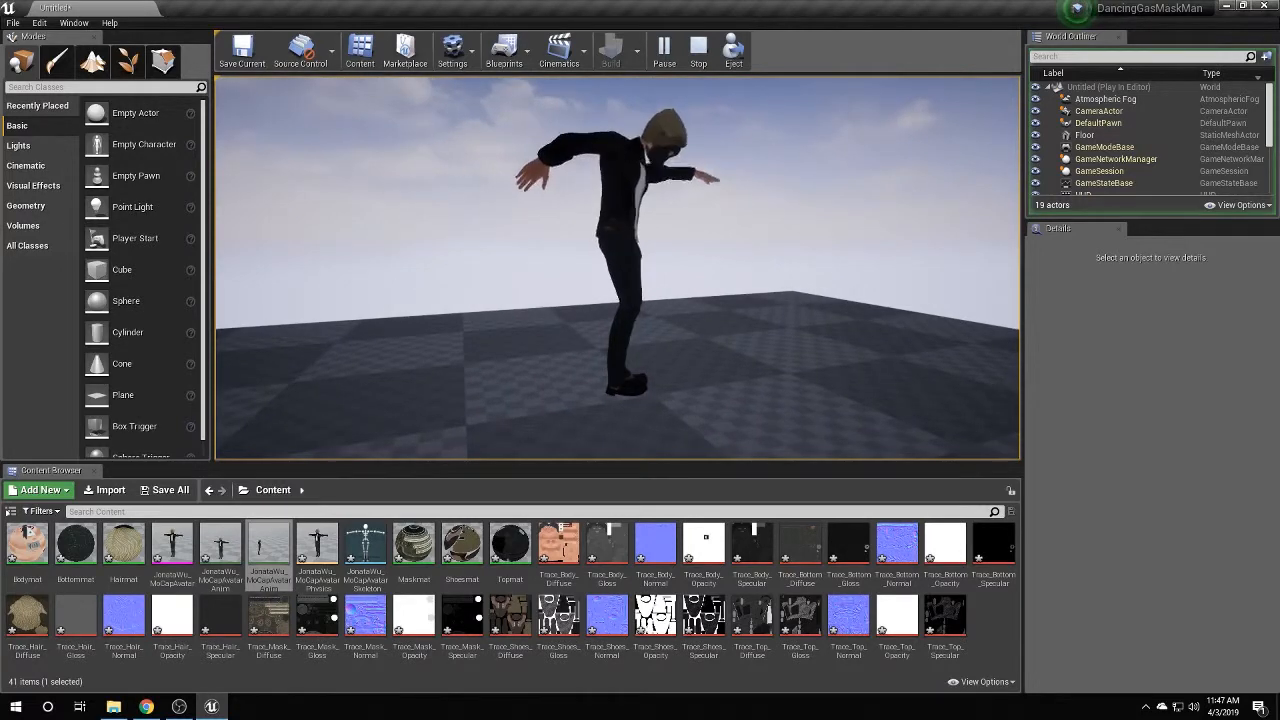
key("shift+F1")
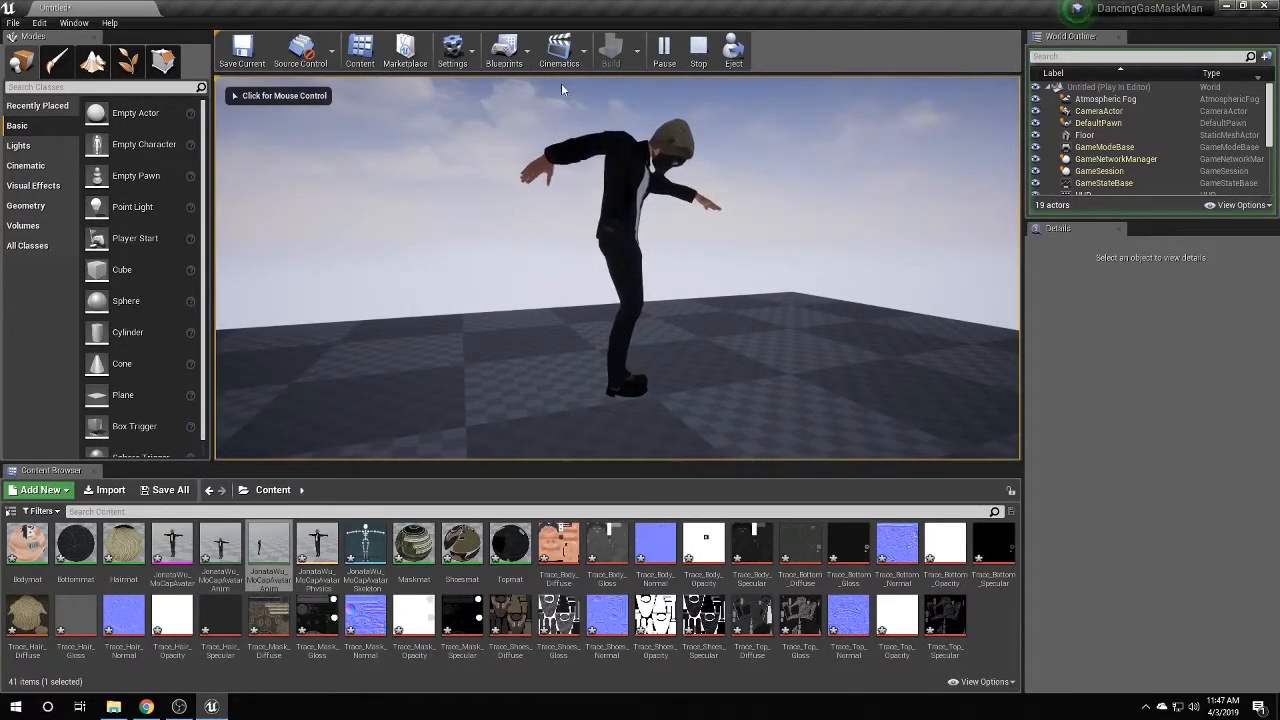
left_click(697, 55)
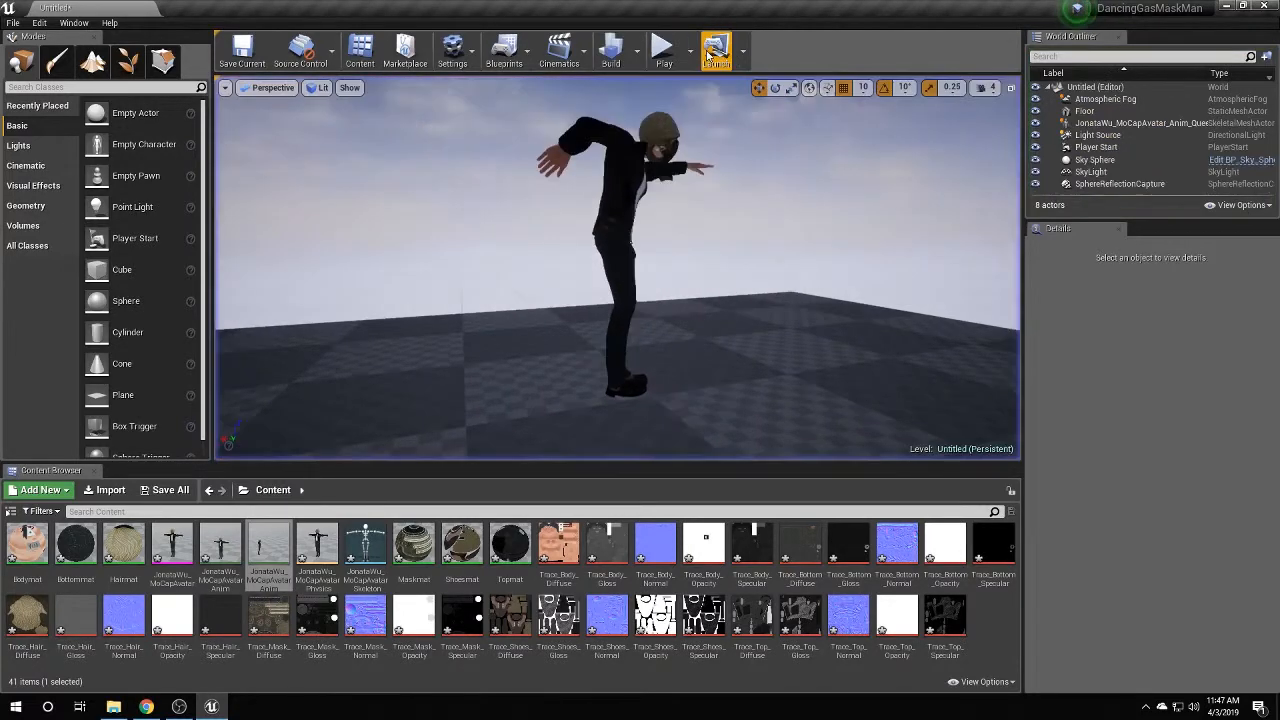
Reopen Queen_Circle_Best, pause near 18.7 seconds and remove frames 0–1,265.
double_click(269, 547)
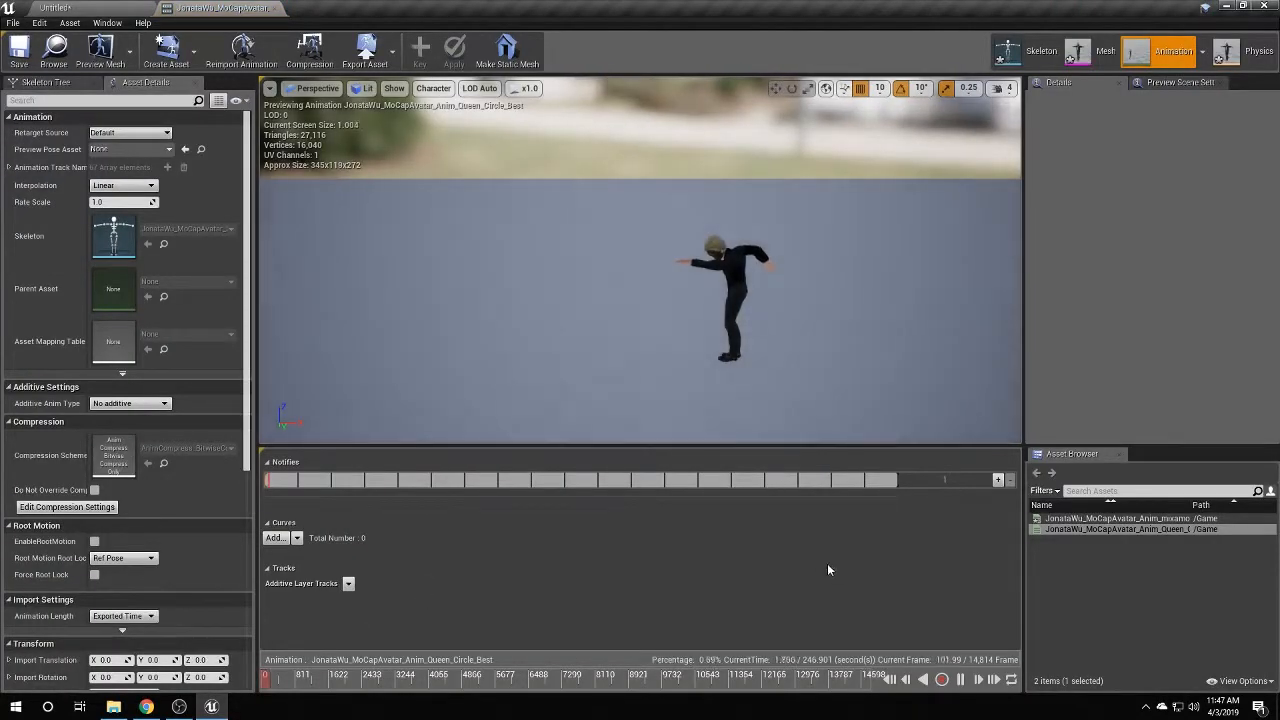
left_click(955, 681)
left_click(961, 680)
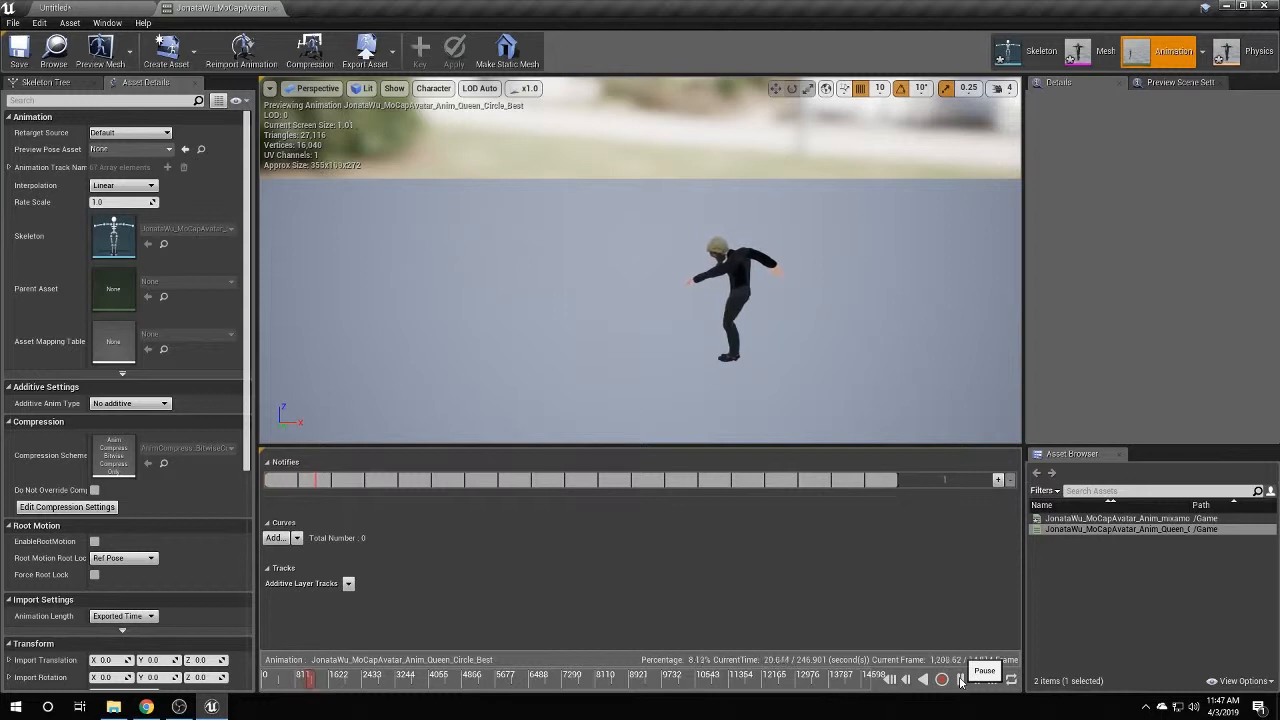
left_click(961, 680)
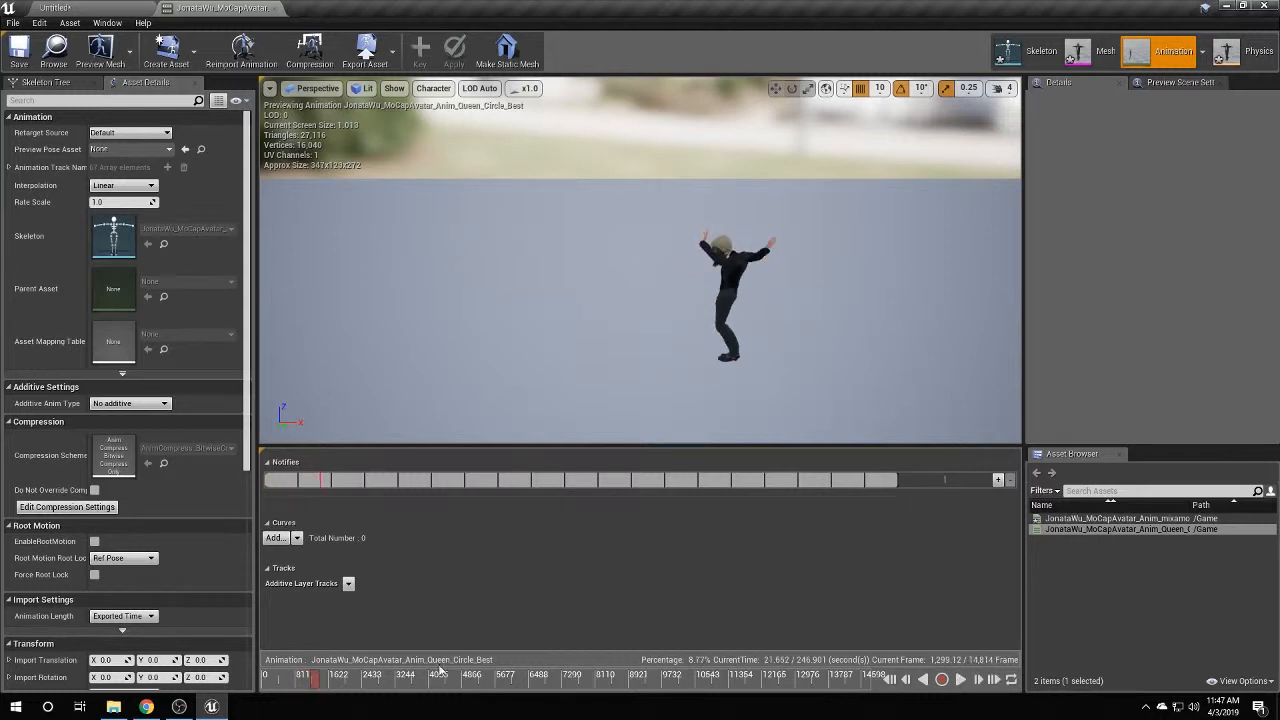
left_click_drag(313, 681, 307, 681)
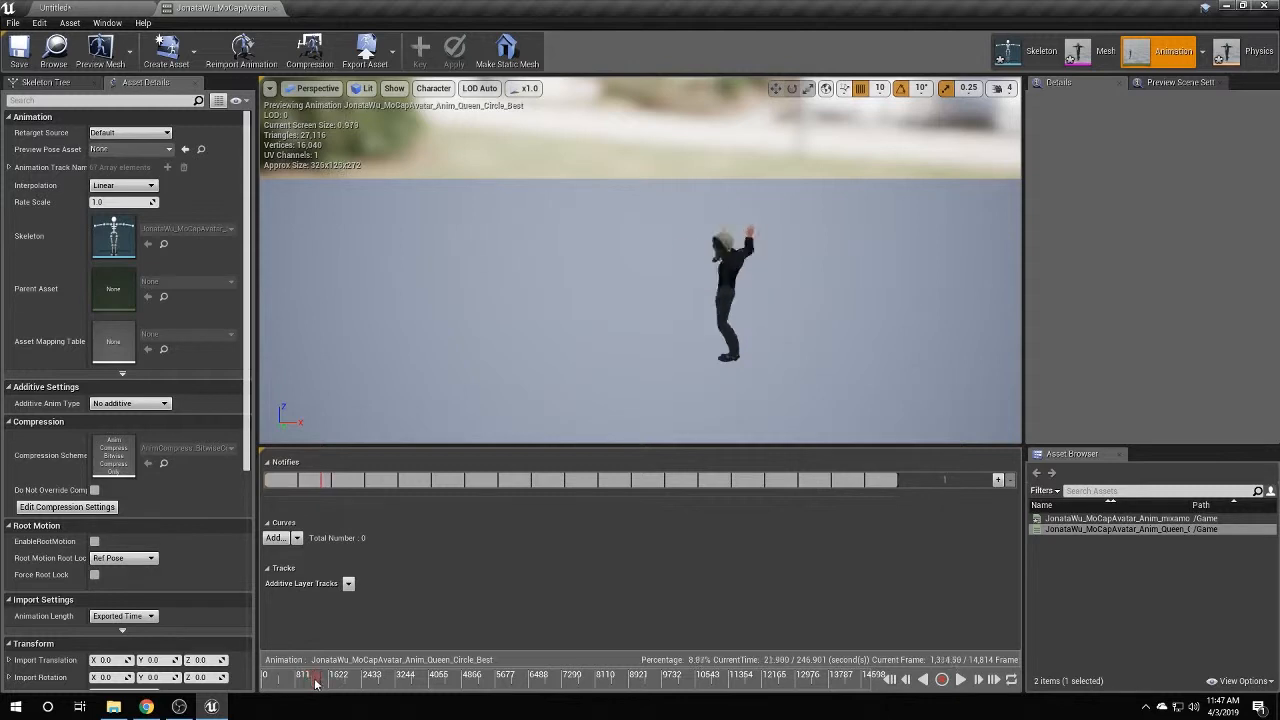
right_click(314, 682)
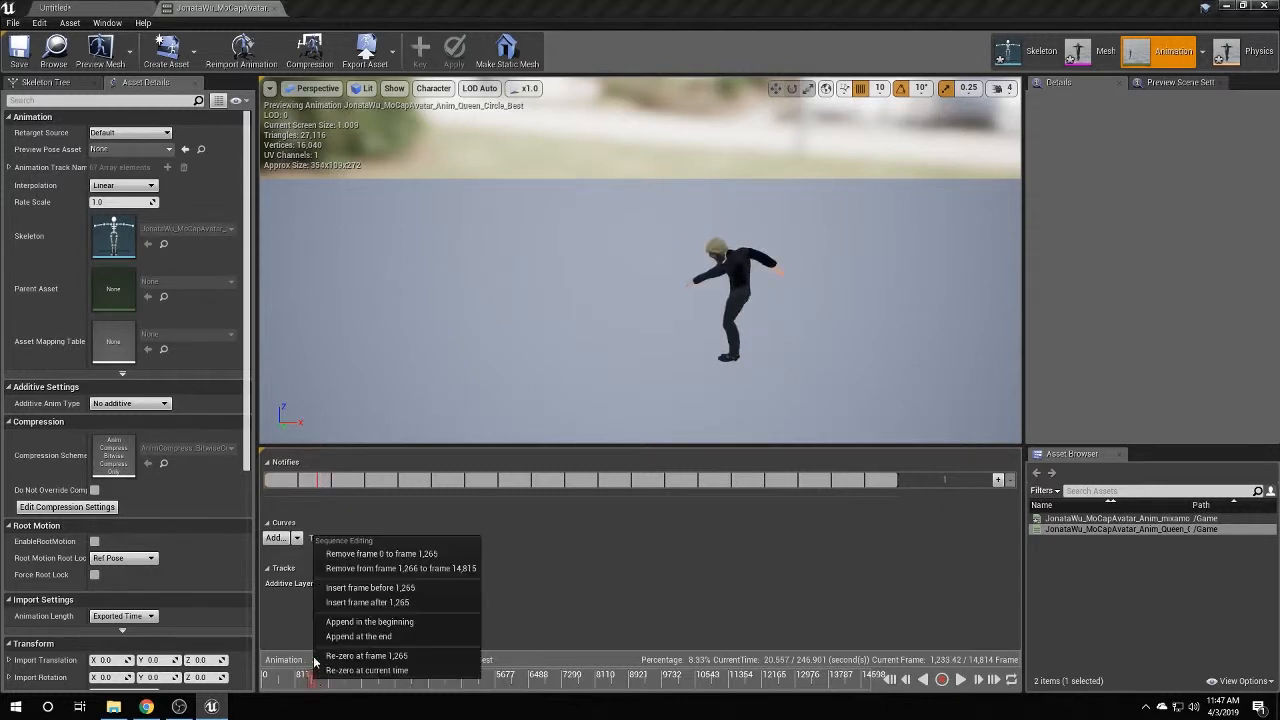
left_click(367, 554)
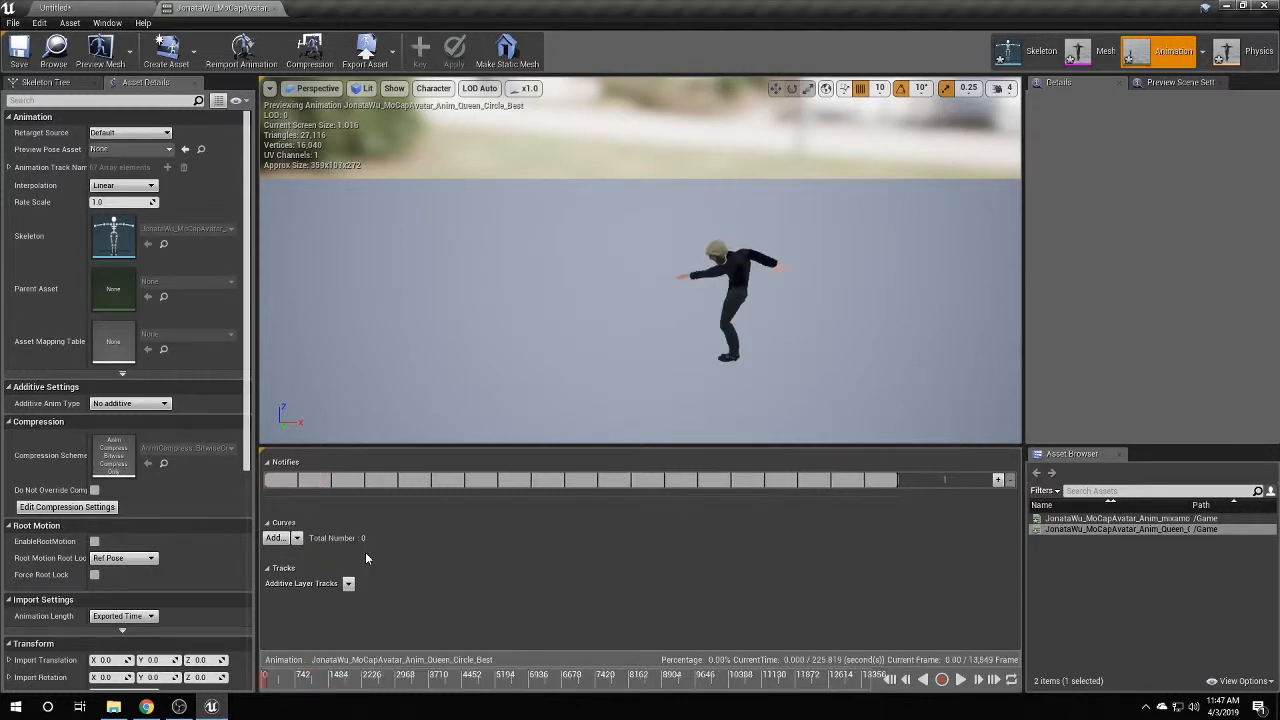
Preview and save the 13,549-frame animation, then return to the level.
left_click(958, 679)
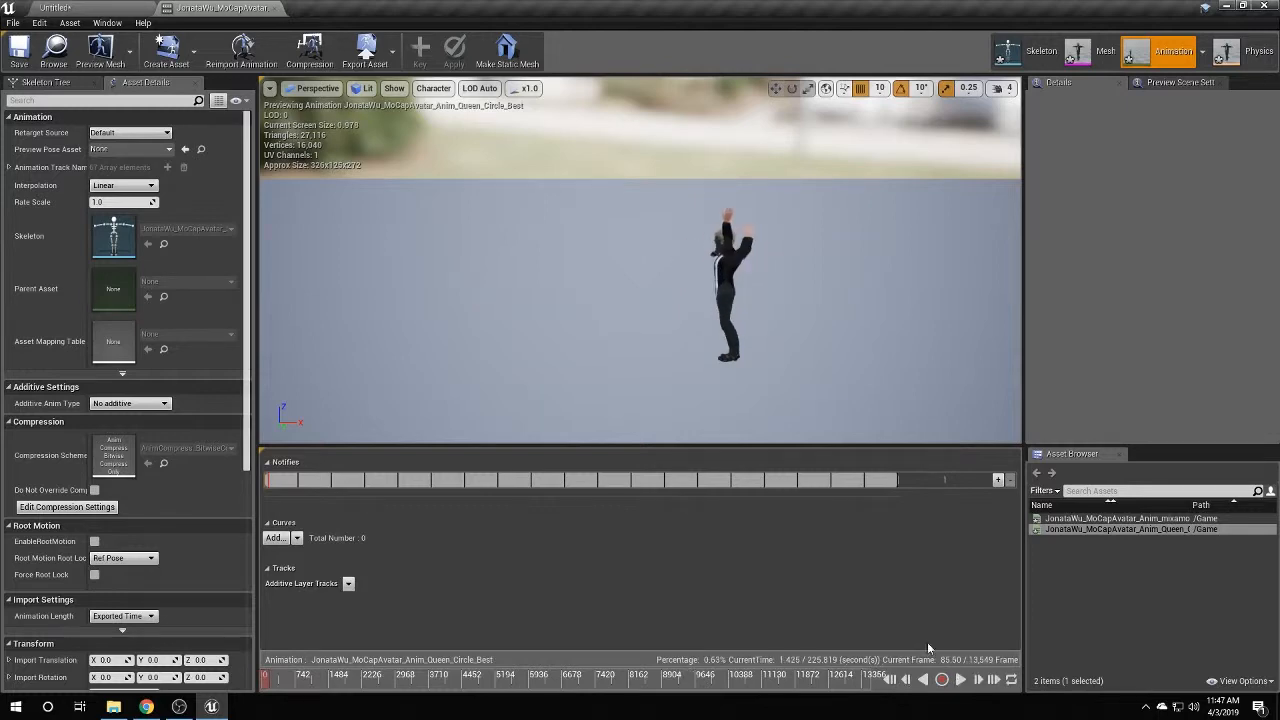
left_click(18, 48)
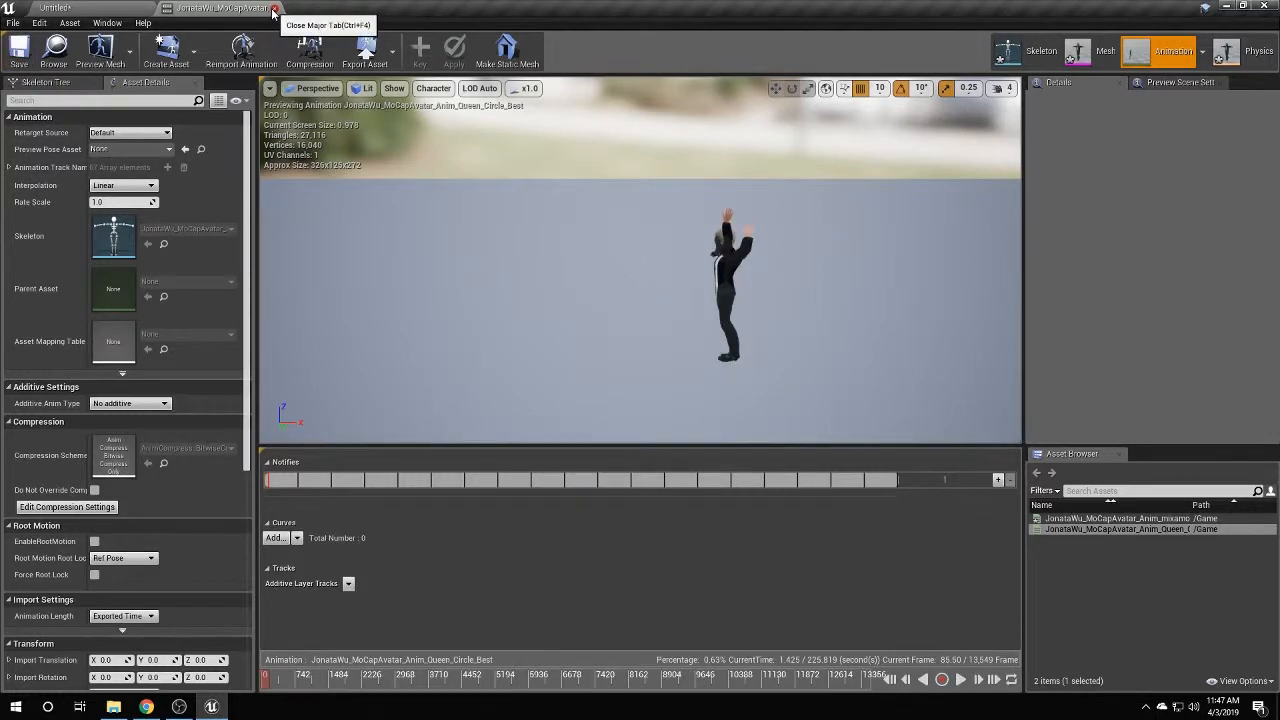
left_click(277, 7)
right_click(606, 186)
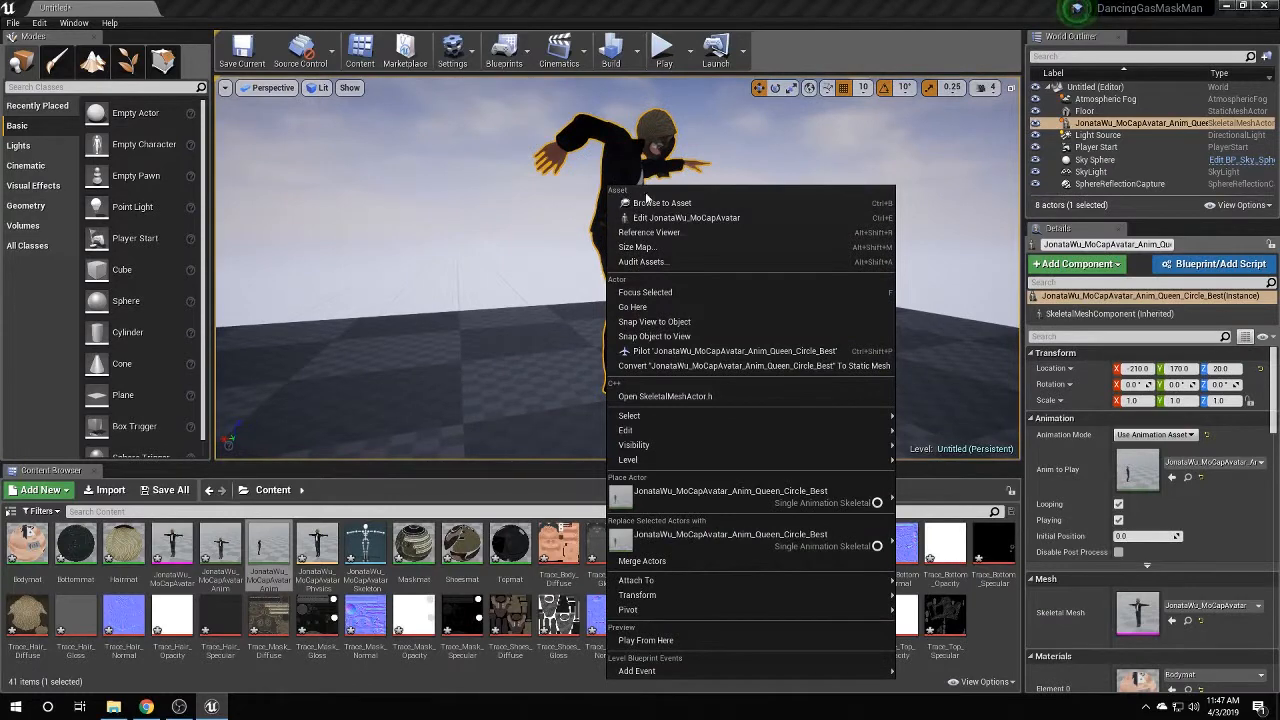
Test-play the level to watch the avatar dance the trimmed animation.
key("Escape")
left_click(663, 48)
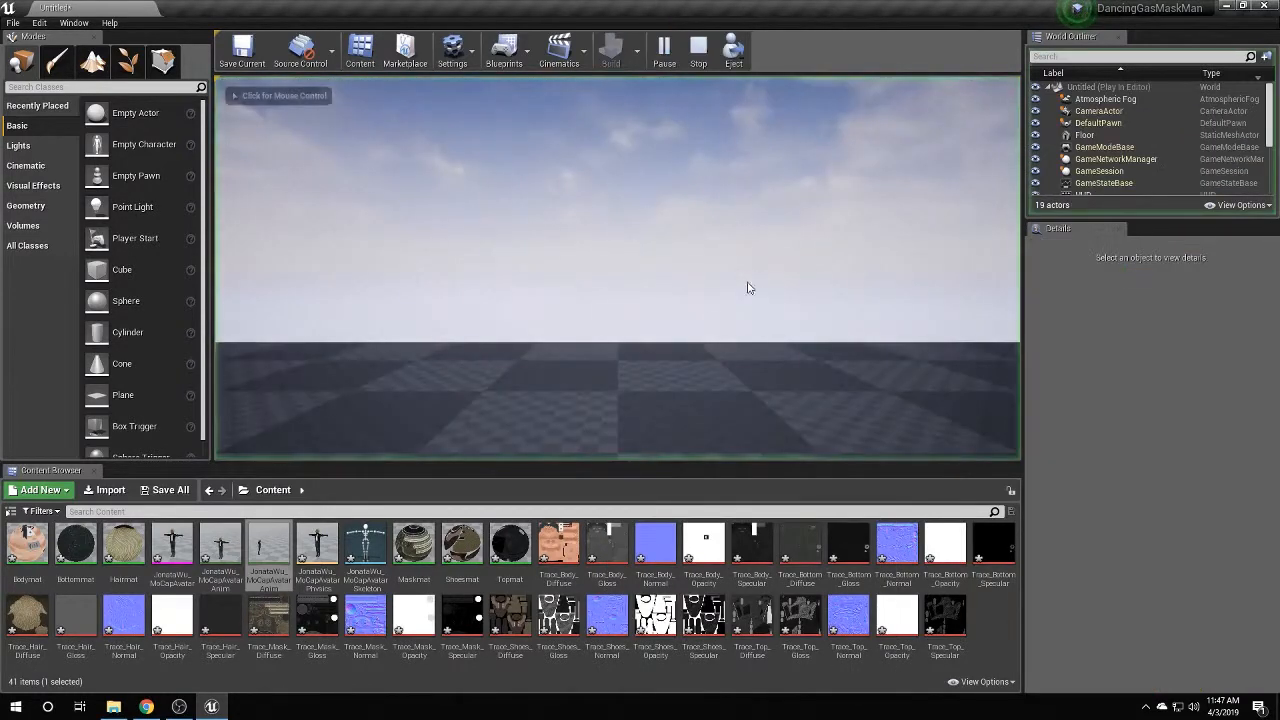
left_click(747, 288)
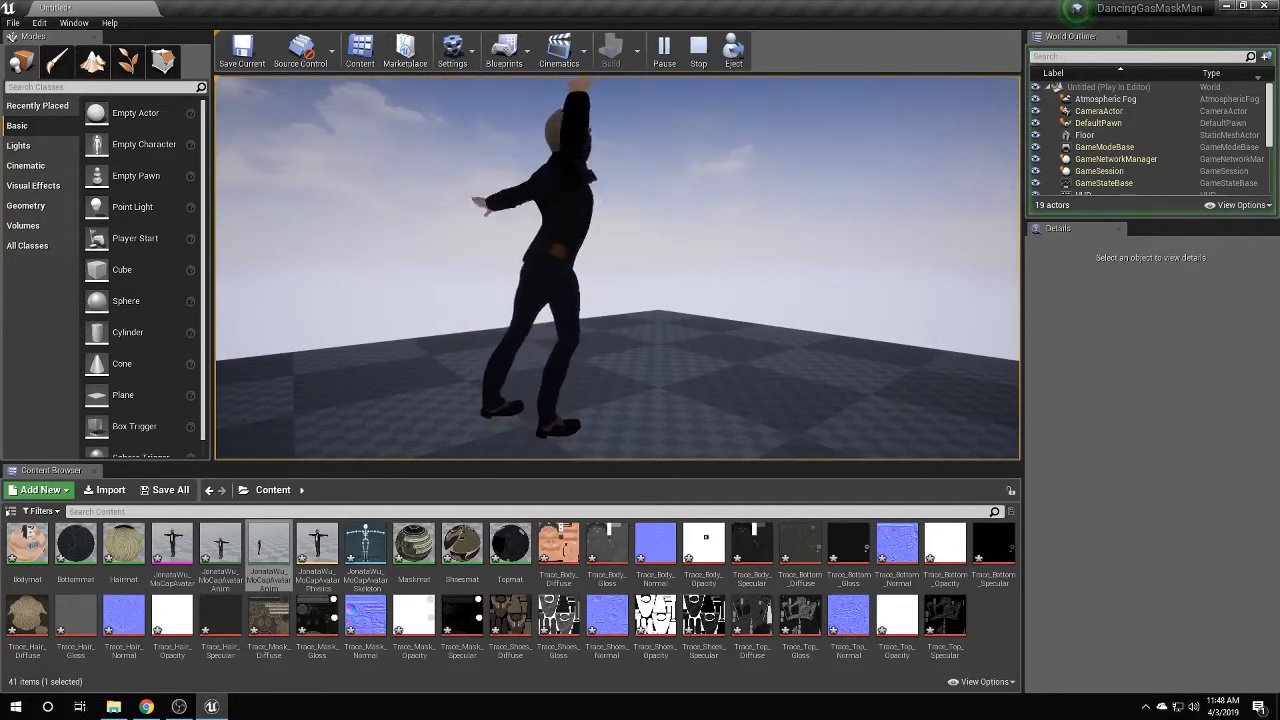
key("shift+F1")
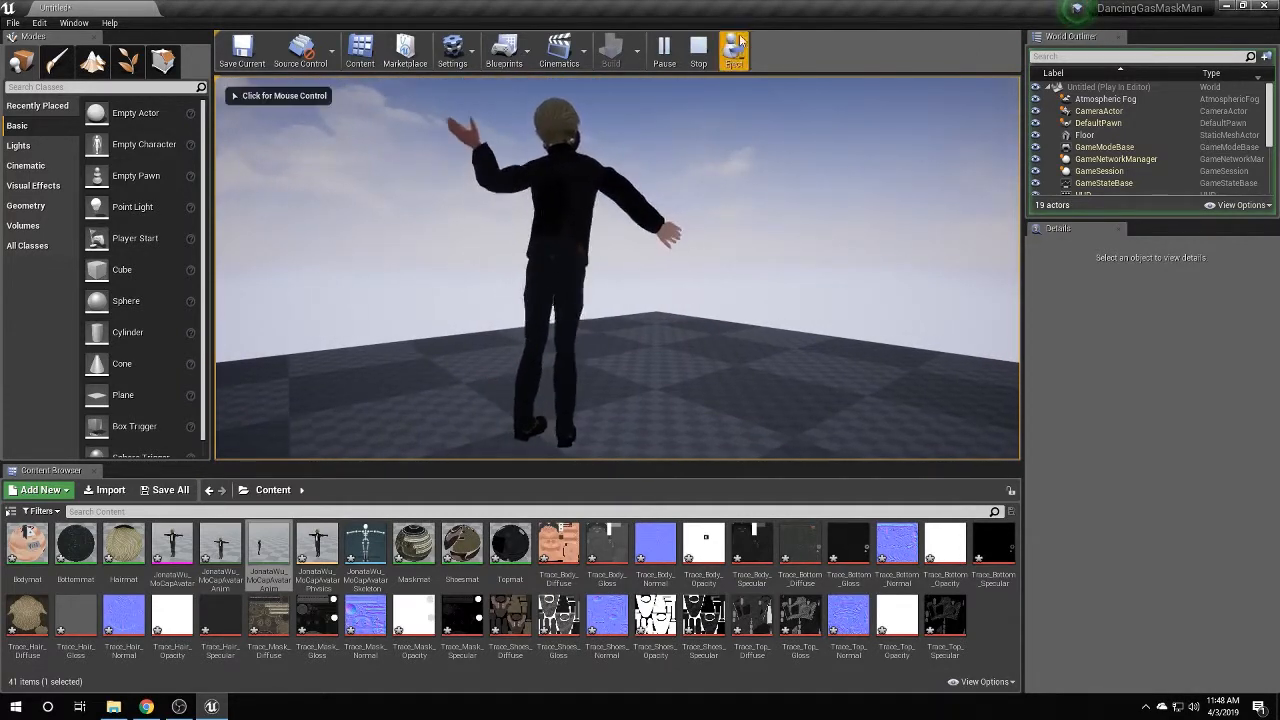
key("Escape")
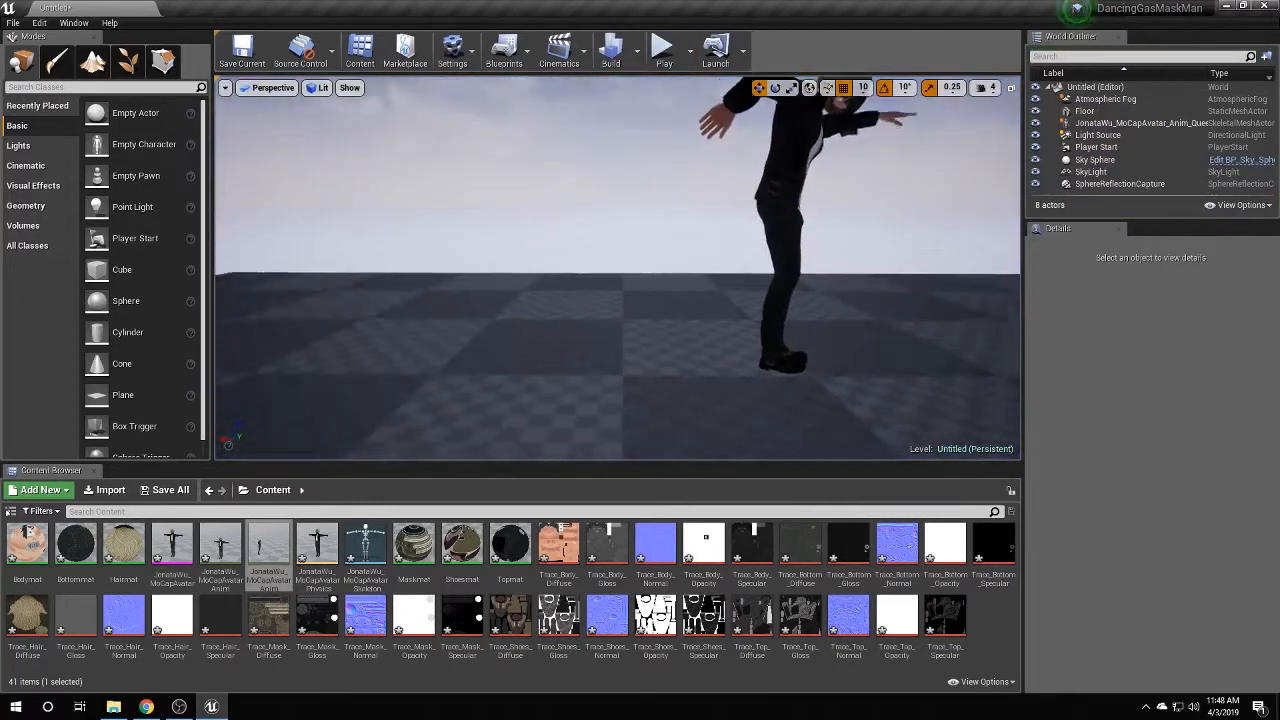
Turn off the MoCap character's default Playing option in Details and test-play again.
left_click(1110, 122)
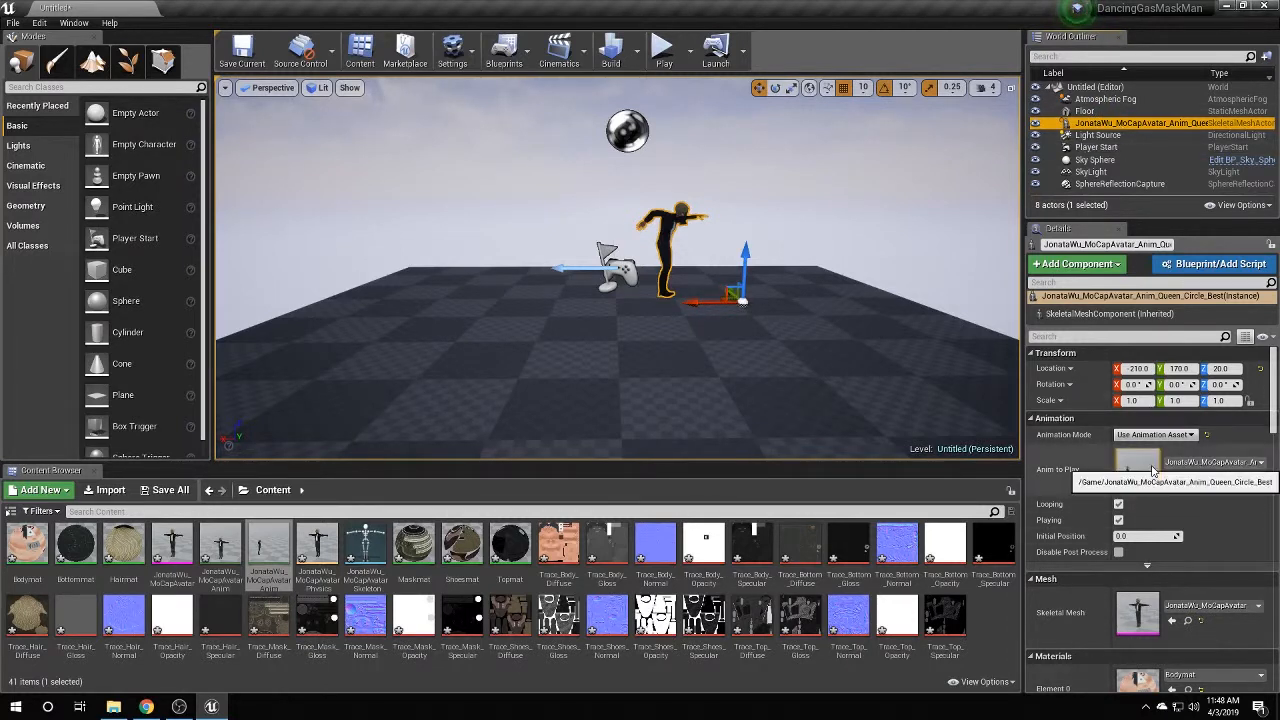
left_click(1120, 505)
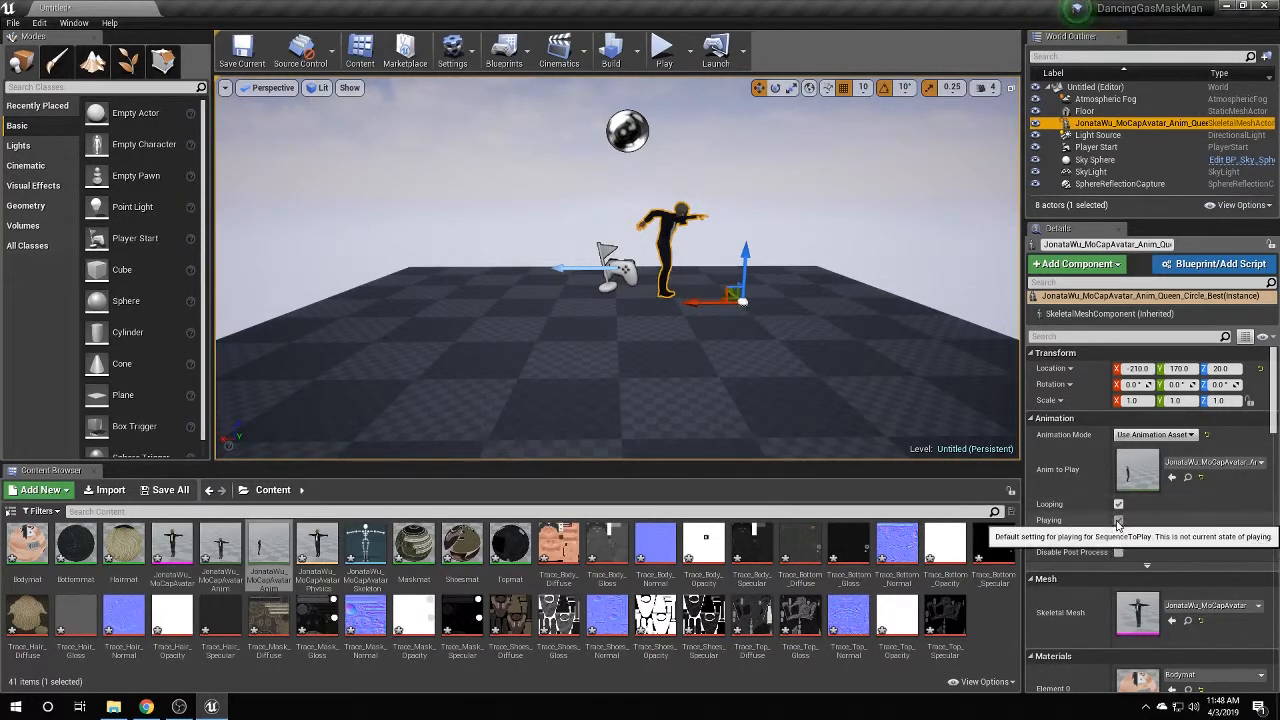
left_click(1118, 520)
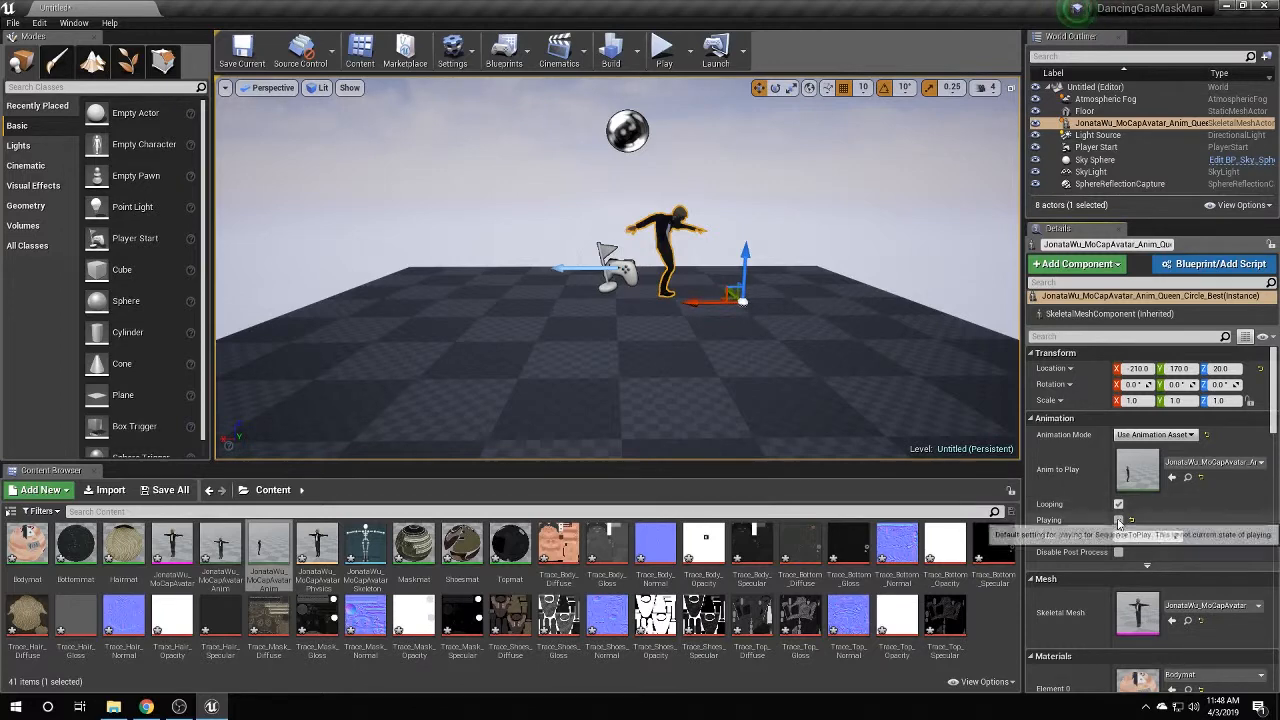
left_click(665, 52)
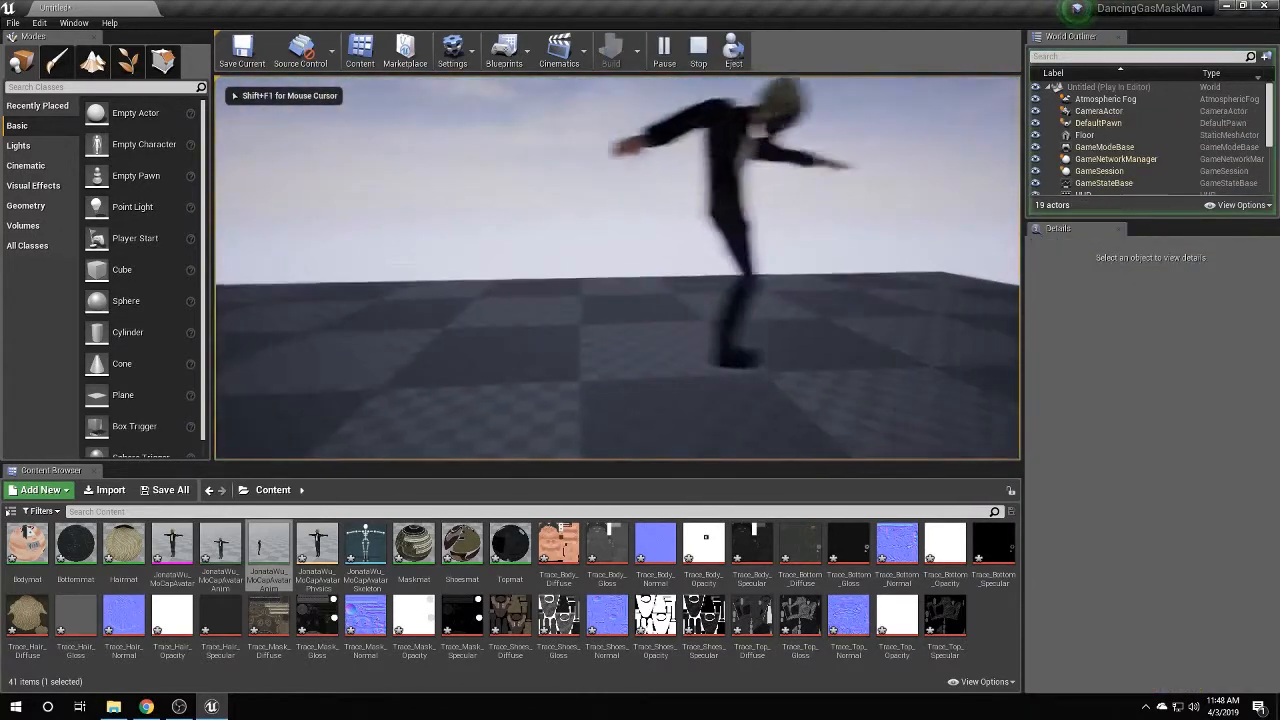
key("shift+F1")
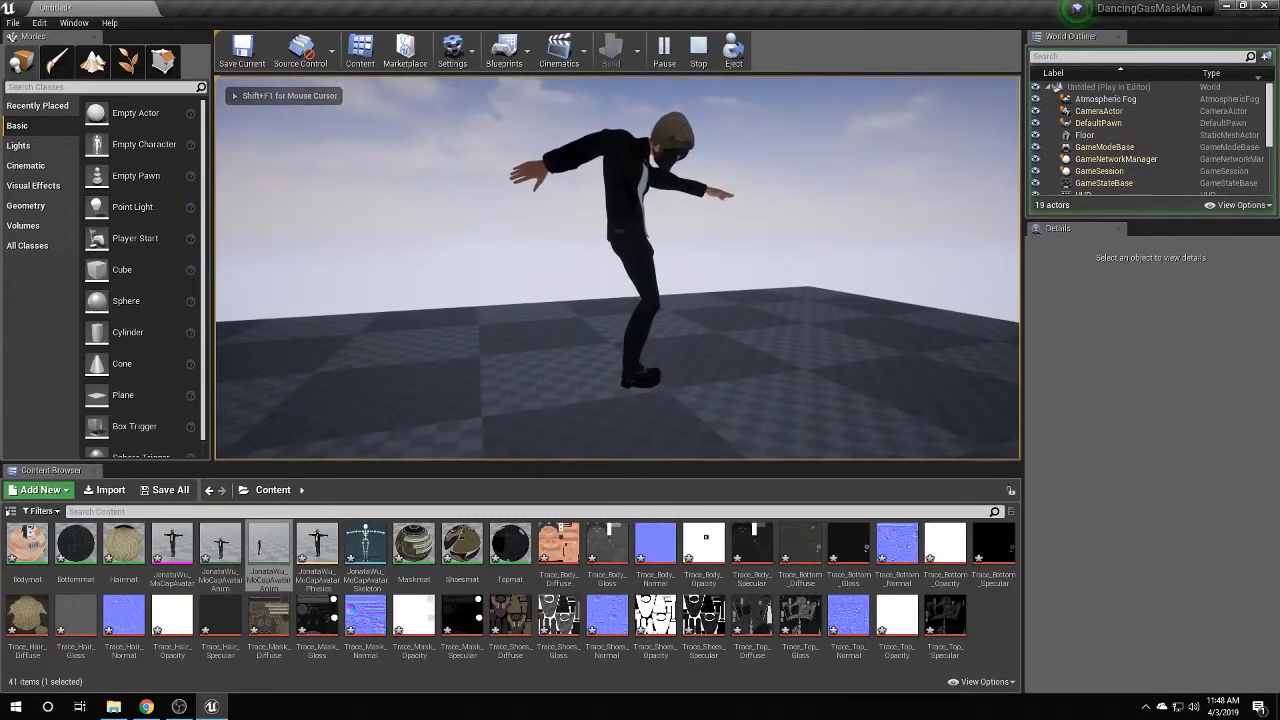
left_click(698, 48)
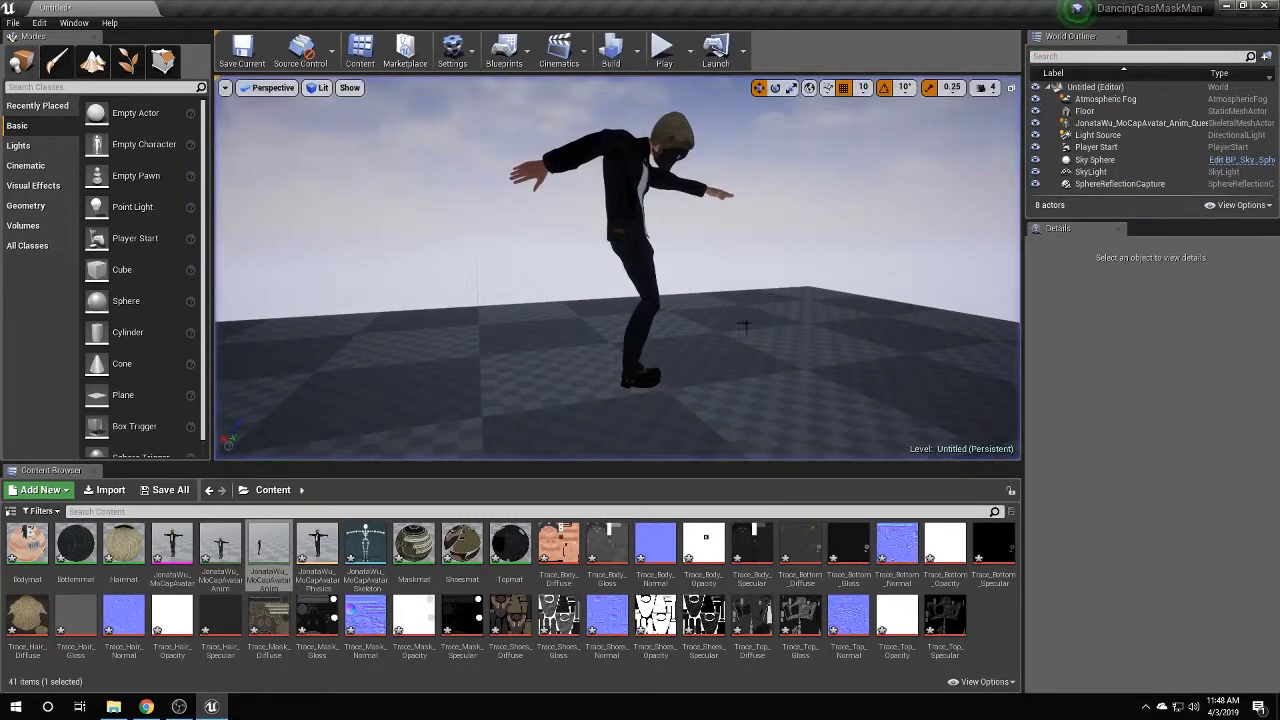
Open the Level Blueprint and delete its two default event nodes.
left_click(504, 50)
left_click(572, 167)
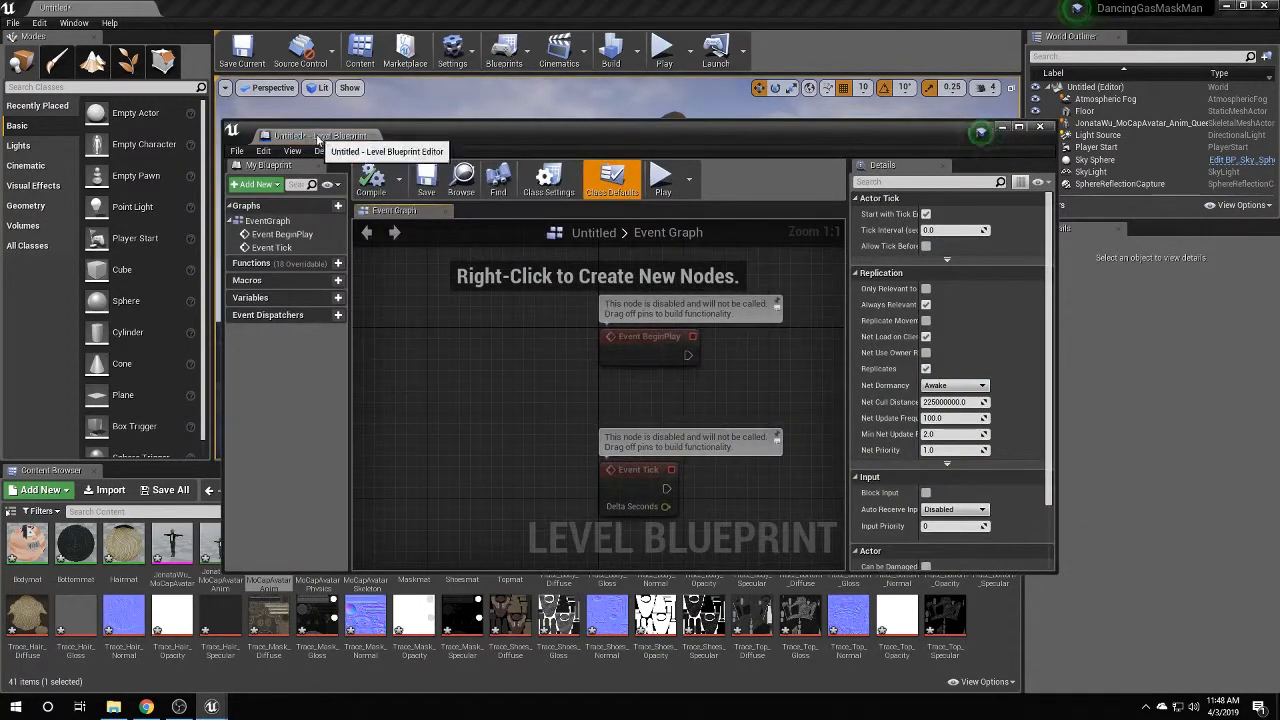
double_click(330, 128)
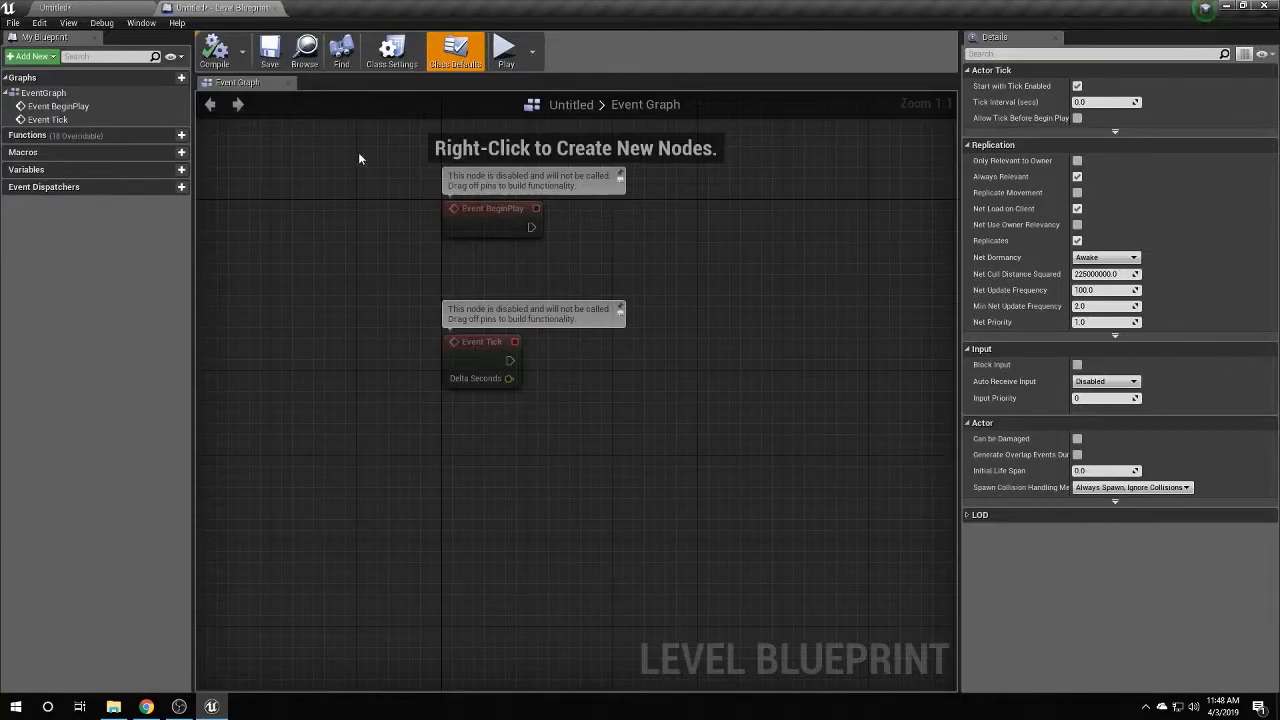
left_click_drag(359, 158, 635, 402)
key("Delete")
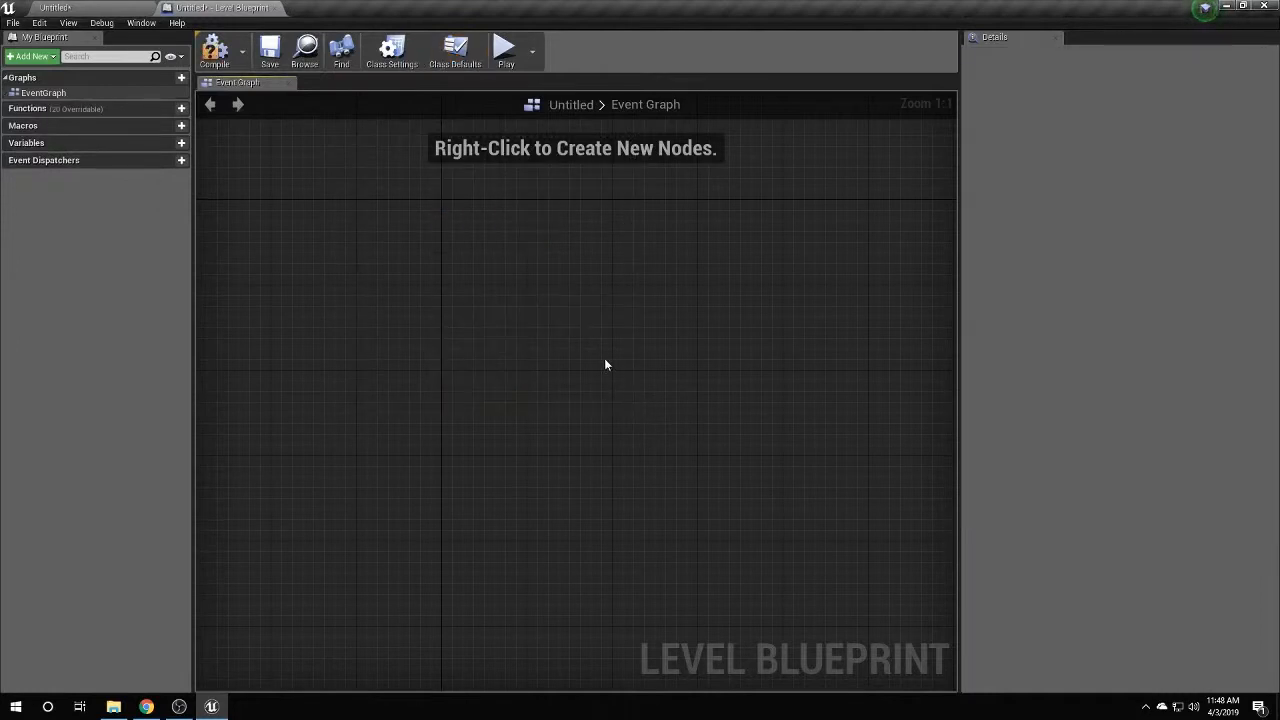
Add a reference node to the selected MoCap actor and search 'play an' from its output pin.
left_click(134, 12)
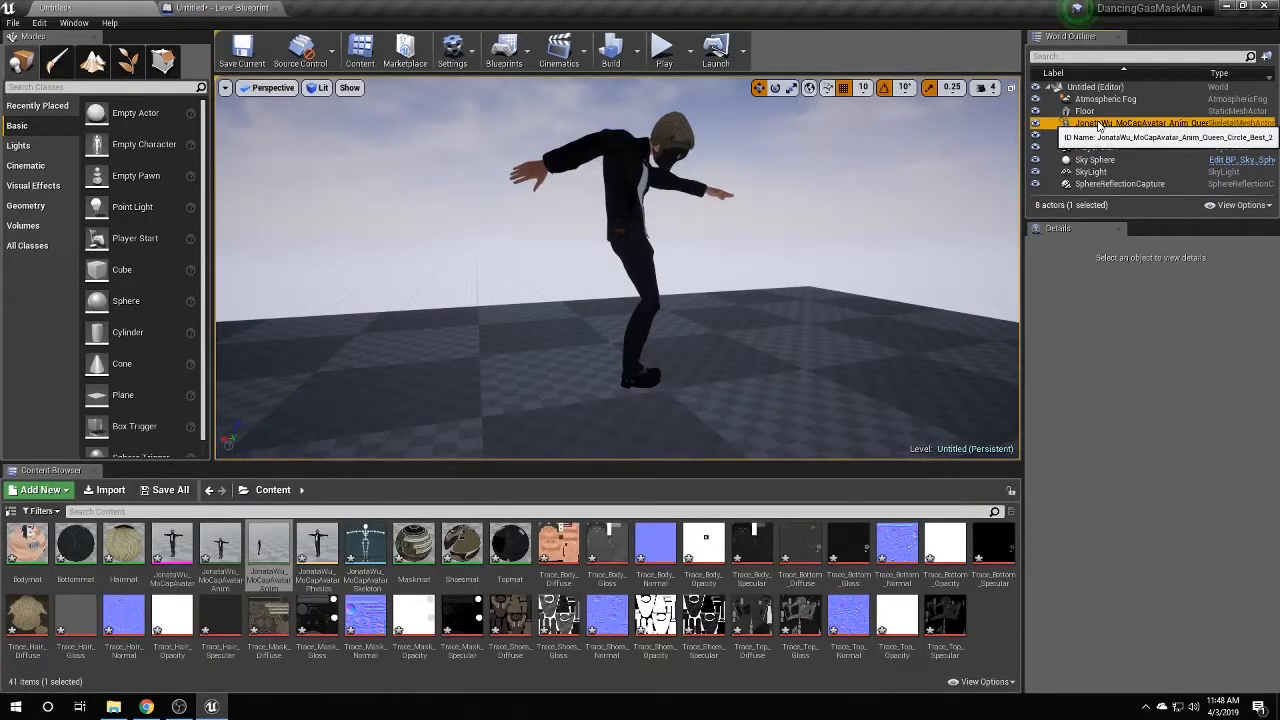
left_click(1120, 122)
left_click(222, 8)
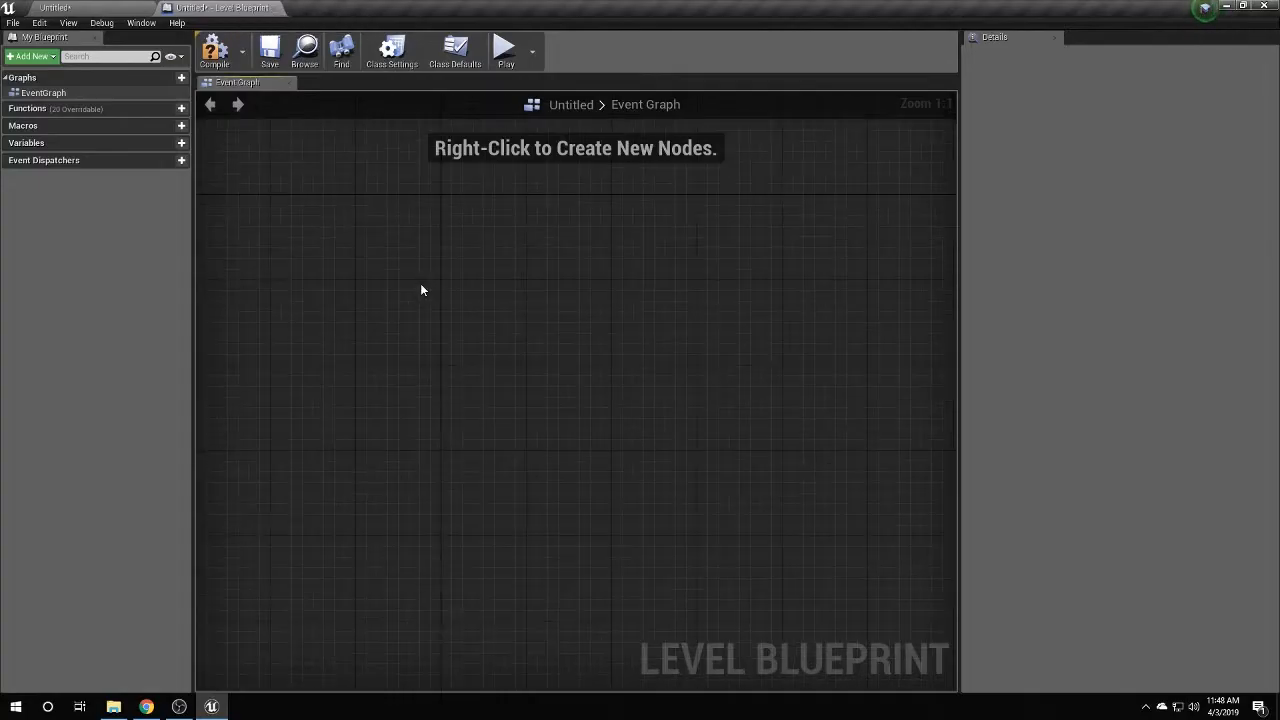
left_click(138, 9)
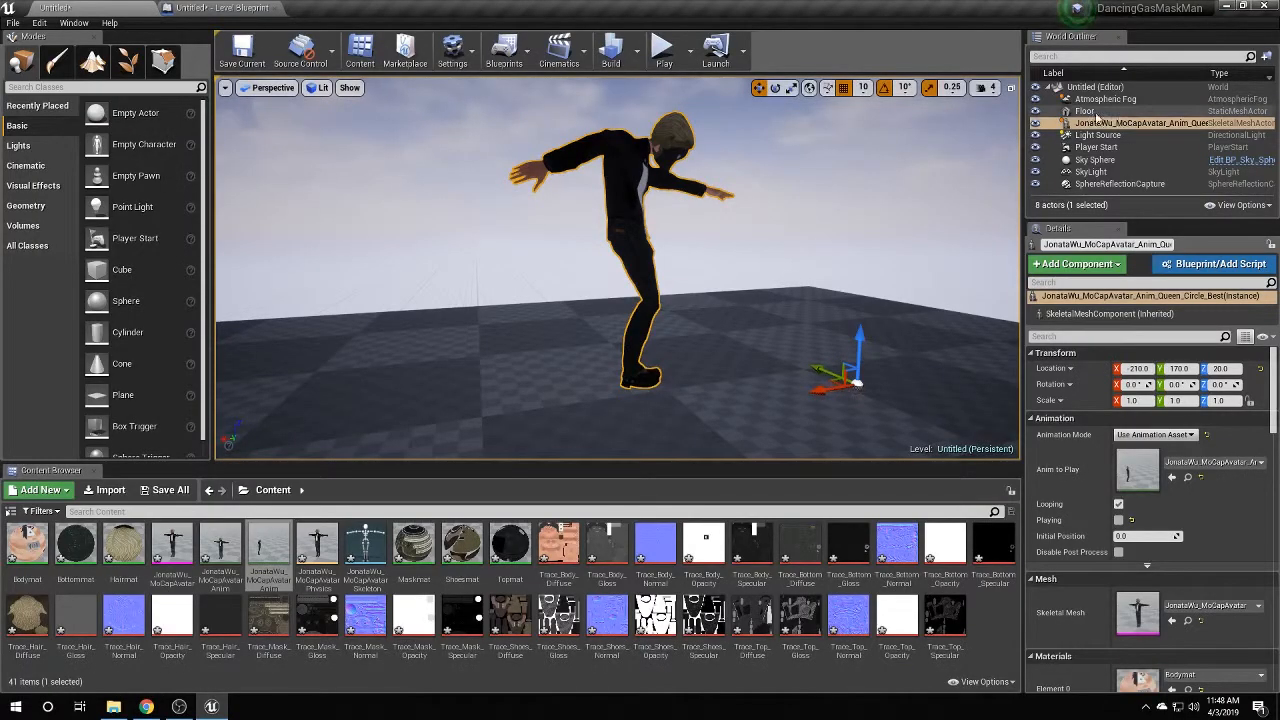
left_click(222, 8)
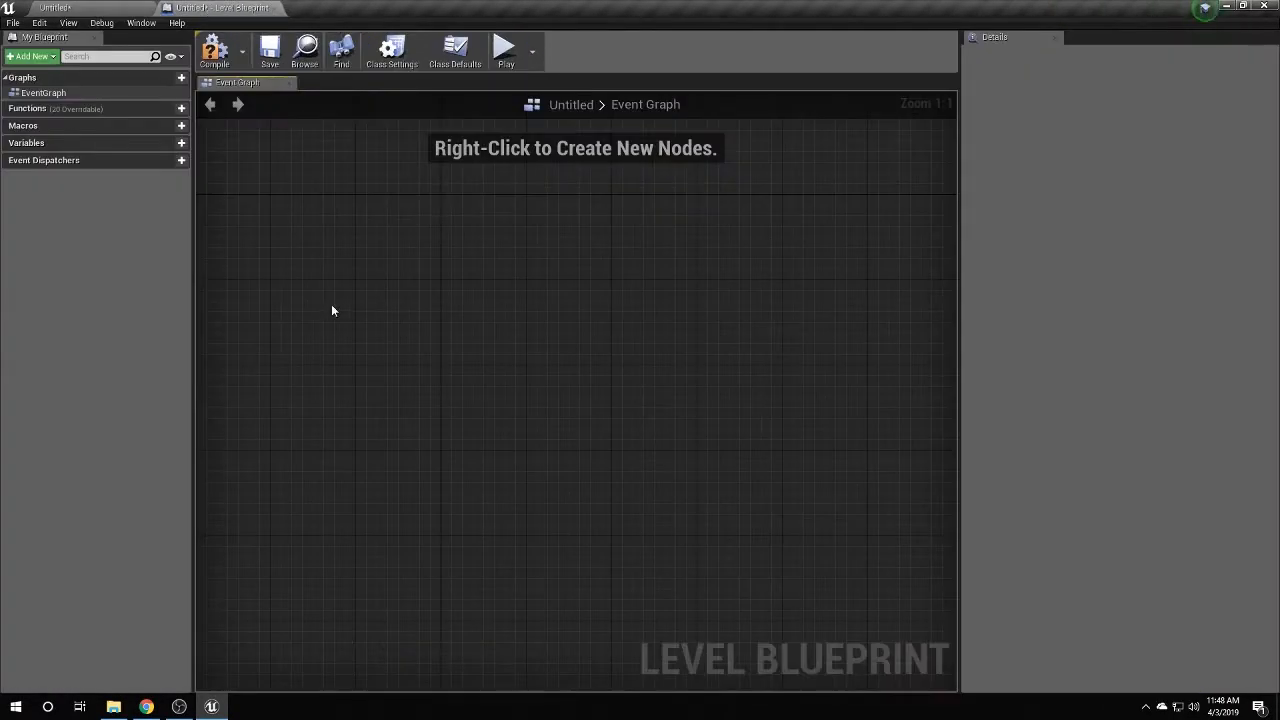
right_click(433, 297)
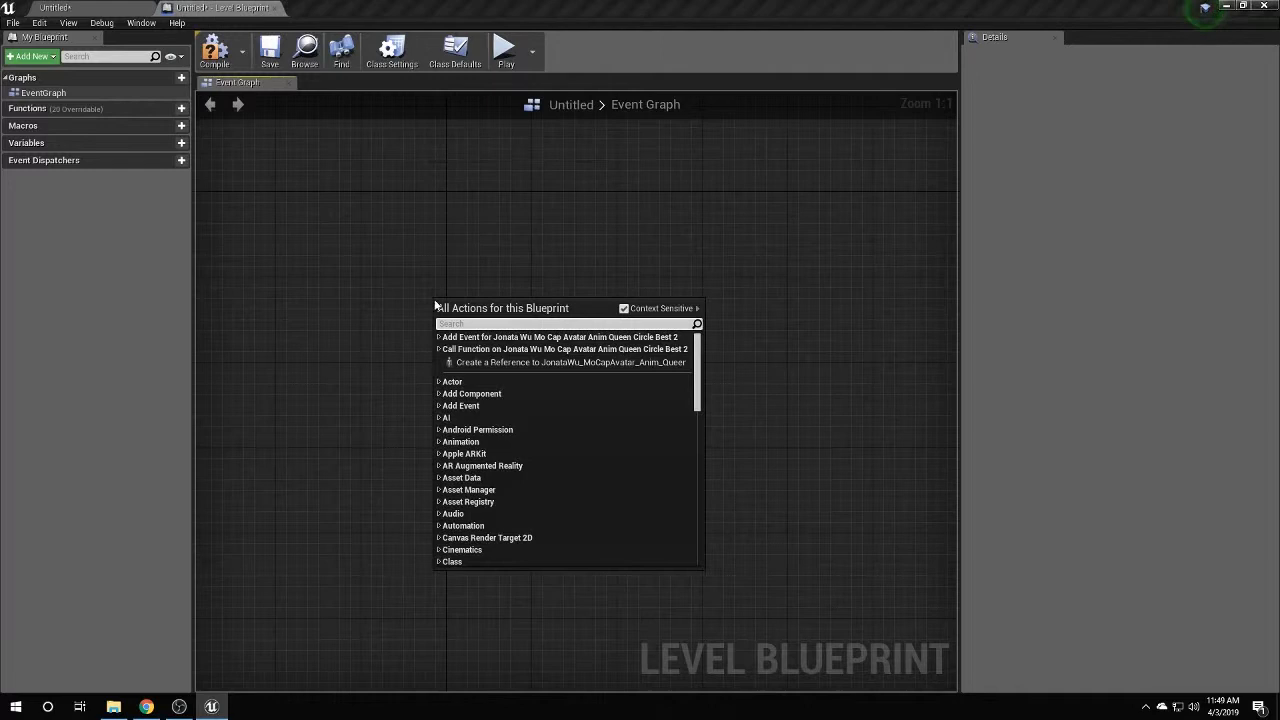
left_click(485, 363)
left_click_drag(656, 312, 570, 323)
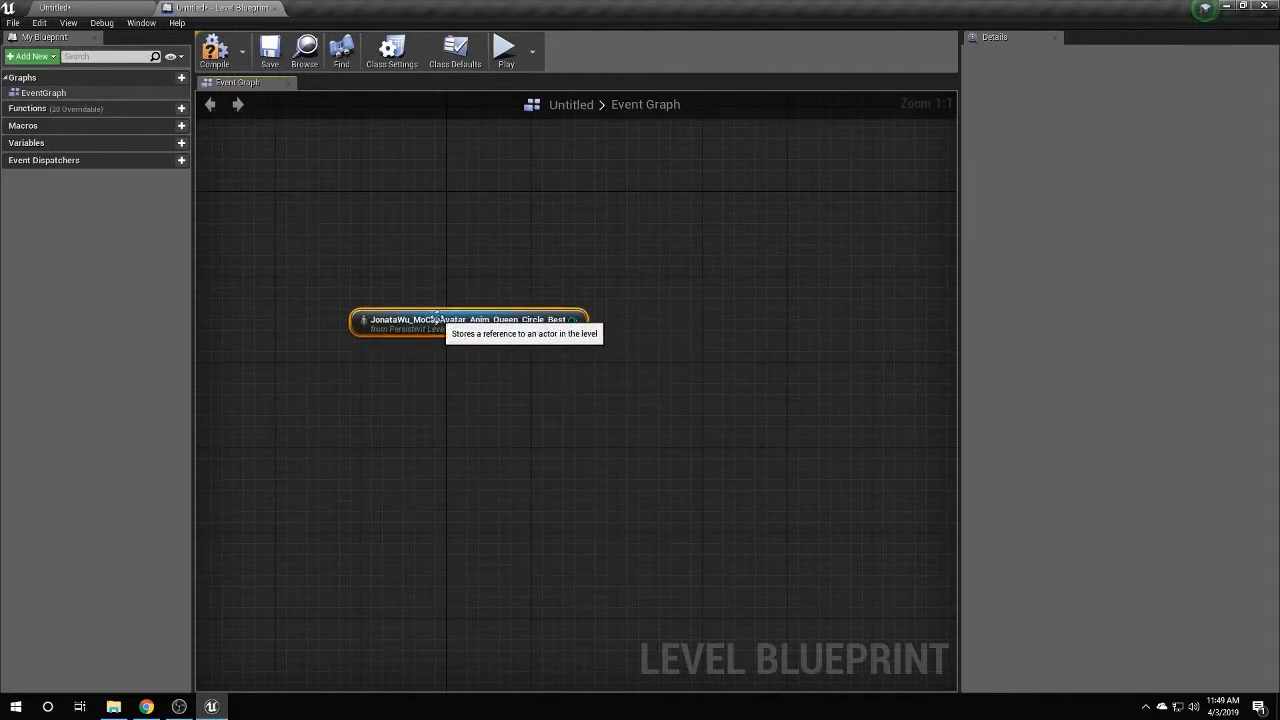
right_click_drag(570, 323, 565, 341)
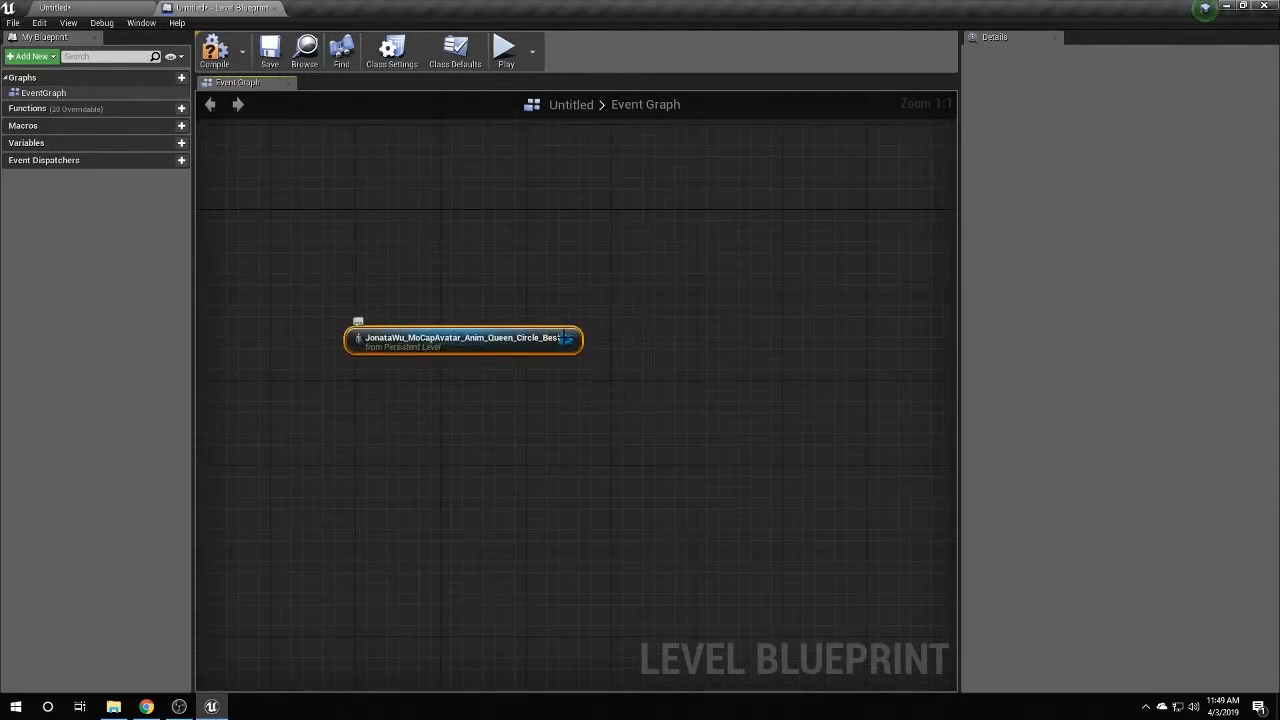
left_click_drag(565, 339, 569, 344)
left_click_drag(676, 328, 678, 334)
type("play an")
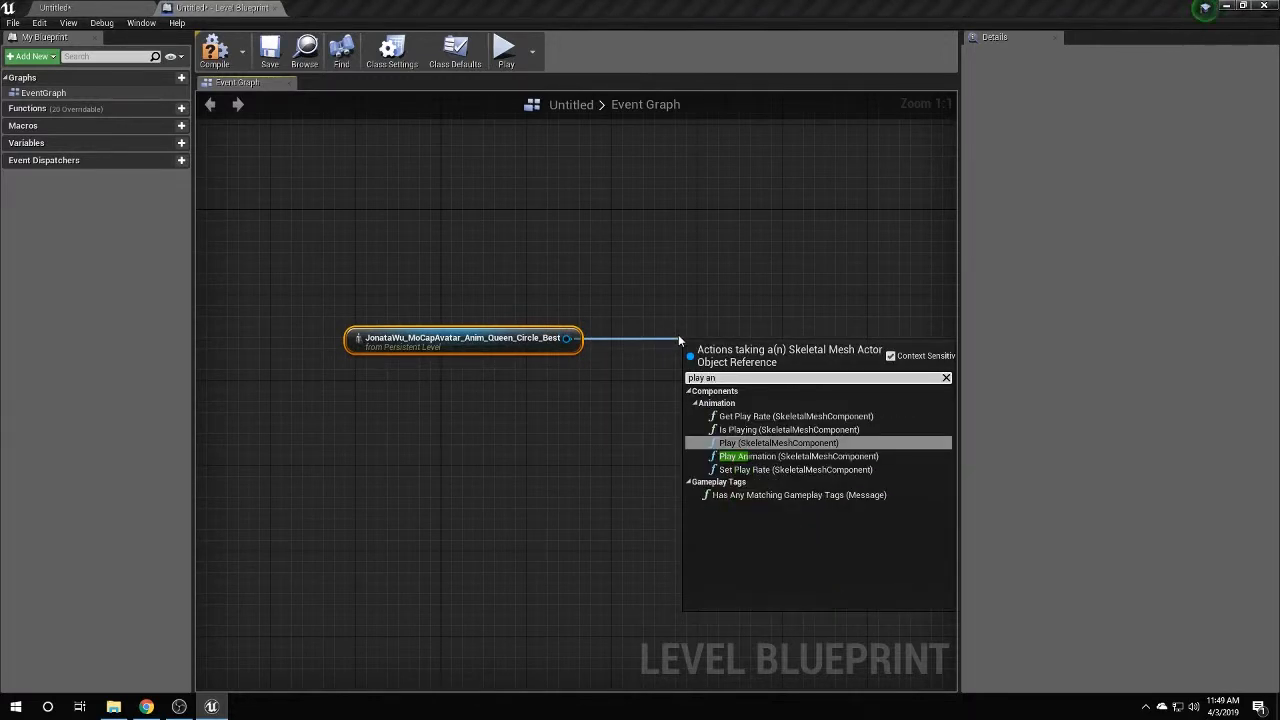
Add a Play Animation node for the avatar set to the Queen Circle animation.
left_click(800, 456)
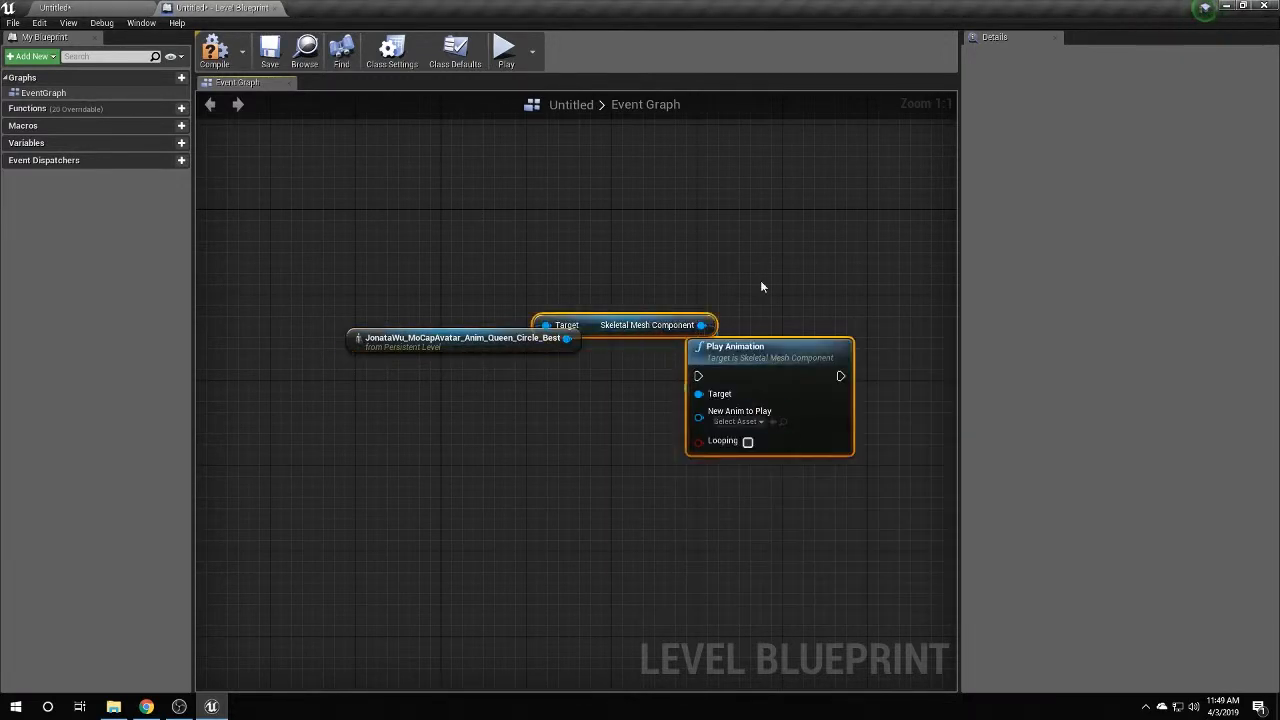
left_click_drag(657, 325, 762, 500)
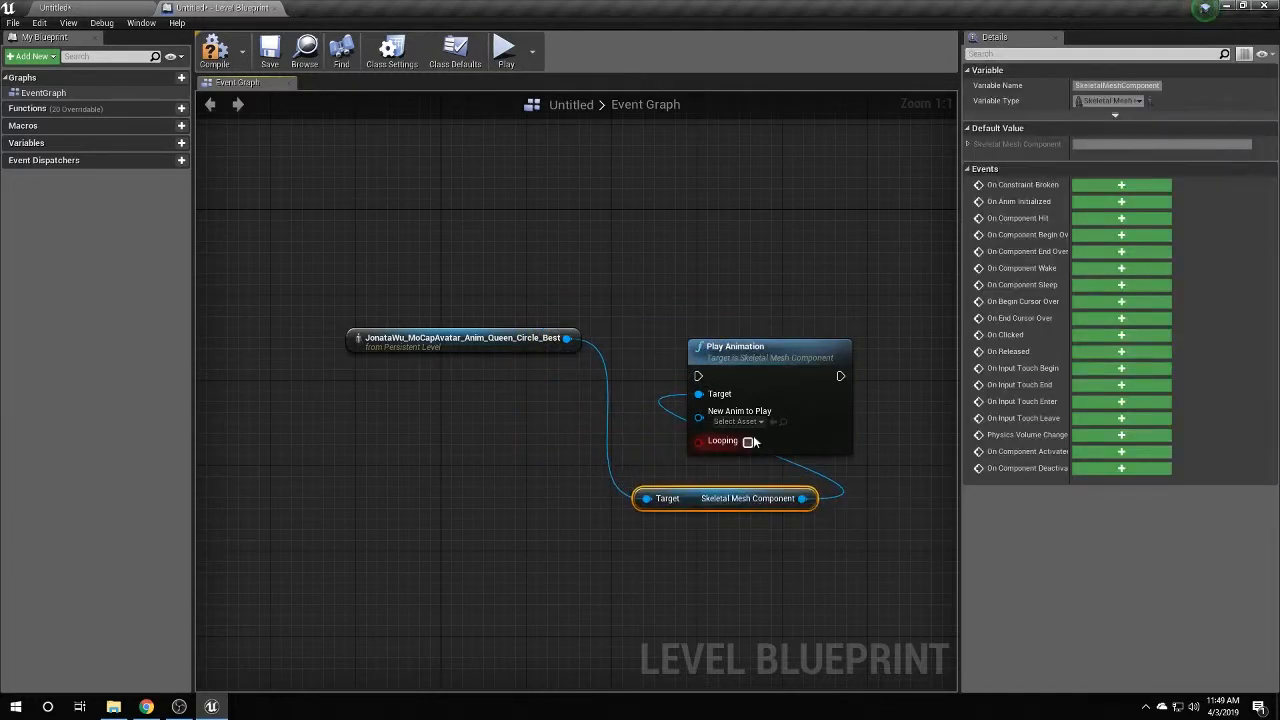
left_click_drag(752, 442, 707, 378)
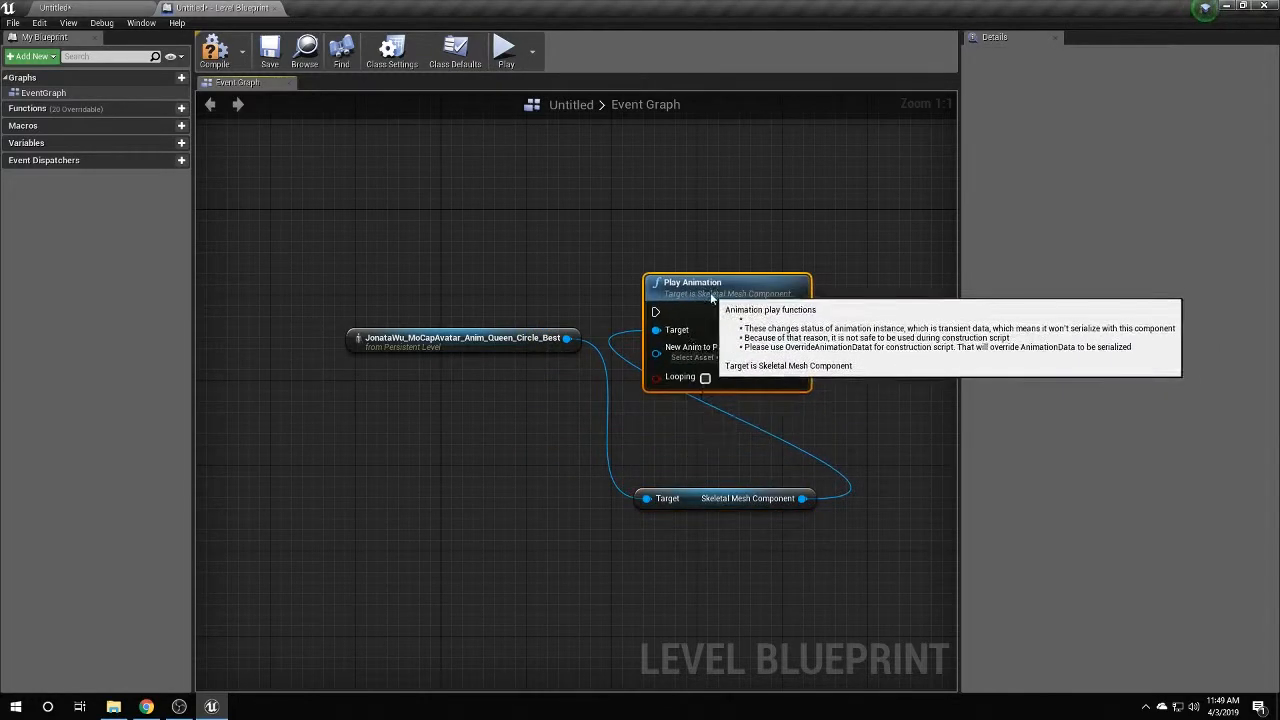
left_click(698, 360)
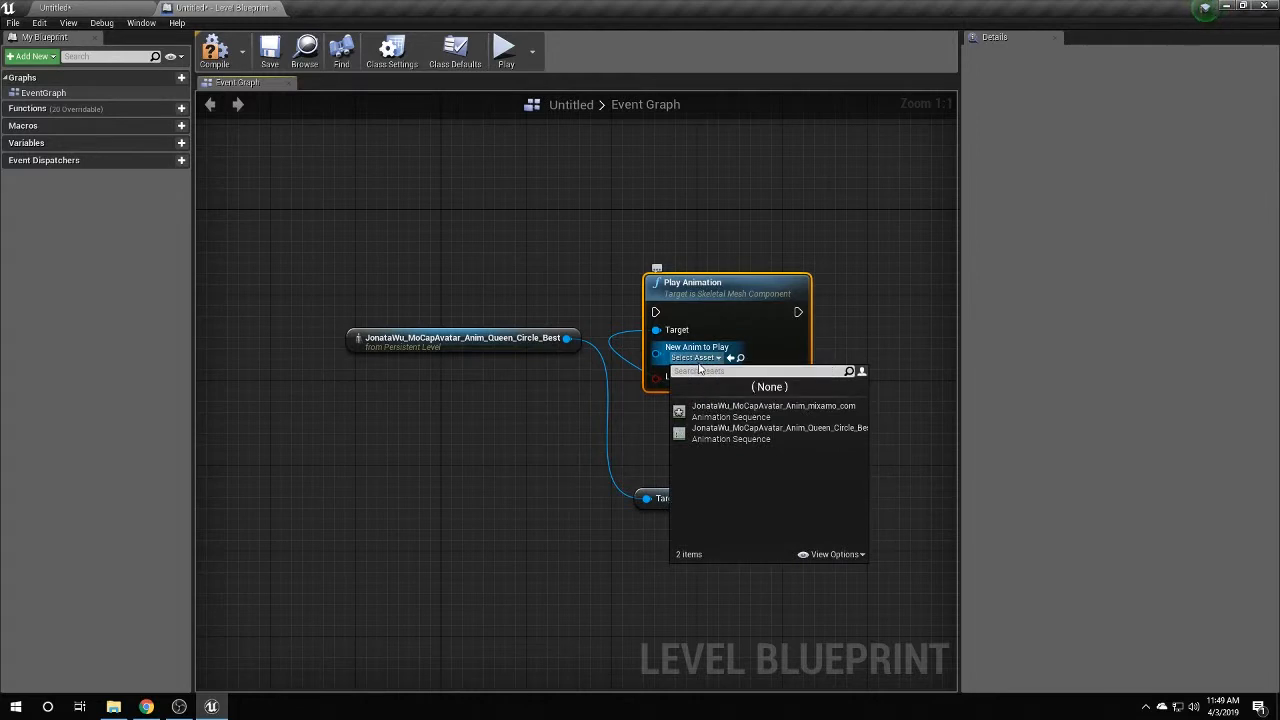
left_click(777, 431)
left_click_drag(704, 282, 705, 271)
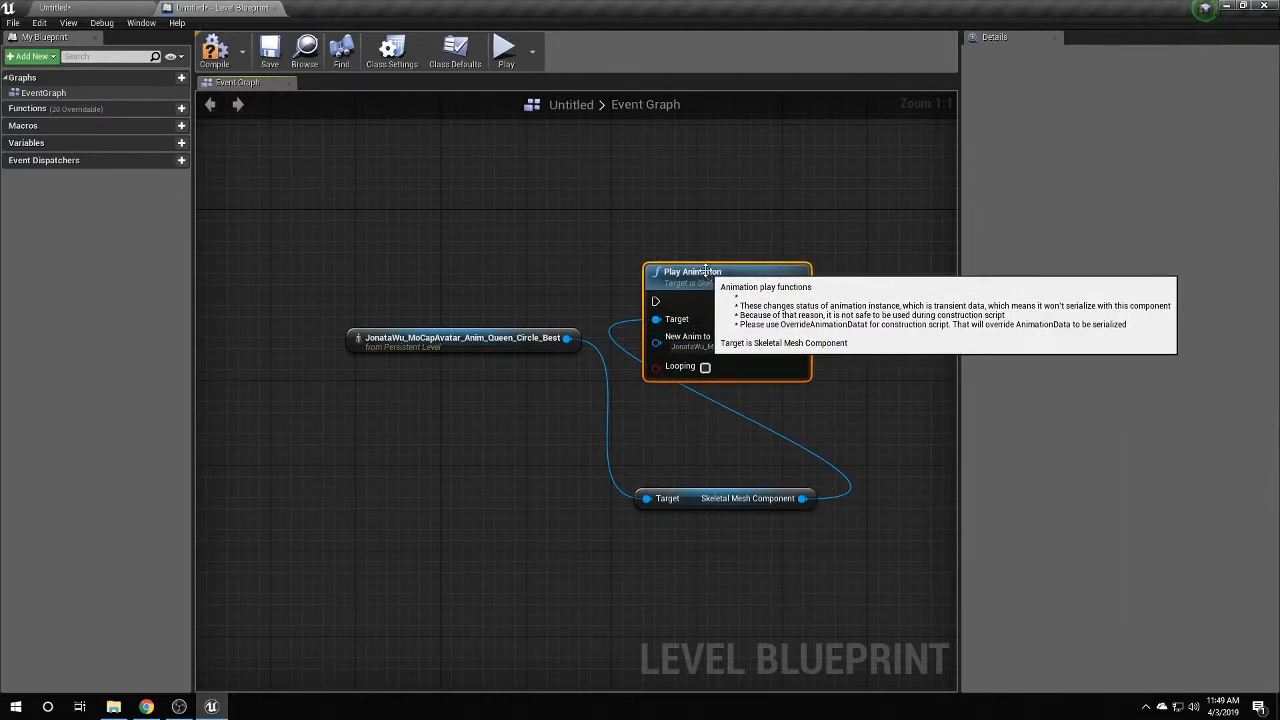
Add a Keyboard P event and wire its Pressed output to Play Animation.
right_click(438, 215)
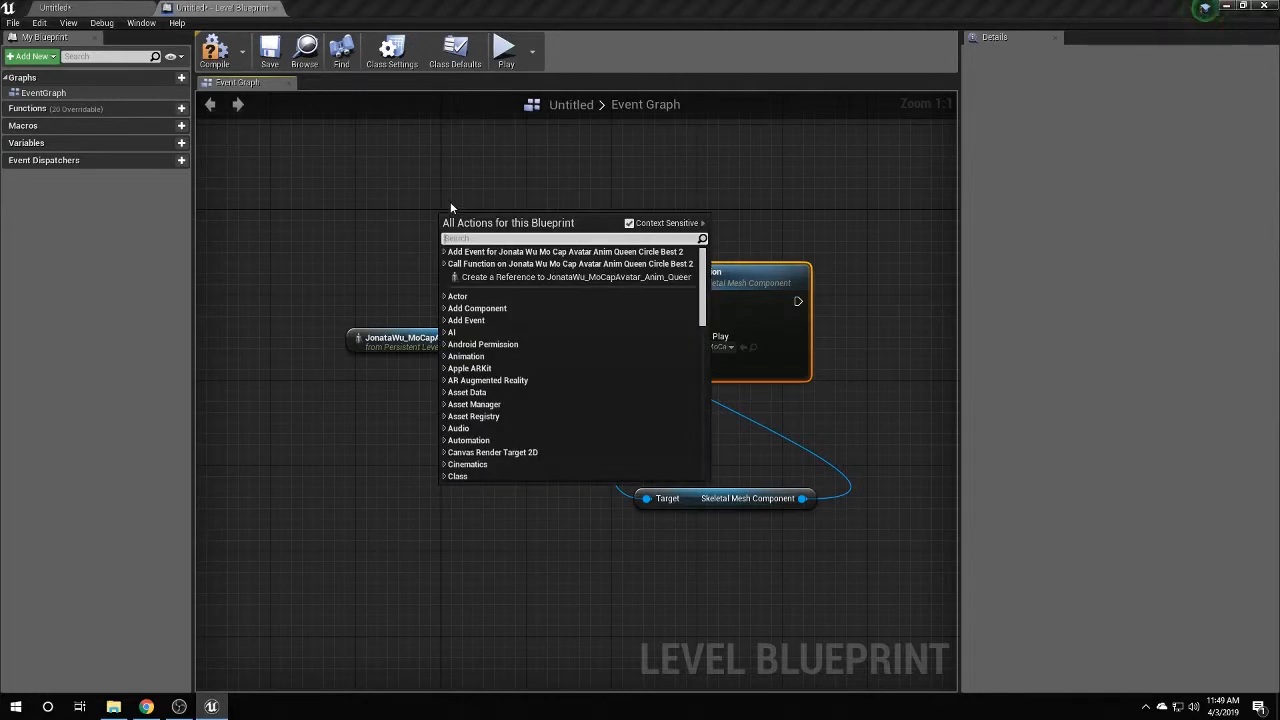
type("key p")
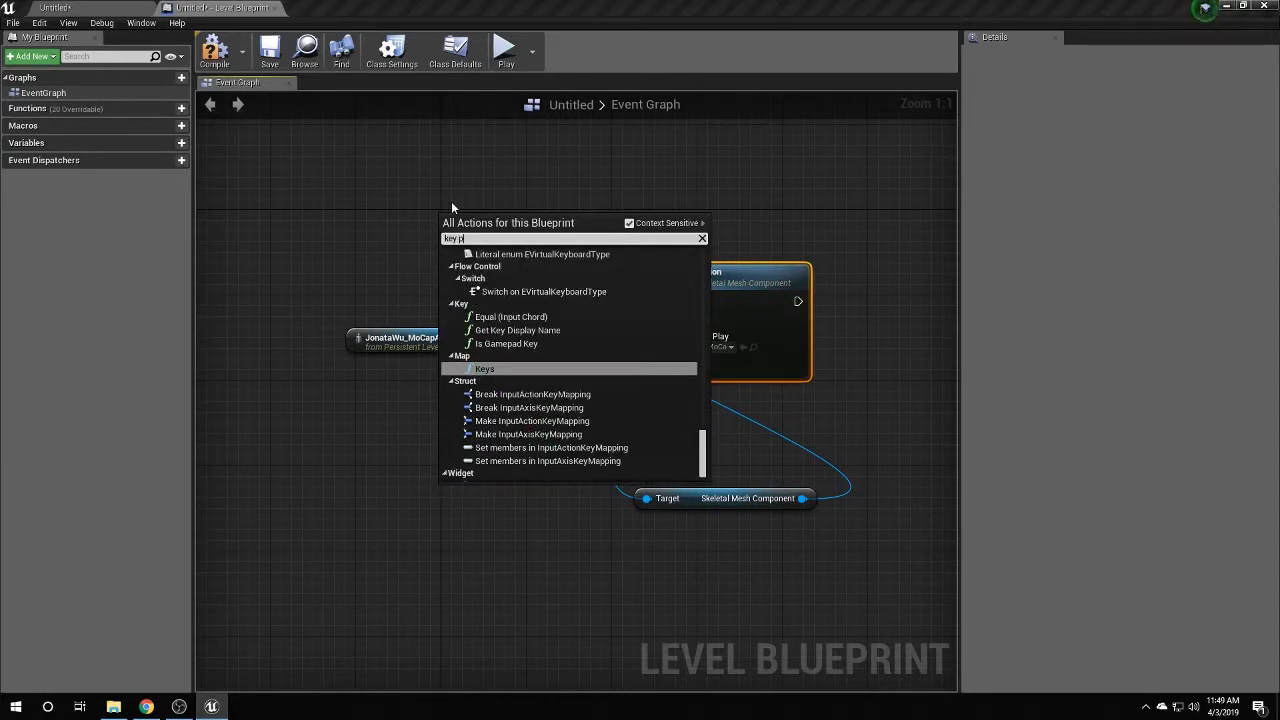
left_click_drag(704, 441, 704, 395)
scroll(530, 300, "up", 2)
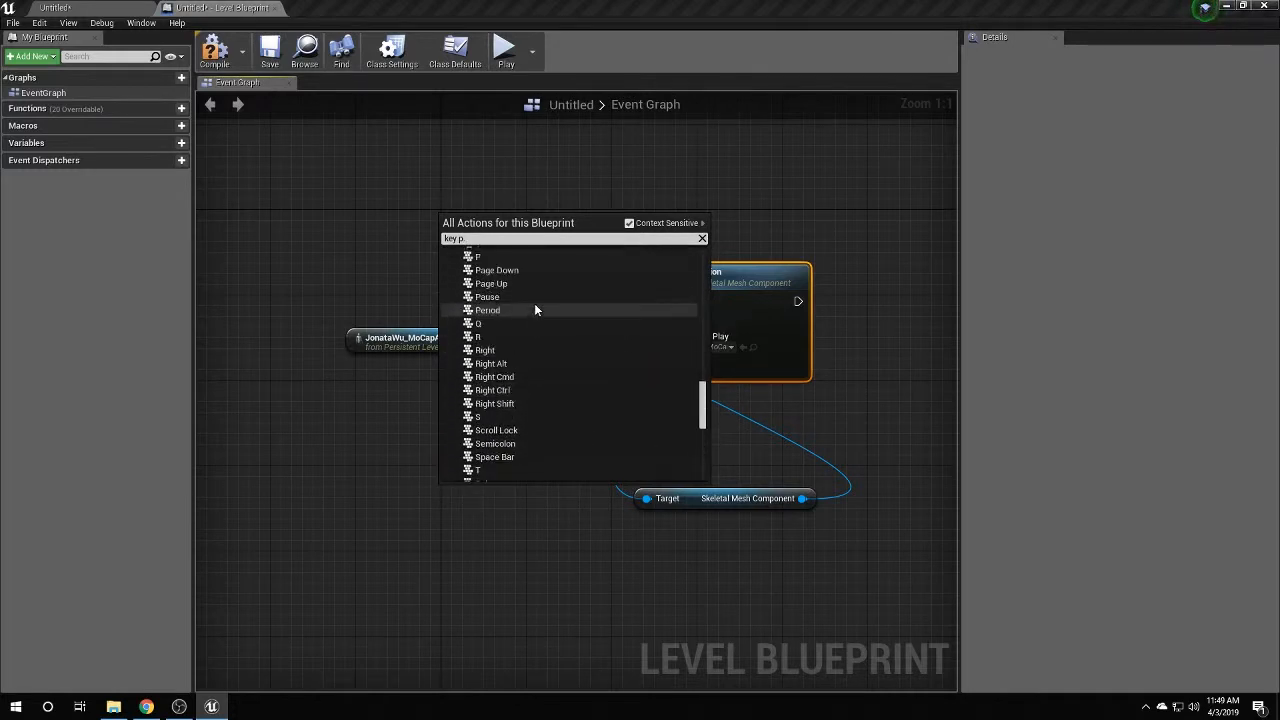
left_click(497, 286)
left_click_drag(487, 237, 541, 245)
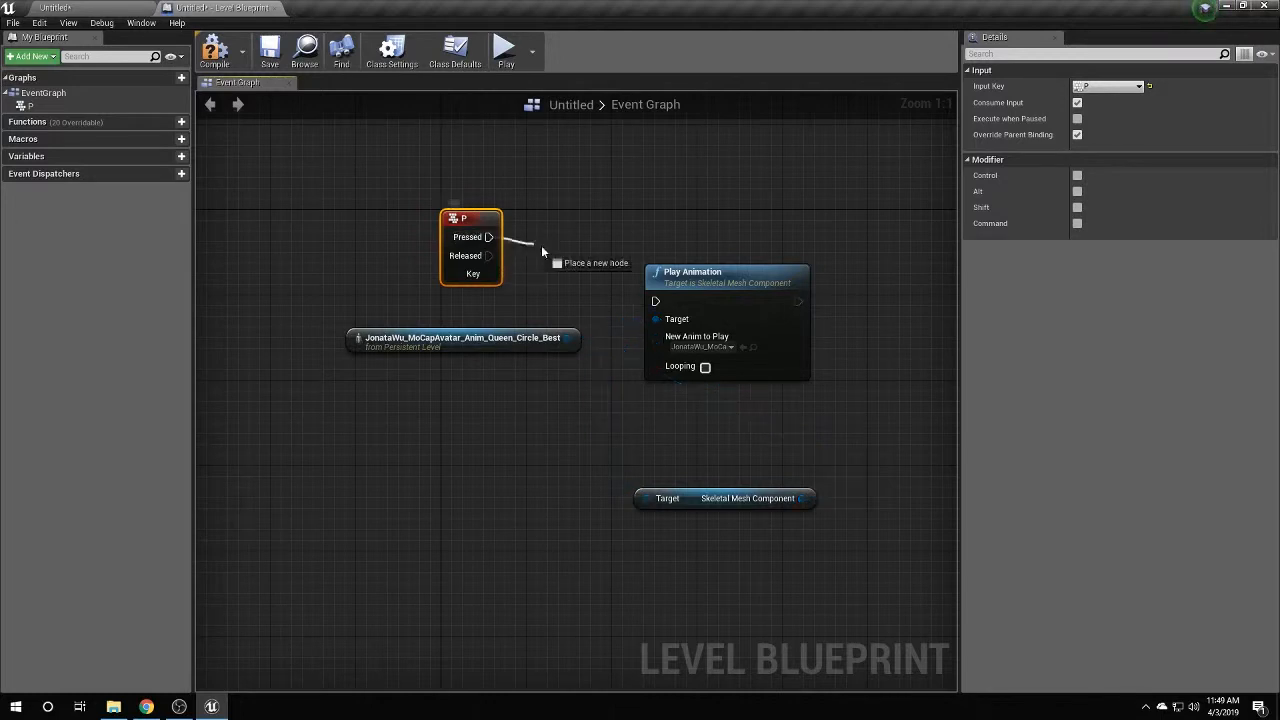
left_click_drag(643, 294, 655, 301)
left_click_drag(470, 232, 566, 243)
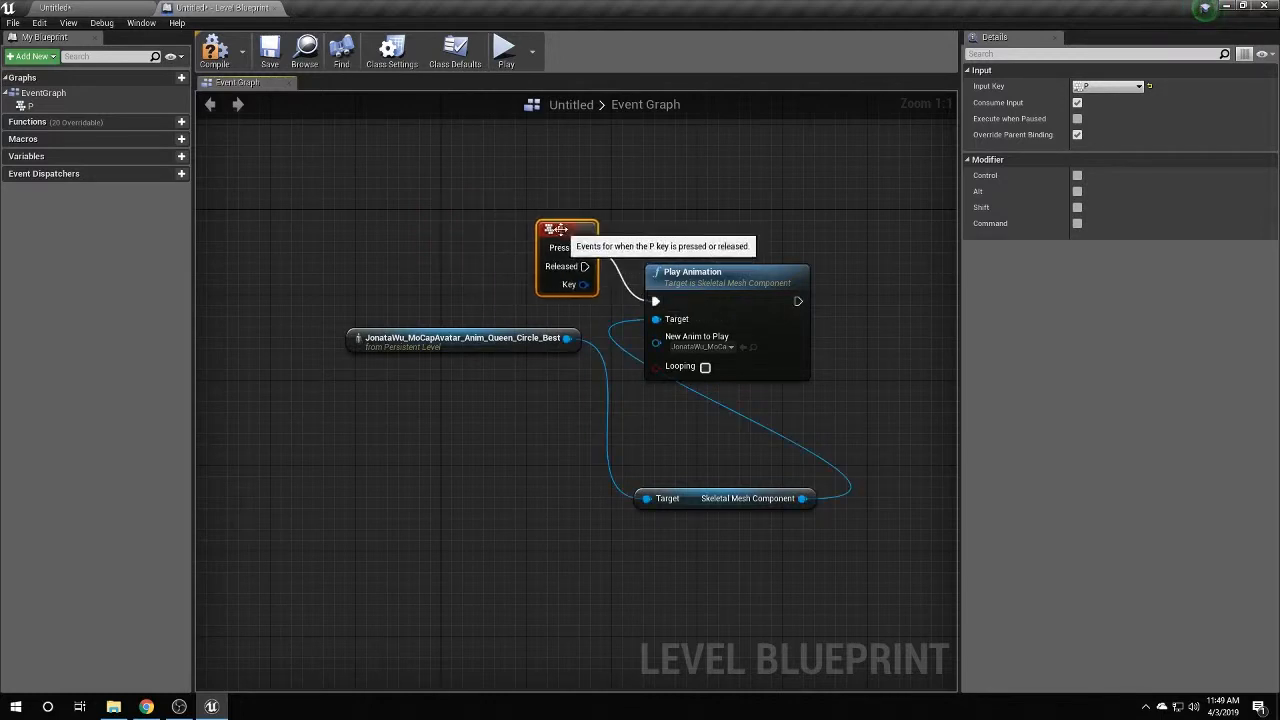
Compile the Level Blueprint and begin saving the current level.
left_click(226, 55)
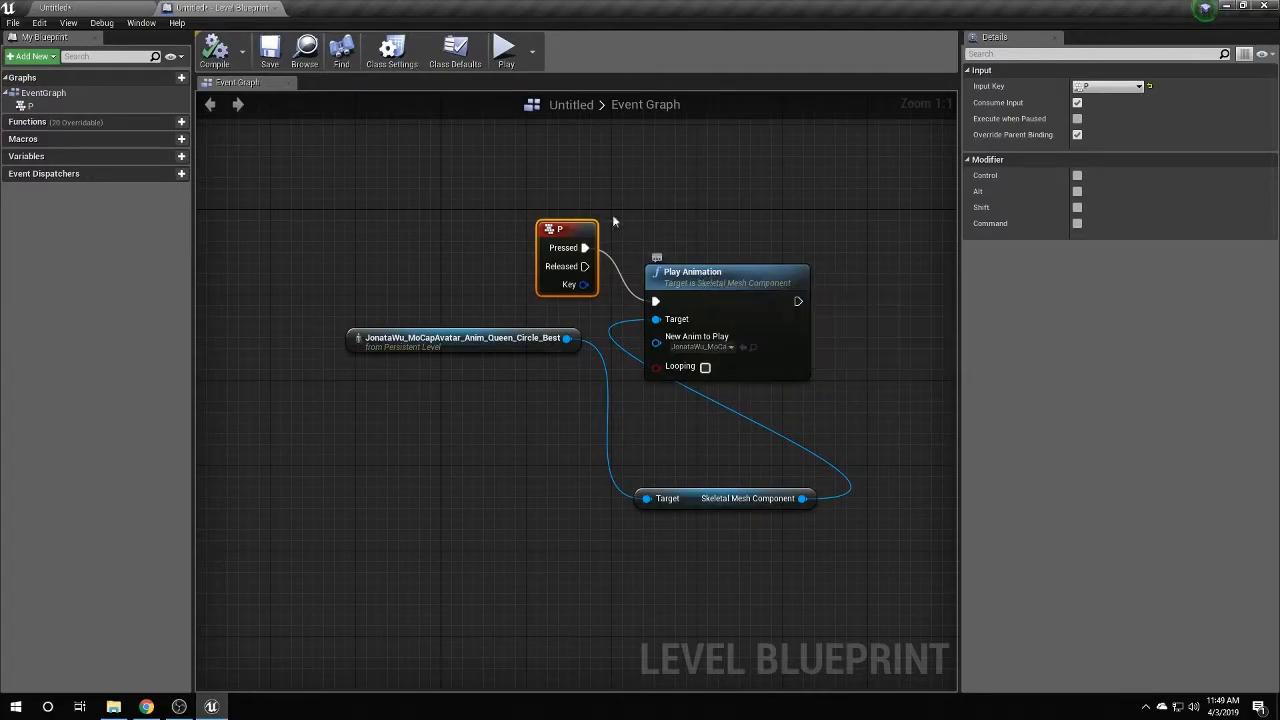
left_click(78, 8)
left_click(240, 52)
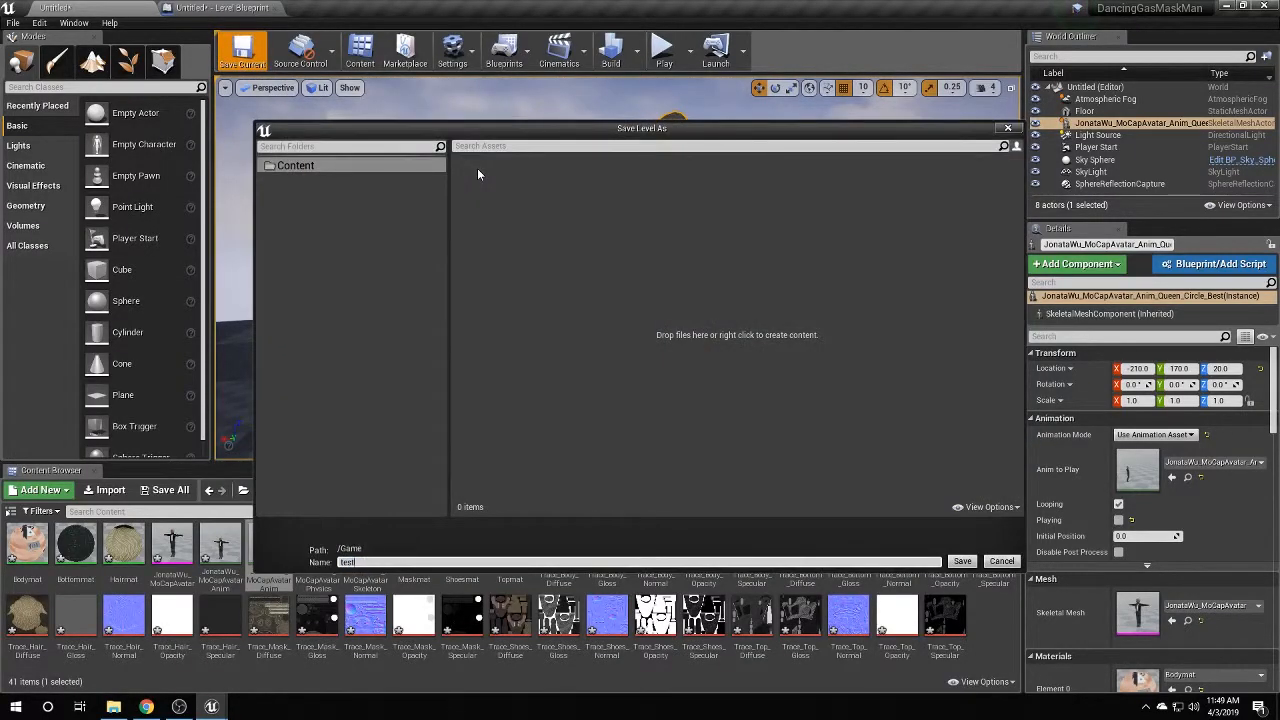
Save the level as testLevel and start a play session in the viewport.
key("Return")
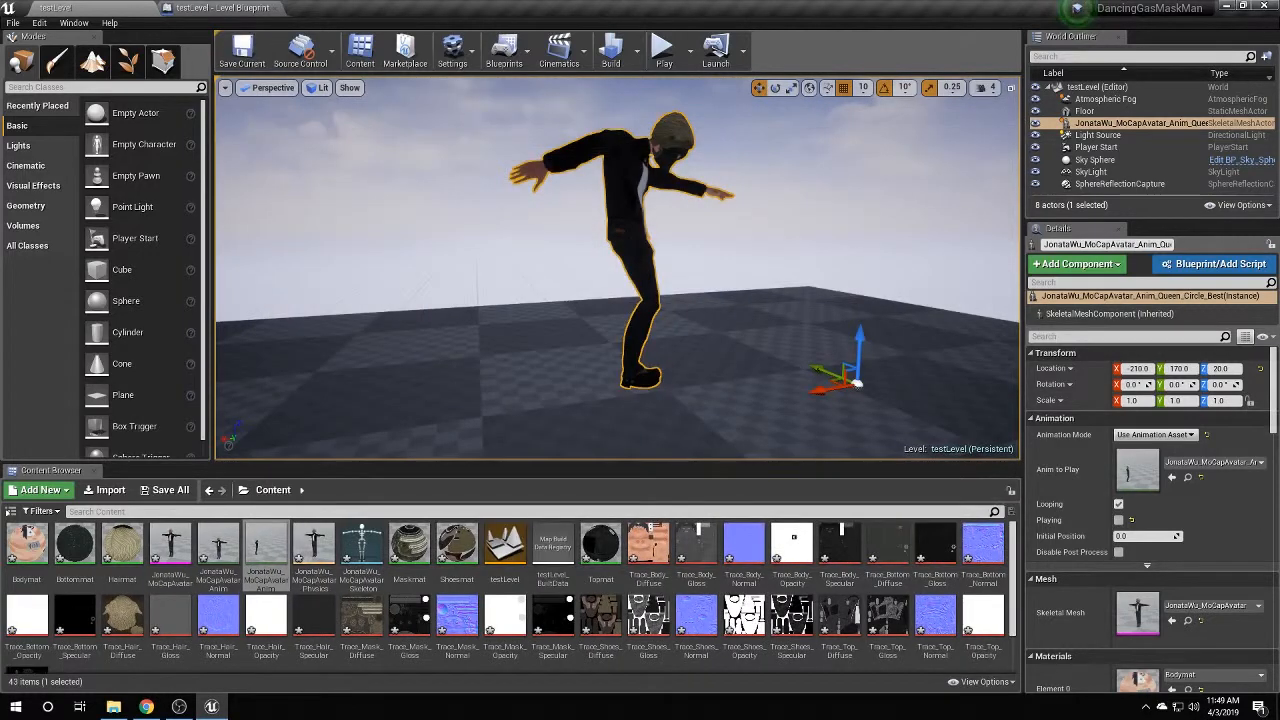
left_click(663, 50)
left_click(748, 319)
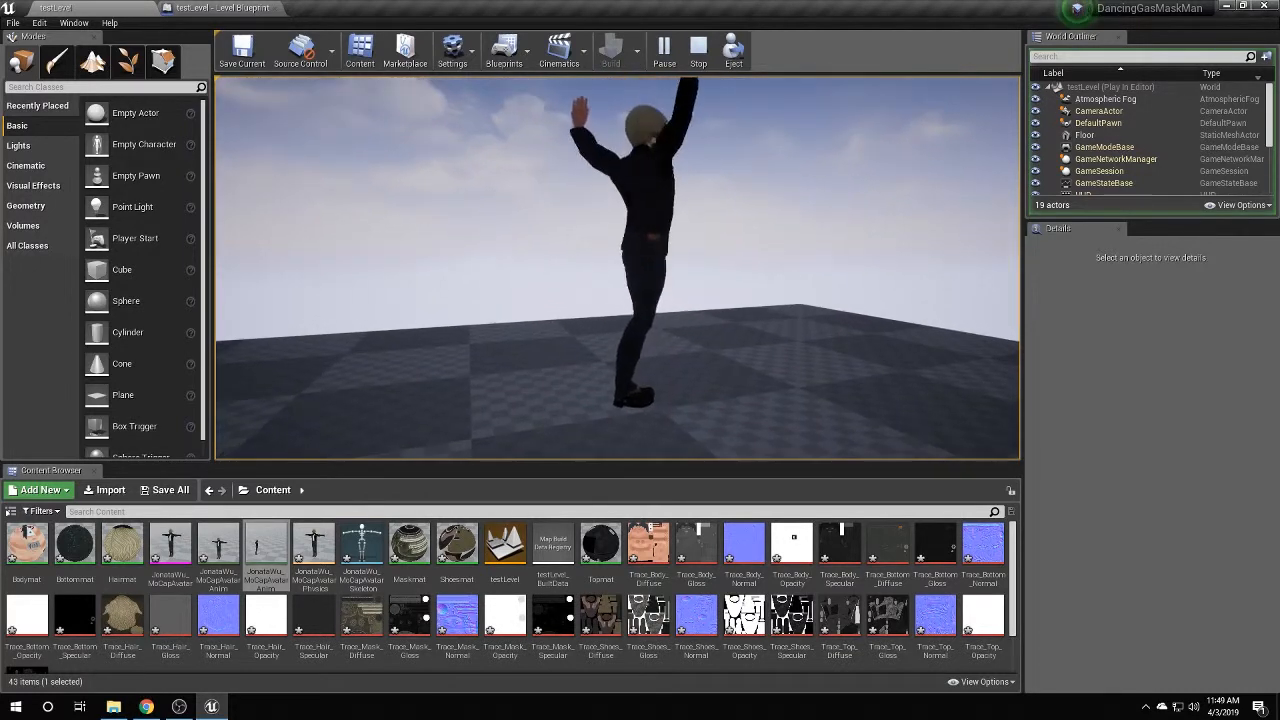
Stop the play session and check the avatar's play rate property, leaving it at 1.0.
key("shift+F1")
left_click(698, 48)
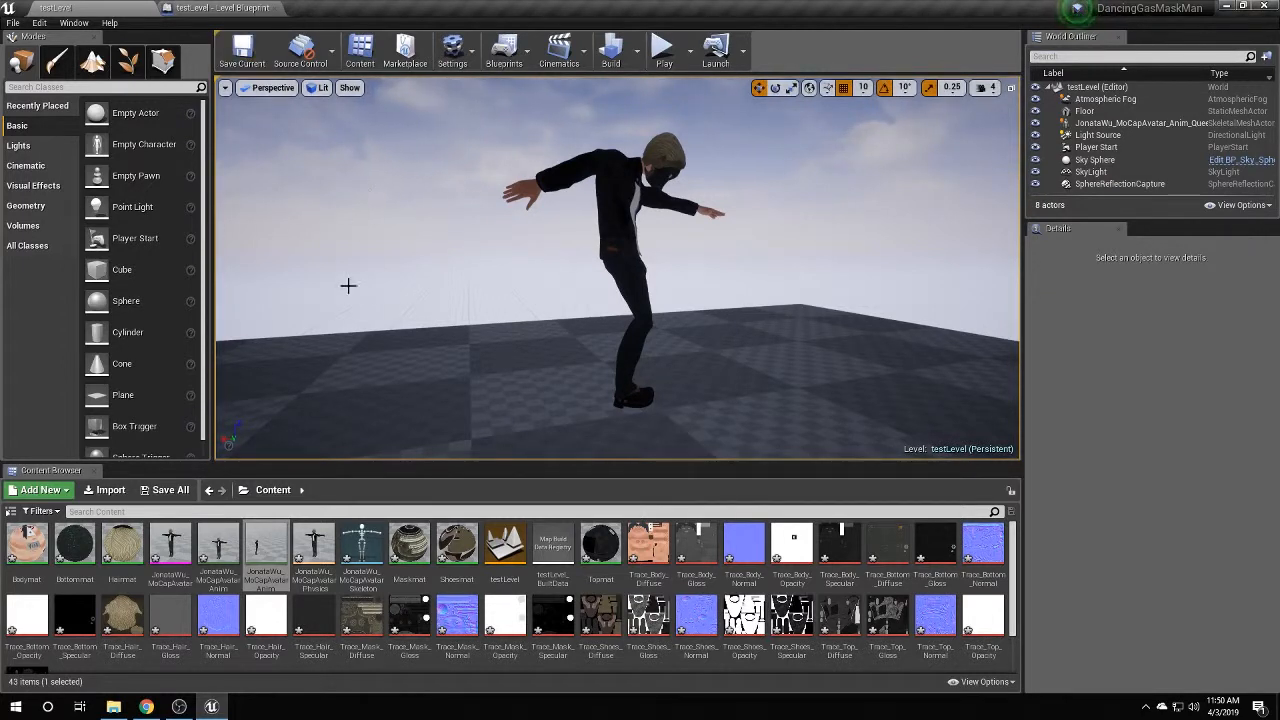
left_click(1100, 122)
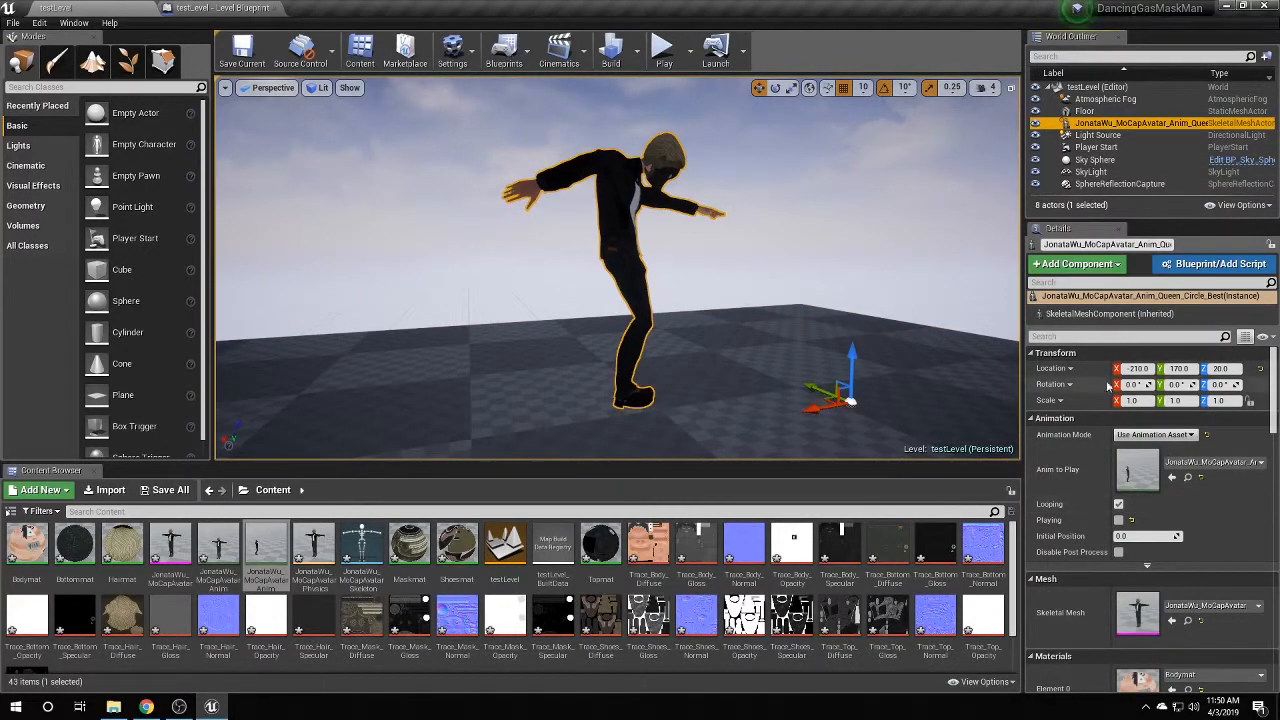
left_click(1121, 336)
type("play r")
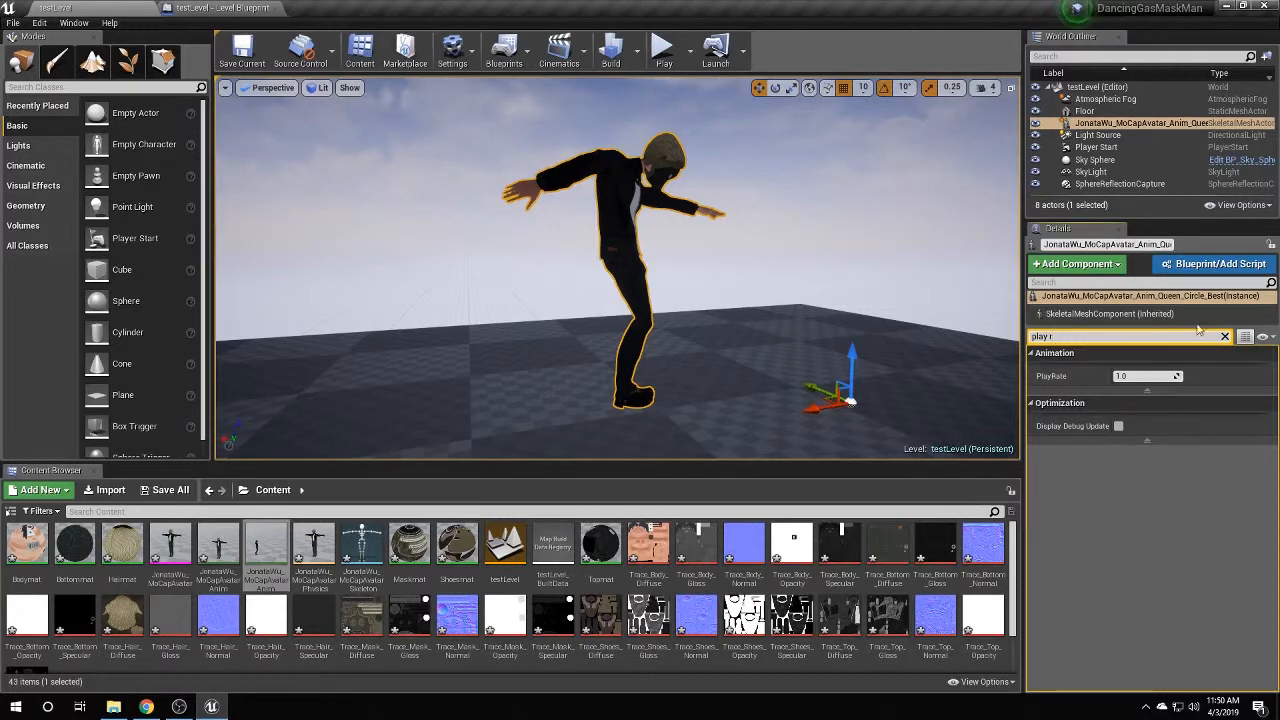
key("Escape")
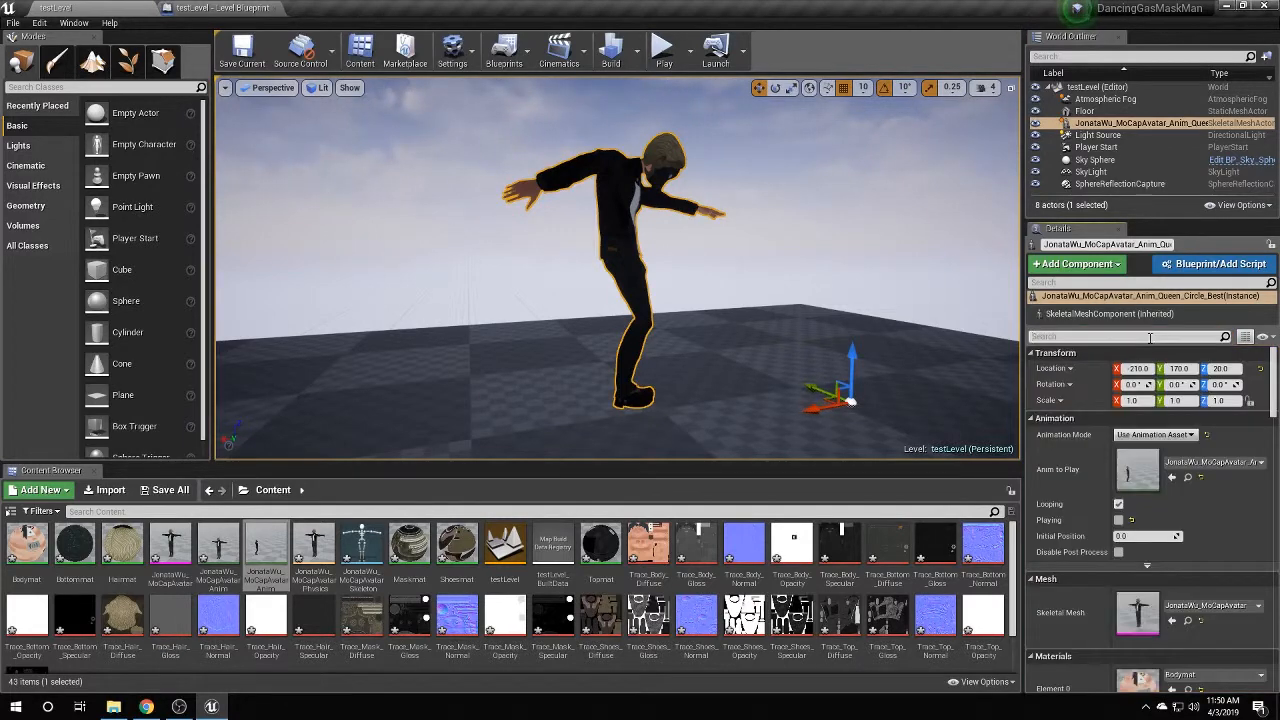
Add a Set Play Rate node with Context Sensitive turned off.
left_click(222, 7)
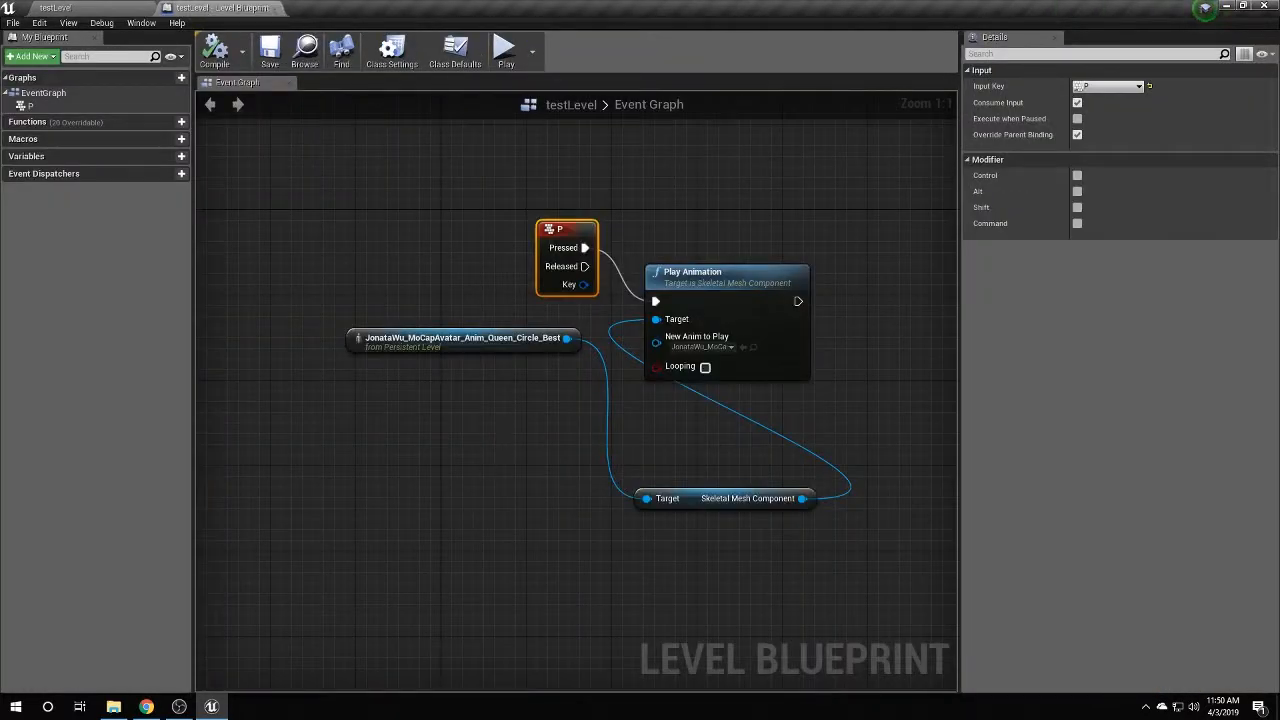
right_click_drag(486, 467, 476, 291)
right_click_drag(587, 447, 580, 434)
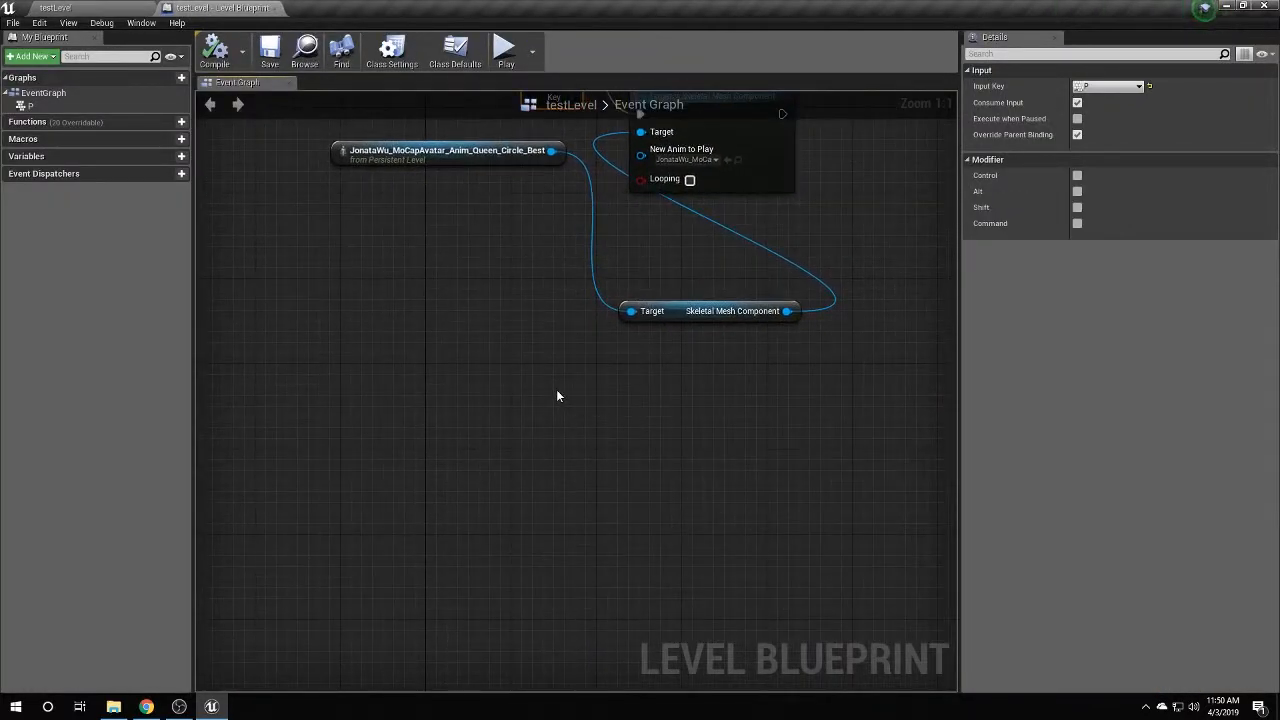
right_click(557, 394)
type("set play")
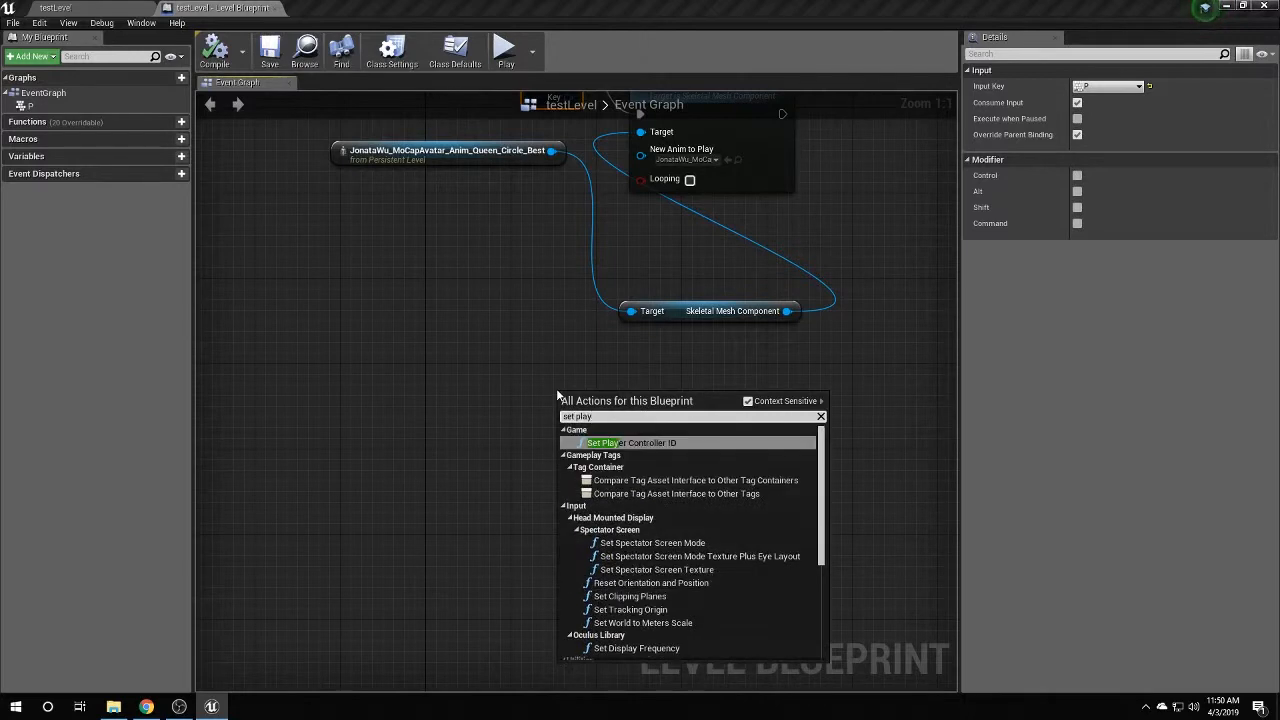
type(" rate")
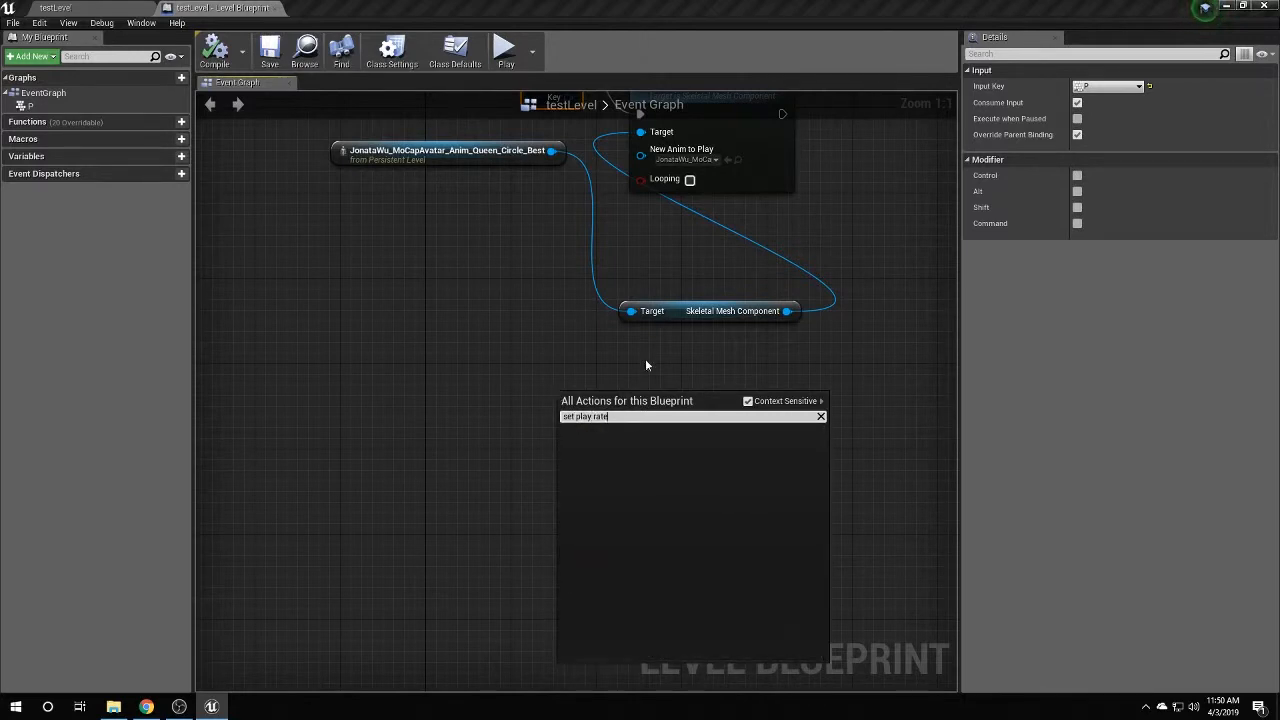
left_click(758, 403)
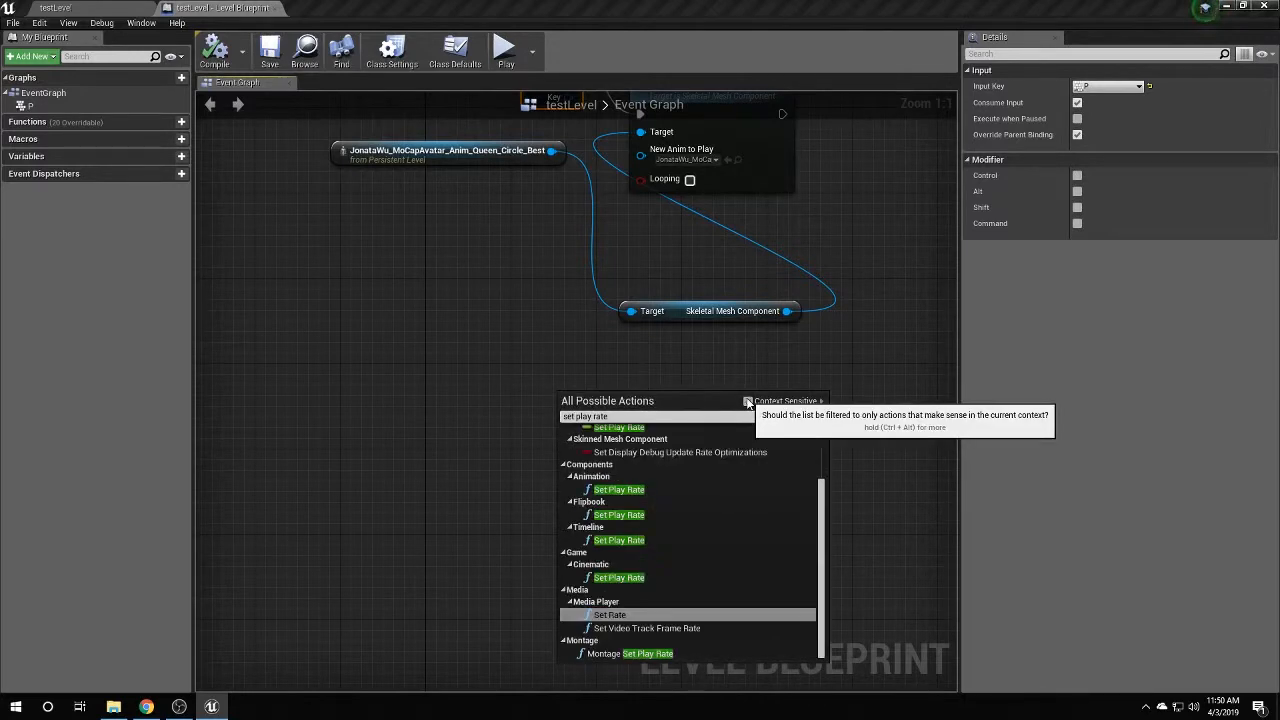
left_click(625, 489)
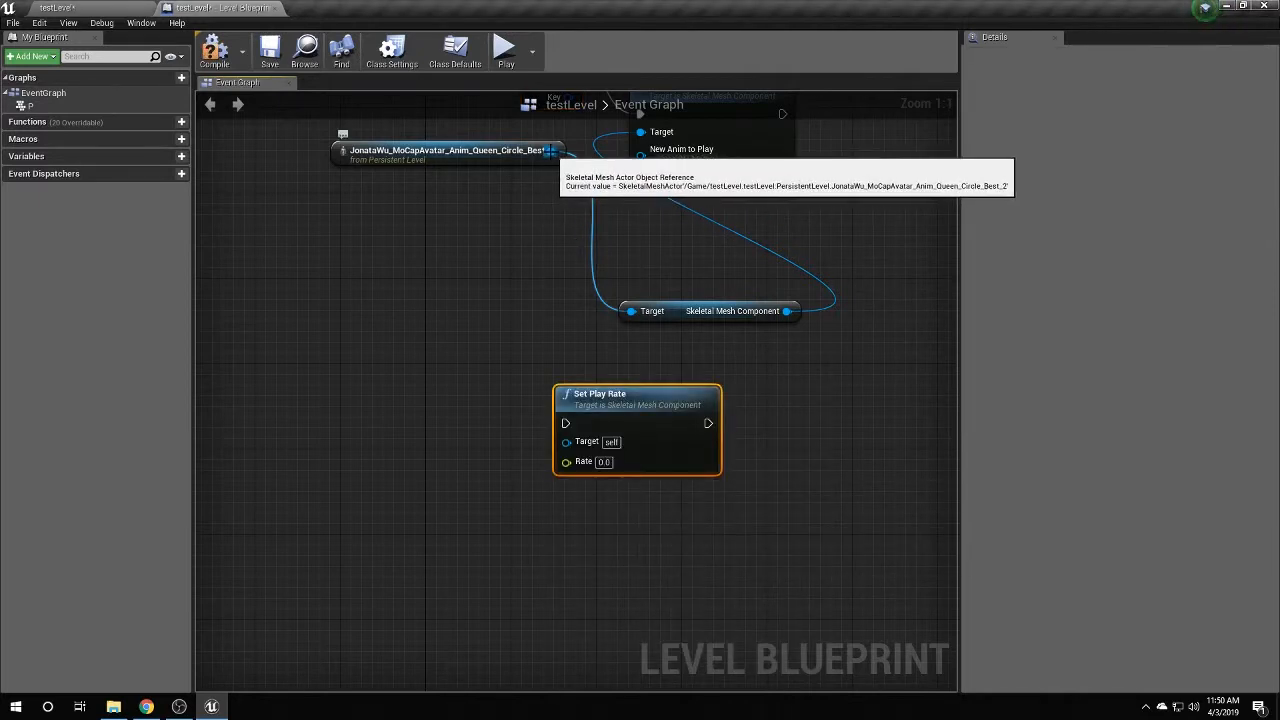
Wire the existing Skeletal Mesh Component into Set Play Rate's Target, deleting the extra node.
left_click_drag(555, 152, 566, 441)
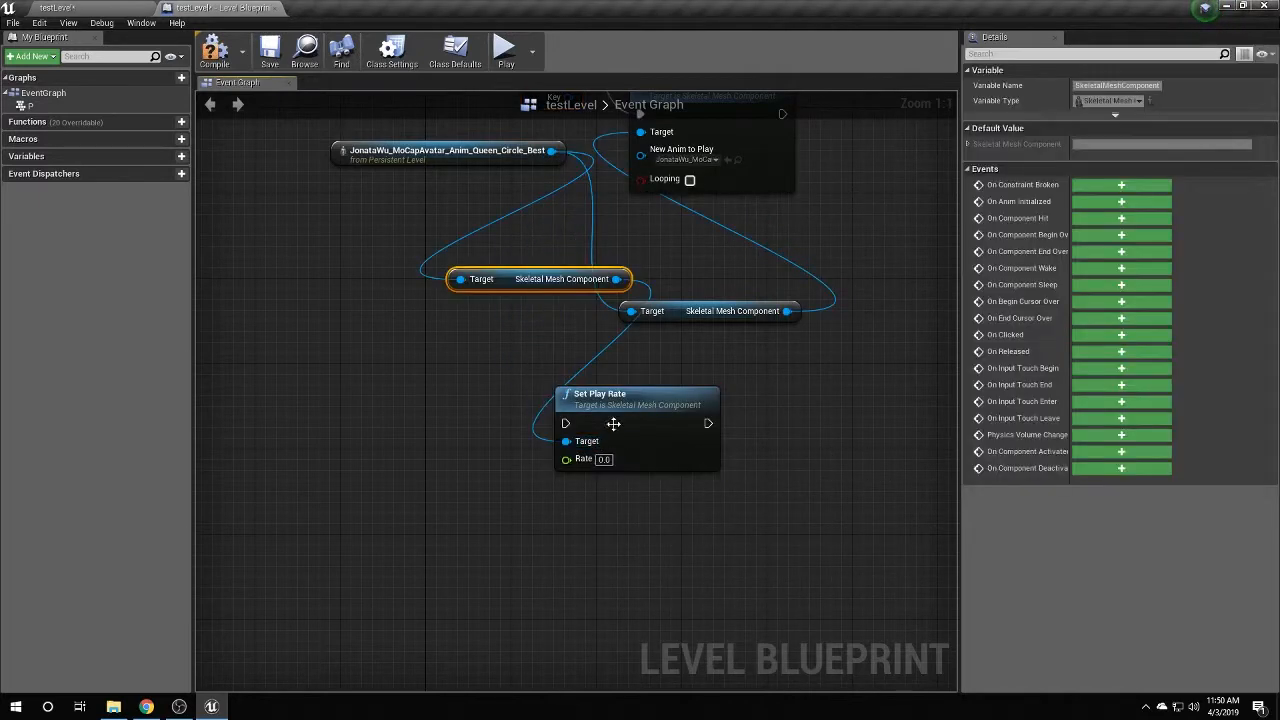
left_click_drag(634, 404, 655, 404)
left_click(552, 279)
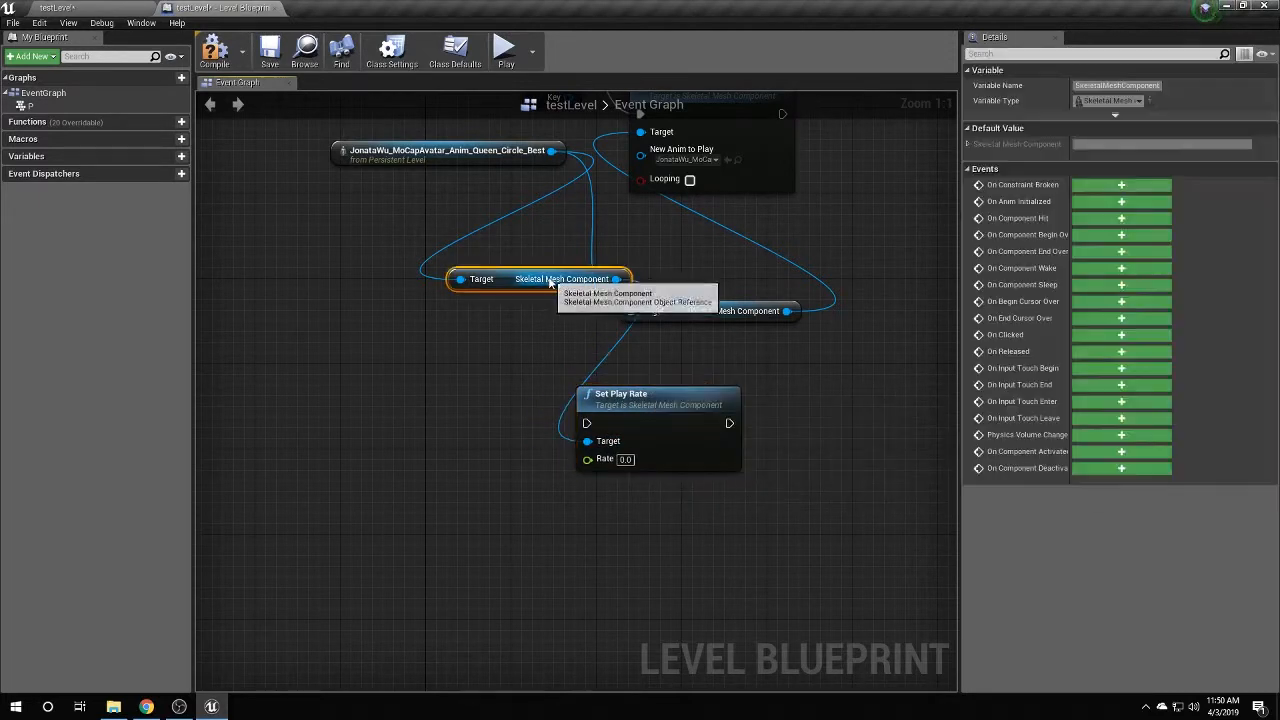
key("Delete")
left_click_drag(787, 311, 587, 441)
left_click_drag(639, 403, 690, 370)
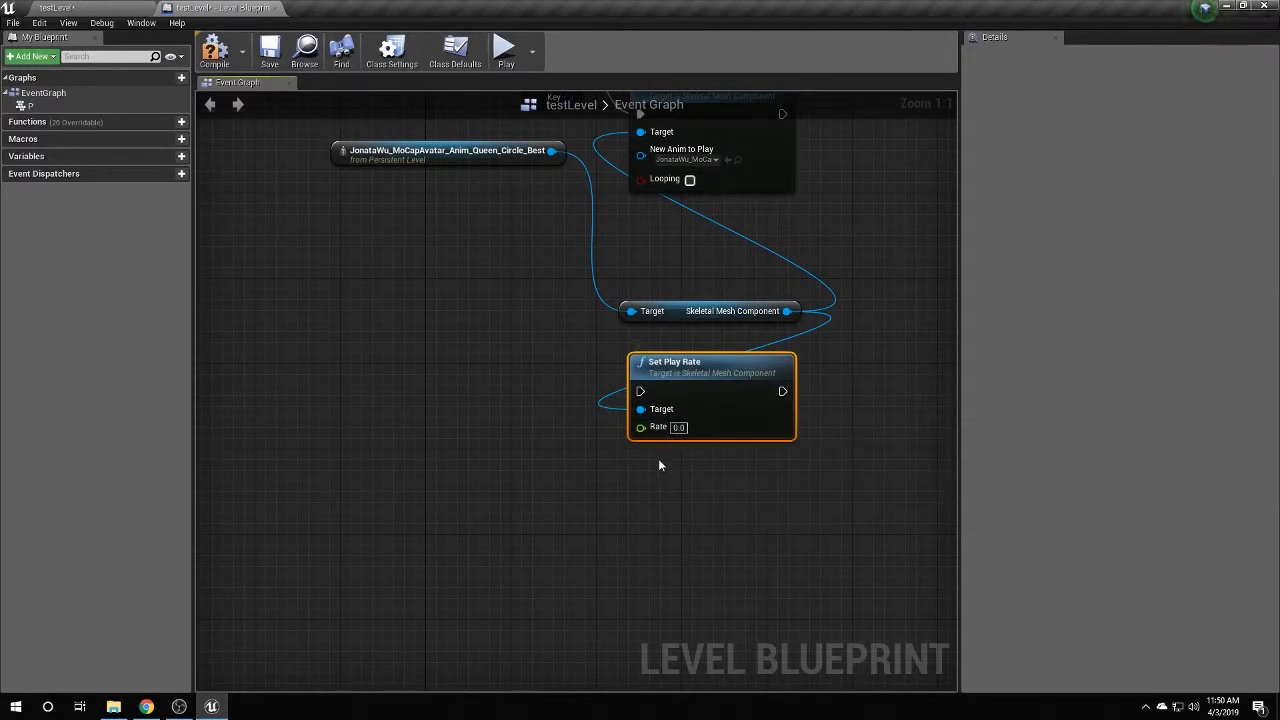
Add a Keyboard Y event wired to the Set Play Rate 0.0 node.
right_click(466, 380)
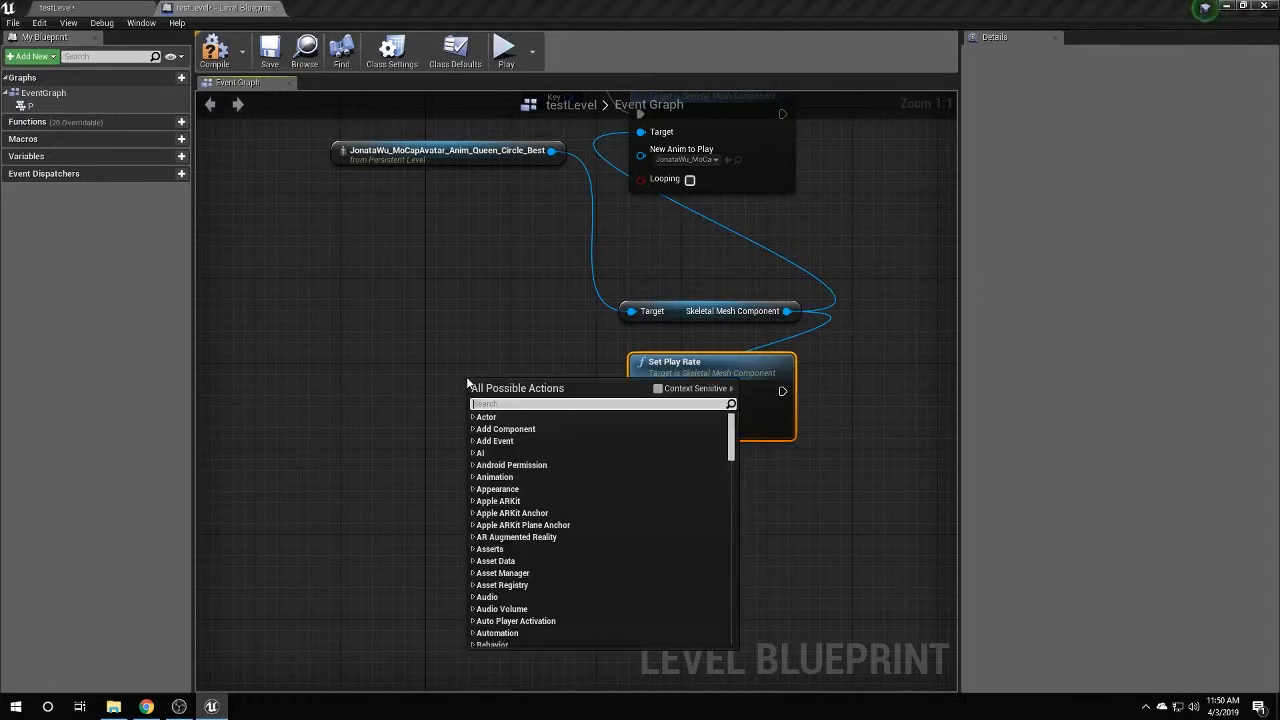
type("key y")
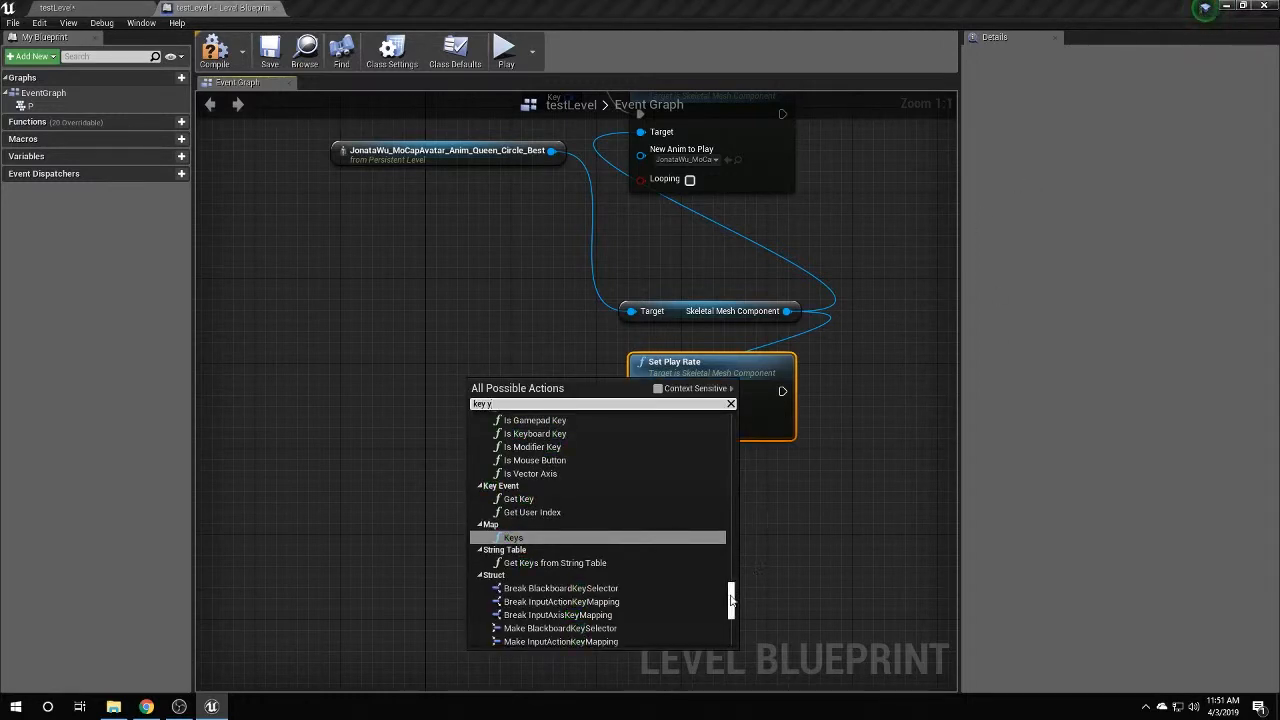
left_click_drag(730, 600, 731, 553)
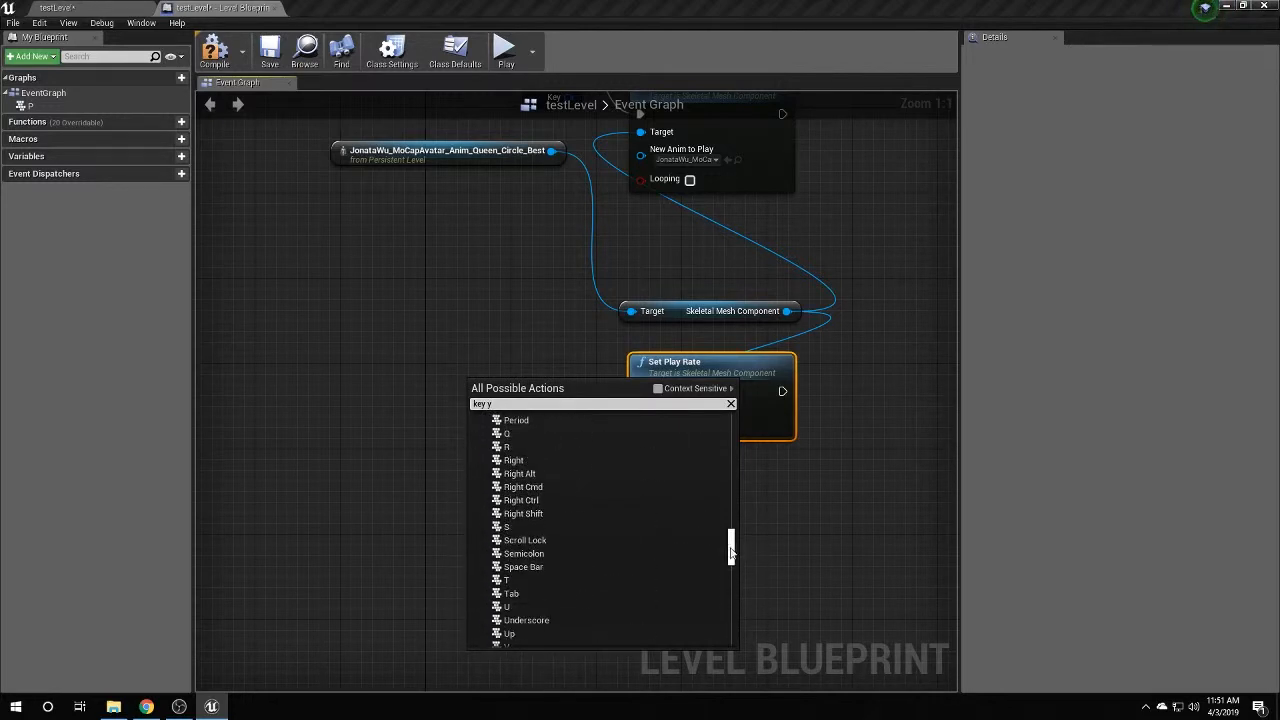
scroll(585, 621, "down", 2)
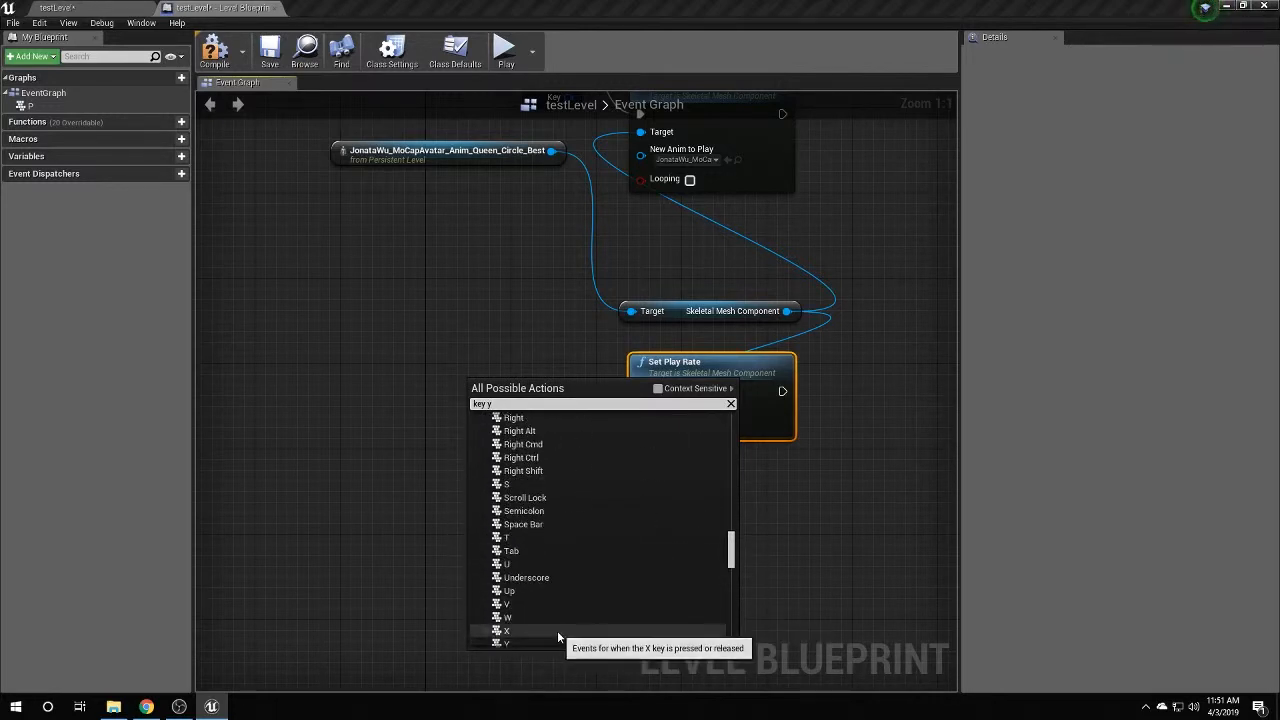
scroll(557, 630, "down", 1)
left_click(557, 626)
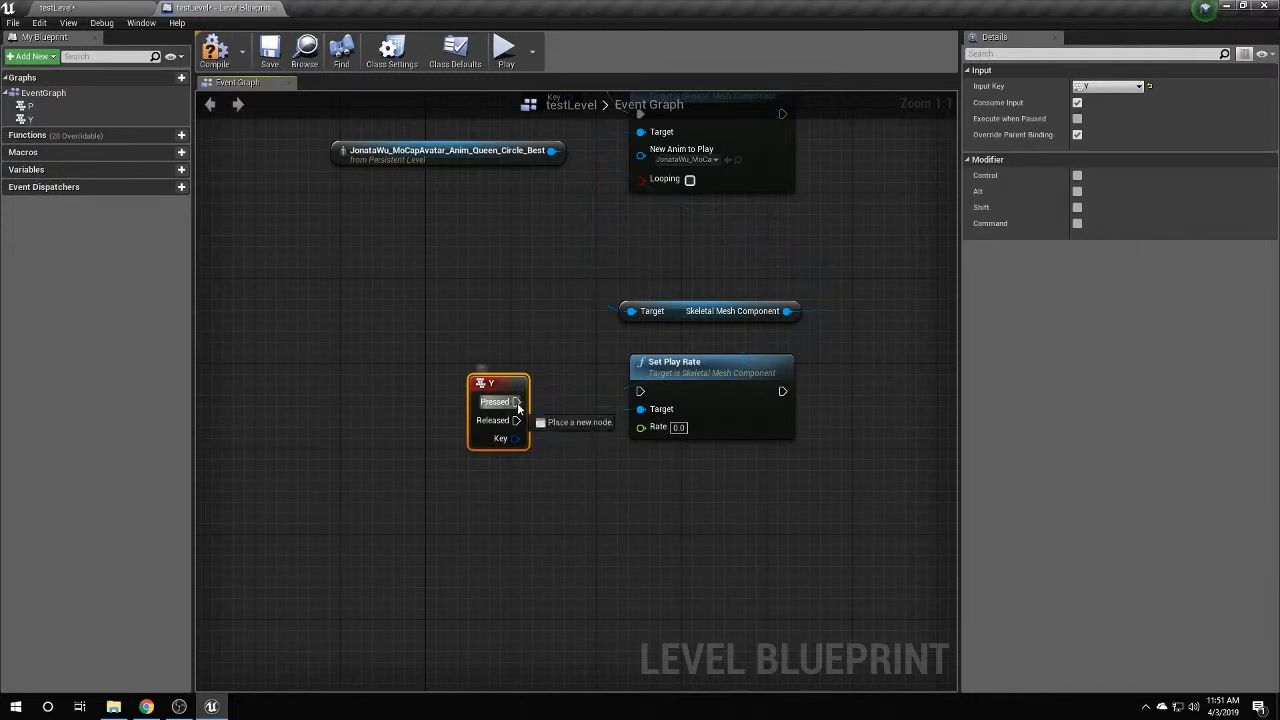
left_click_drag(517, 402, 643, 393)
left_click_drag(505, 389, 526, 378)
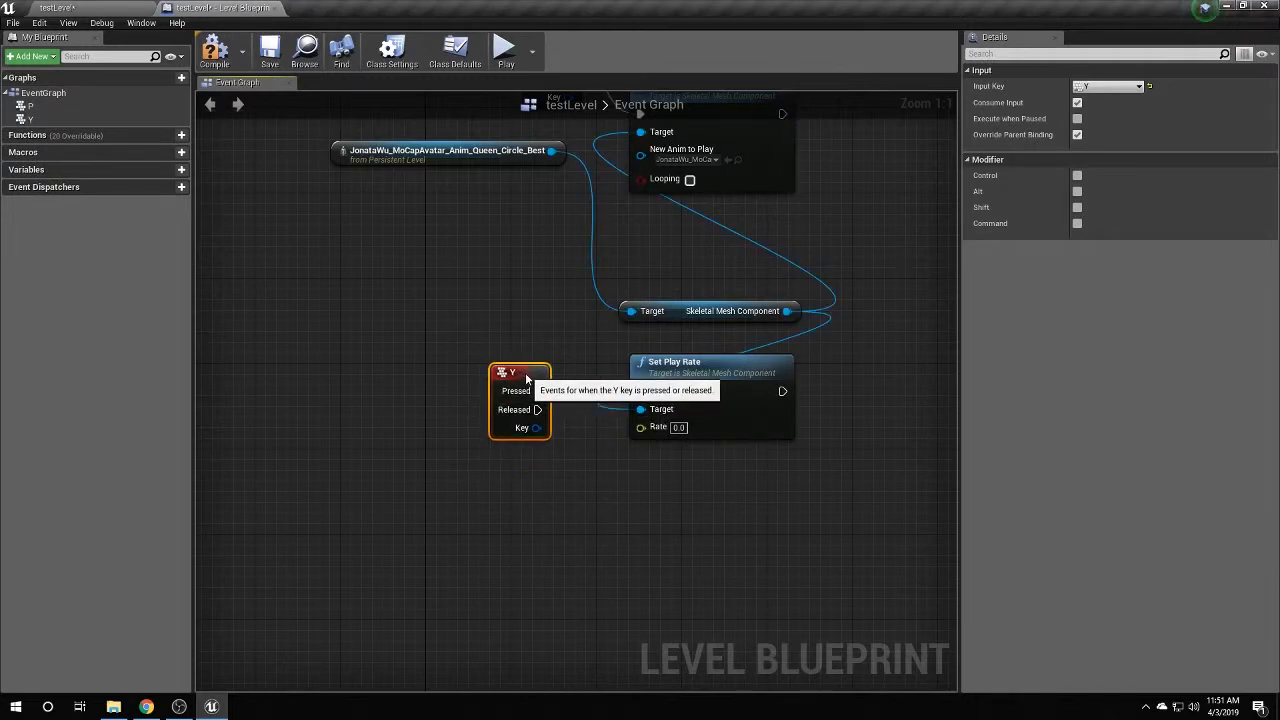
Duplicate Set Play Rate with Rate 1 and connect the mesh component to its Target.
left_click(683, 366)
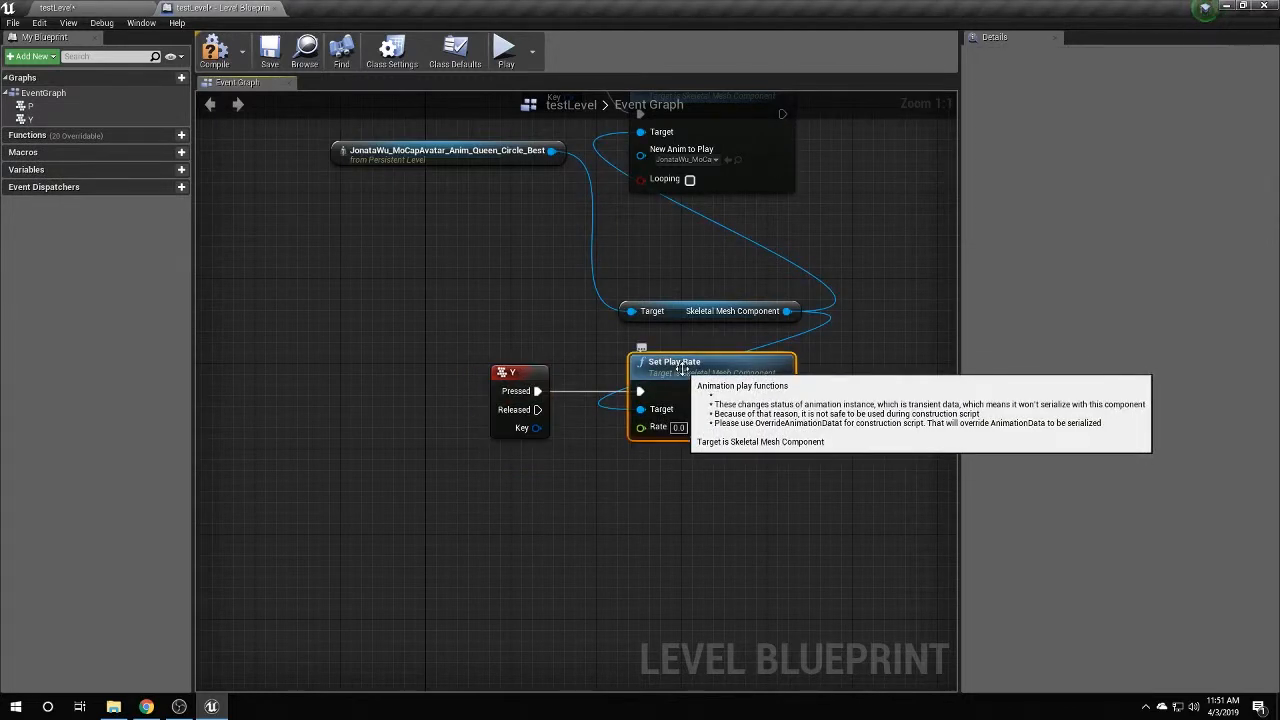
key("ctrl+c")
key("ctrl+v")
left_click_drag(763, 384, 717, 490)
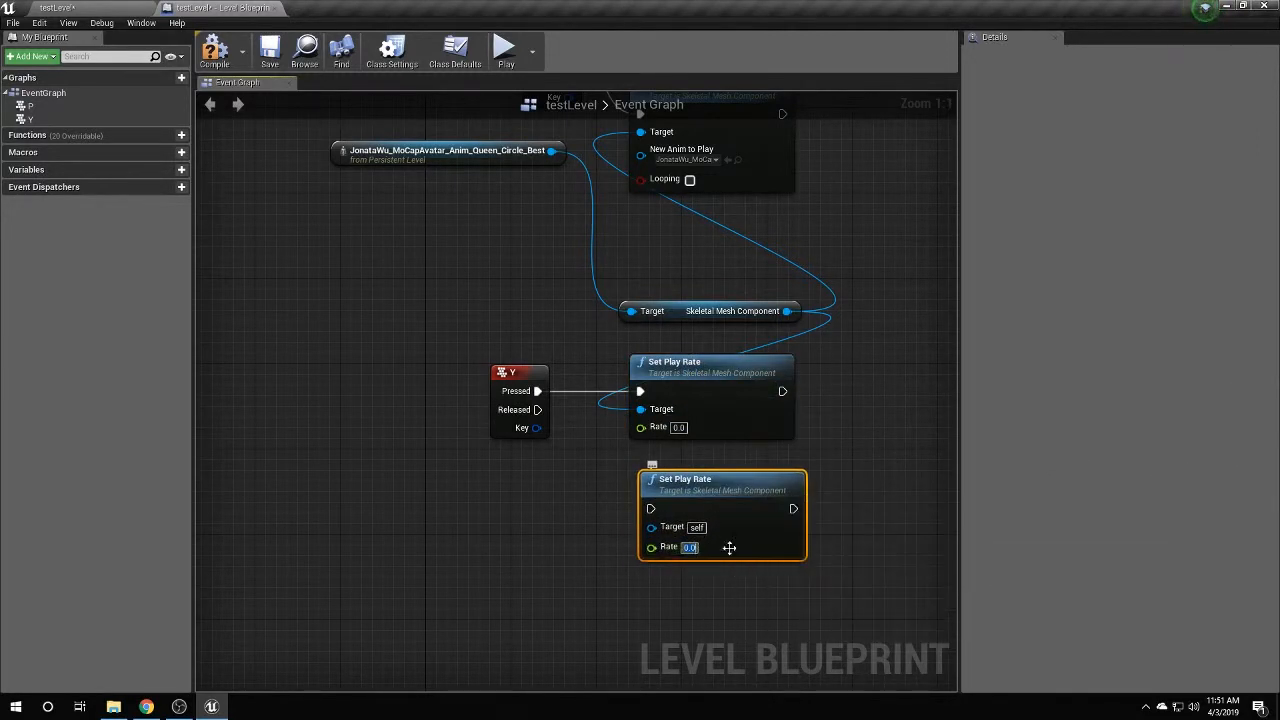
type("1")
left_click_drag(720, 486, 709, 507)
left_click_drag(787, 311, 641, 548)
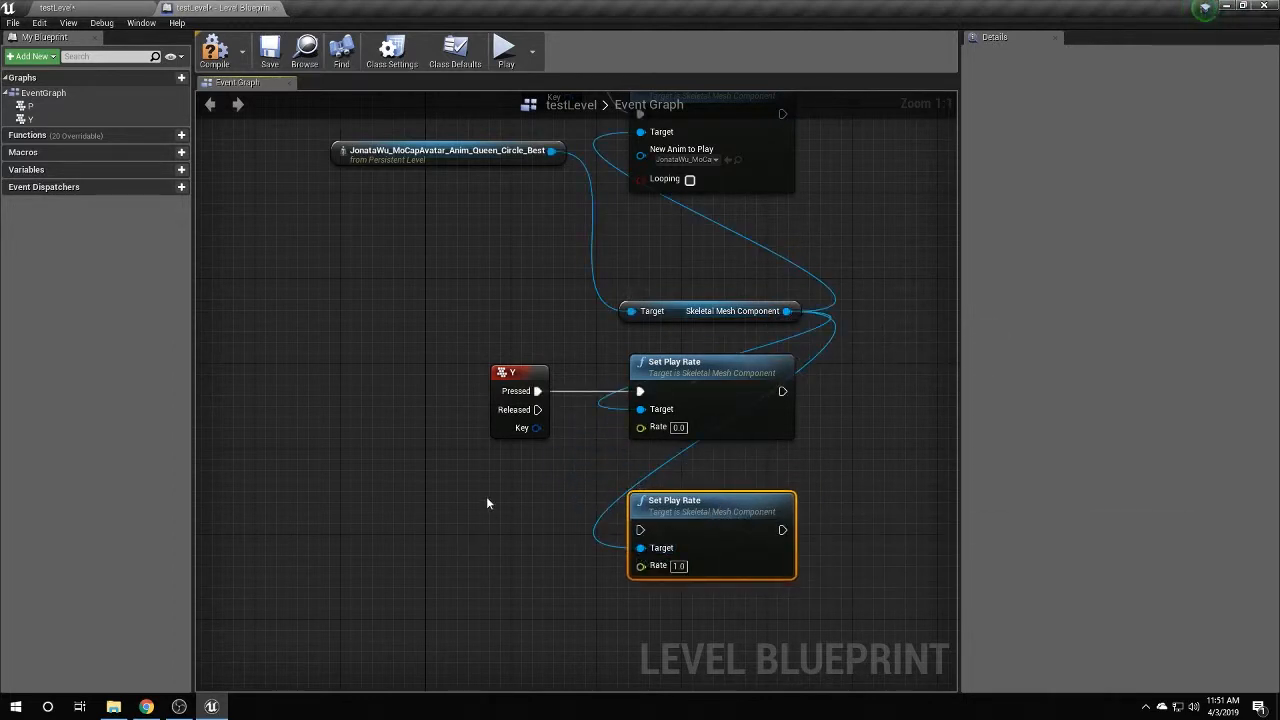
Add a U keyboard event and wire its Pressed pin to the lower Set Play Rate node (rate 1.0).
right_click(510, 504)
type("k")
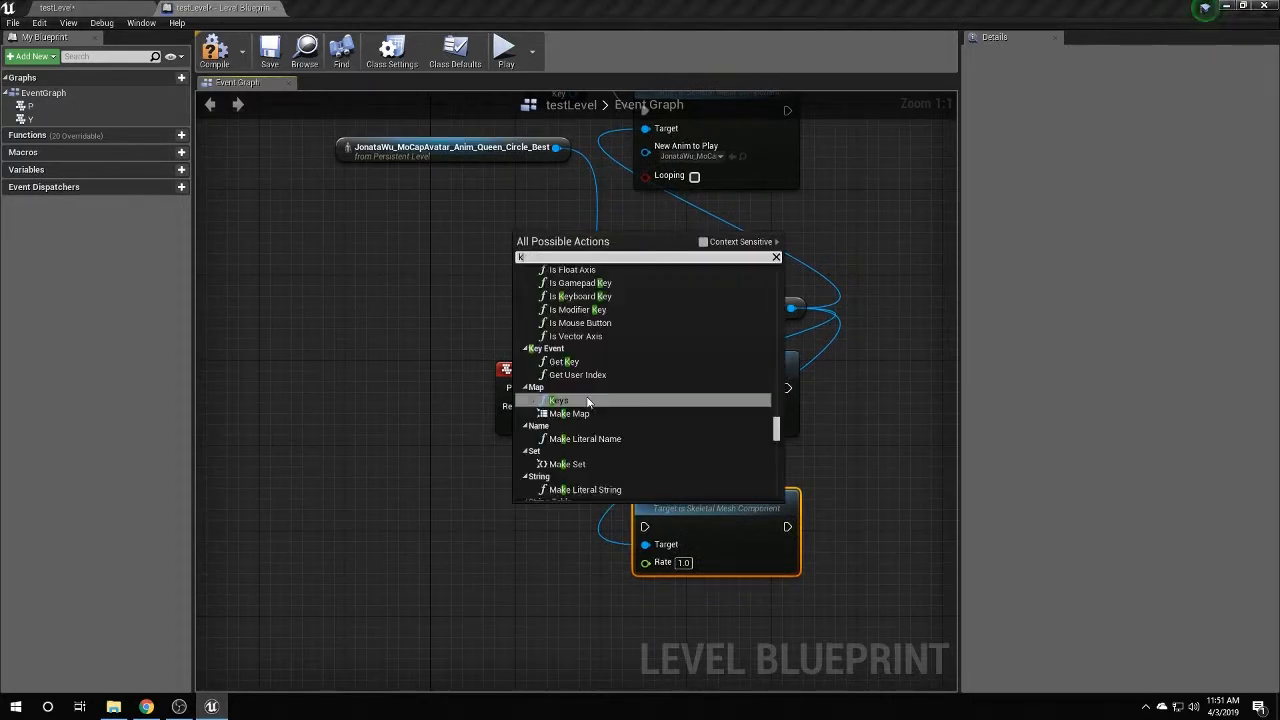
type("ey u")
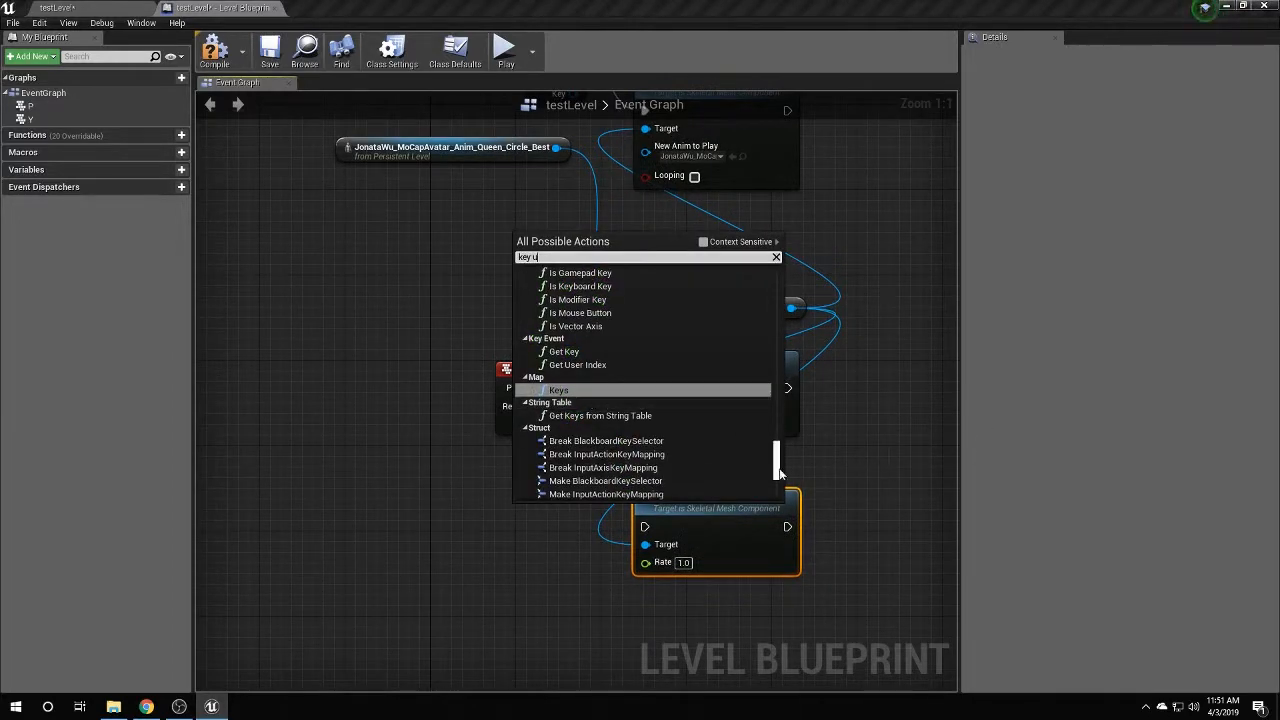
left_click_drag(779, 472, 779, 429)
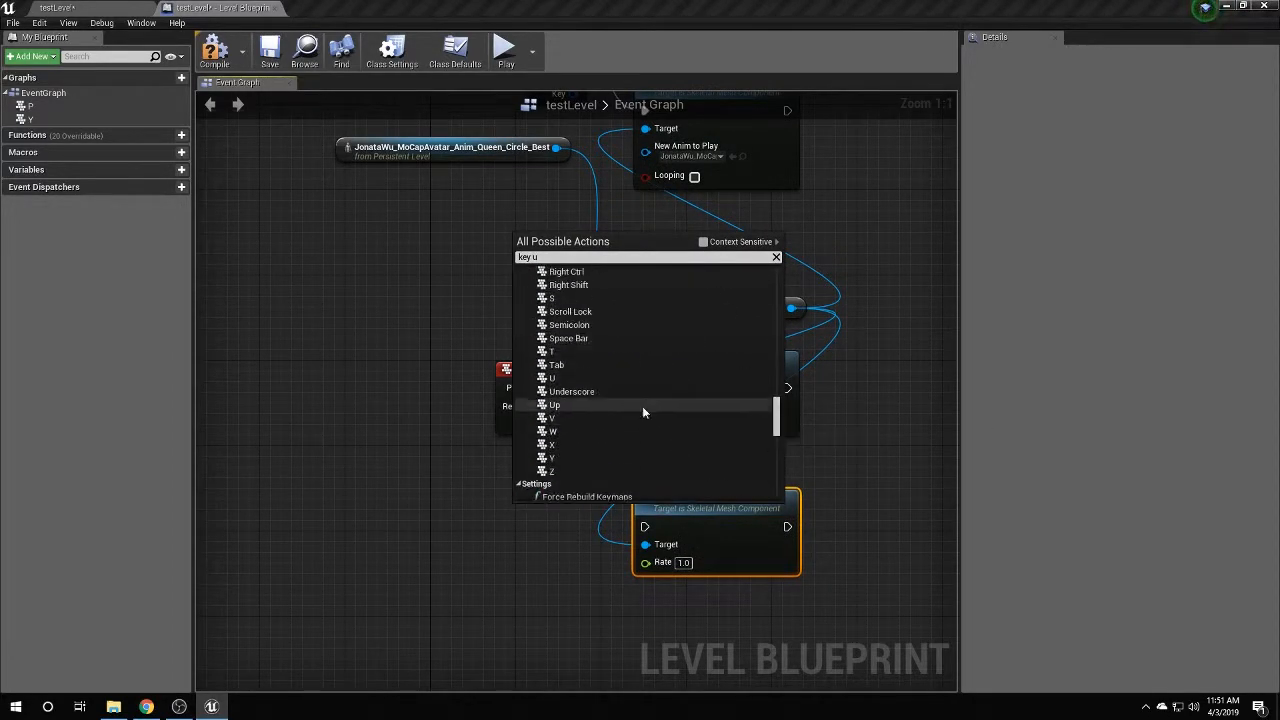
left_click(575, 379)
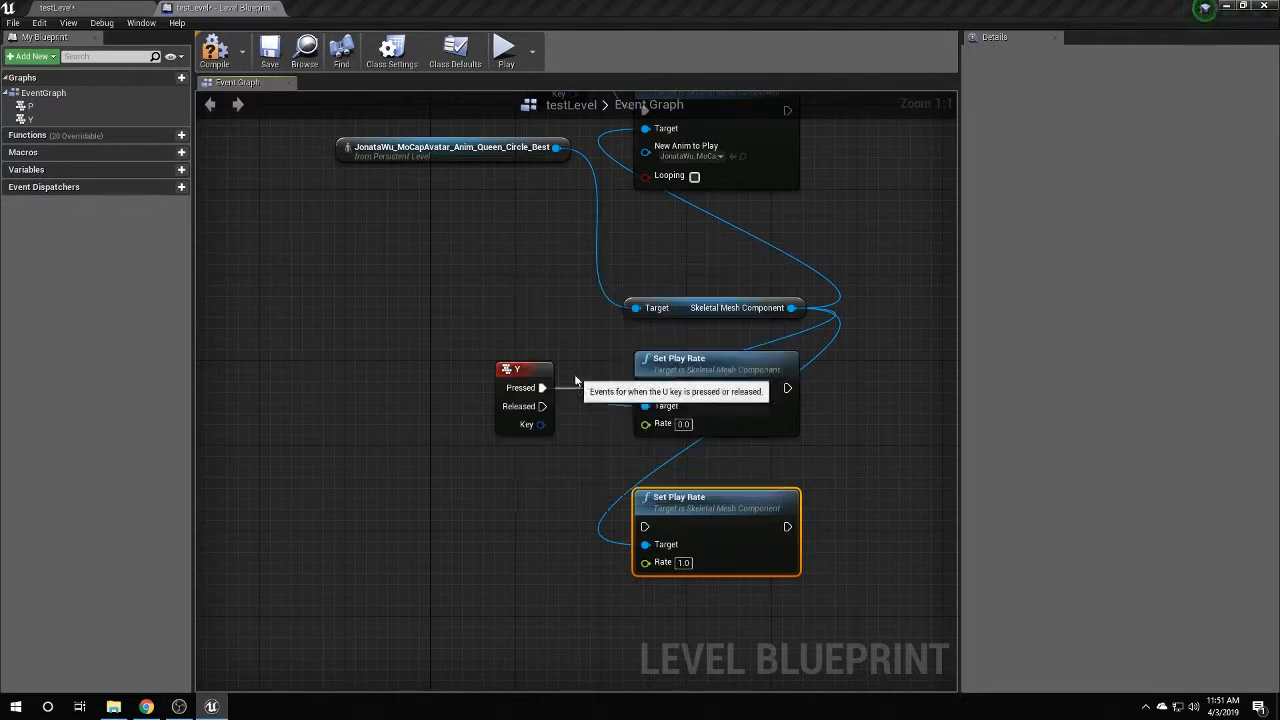
left_click_drag(530, 498, 571, 516)
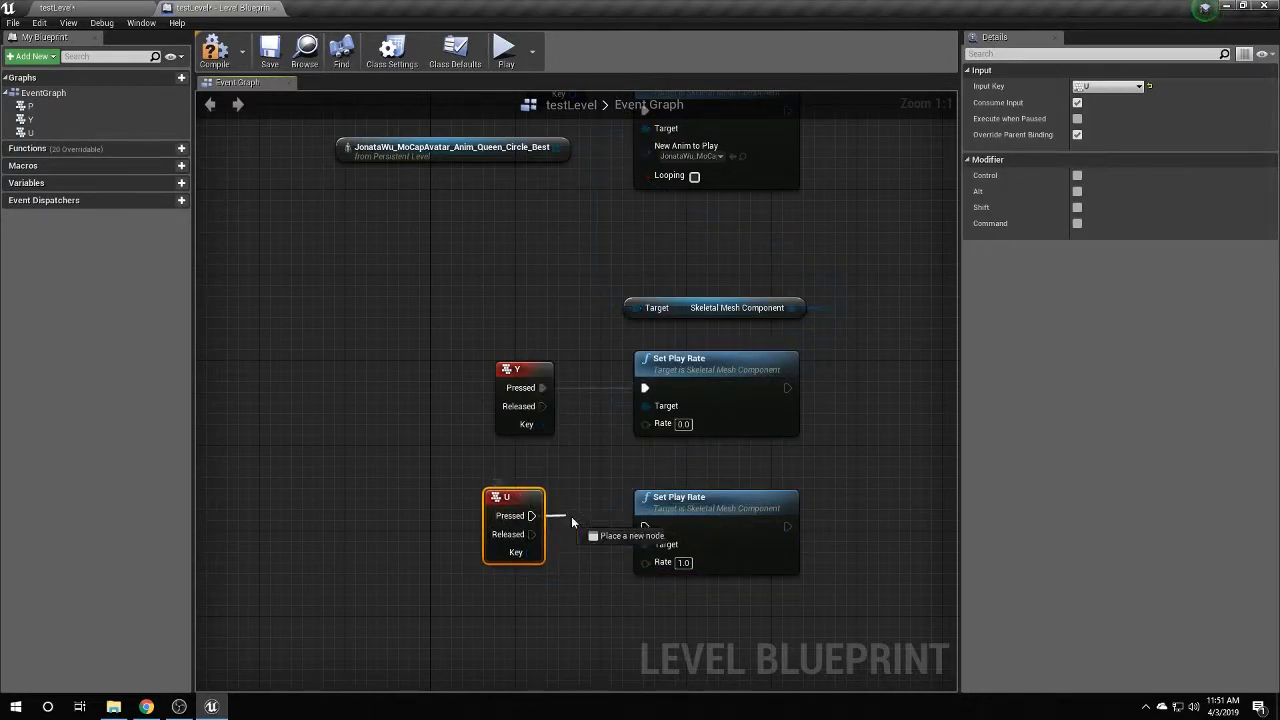
left_click_drag(645, 528, 645, 528)
right_click_drag(612, 181, 627, 327)
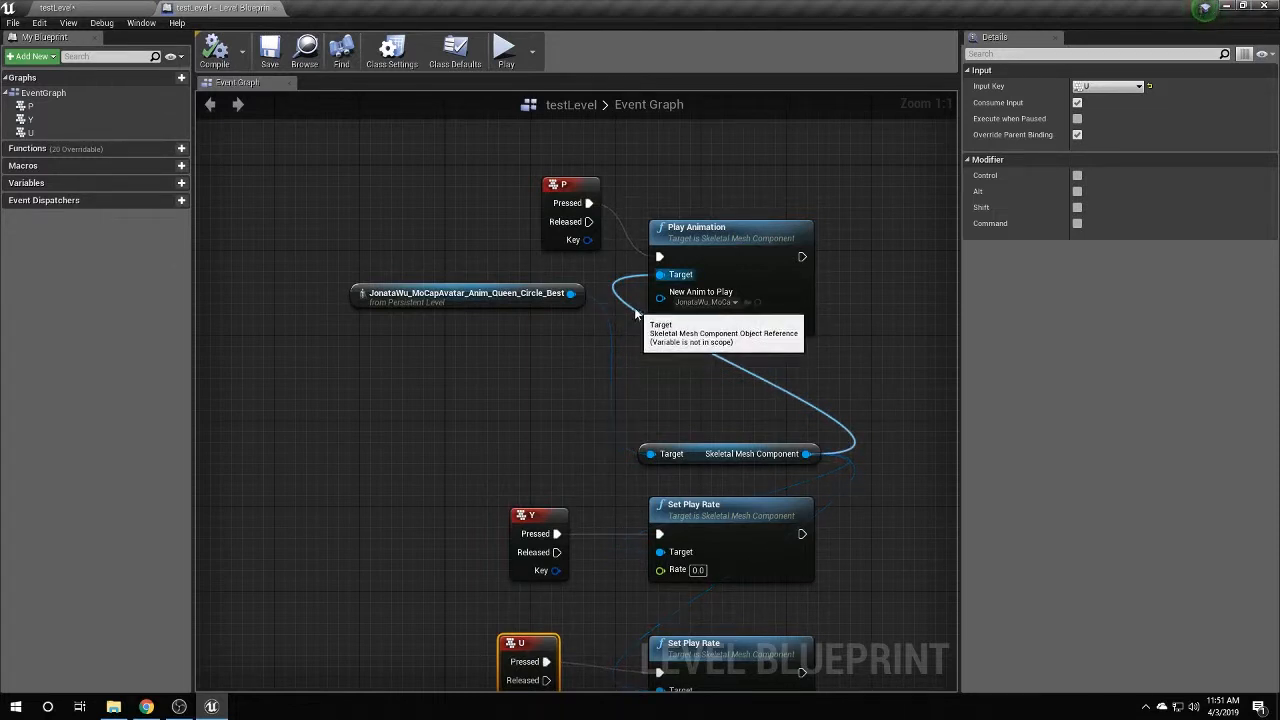
right_click_drag(599, 497, 548, 451)
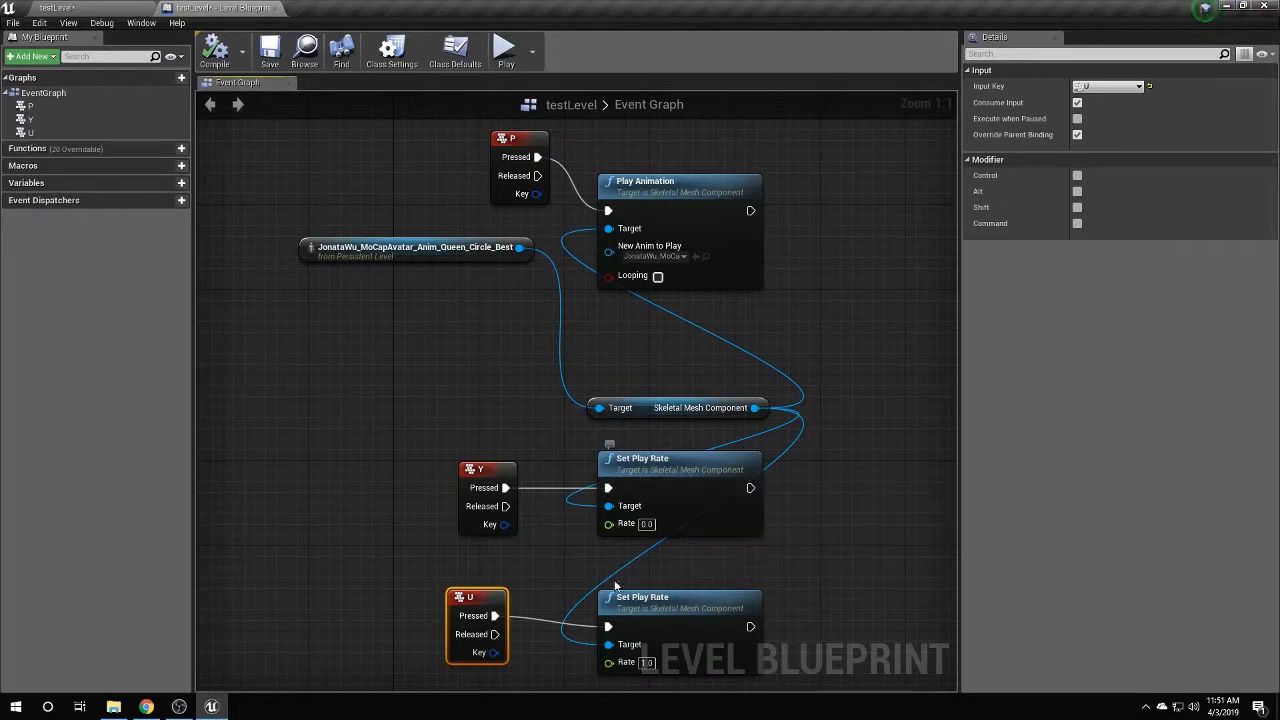
right_click_drag(542, 581, 537, 490)
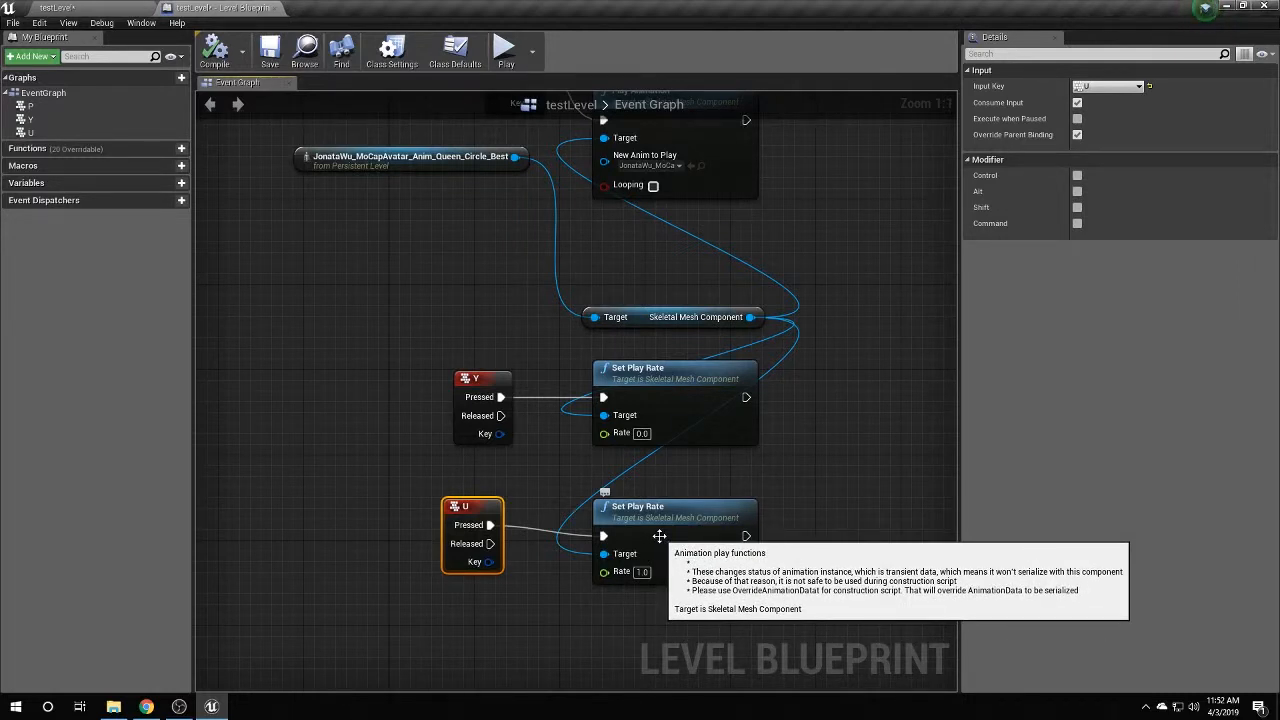
Play testLevel in the editor, watch the avatar dance, then stop the session.
left_click(78, 8)
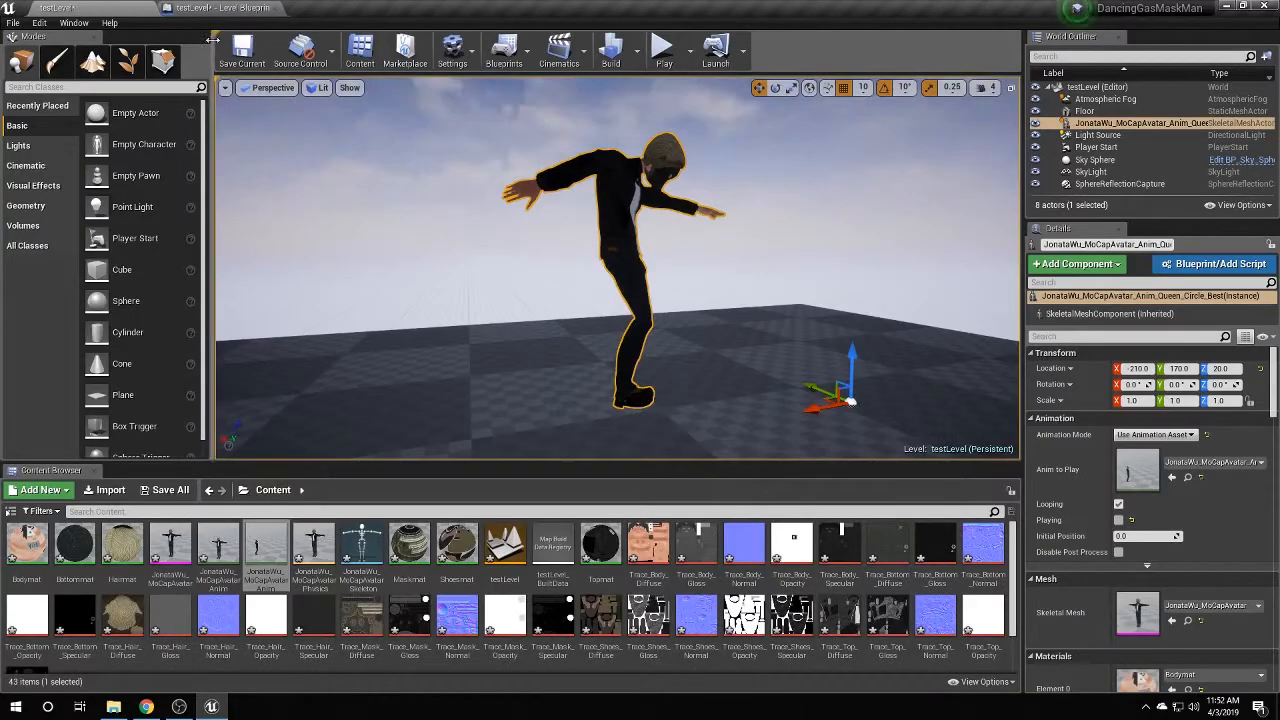
left_click(666, 61)
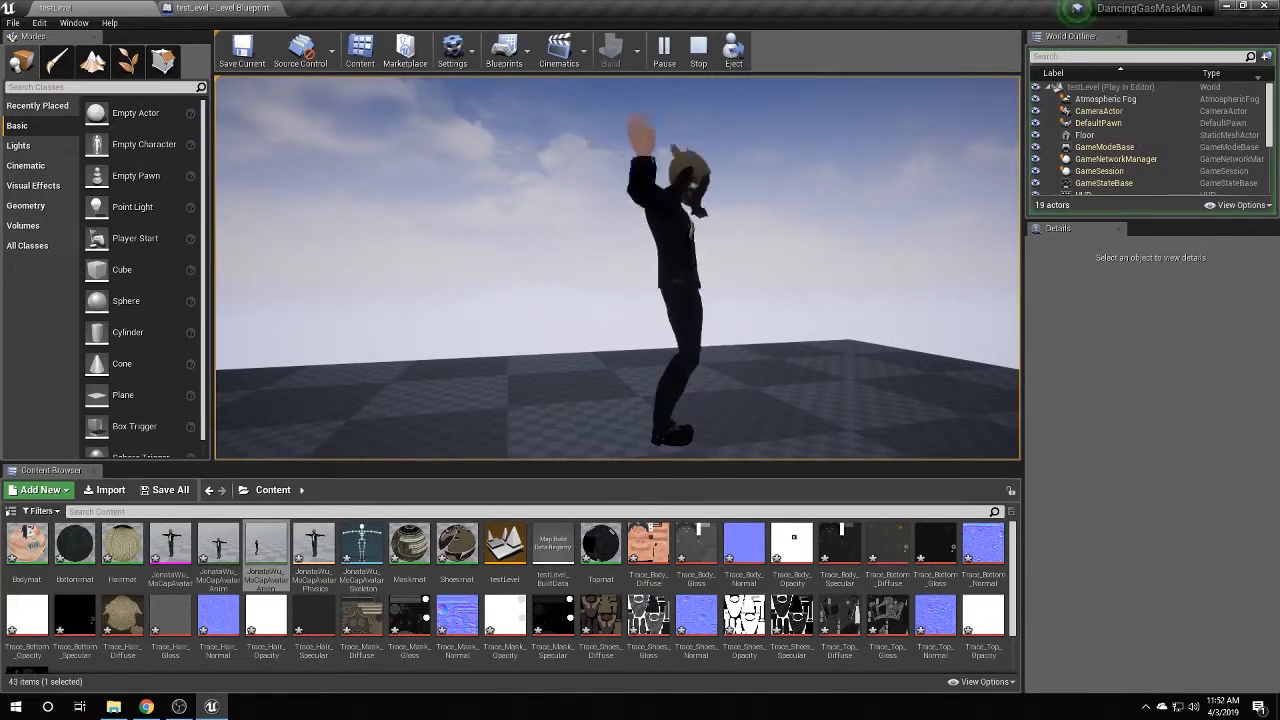
key("shift+F1")
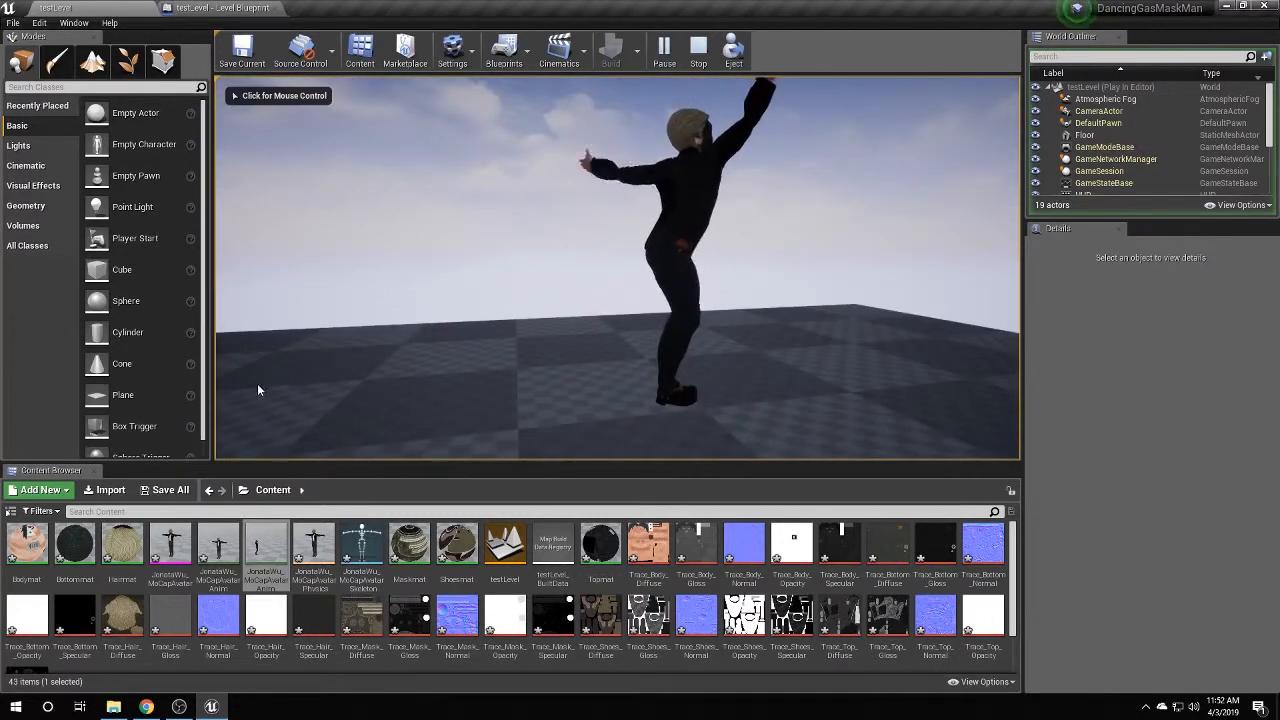
left_click(698, 50)
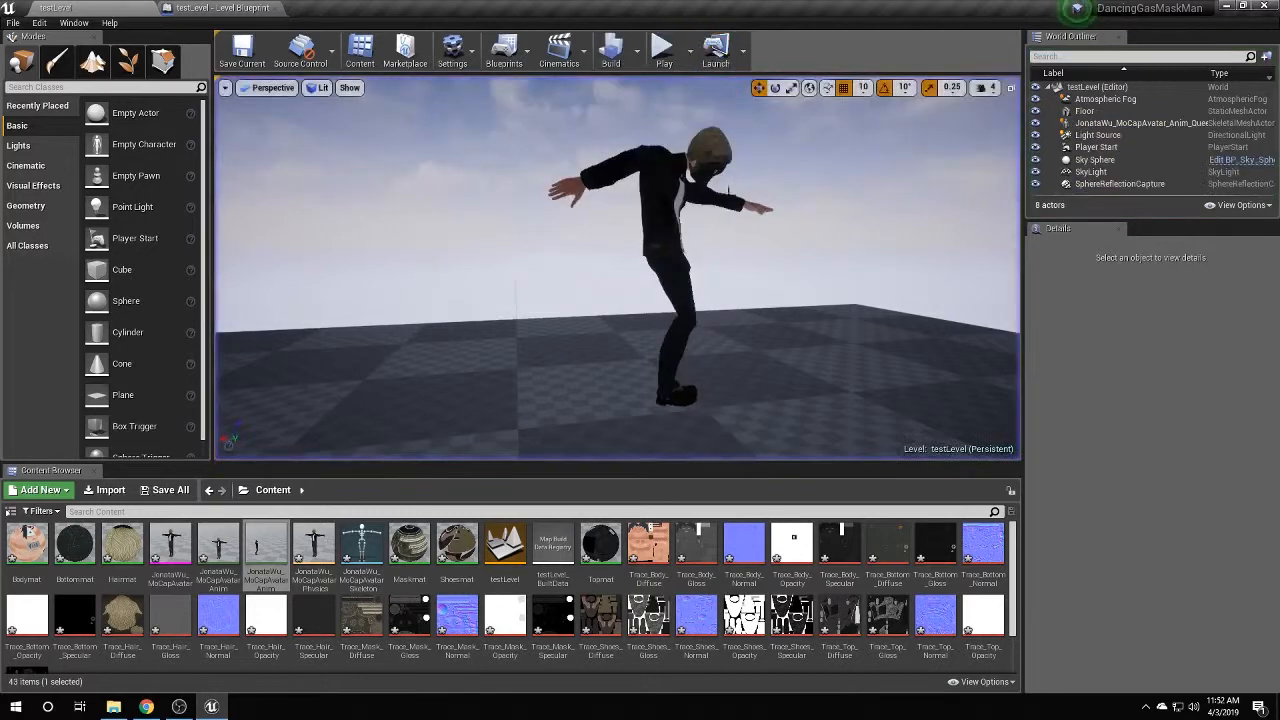
Drag more Queen_Circle_Best avatar copies from the Content Browser into the level, reaching 15 actors.
scroll(793, 350, "up", 5)
scroll(793, 350, "down", 5)
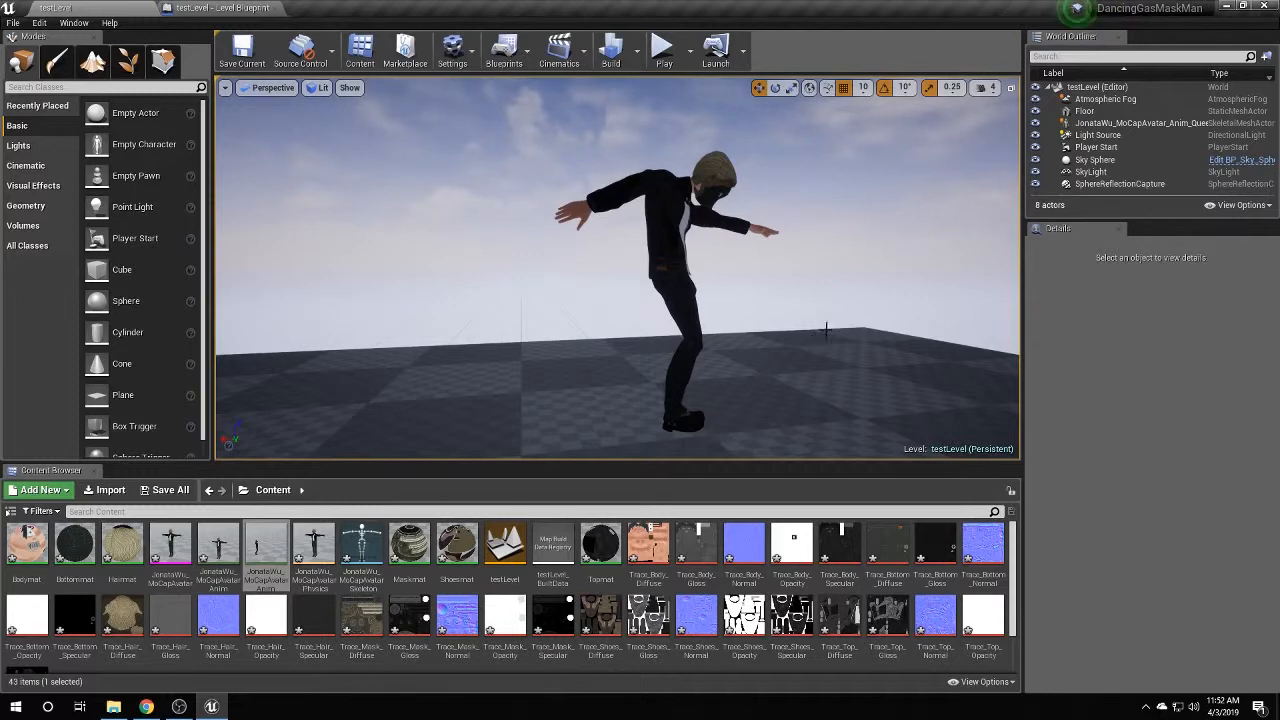
scroll(566, 329, "down", 5)
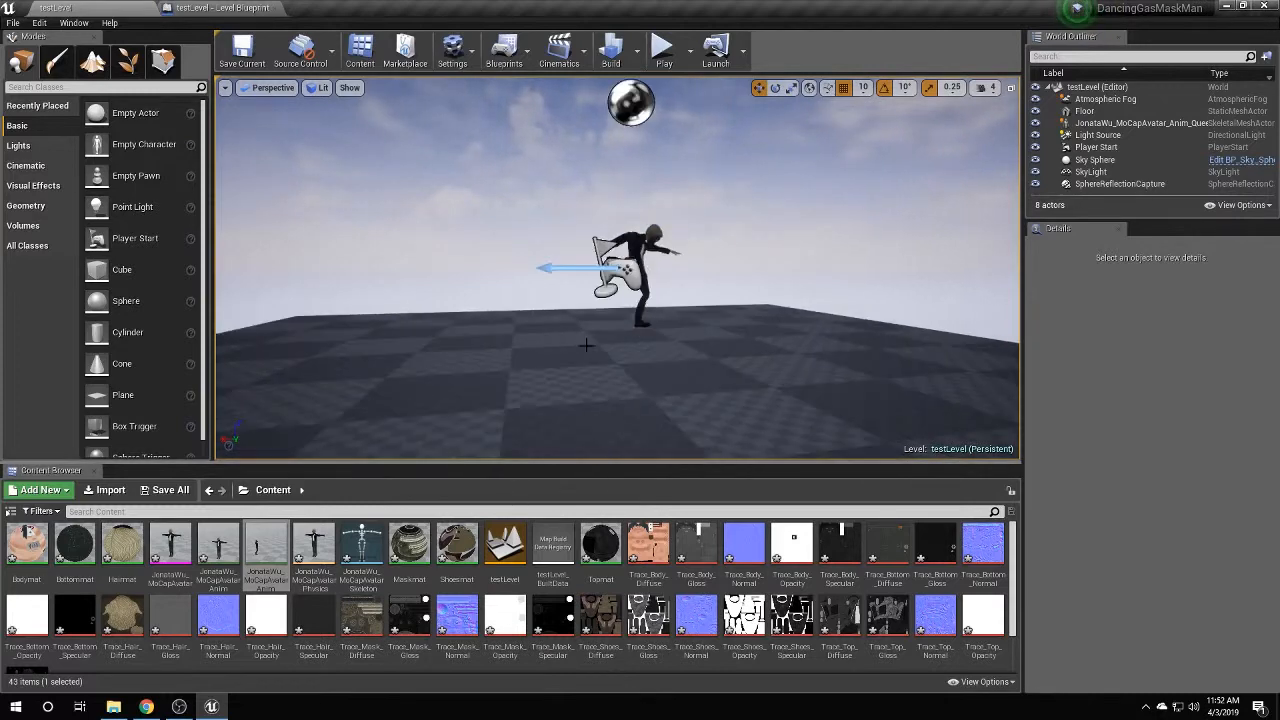
left_click_drag(266, 550, 578, 348)
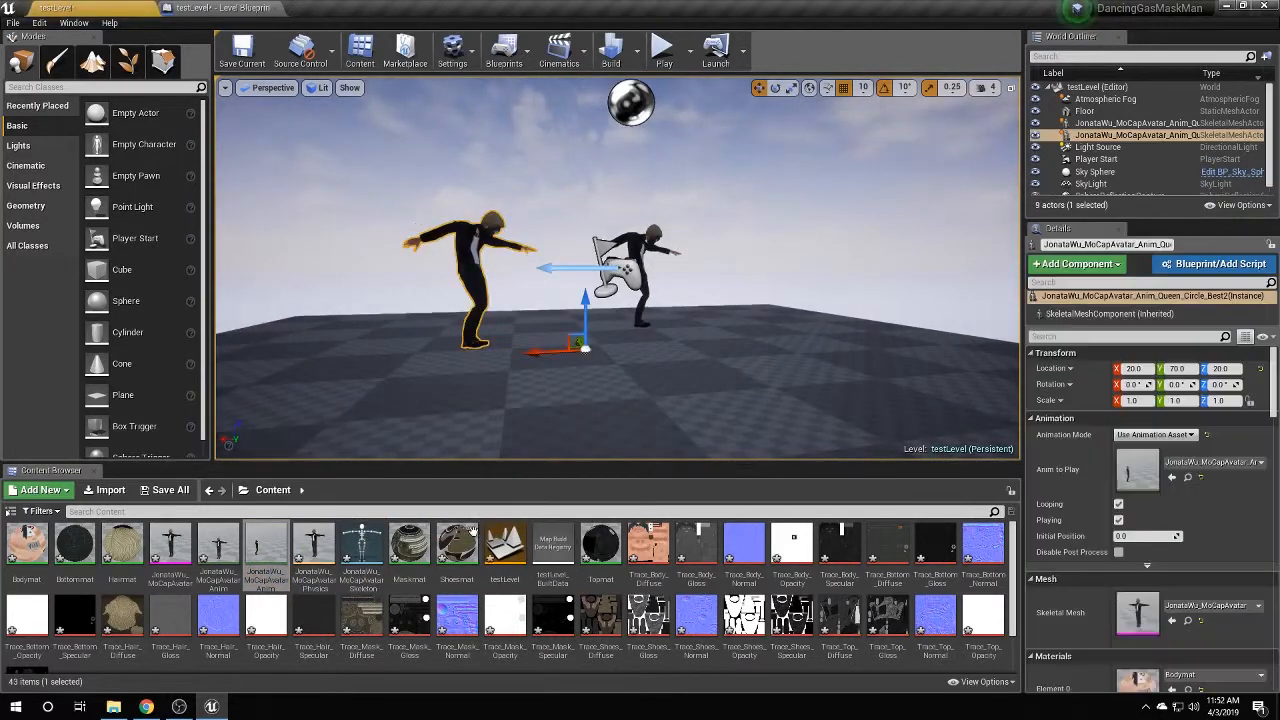
left_click_drag(266, 550, 435, 412)
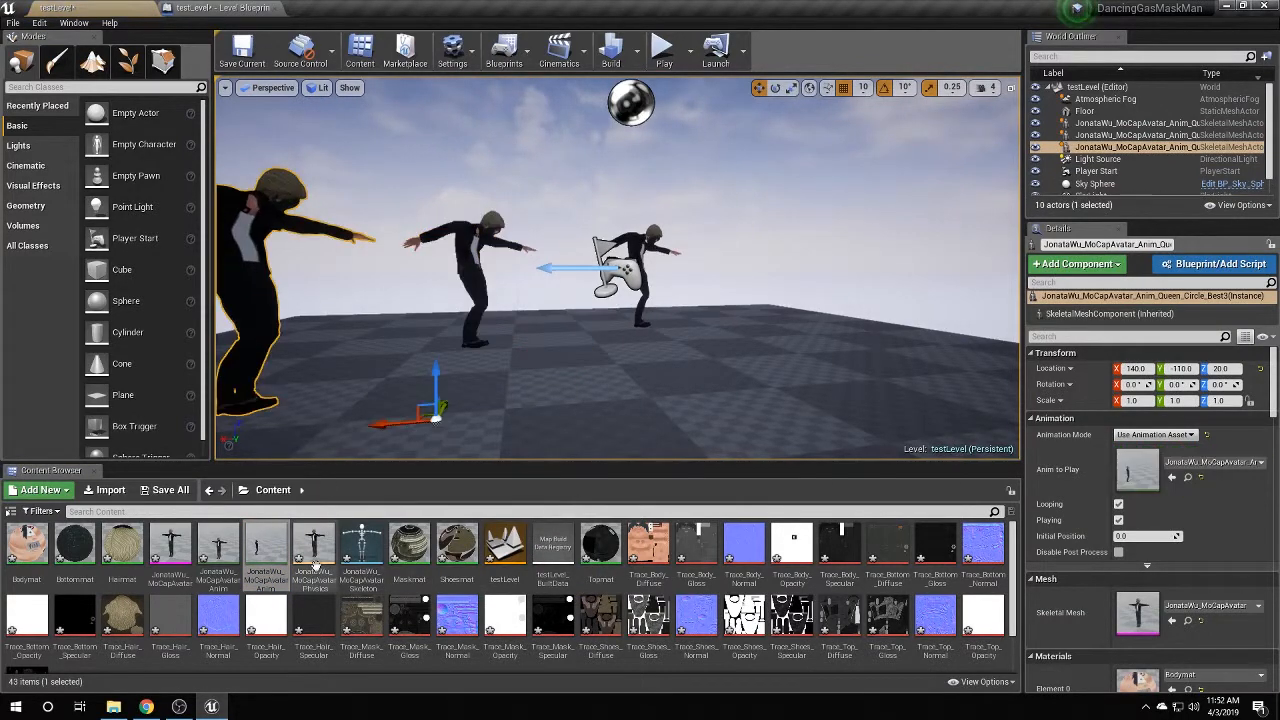
left_click_drag(266, 550, 425, 400)
left_click_drag(243, 553, 630, 390)
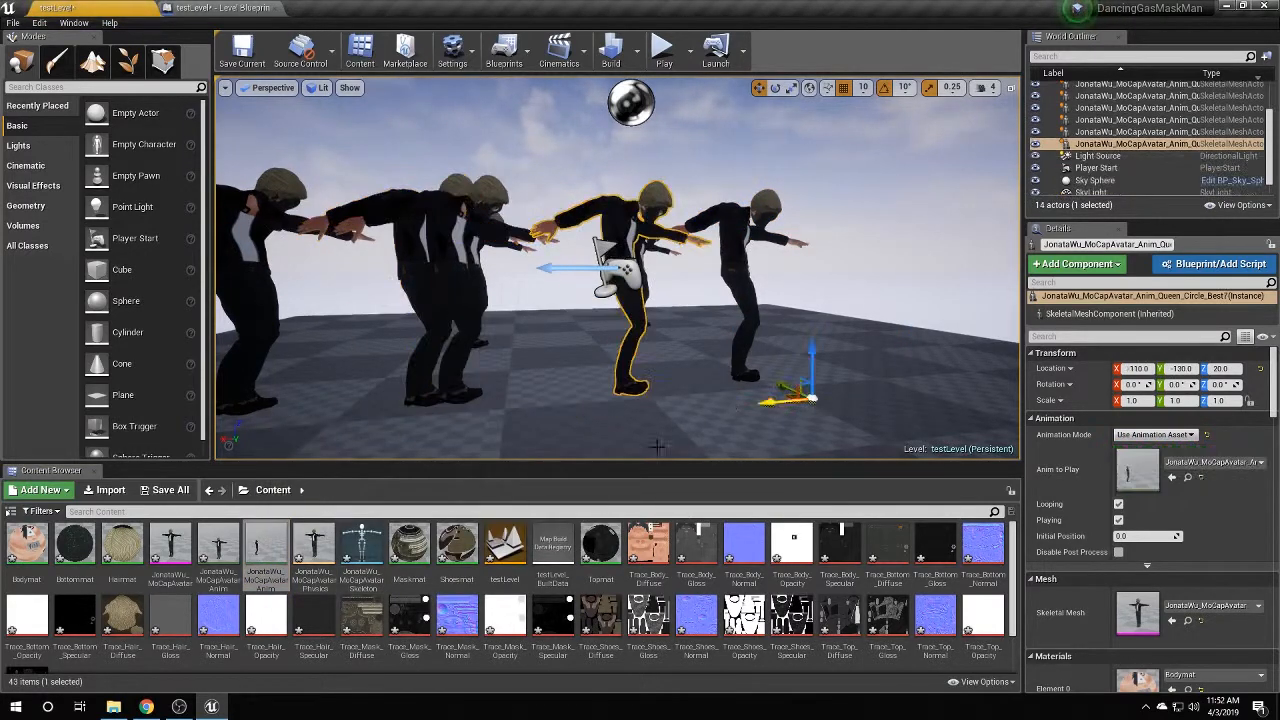
left_click_drag(266, 550, 783, 405)
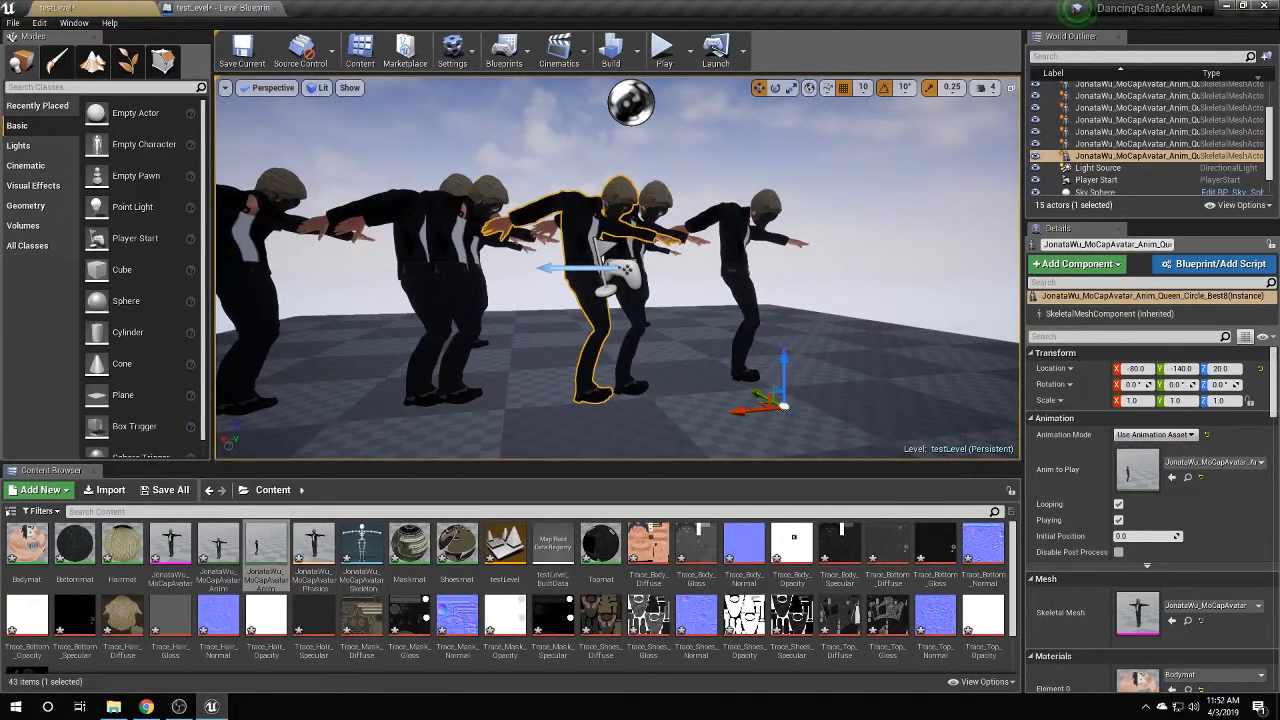
left_click(272, 87)
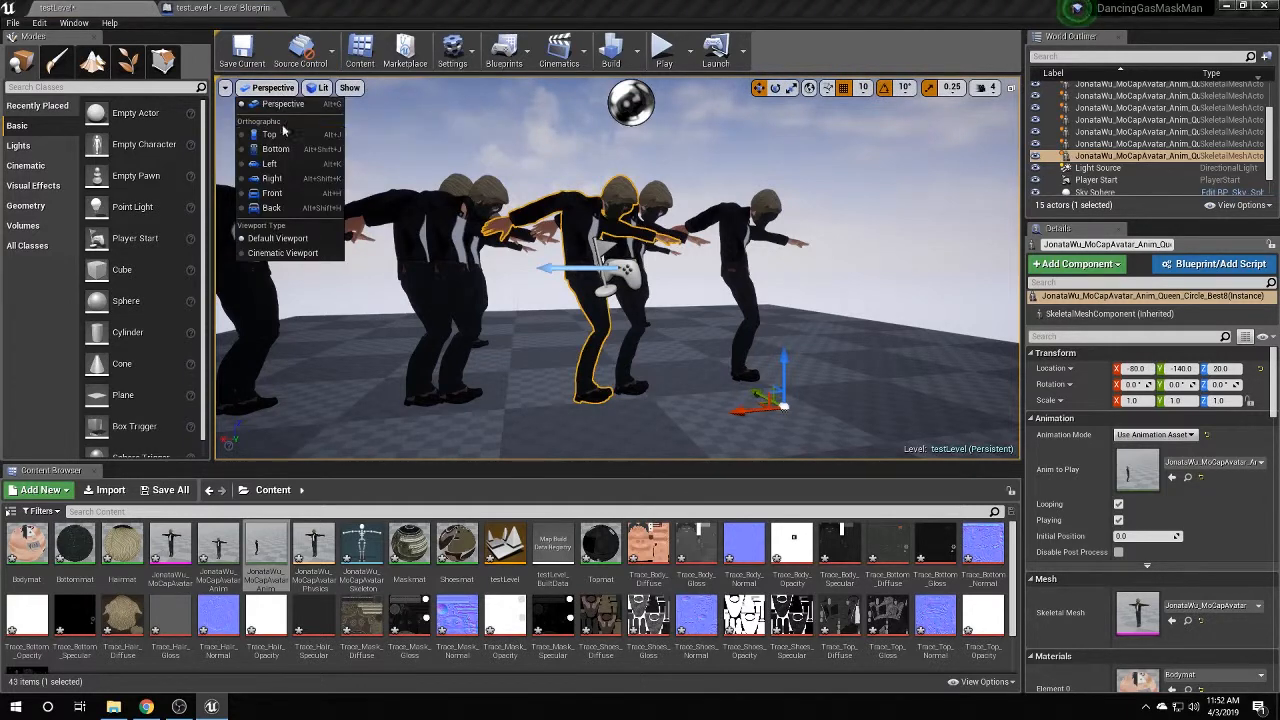
In Top view, move three avatars to Y 0, Y 30 and Y -220.
left_click(289, 136)
scroll(450, 349, "down", 2)
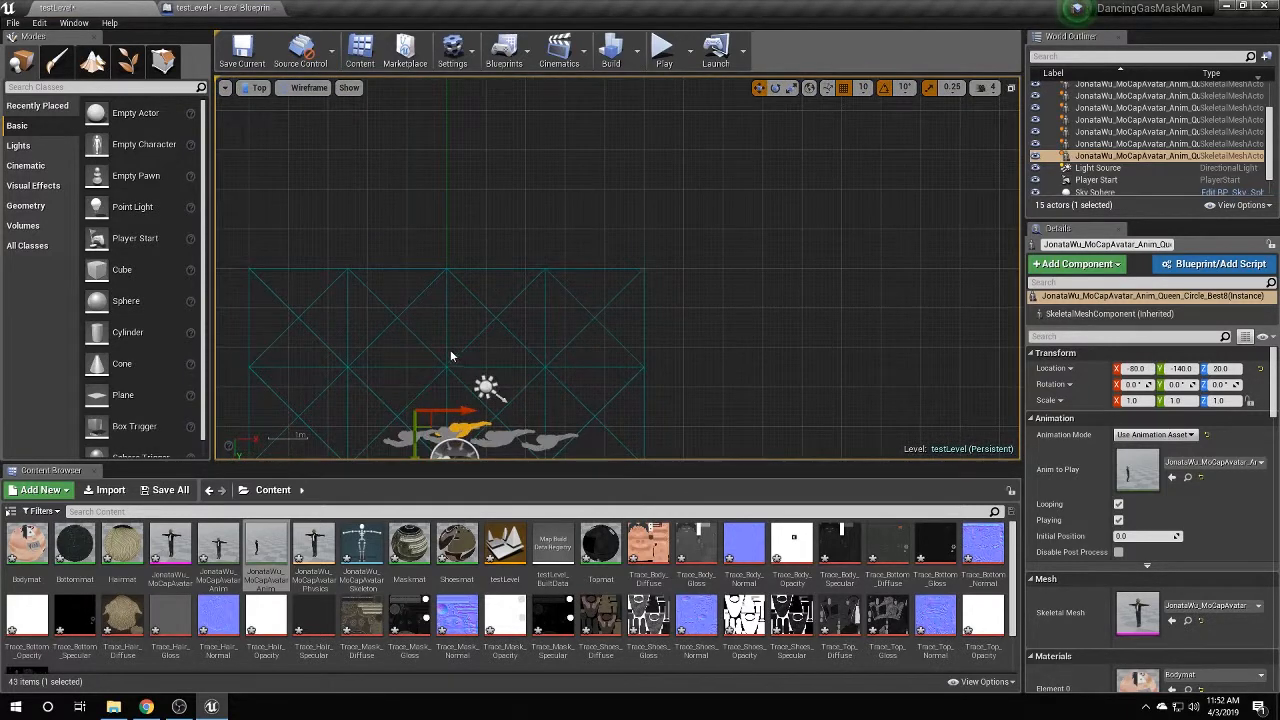
left_click_drag(450, 349, 464, 175)
left_click(516, 250)
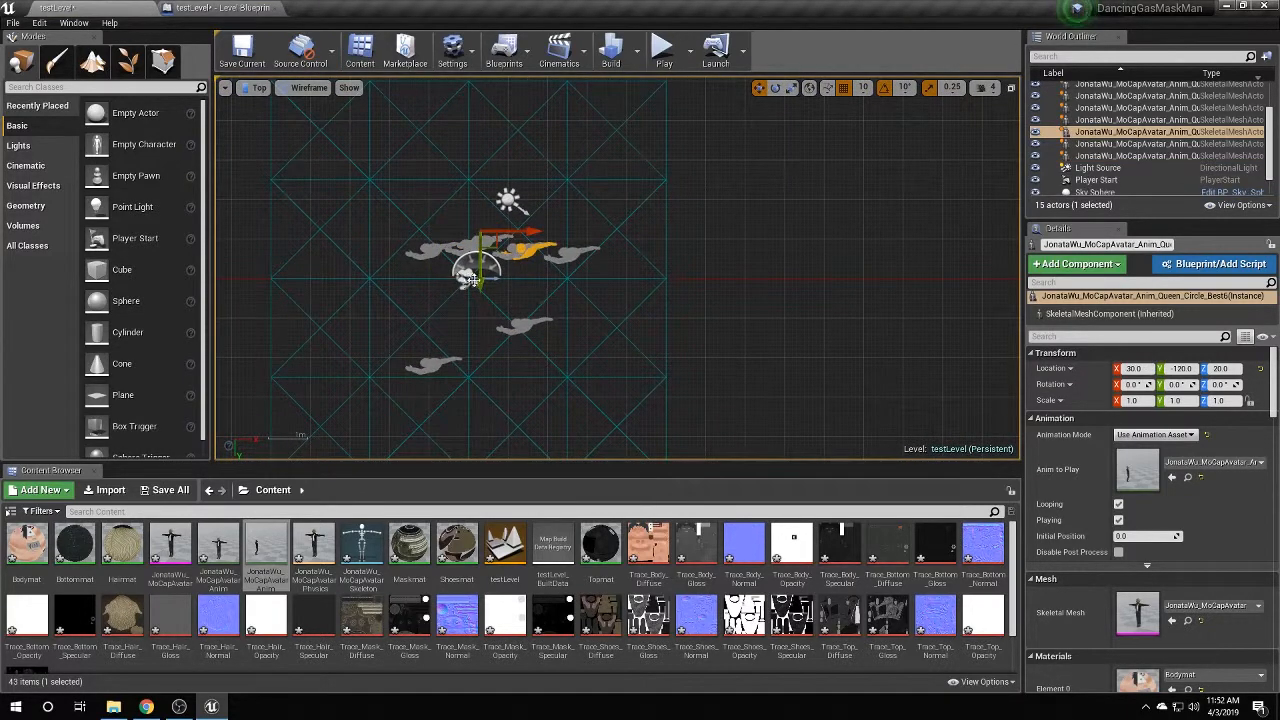
left_click_drag(470, 280, 491, 335)
left_click(462, 250)
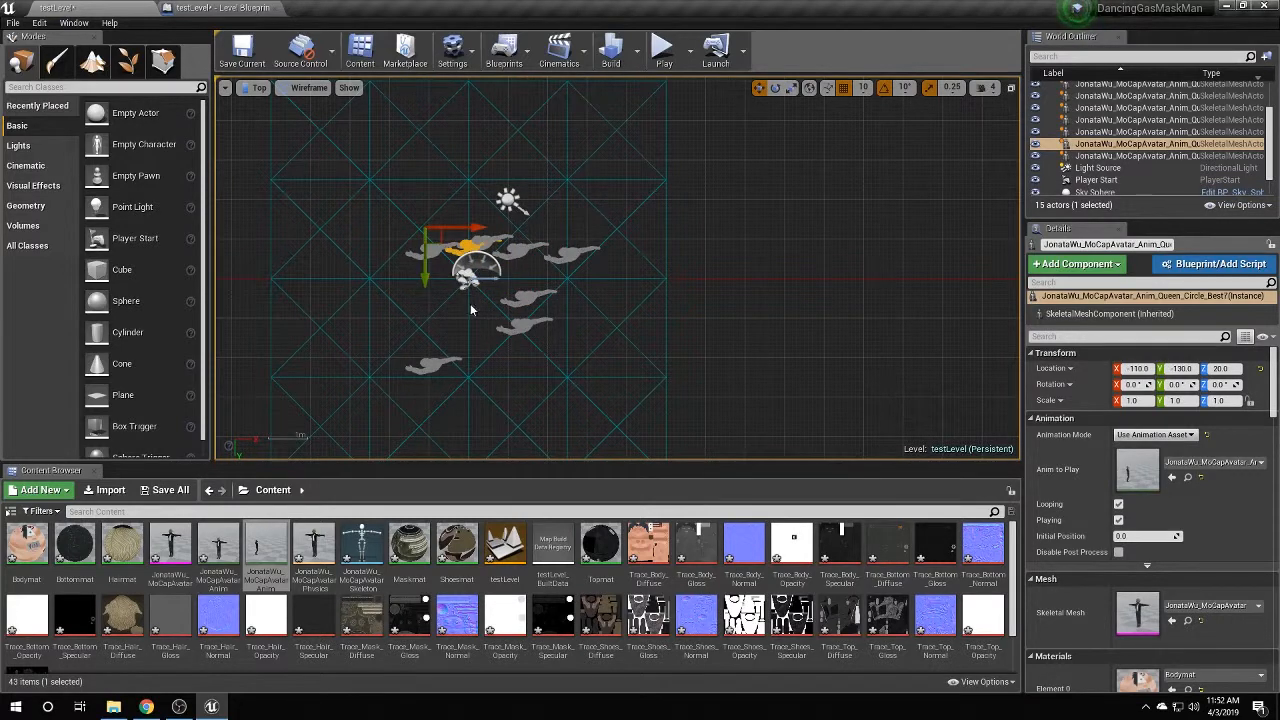
left_click_drag(423, 279, 425, 343)
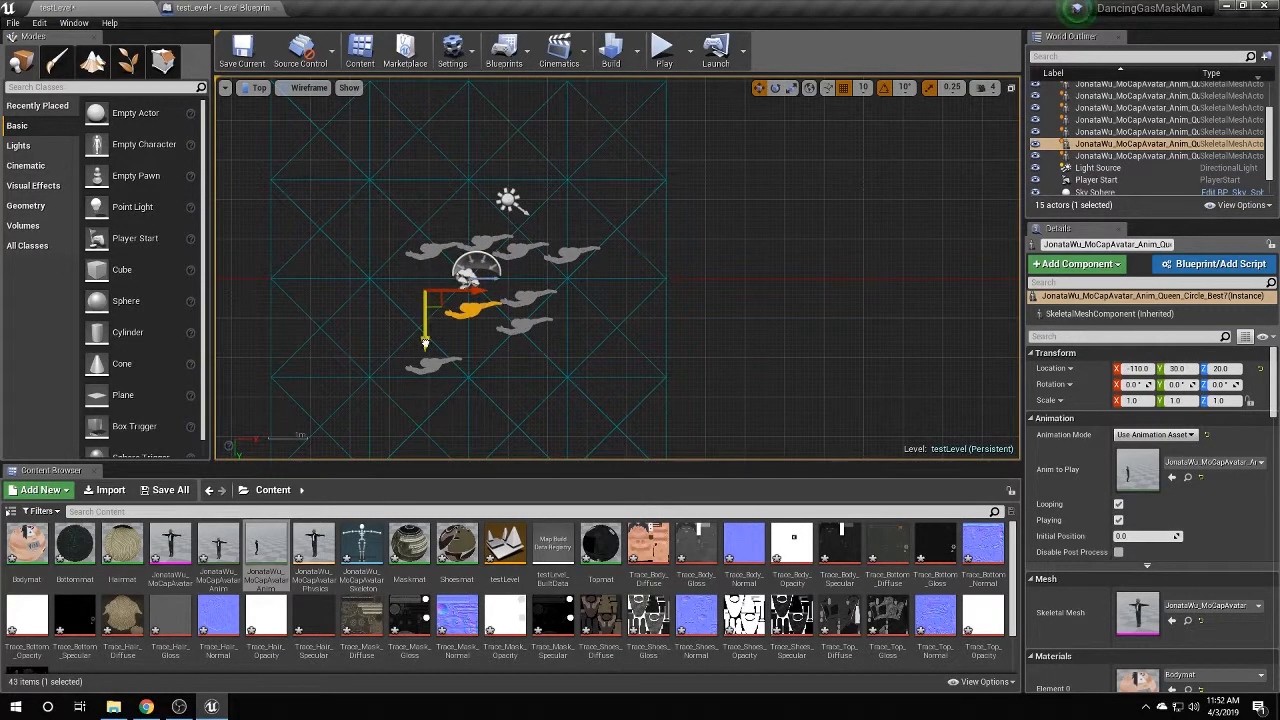
left_click(470, 230)
left_click_drag(438, 262, 433, 232)
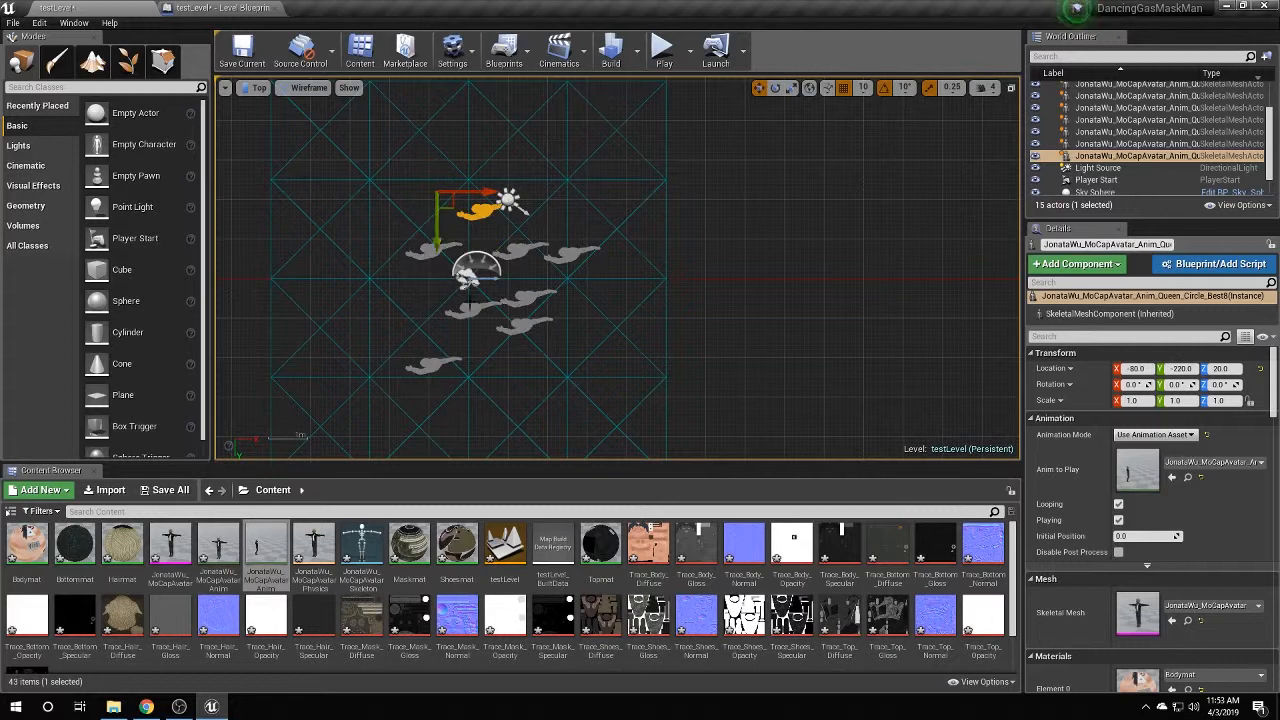
Shift the avatar at X -110 left along X and move another to Y 150.
left_click(467, 279)
left_click(477, 305)
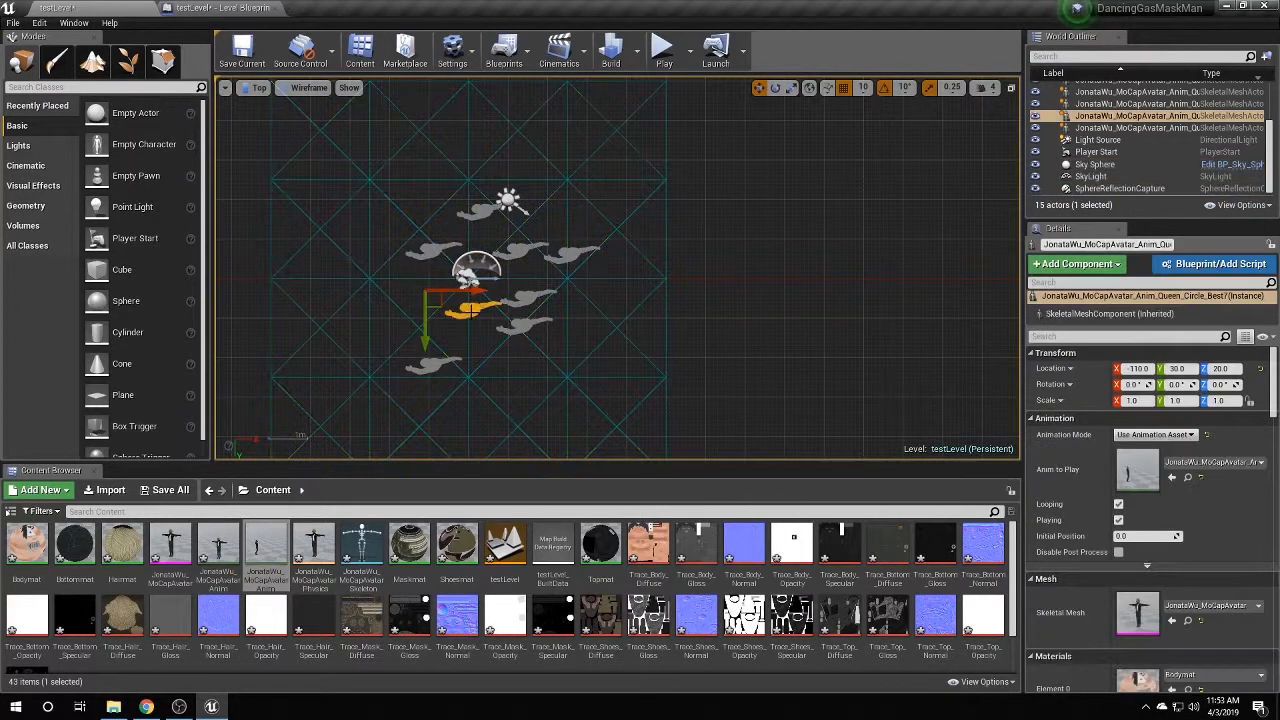
left_click_drag(476, 293, 449, 295)
left_click(512, 326)
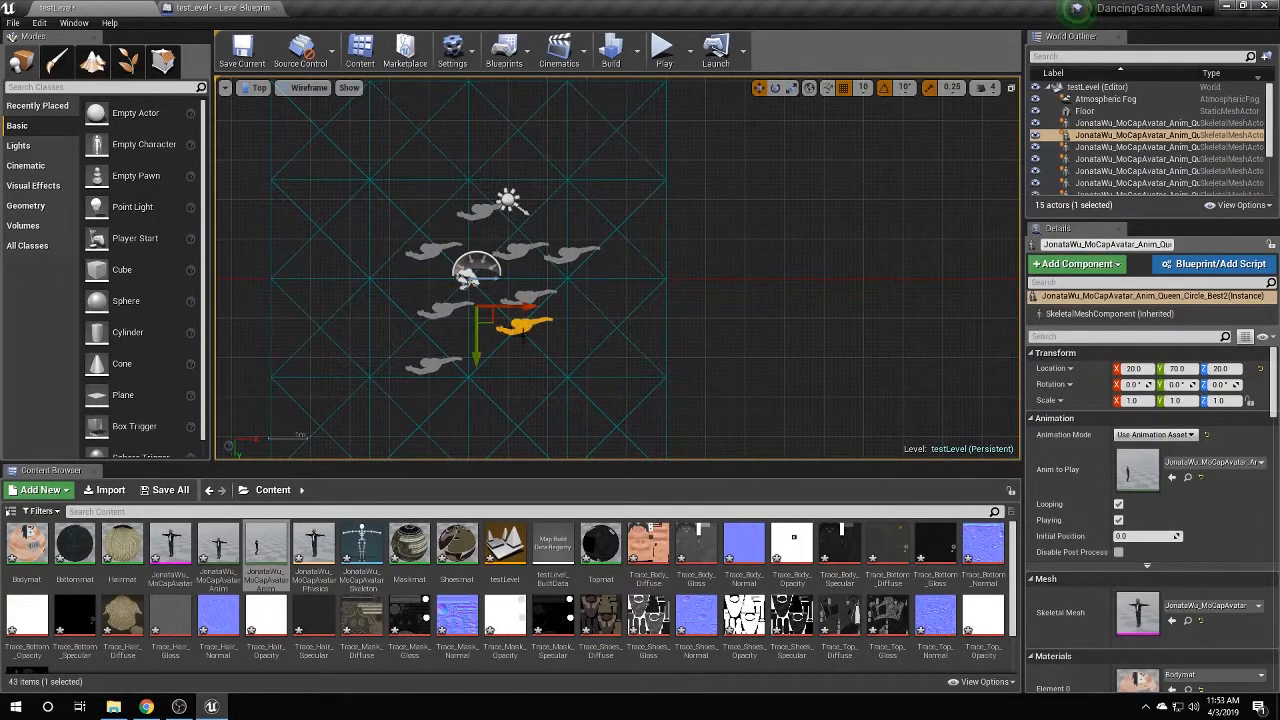
left_click_drag(477, 357, 477, 387)
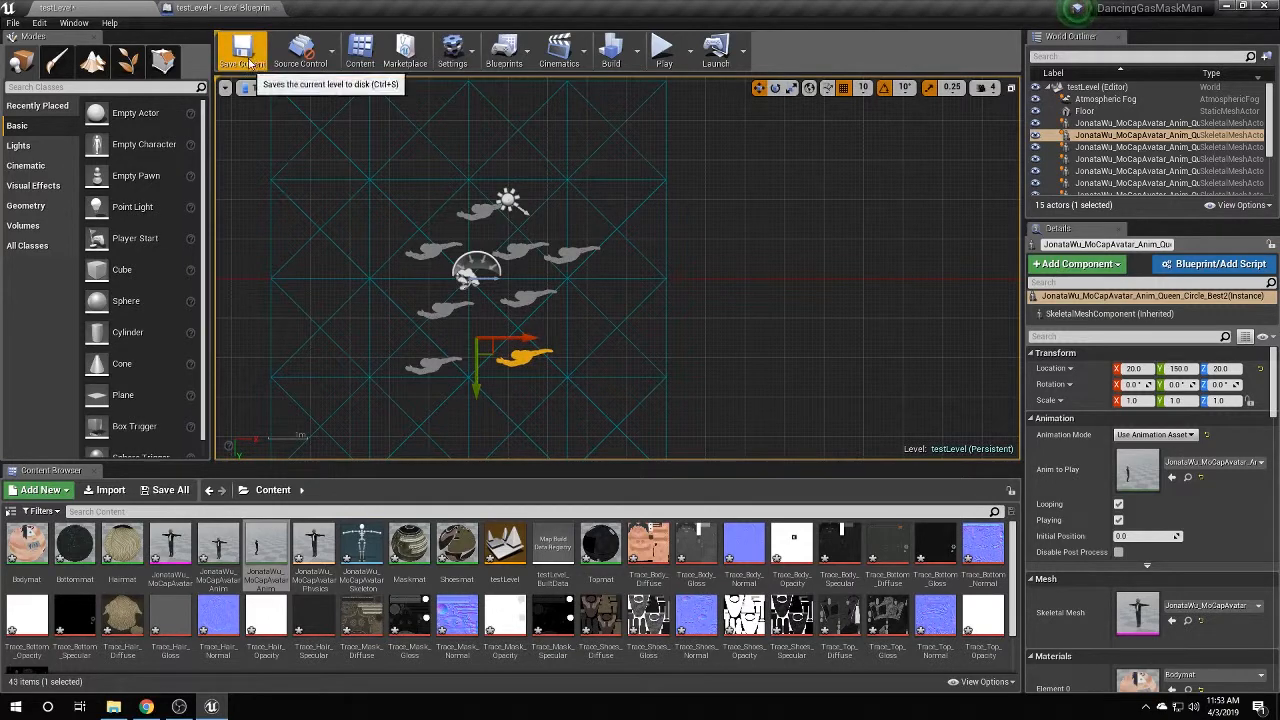
Save the level and return the viewport to Perspective.
left_click(242, 50)
left_click(259, 88)
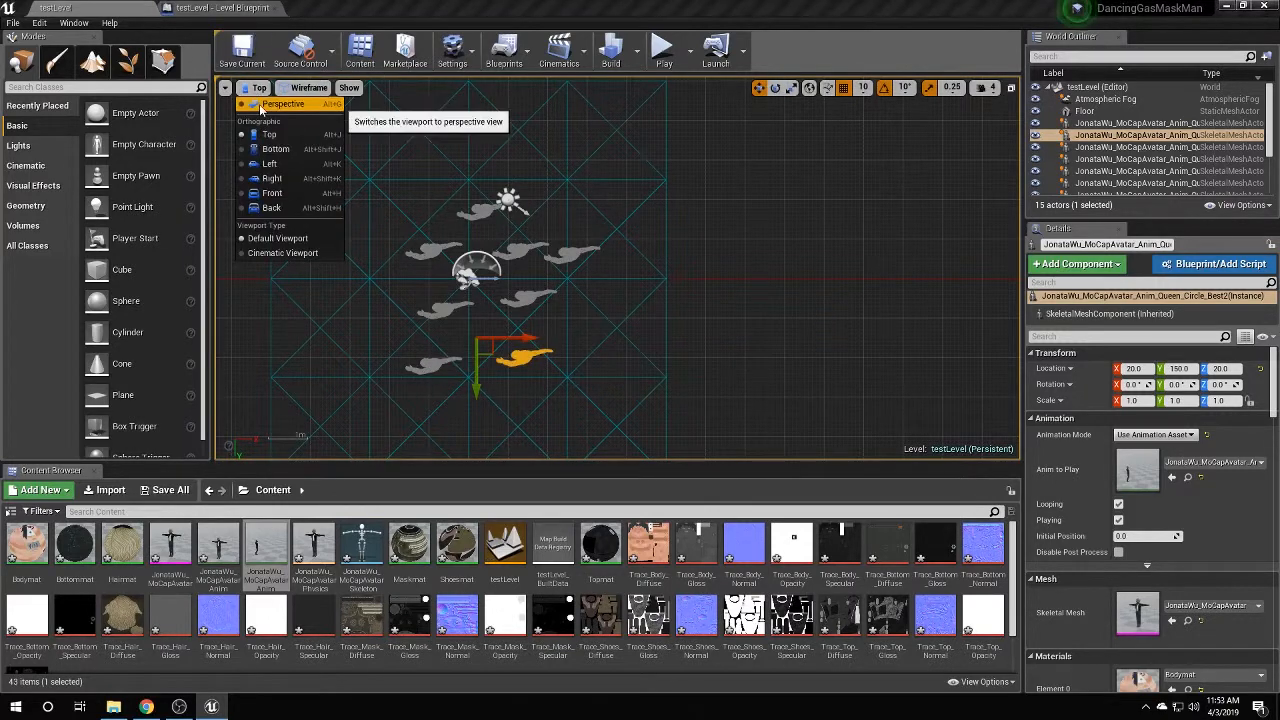
left_click(262, 112)
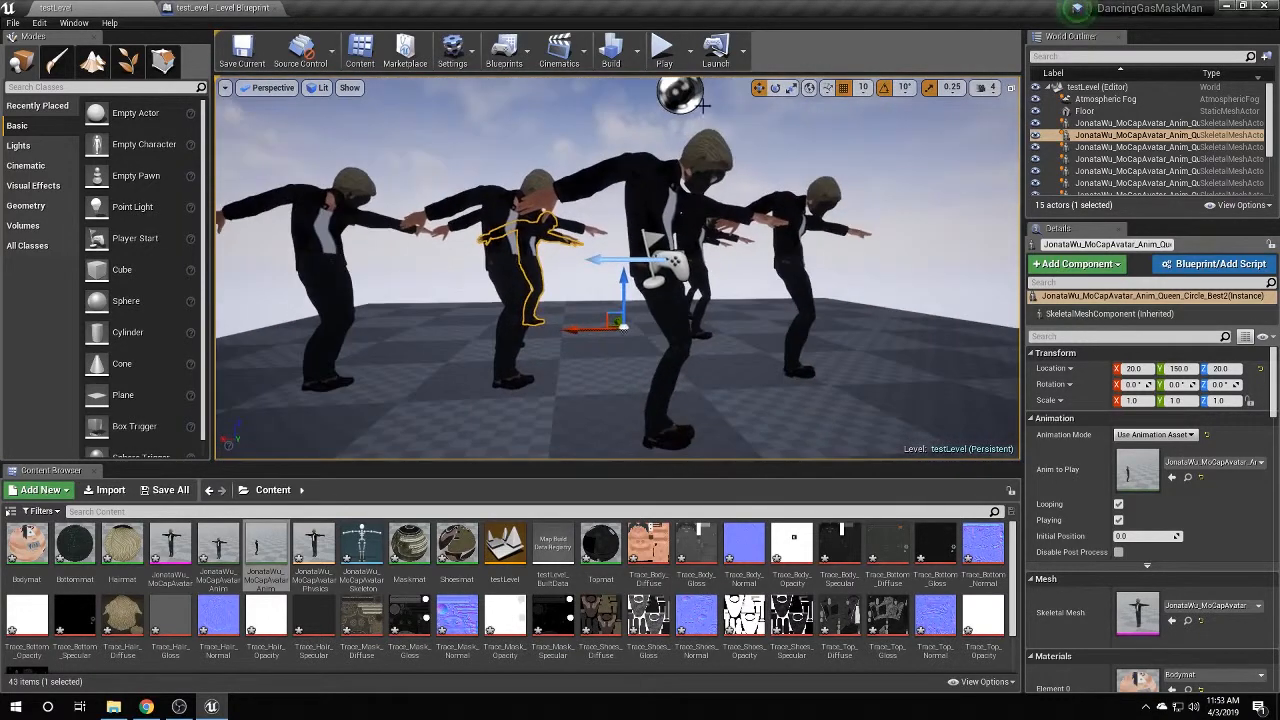
left_click(663, 48)
left_click(637, 283)
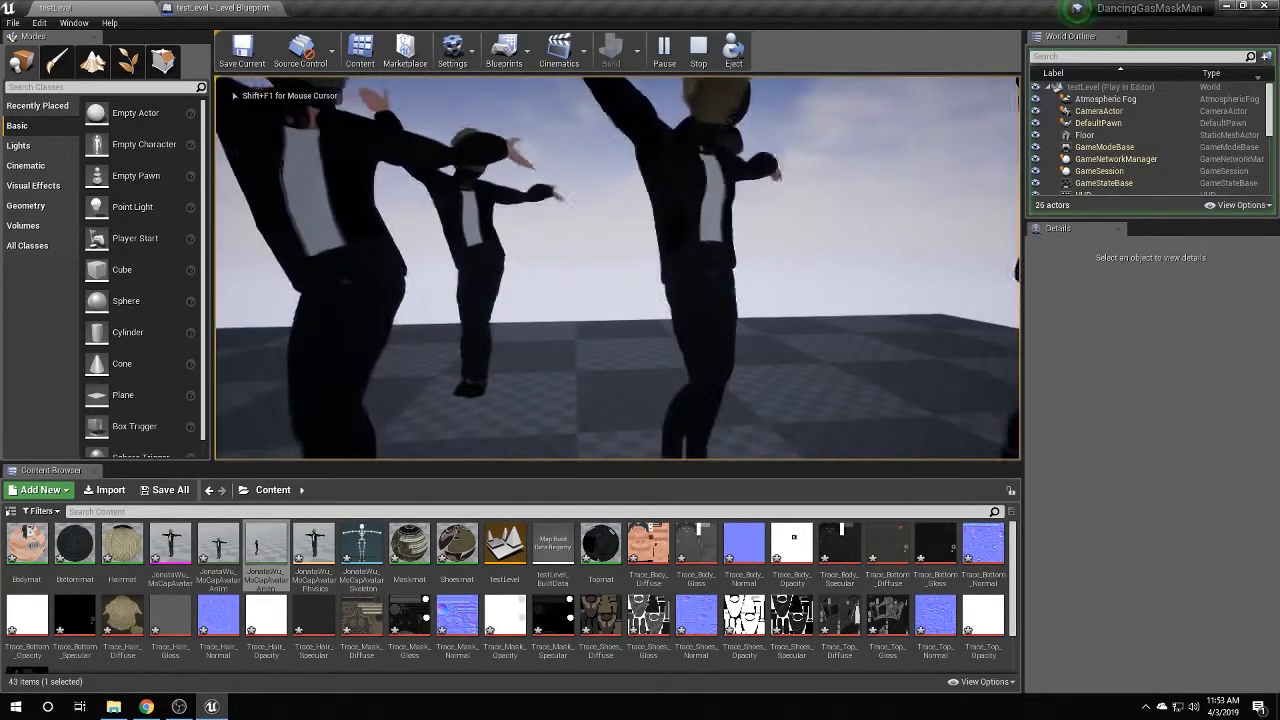
key("s")
key("s")
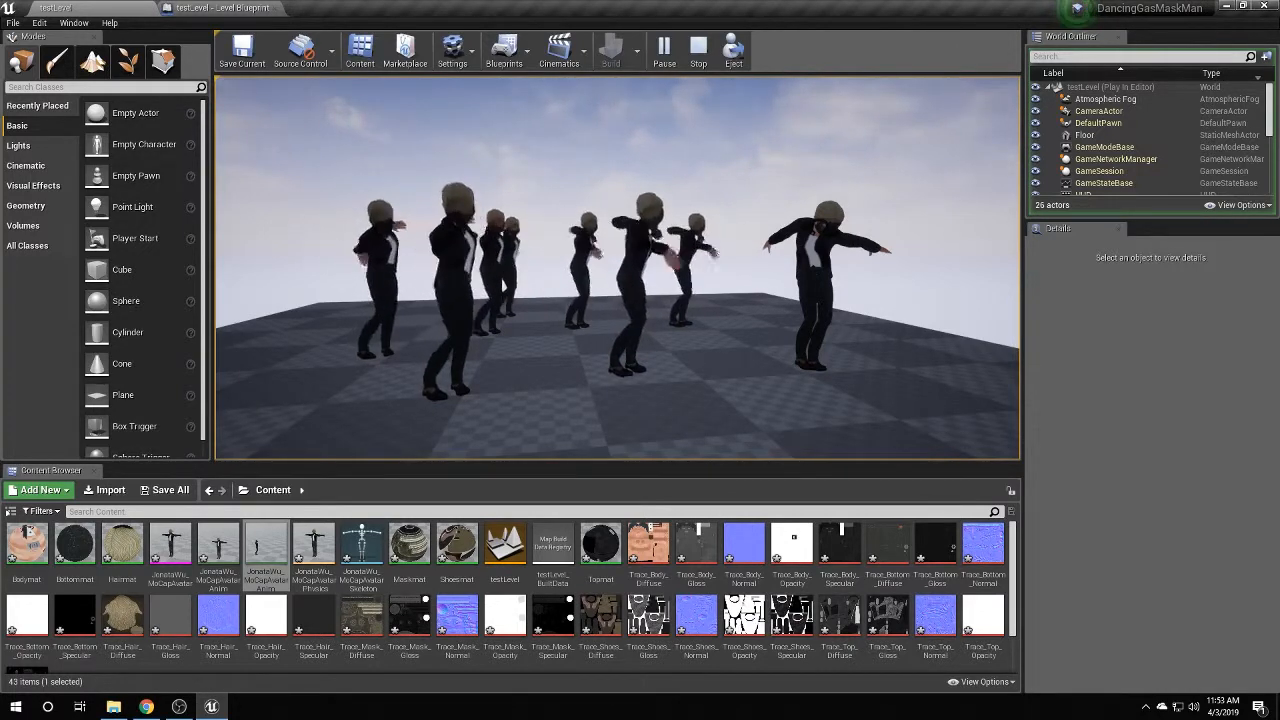
key("shift+F1")
left_click(698, 50)
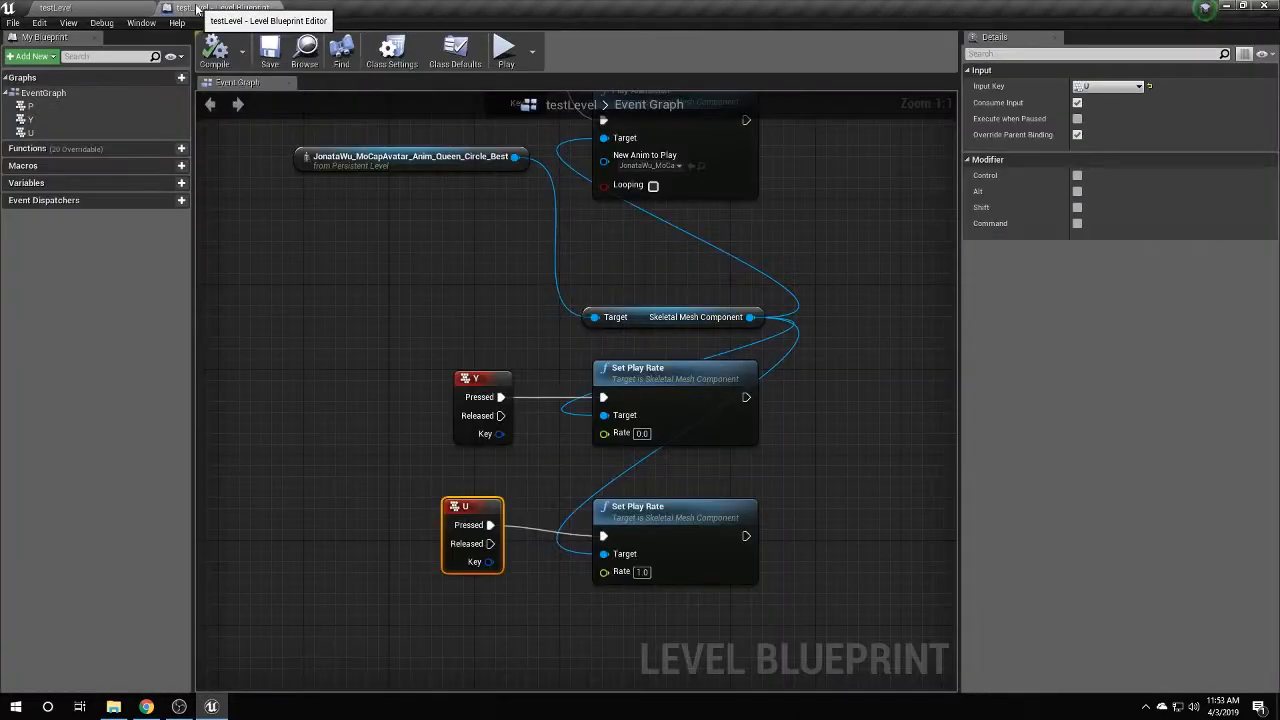
Box-select every node in the Level Blueprint Event Graph and delete them all.
left_click(222, 7)
scroll(512, 241, "down", 2)
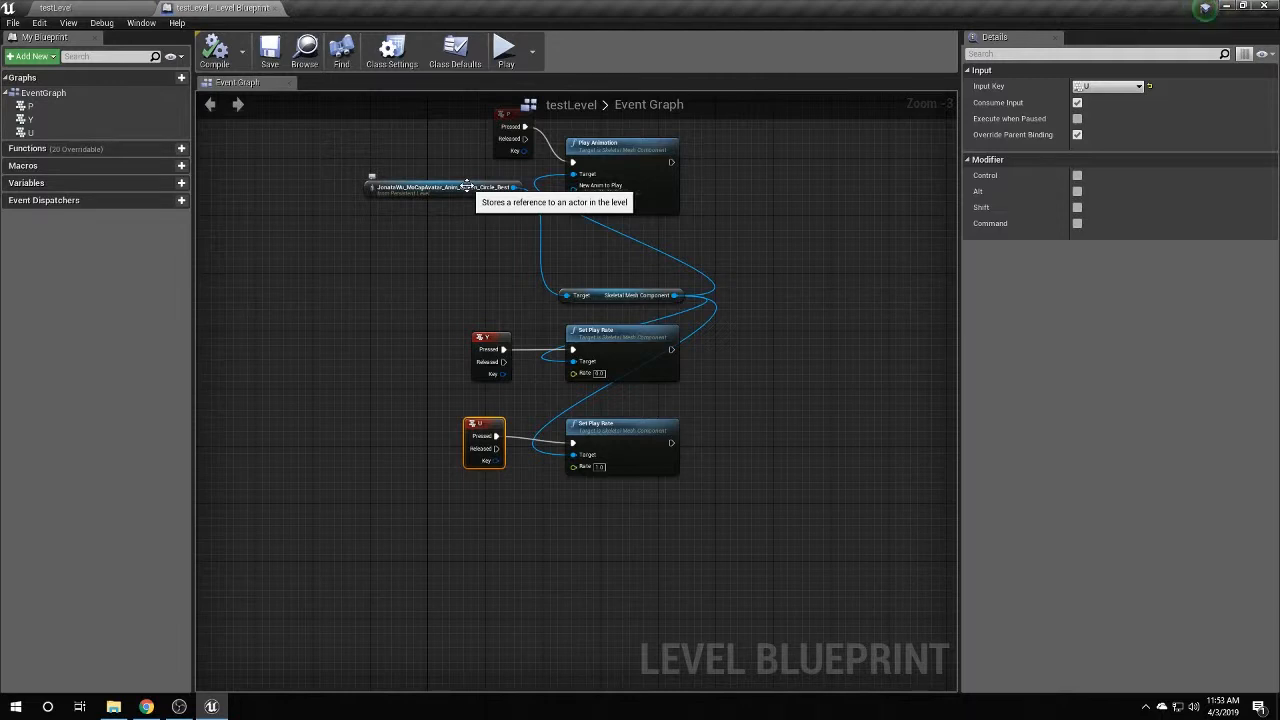
right_click_drag(413, 195, 427, 236)
left_click_drag(428, 177, 810, 516)
key("Delete")
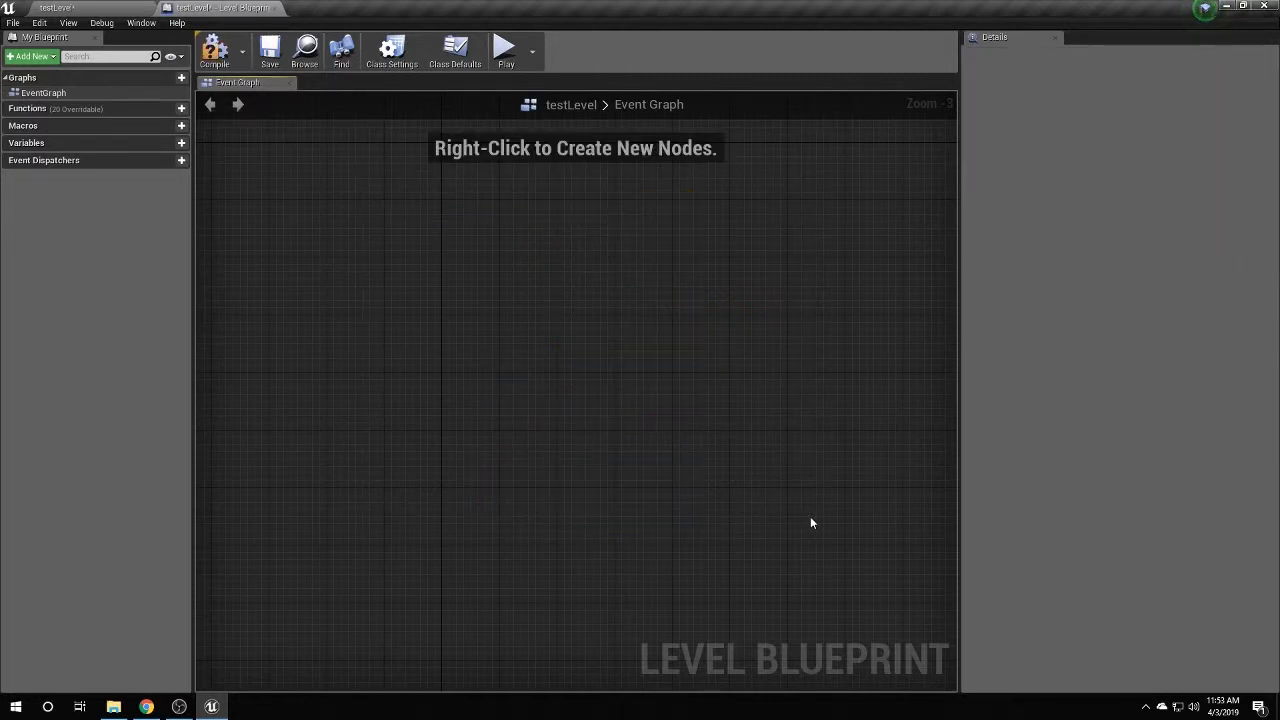
right_click_drag(422, 310, 409, 310)
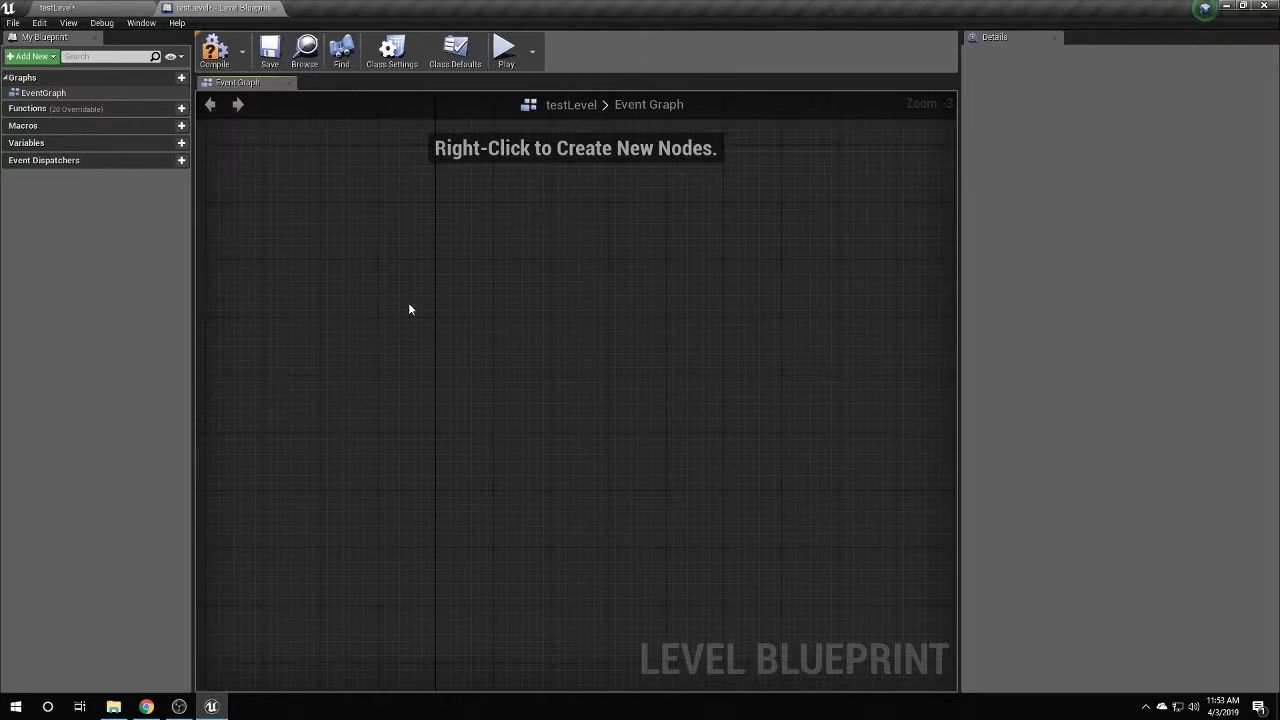
Add a Get All Actors Of Class node with Actor Class set to Skeletal Mesh Actor.
right_click(446, 296)
type("get")
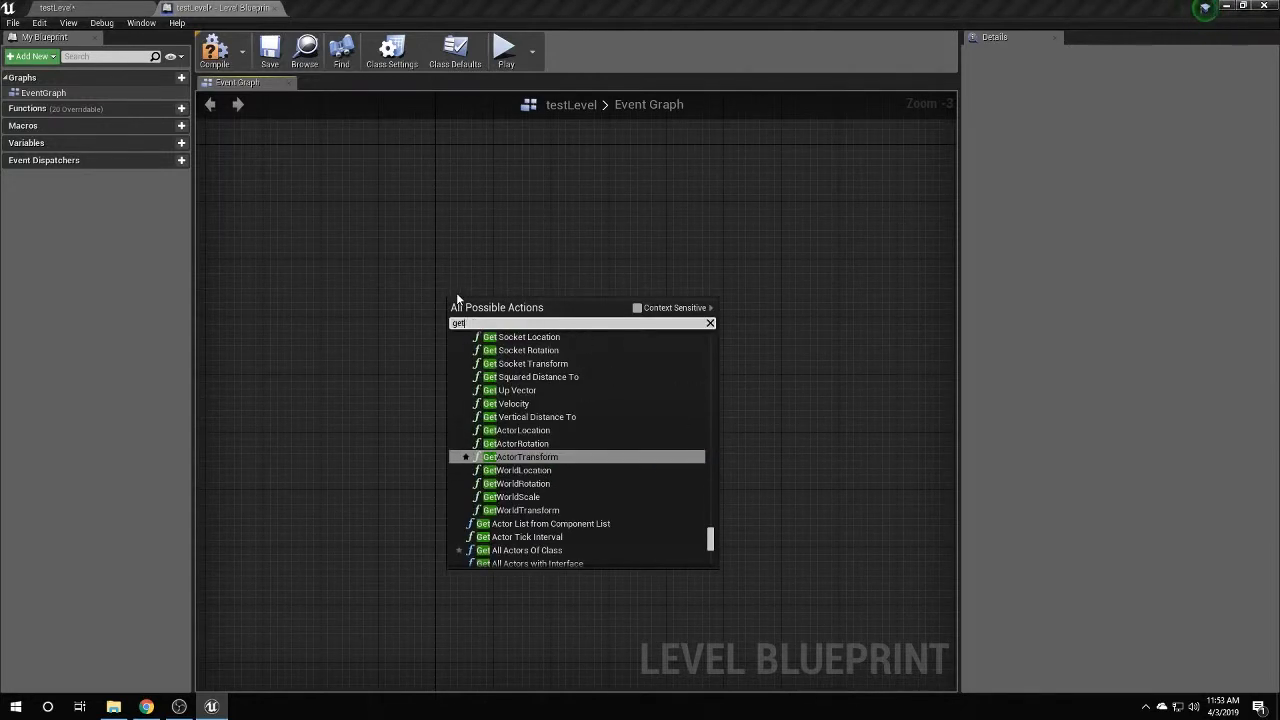
type(" acto")
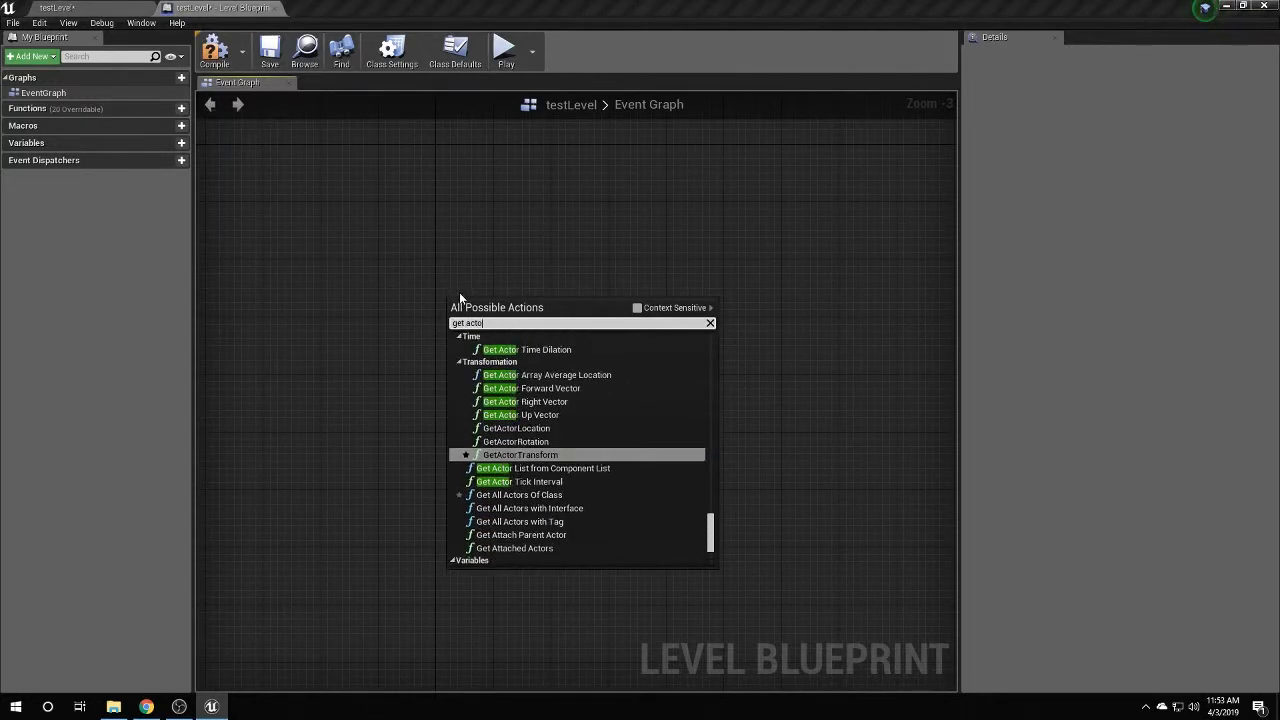
type("r by")
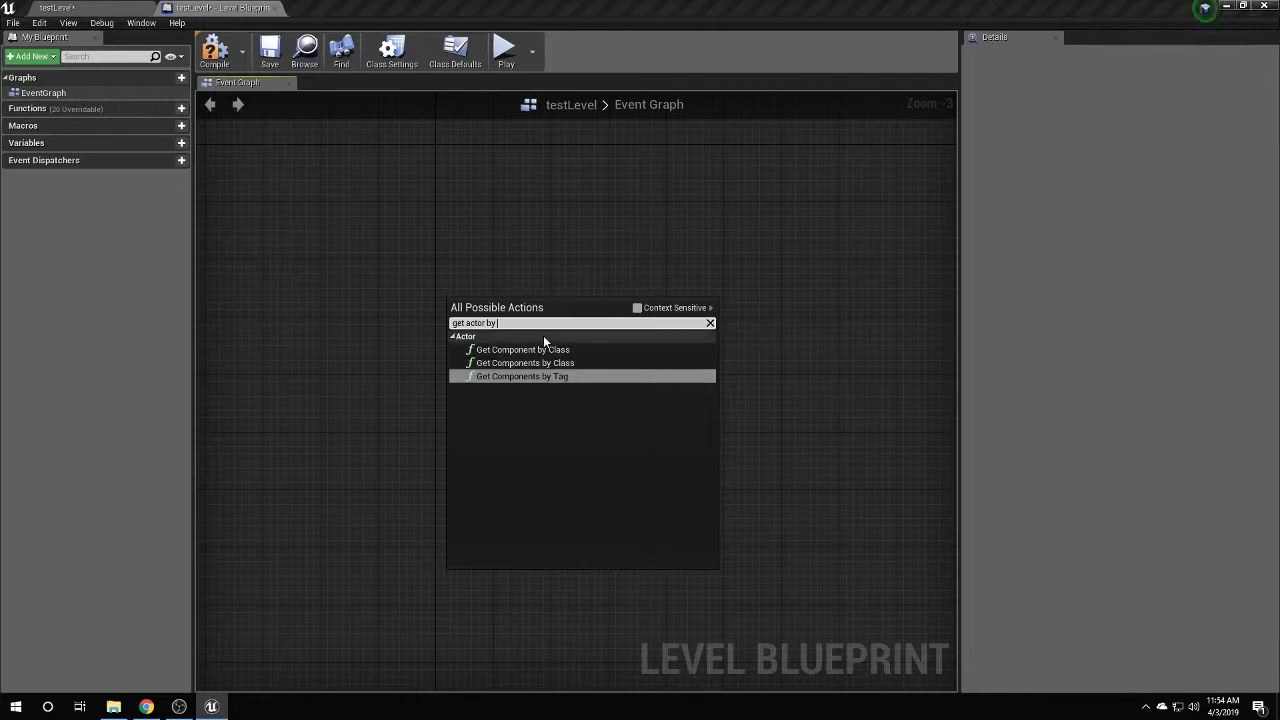
type("all")
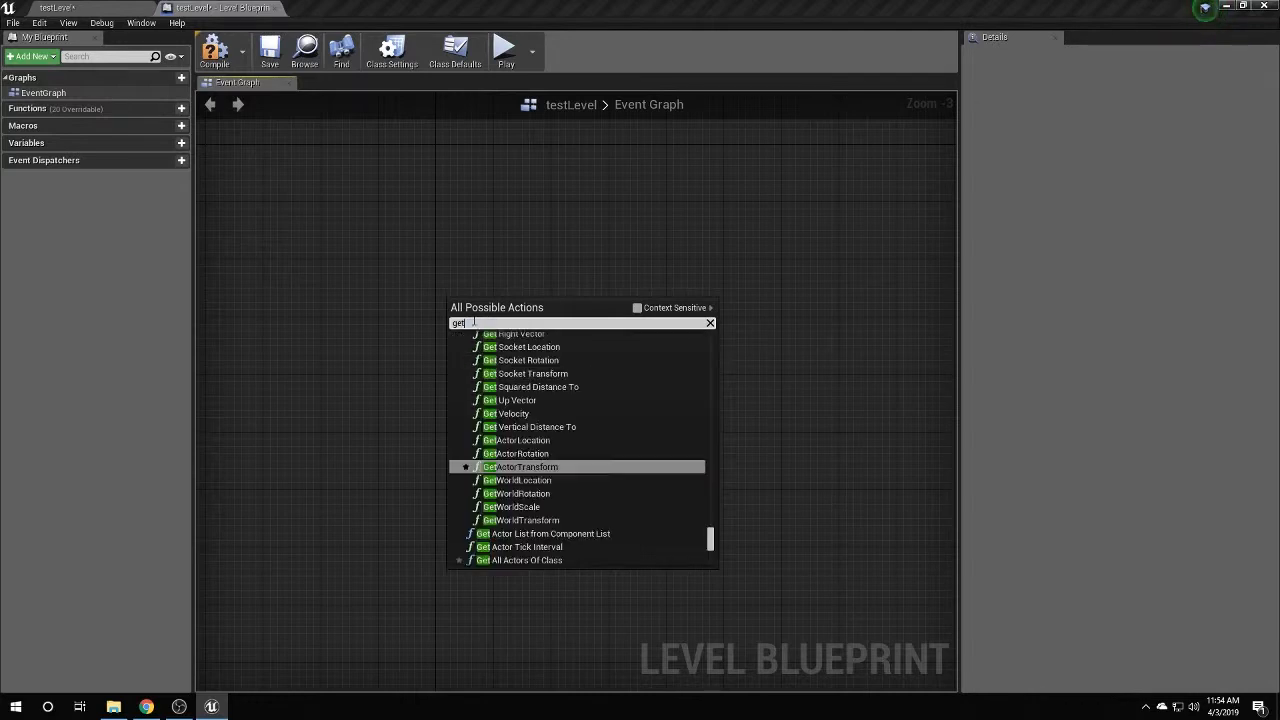
type(" acto")
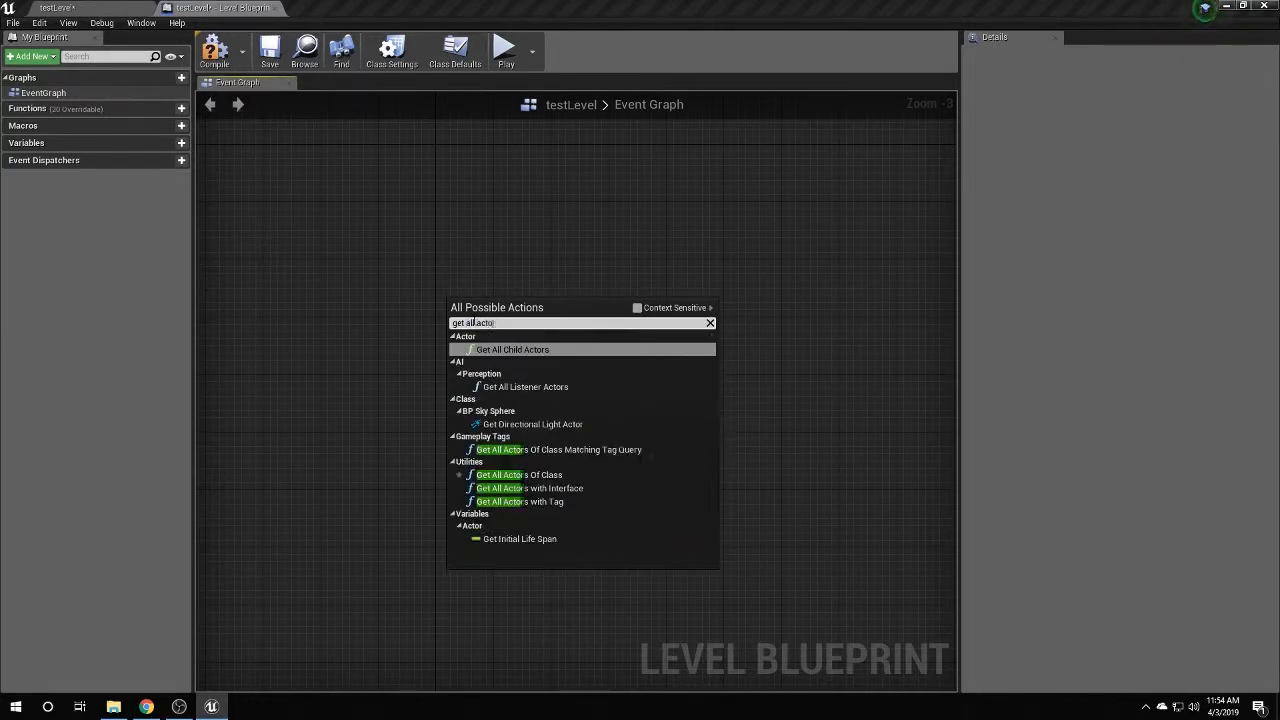
type("r")
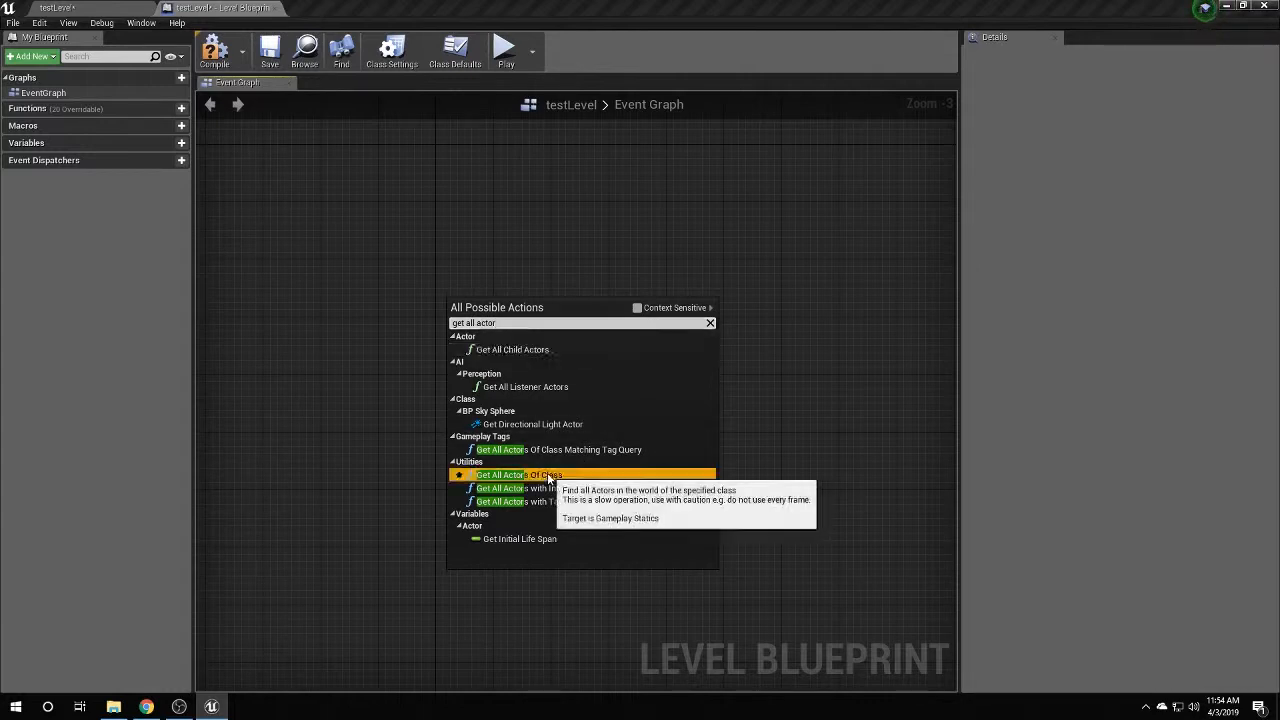
left_click(515, 475)
scroll(507, 352, "up", 1)
scroll(507, 352, "up", 2)
left_click(484, 326)
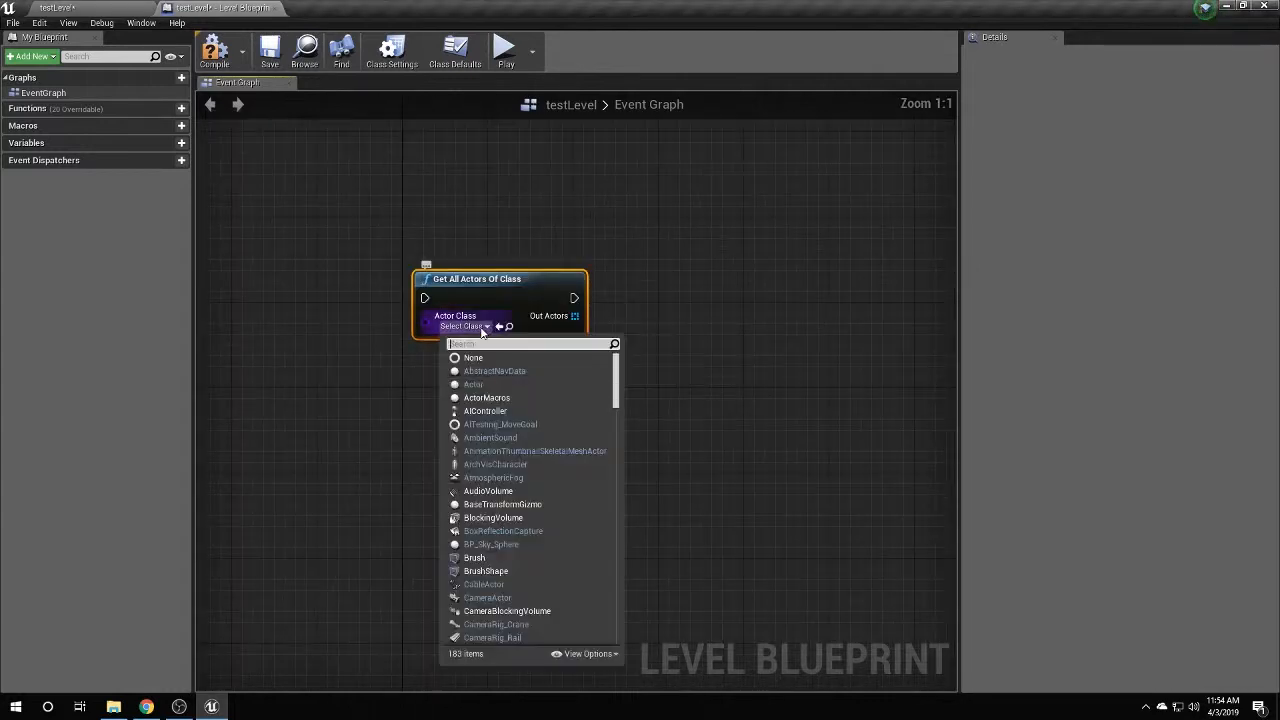
type("skel")
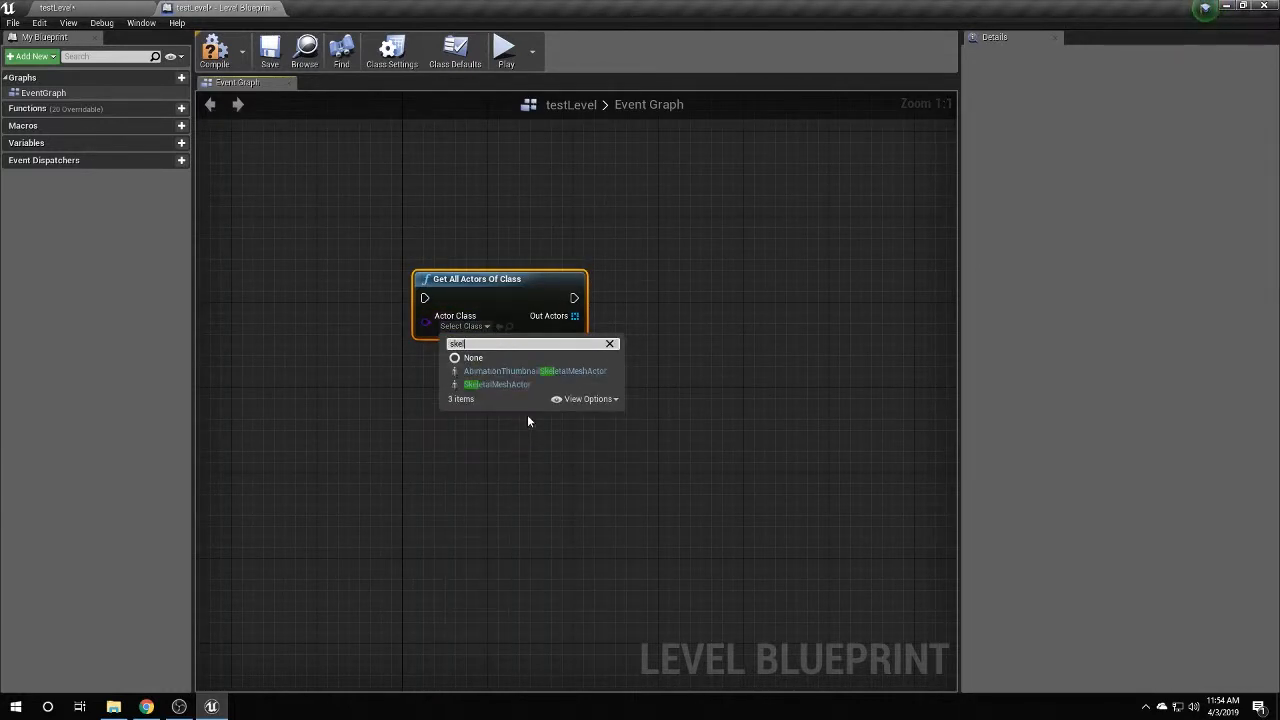
left_click(497, 384)
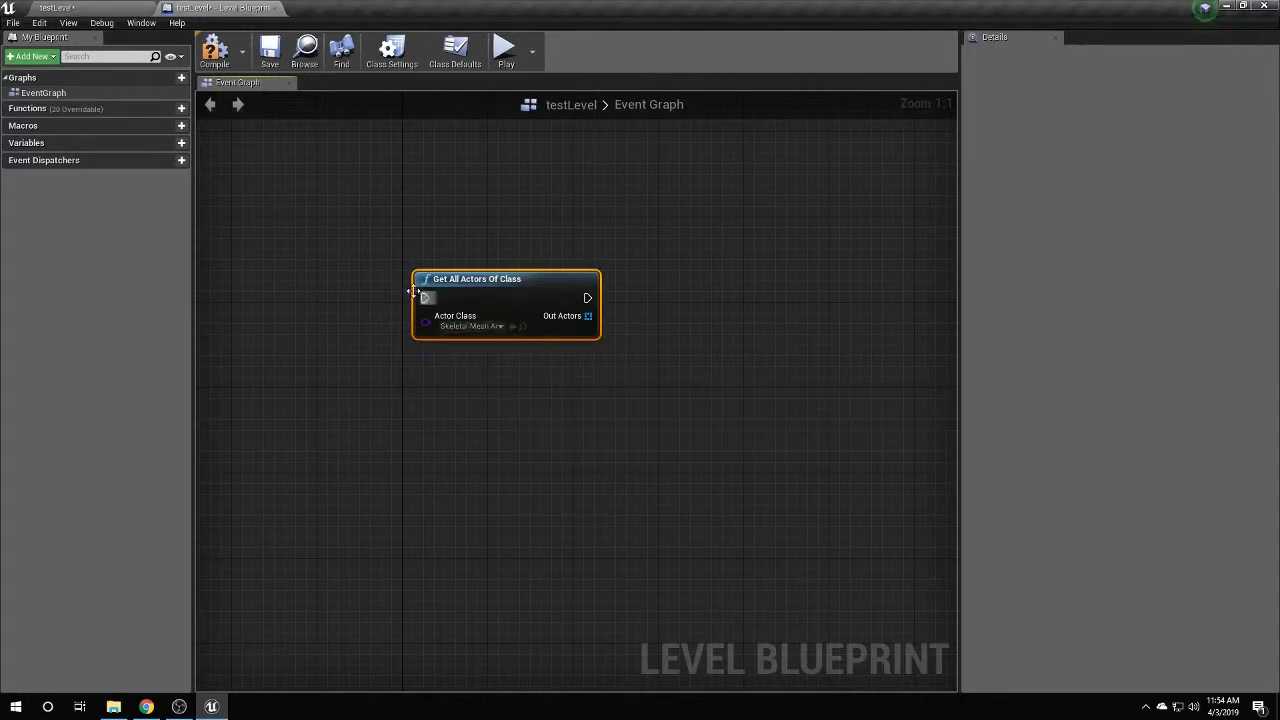
Add Event BeginPlay and wire it into Get All Actors Of Class.
right_click(376, 207)
type("event begin")
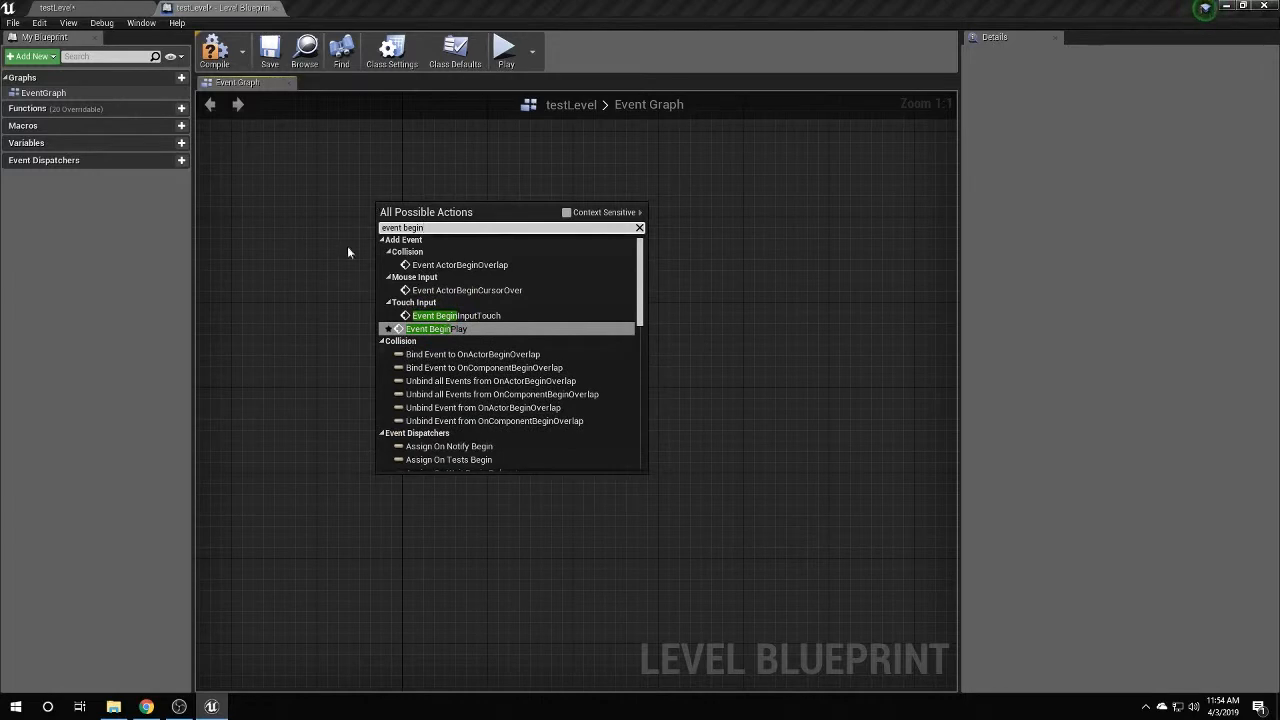
left_click(432, 329)
left_click_drag(469, 224, 434, 301)
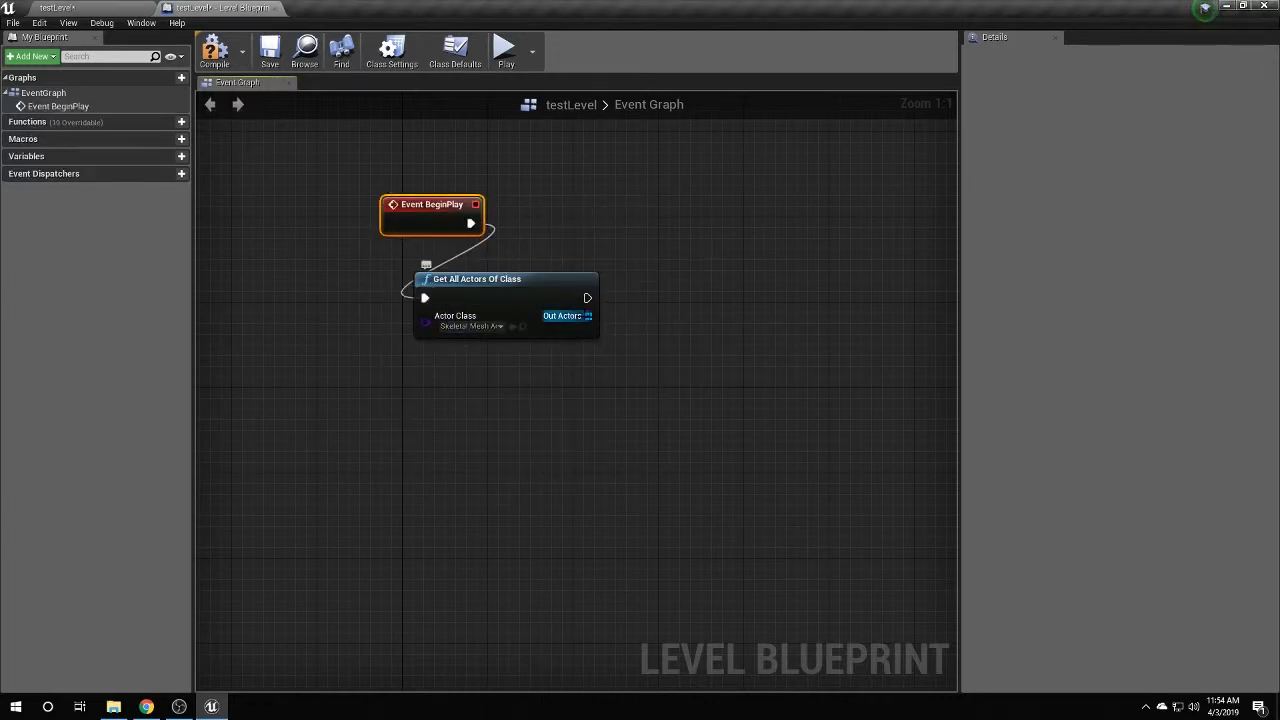
left_click(105, 7)
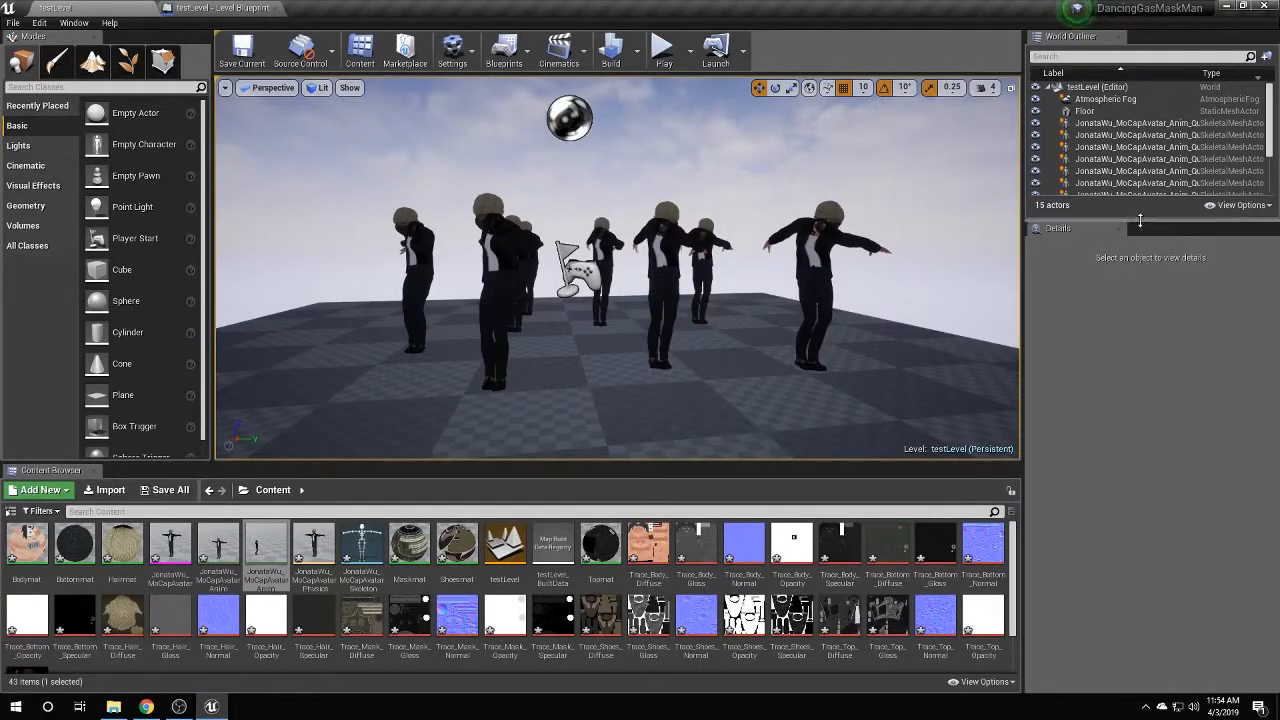
Promote Get All Actors' Out Actors to a new array variable named dancingDudes.
left_click_drag(1140, 220, 1140, 366)
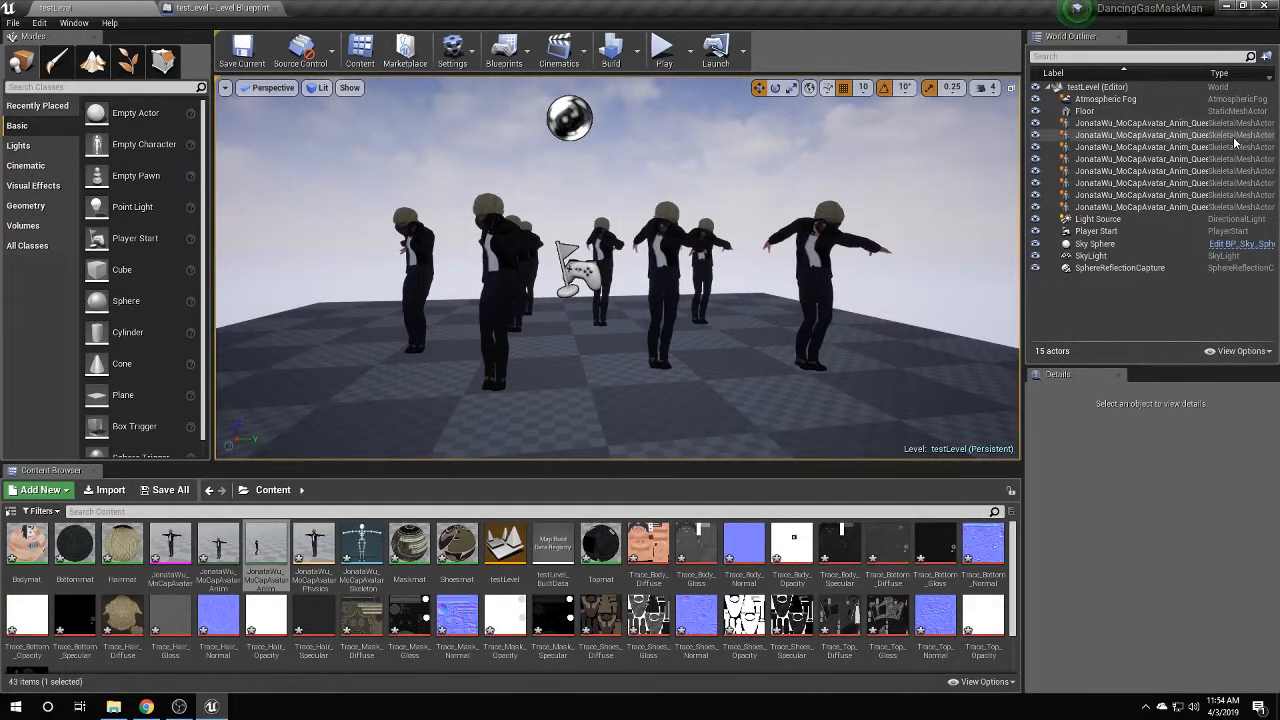
left_click(172, 8)
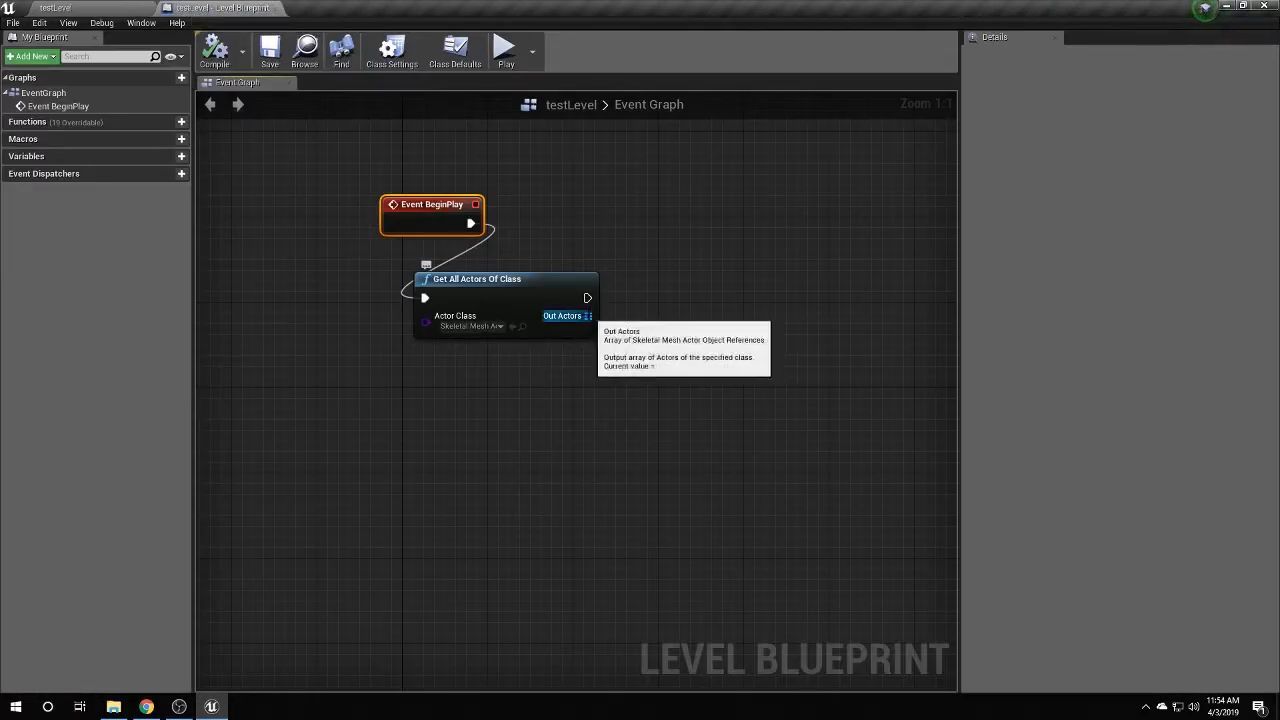
left_click_drag(588, 316, 591, 318)
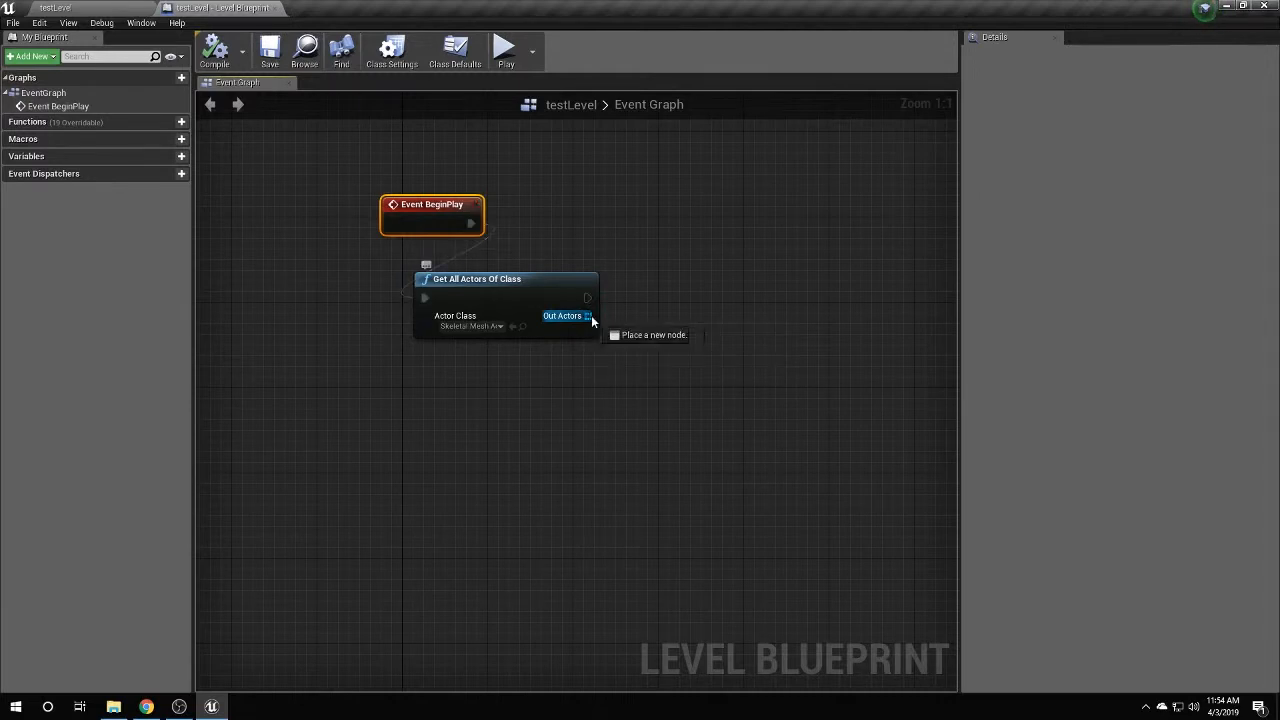
left_click_drag(671, 324, 694, 320)
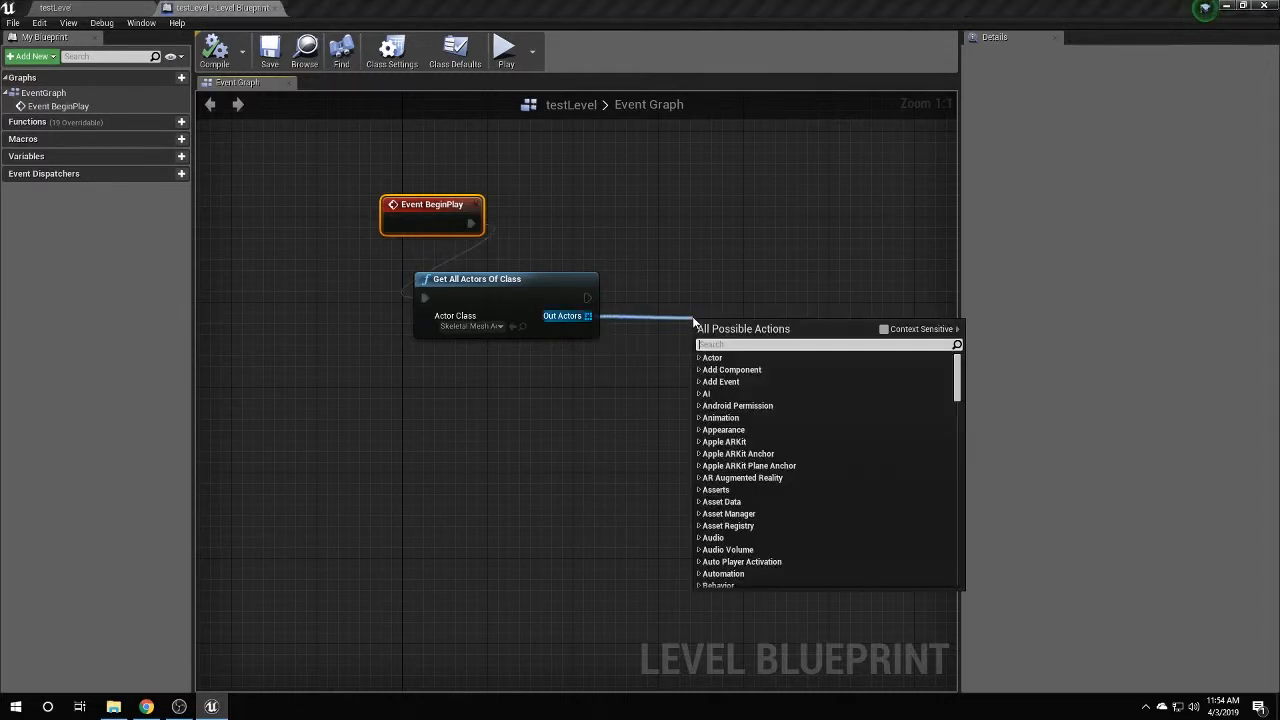
left_click(882, 330)
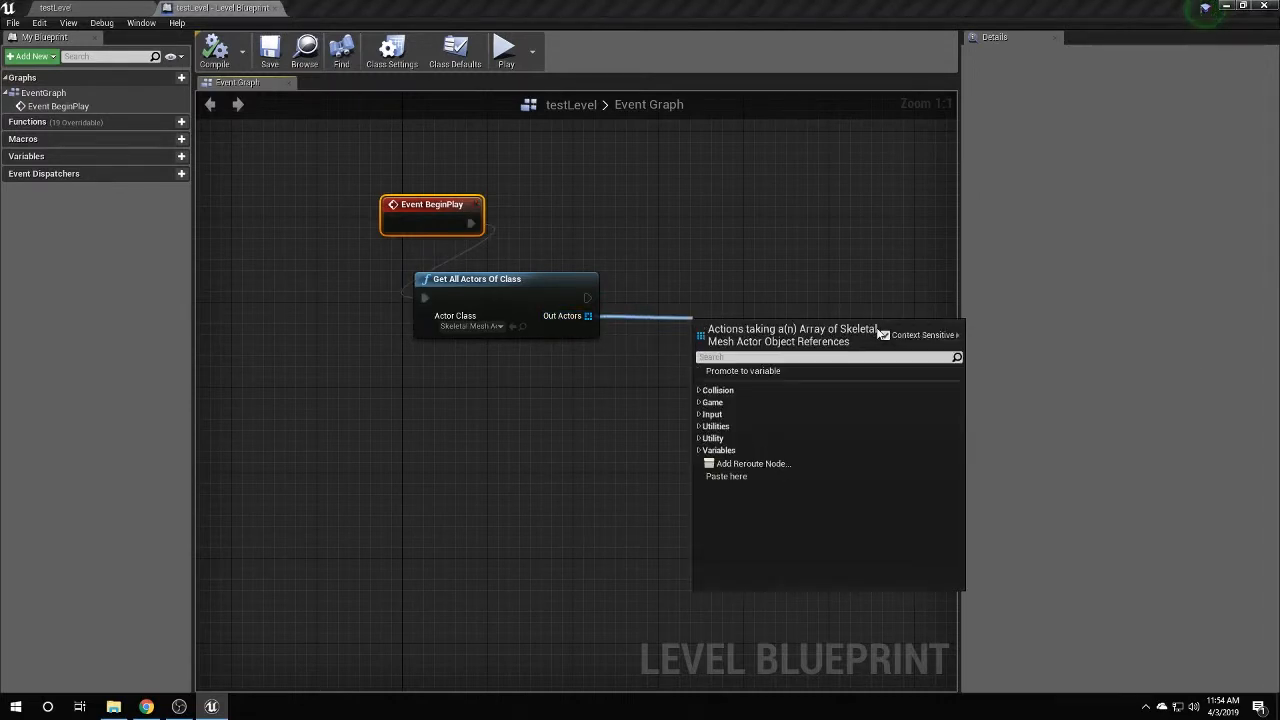
left_click(775, 371)
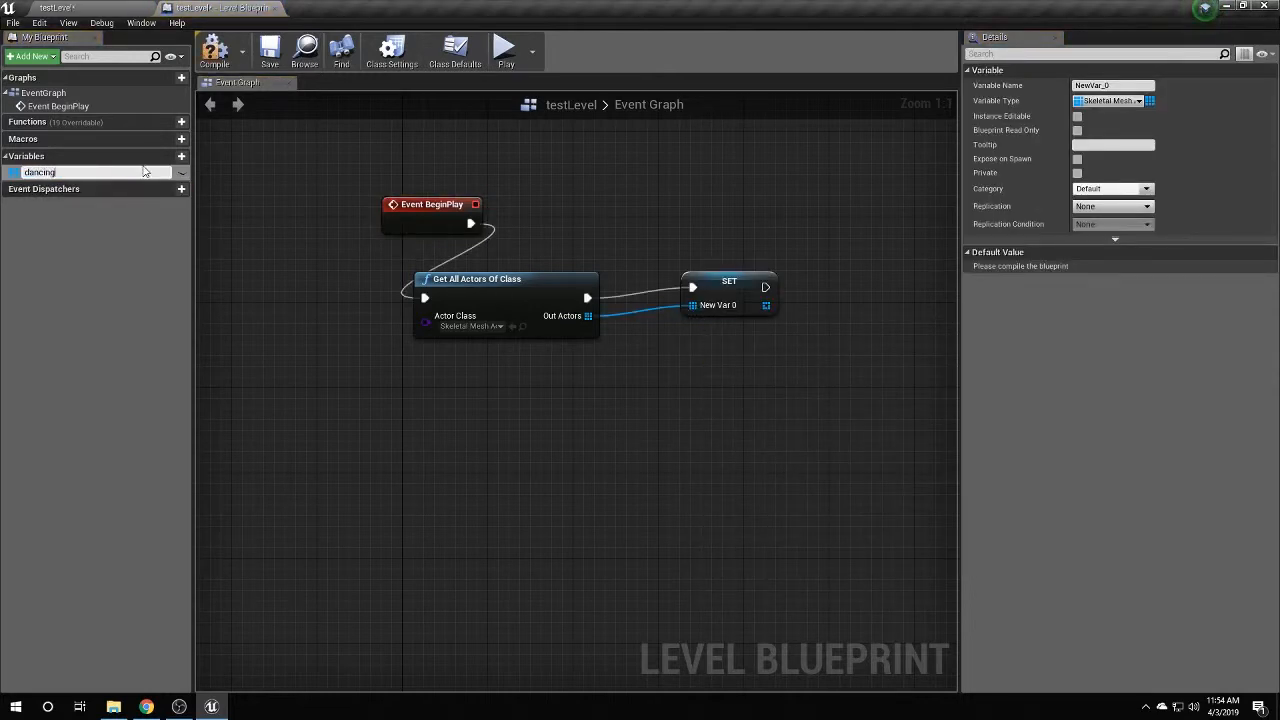
key("Return")
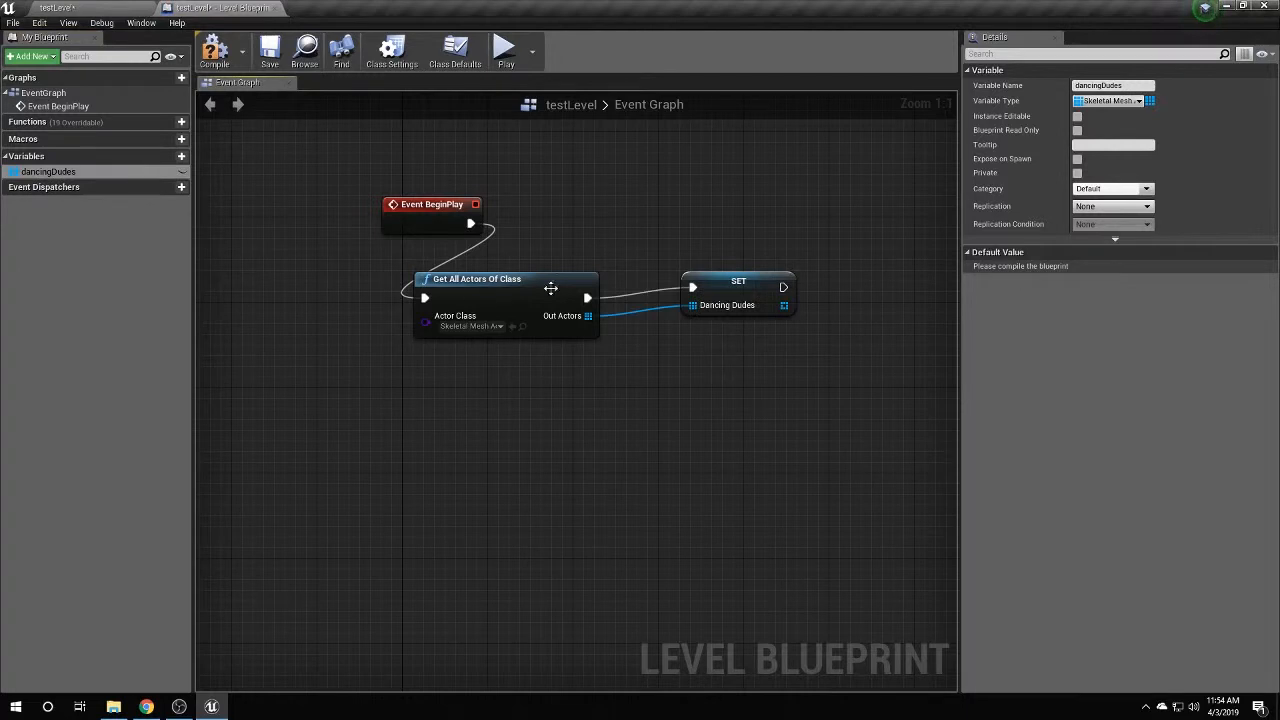
Place the SET node beside Get All Actors Of Class and compile the Level Blueprint.
left_click_drag(767, 287, 732, 298)
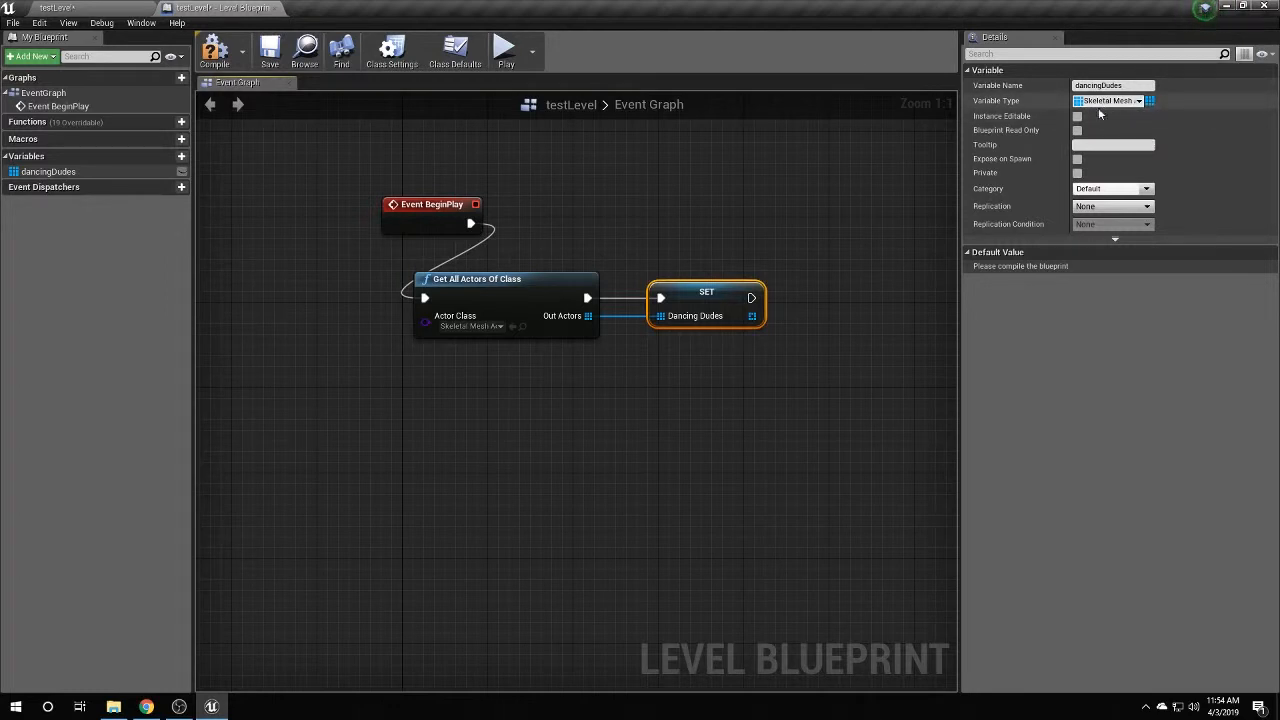
right_click_drag(570, 498, 617, 471)
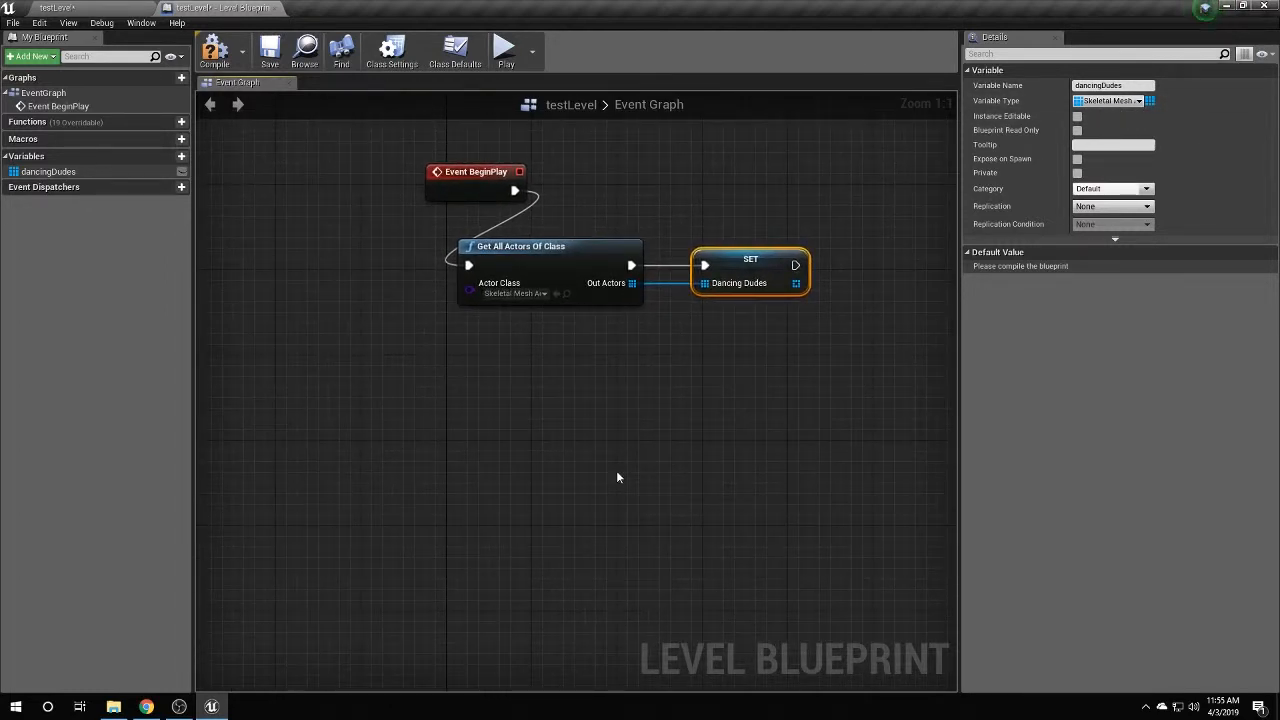
left_click(225, 67)
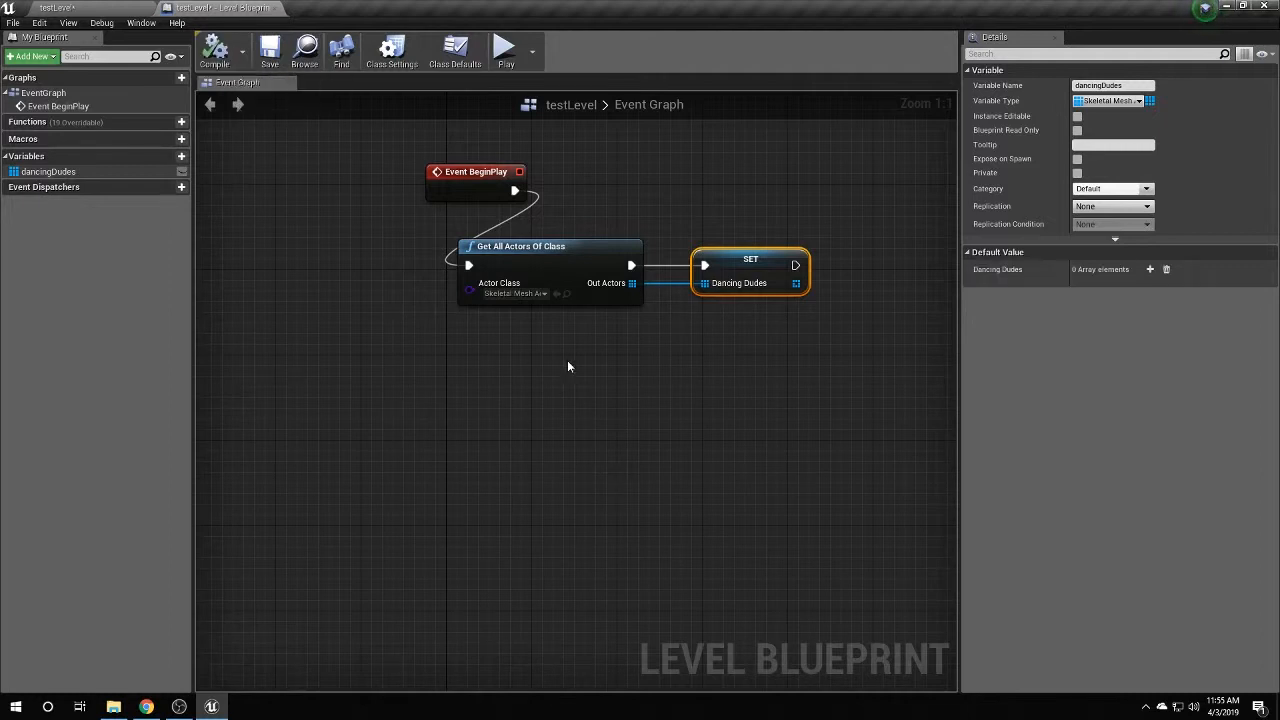
right_click_drag(566, 362, 545, 384)
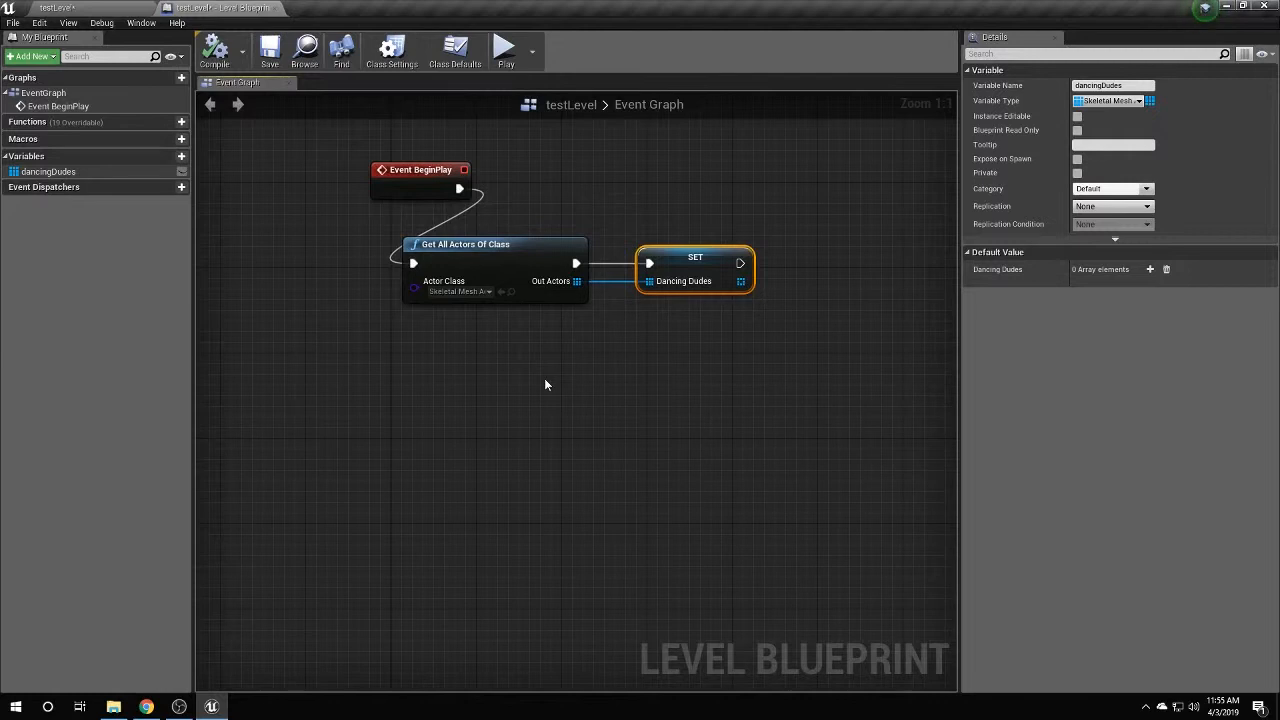
right_click_drag(587, 482, 584, 470)
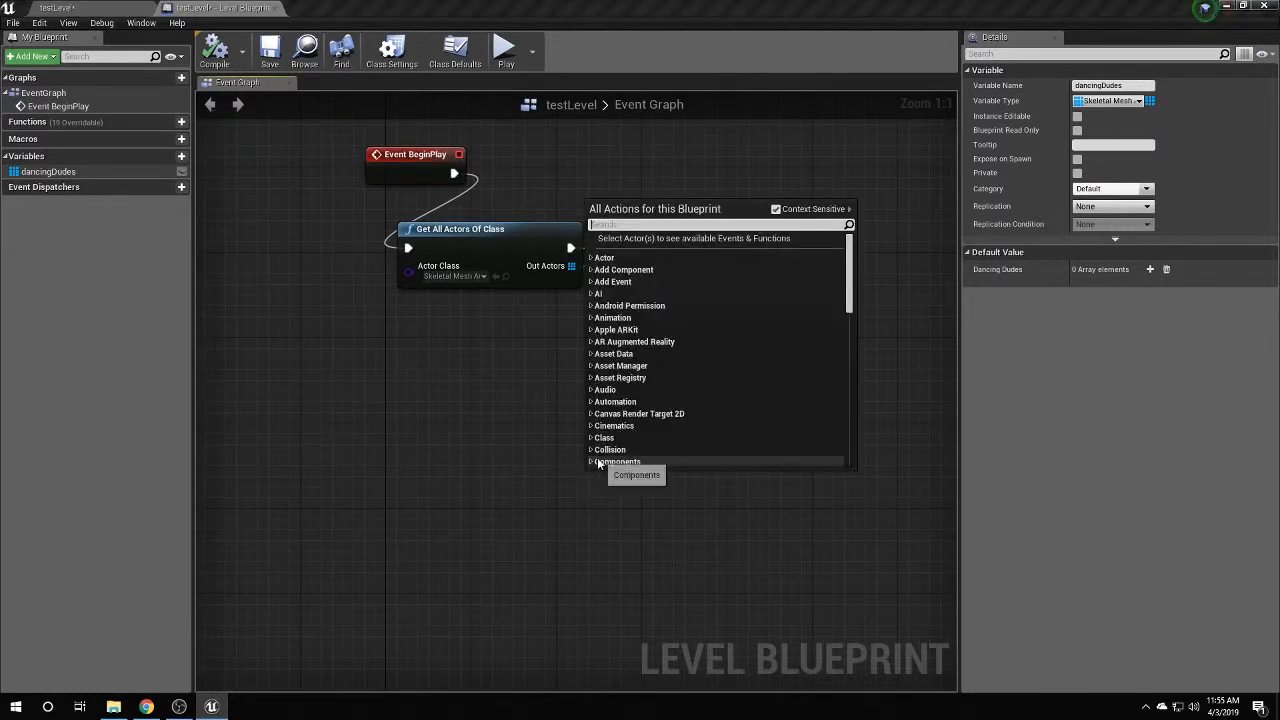
Add a Play Animation node by searching all actions for 'play animation'.
type("play anu")
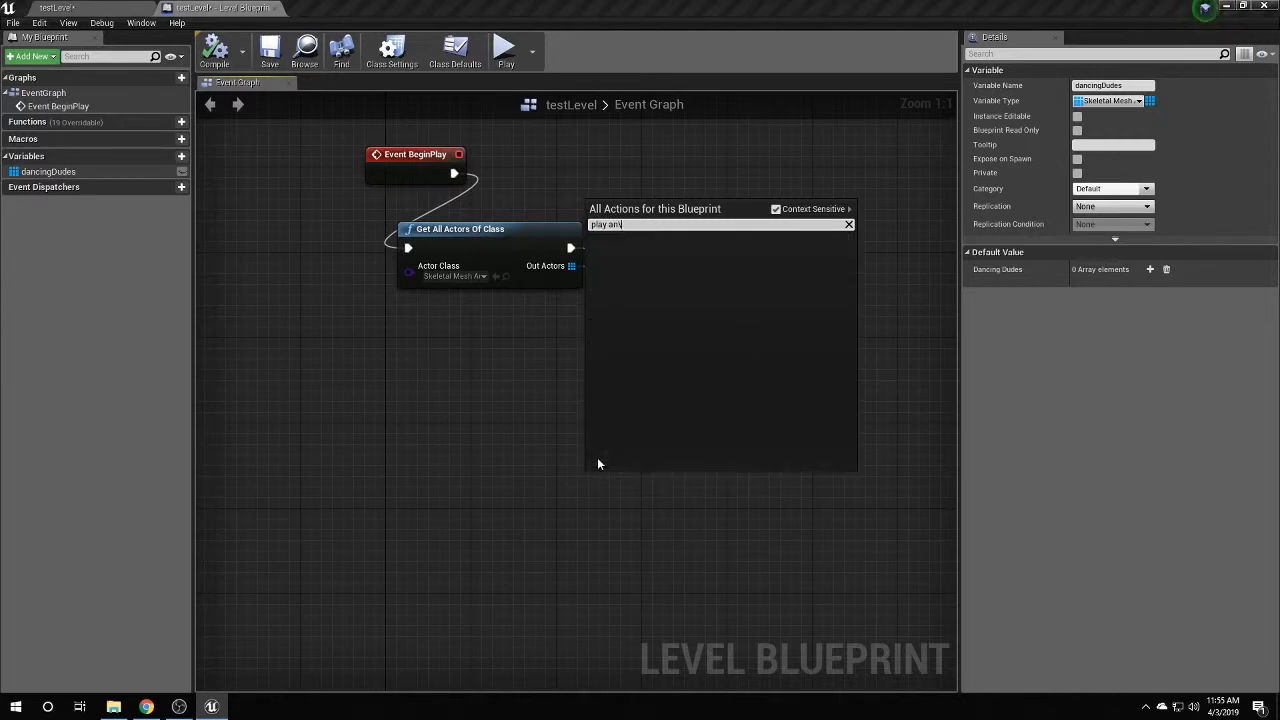
type("imat")
key("BackSpace")
key("BackSpace")
key("BackSpace")
key("BackSpace")
key("BackSpace")
type("imation")
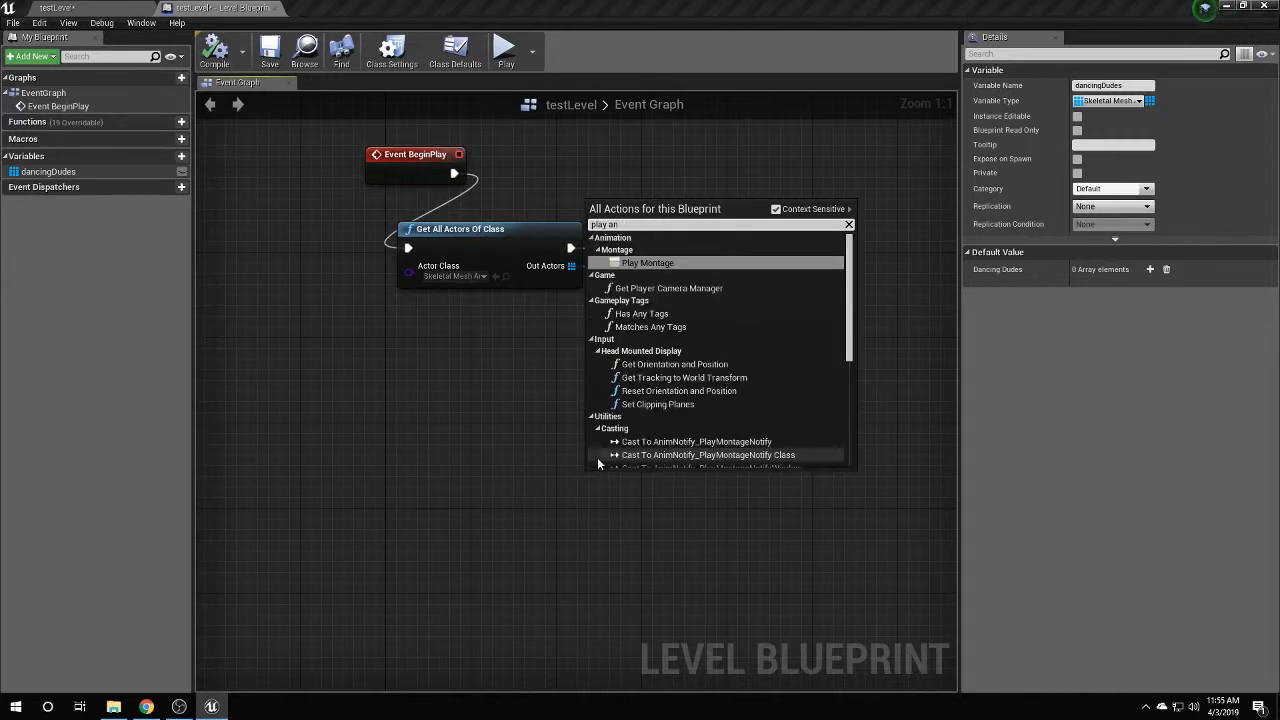
left_click(775, 209)
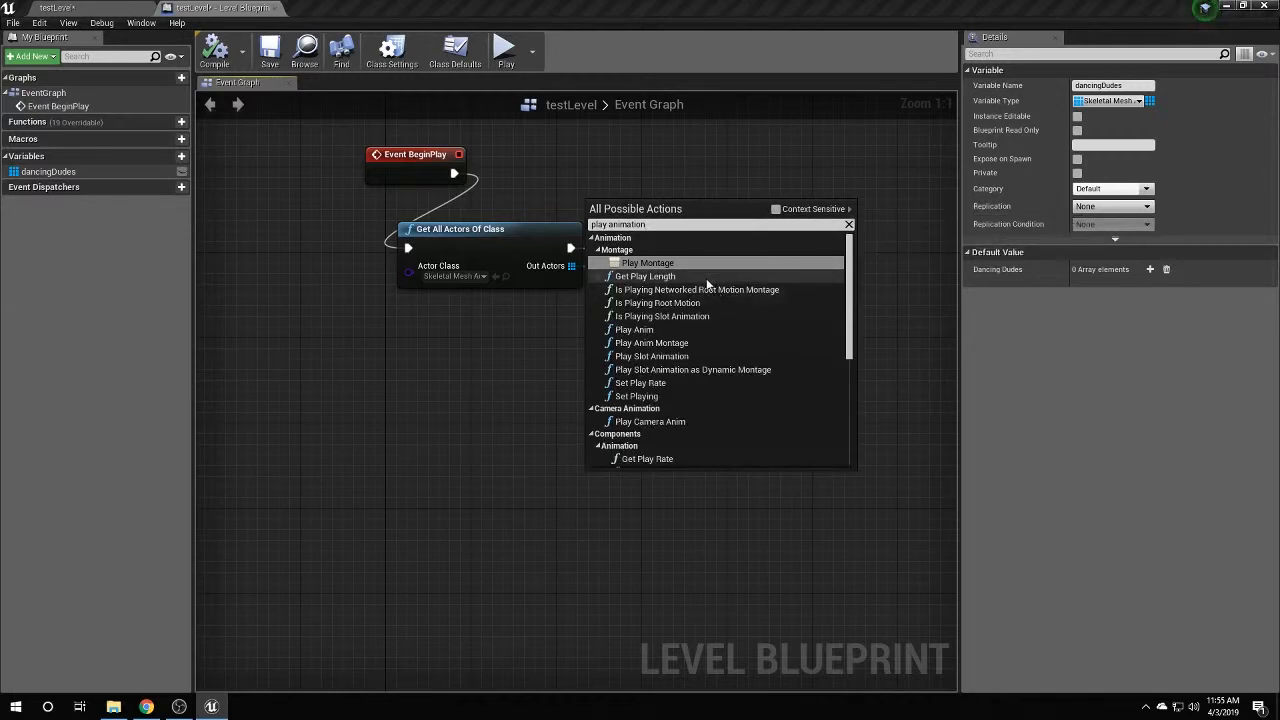
scroll(712, 290, "down", 3)
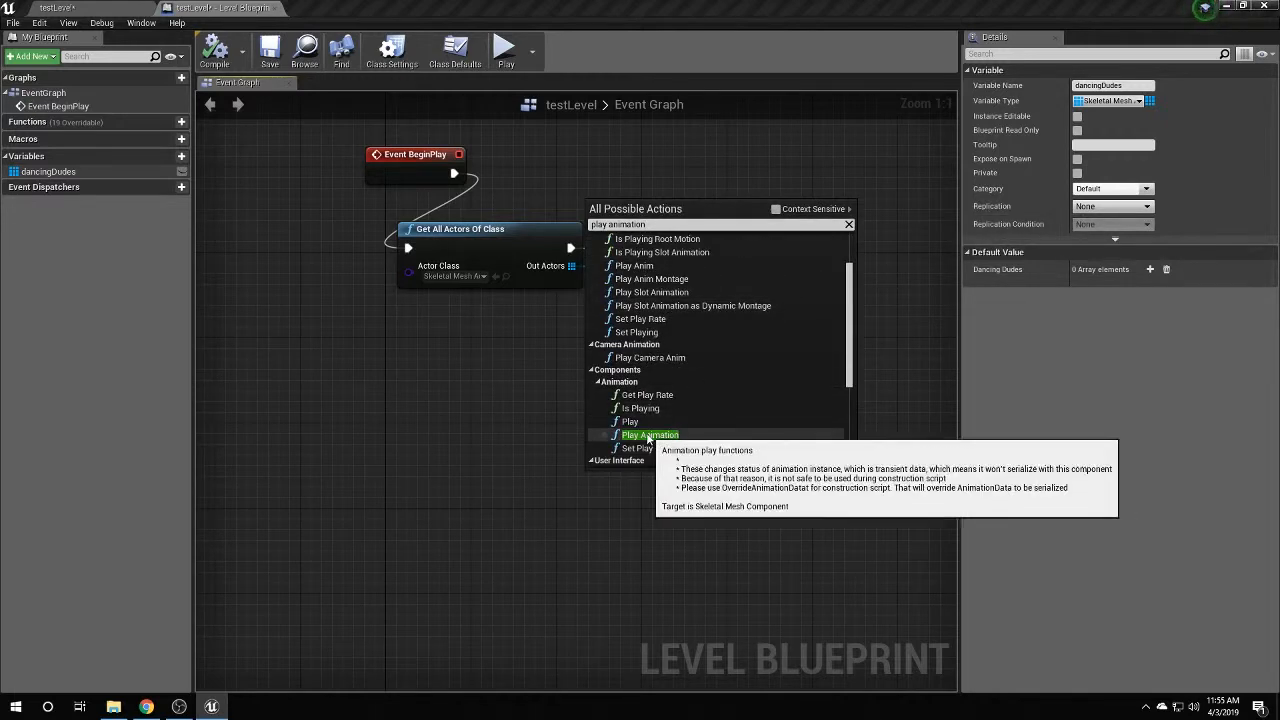
left_click(649, 436)
Set Play Animation's New Anim to Play to the JonataWu MoCap animation and add a Dancing Dudes getter.
left_click_drag(645, 474, 613, 442)
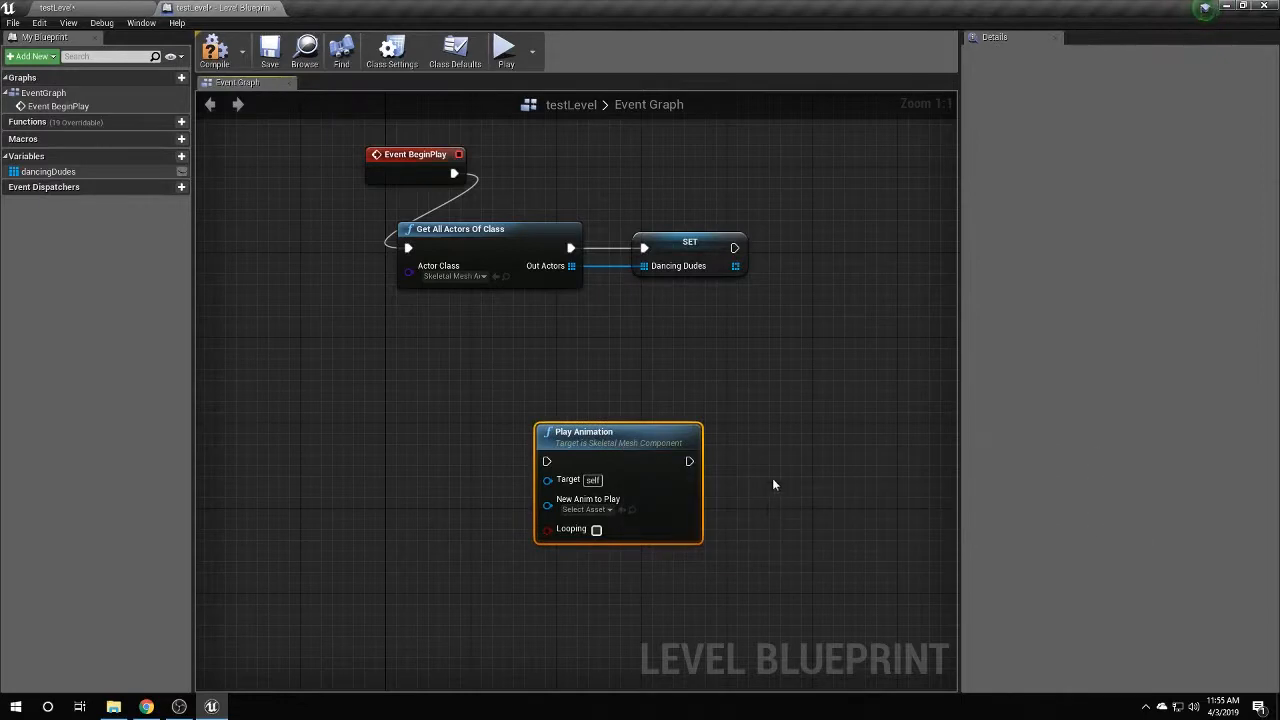
right_click_drag(772, 485, 904, 387)
left_click(716, 412)
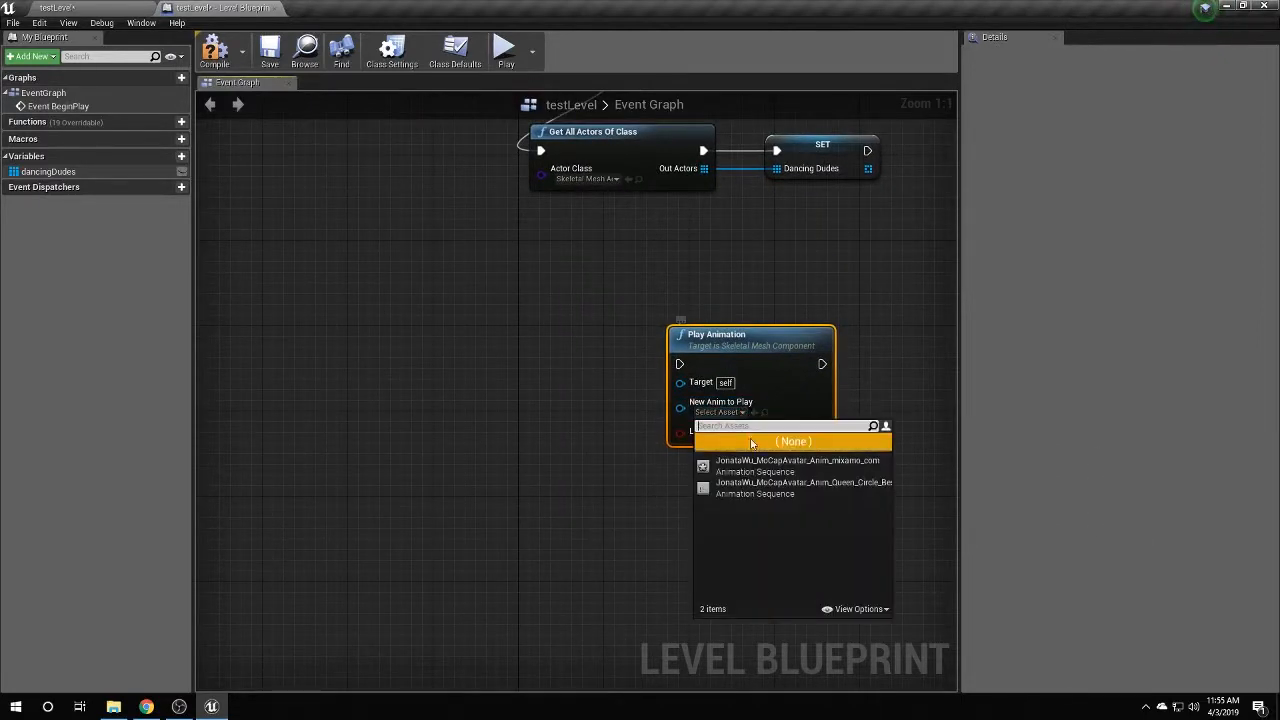
left_click(790, 487)
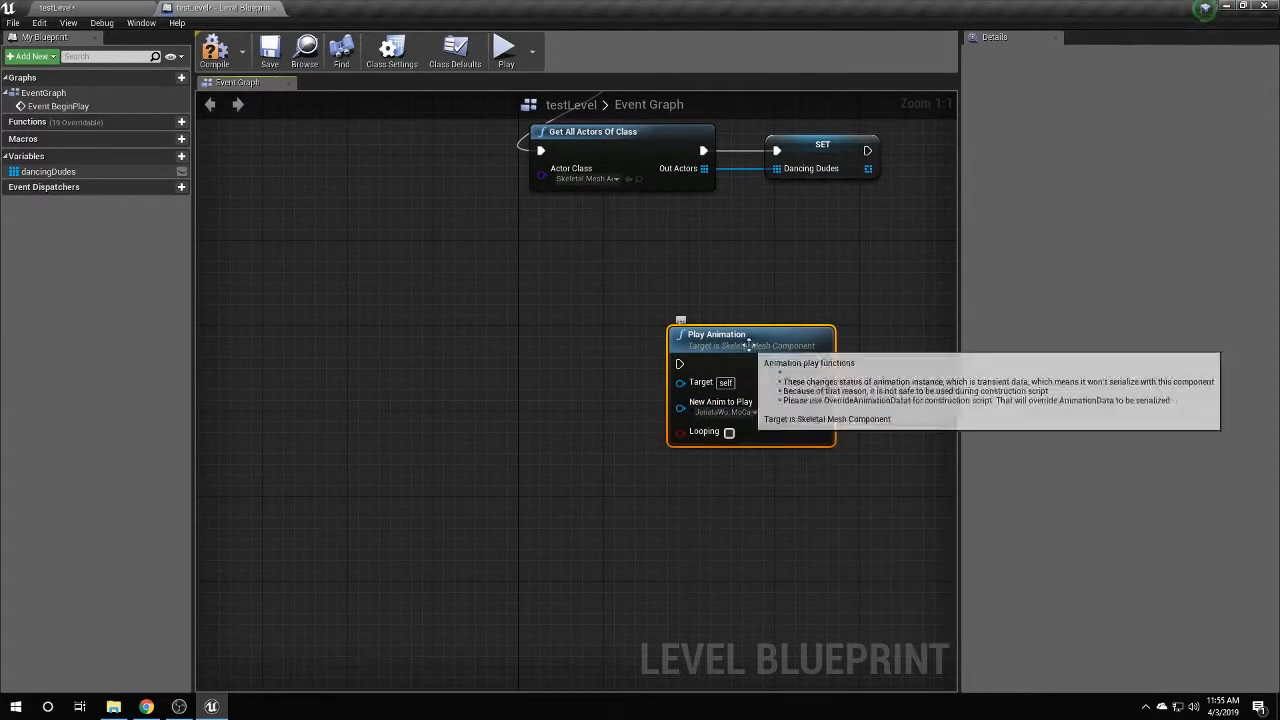
left_click_drag(748, 345, 737, 345)
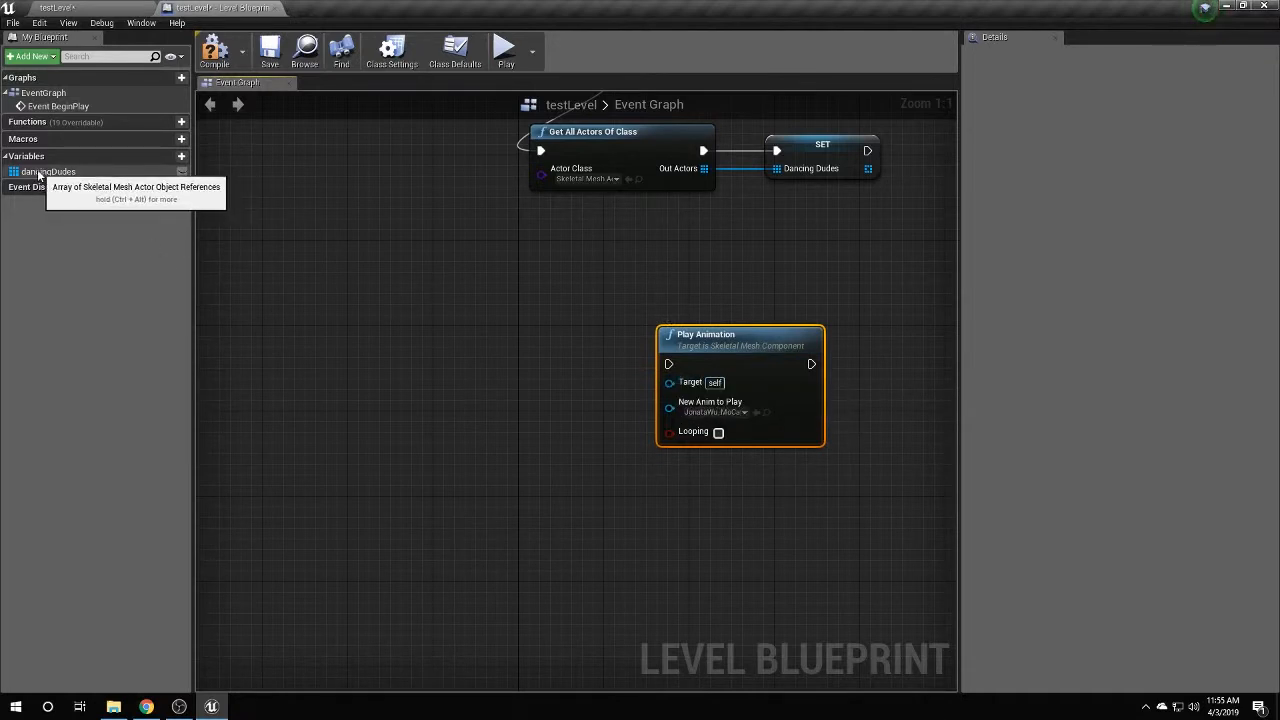
left_click_drag(38, 175, 372, 345)
left_click(420, 356)
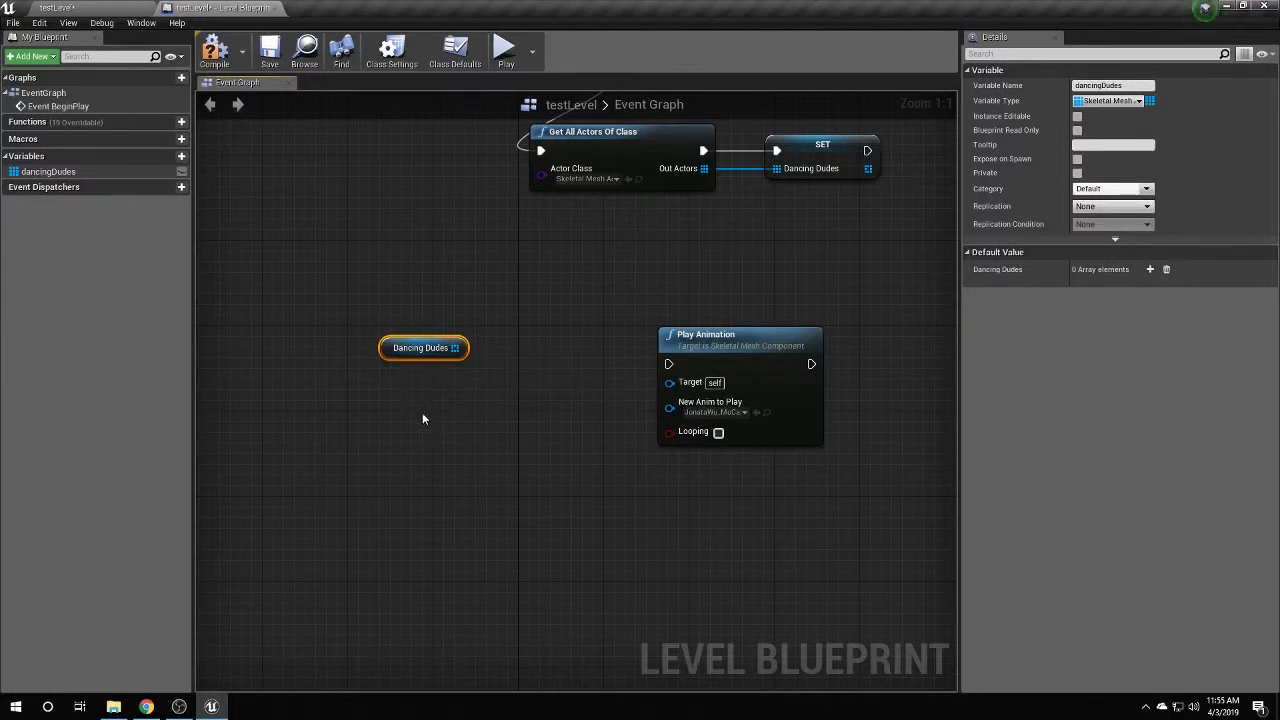
Feed a Dancing Dudes array Get element into Play Animation's Target and enable Looping.
left_click_drag(458, 347, 509, 378)
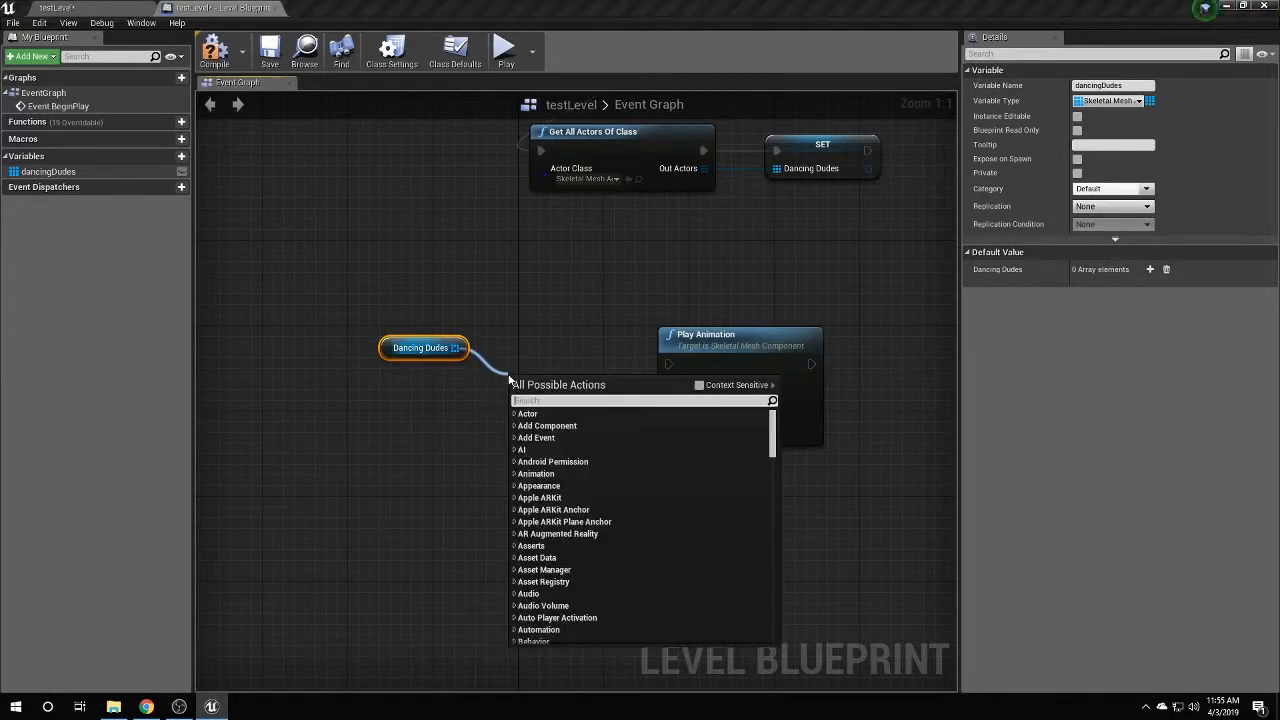
type("get")
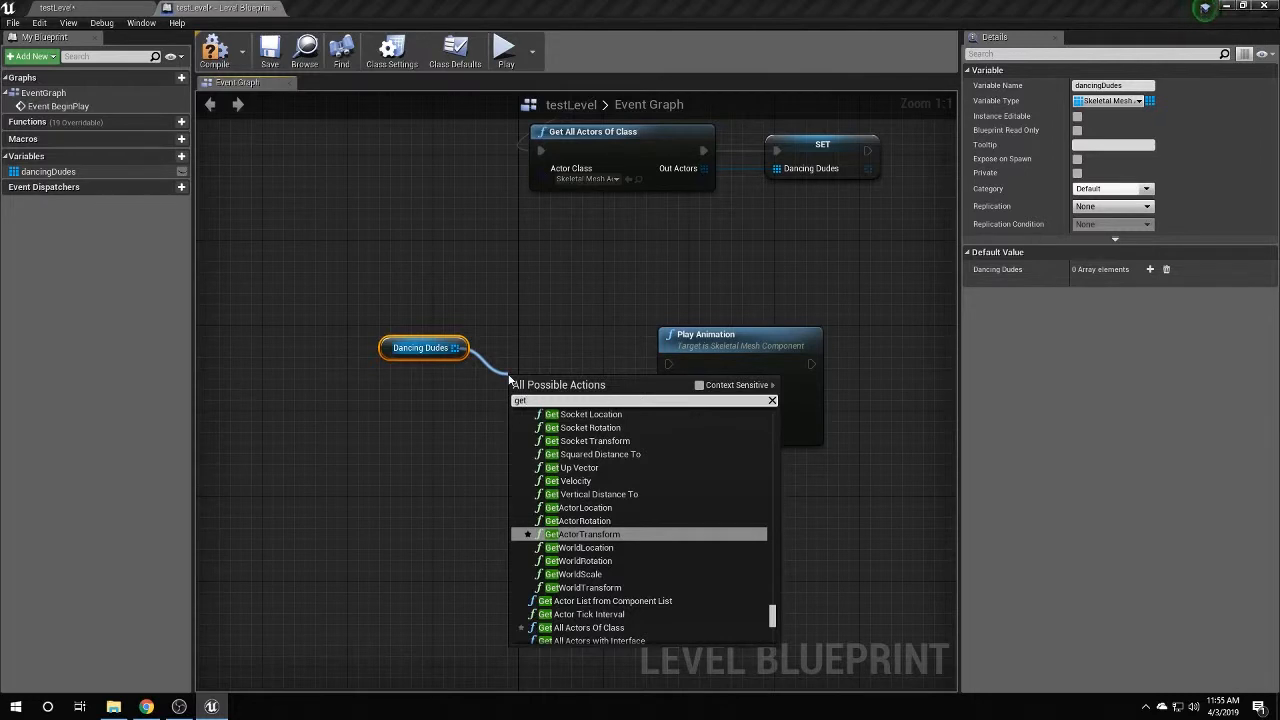
left_click(699, 385)
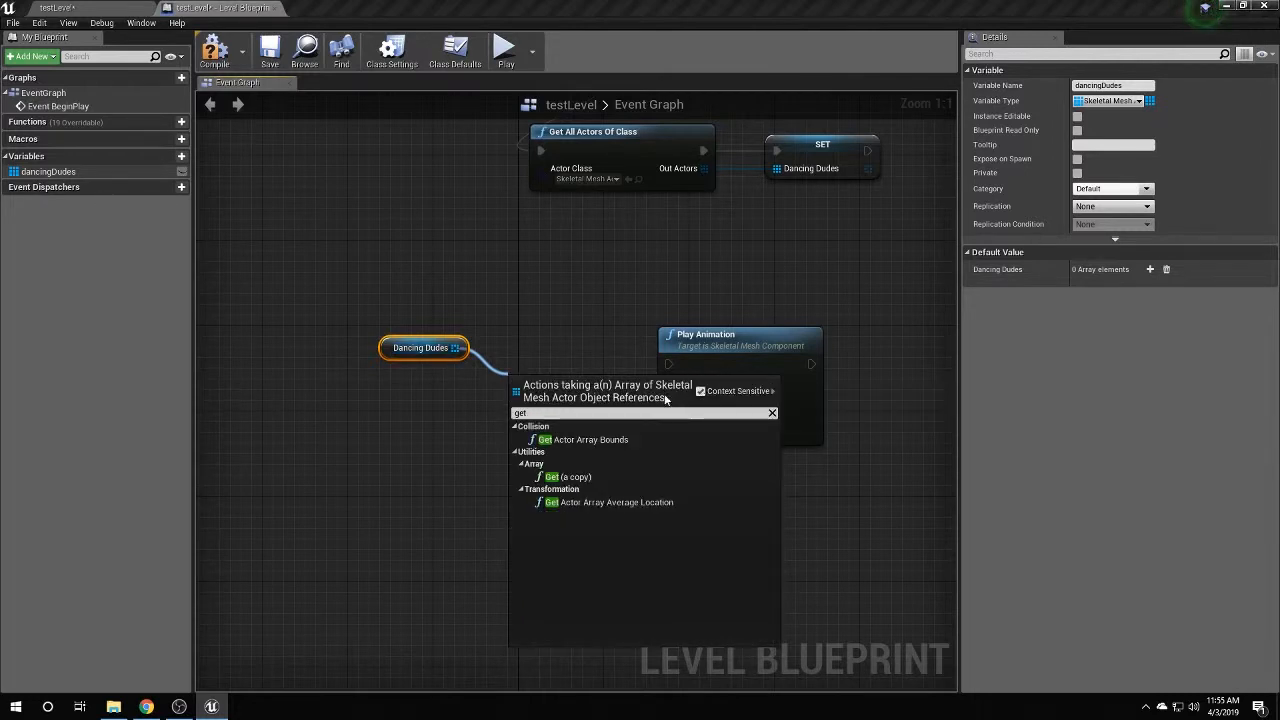
left_click(612, 476)
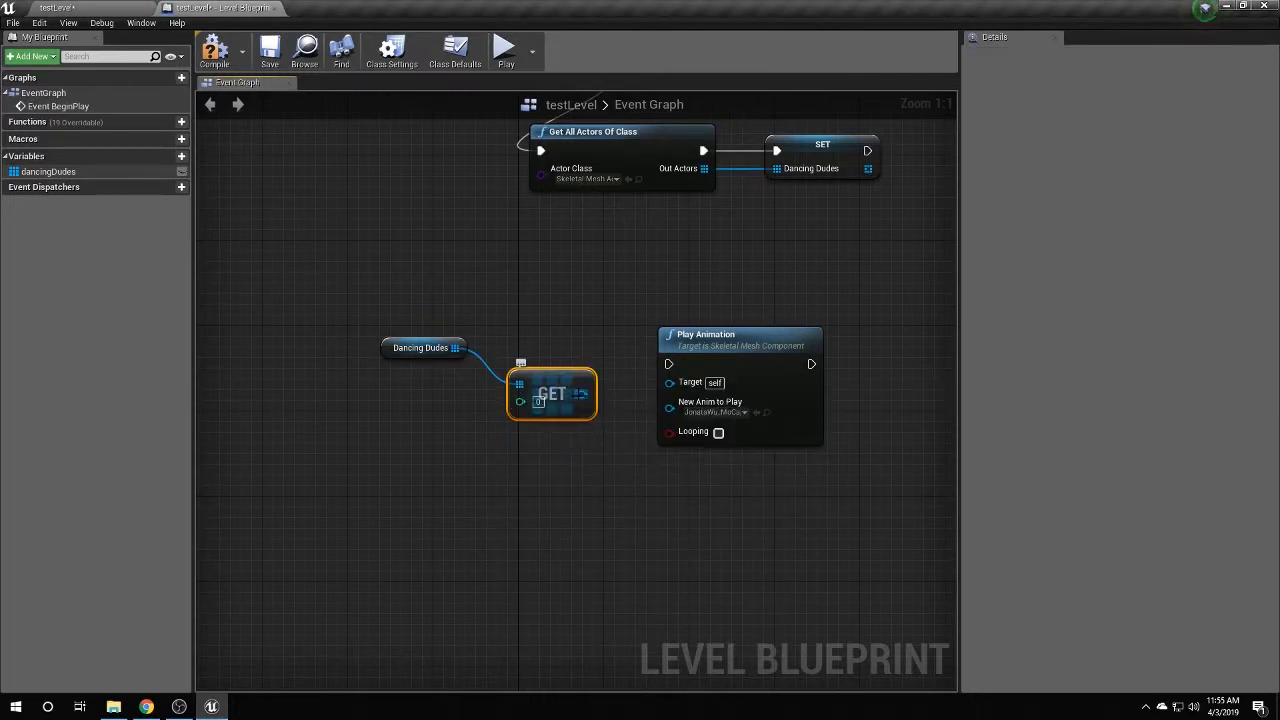
left_click_drag(582, 394, 672, 385)
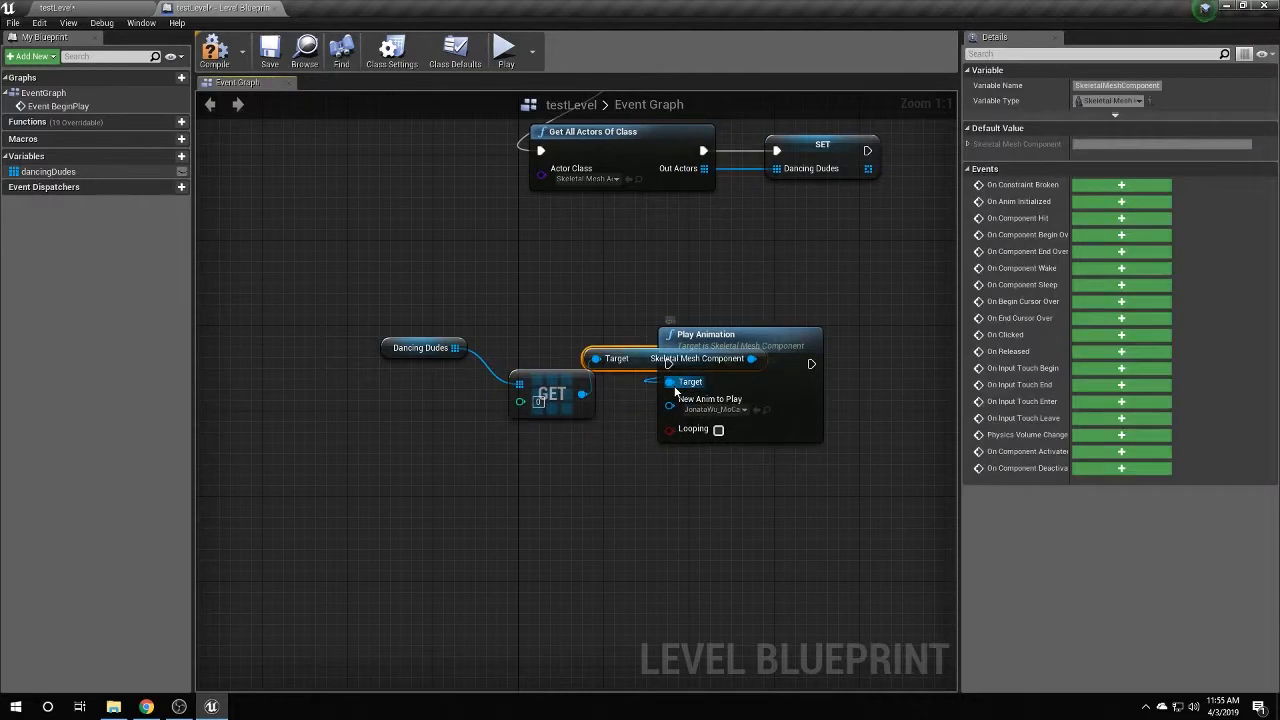
left_click_drag(620, 350, 686, 477)
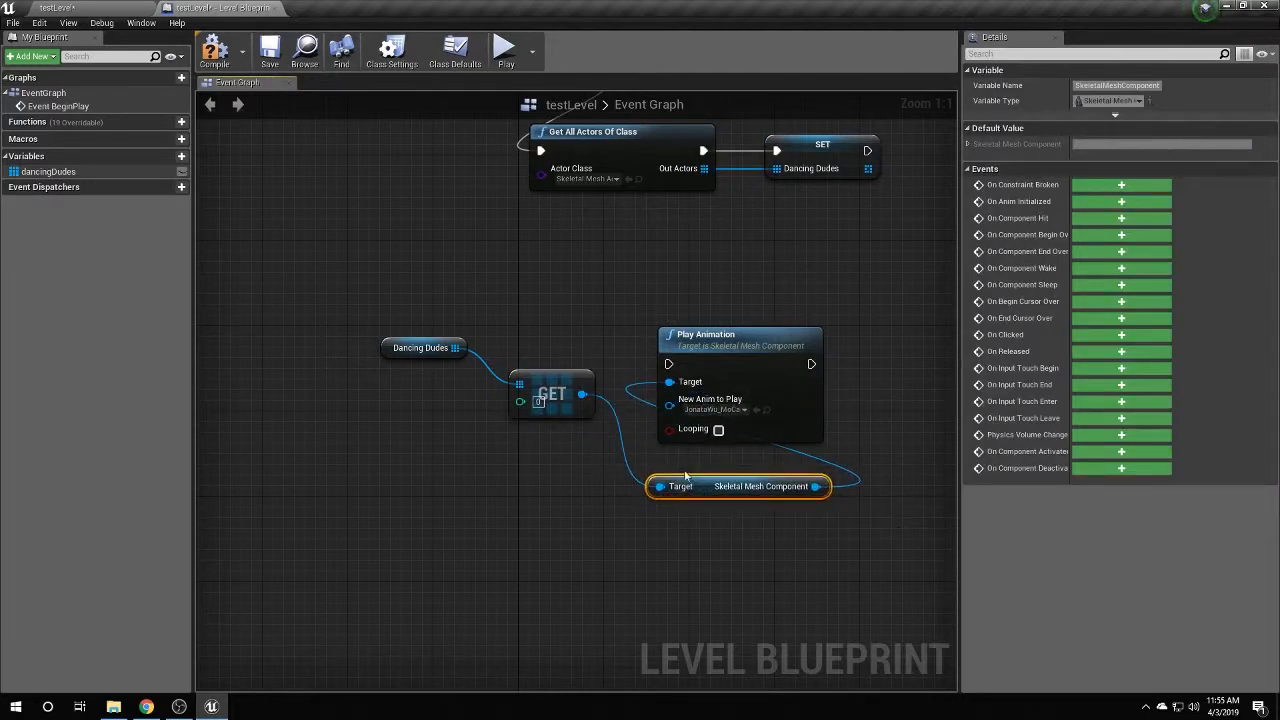
left_click_drag(714, 350, 691, 338)
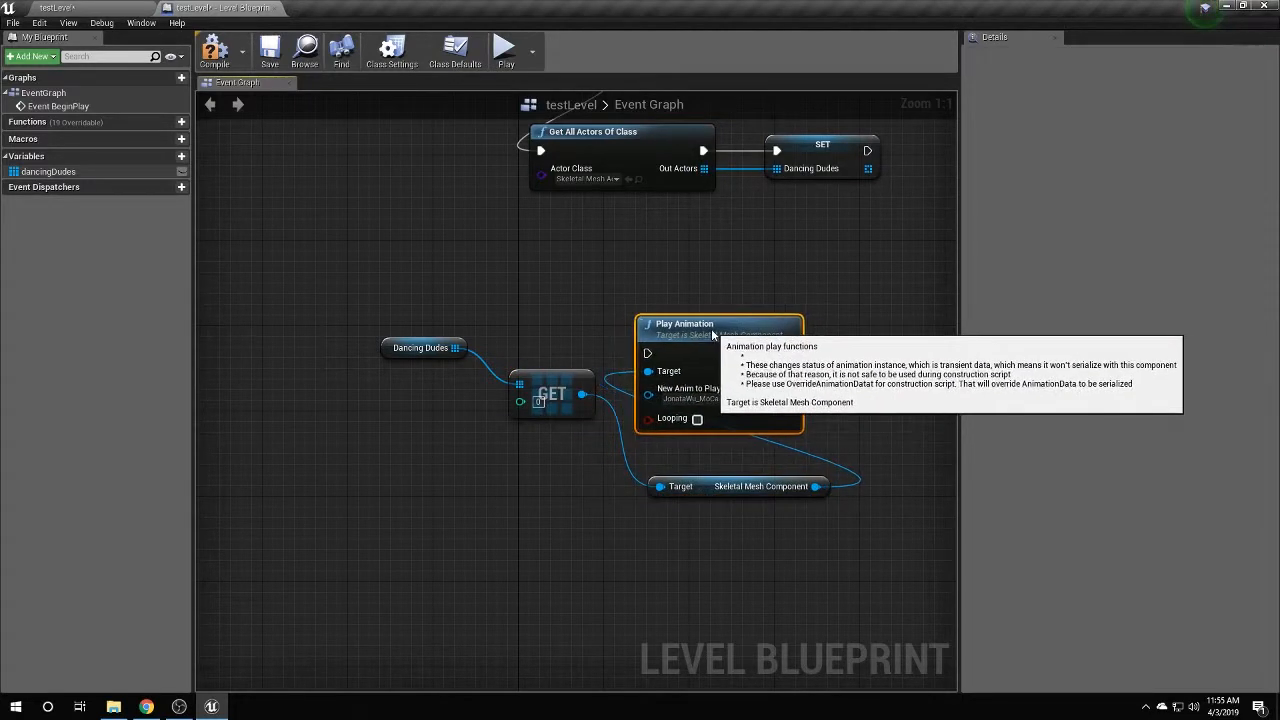
left_click(697, 420)
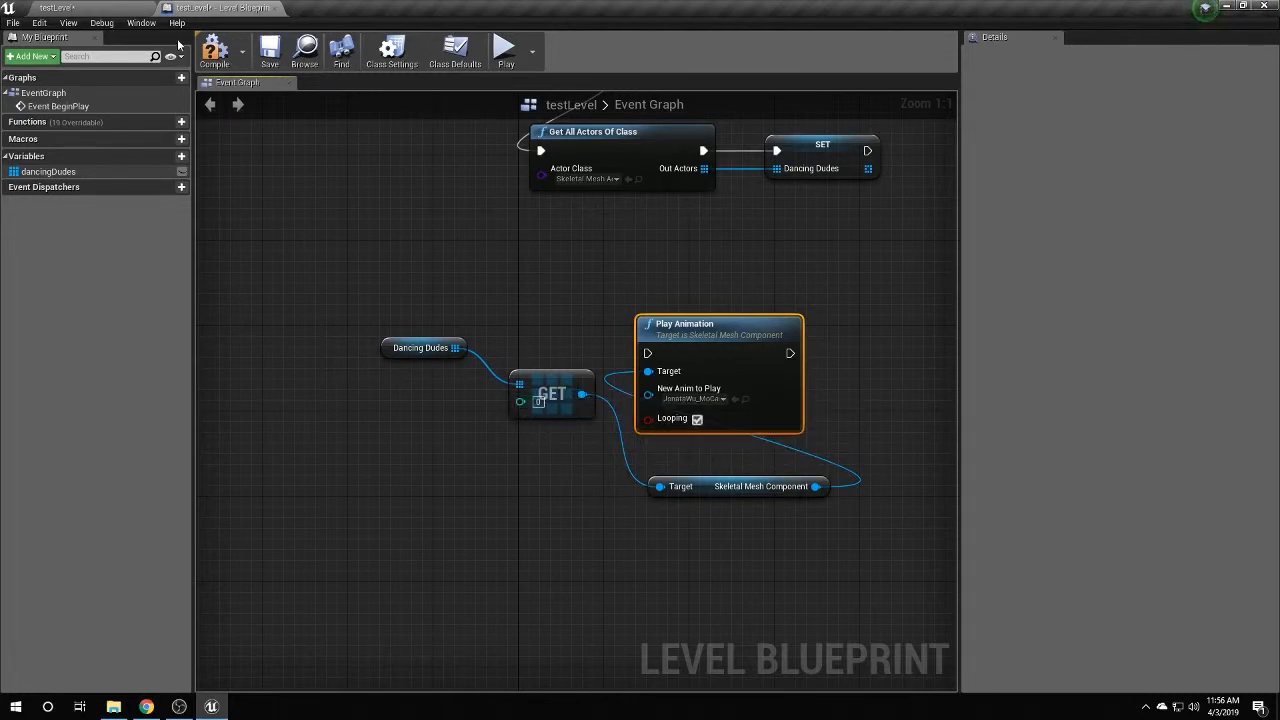
left_click(115, 8)
Inspect each of the seven MoCap avatar actors listed in the World Outliner.
left_click(1112, 133)
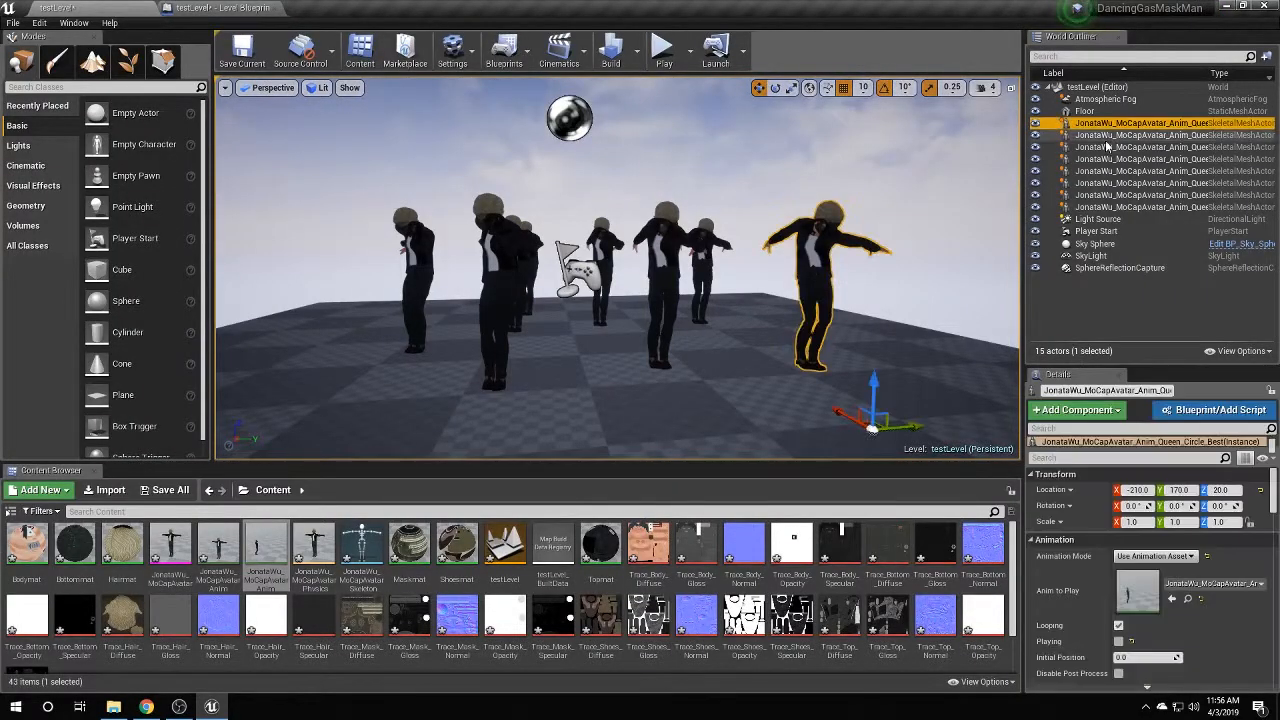
left_click(1107, 146)
left_click(1103, 158)
left_click(1102, 170)
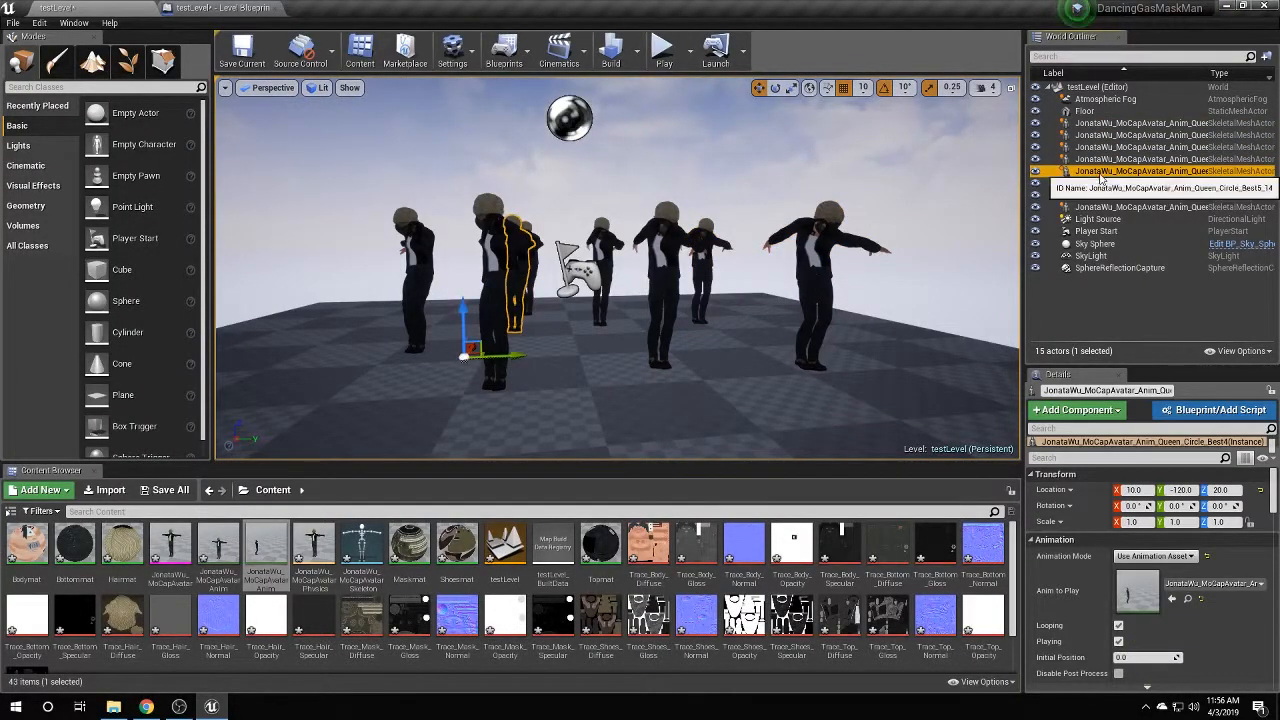
left_click(1102, 182)
left_click(1101, 195)
left_click(1100, 208)
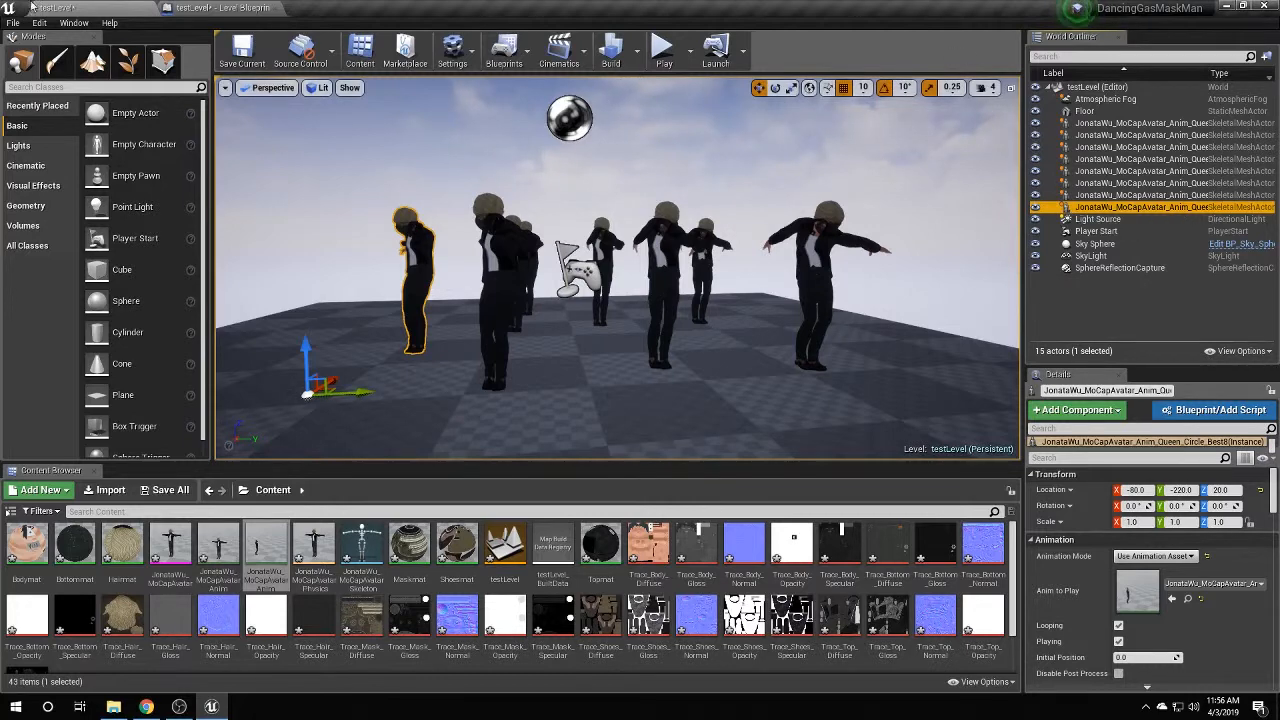
left_click(201, 7)
Add a Random Integer in Range node (Min 0, Max 7) and wire its Return Value into the Dancing Dudes GET index.
right_click(367, 437)
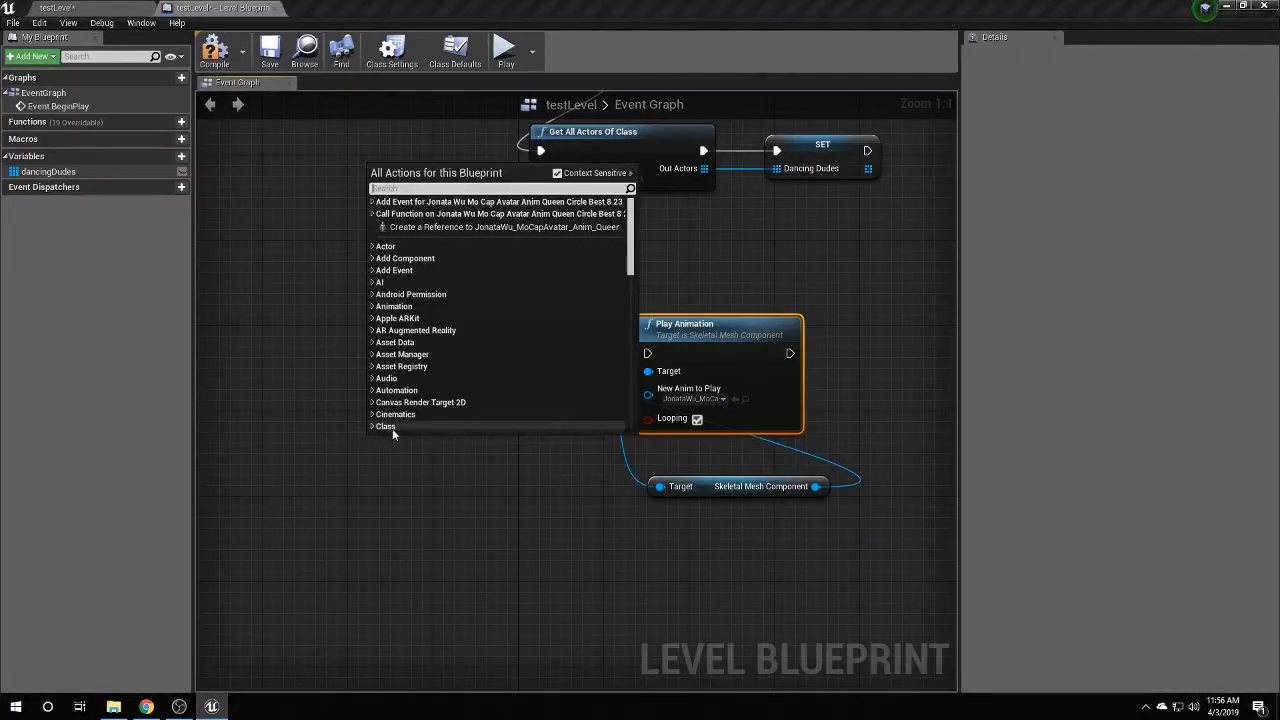
type("random")
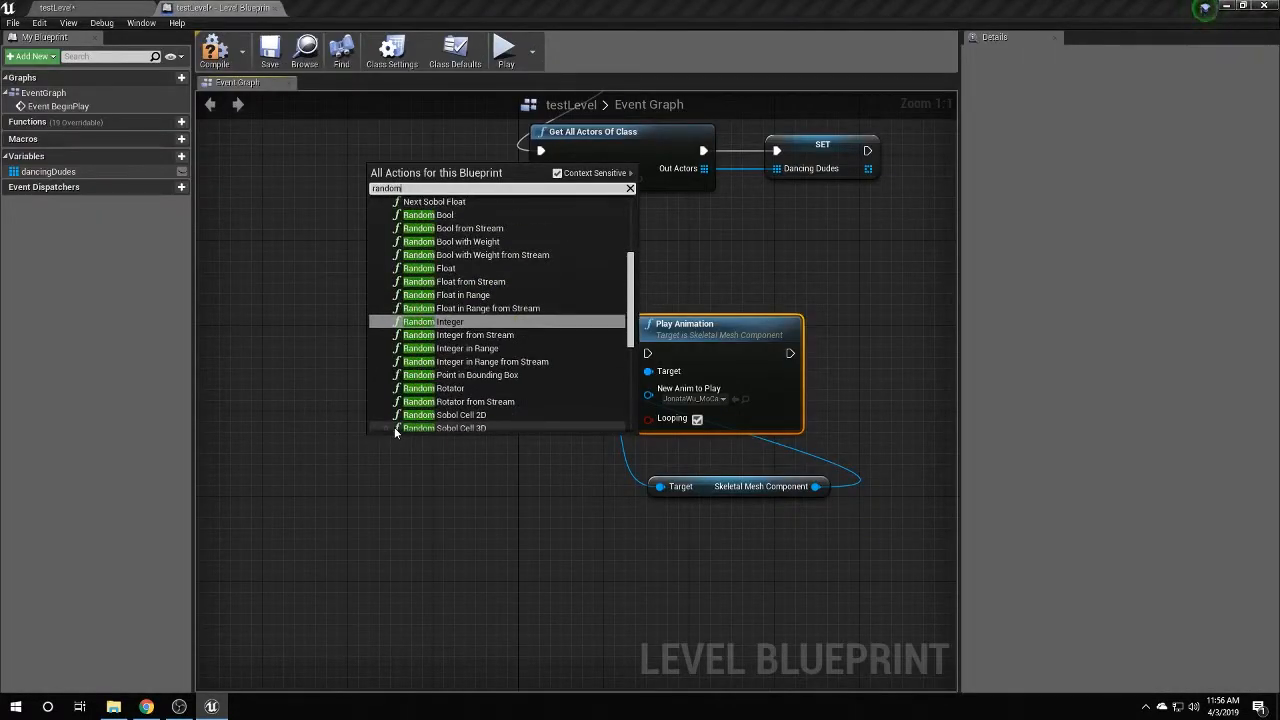
type(" inte")
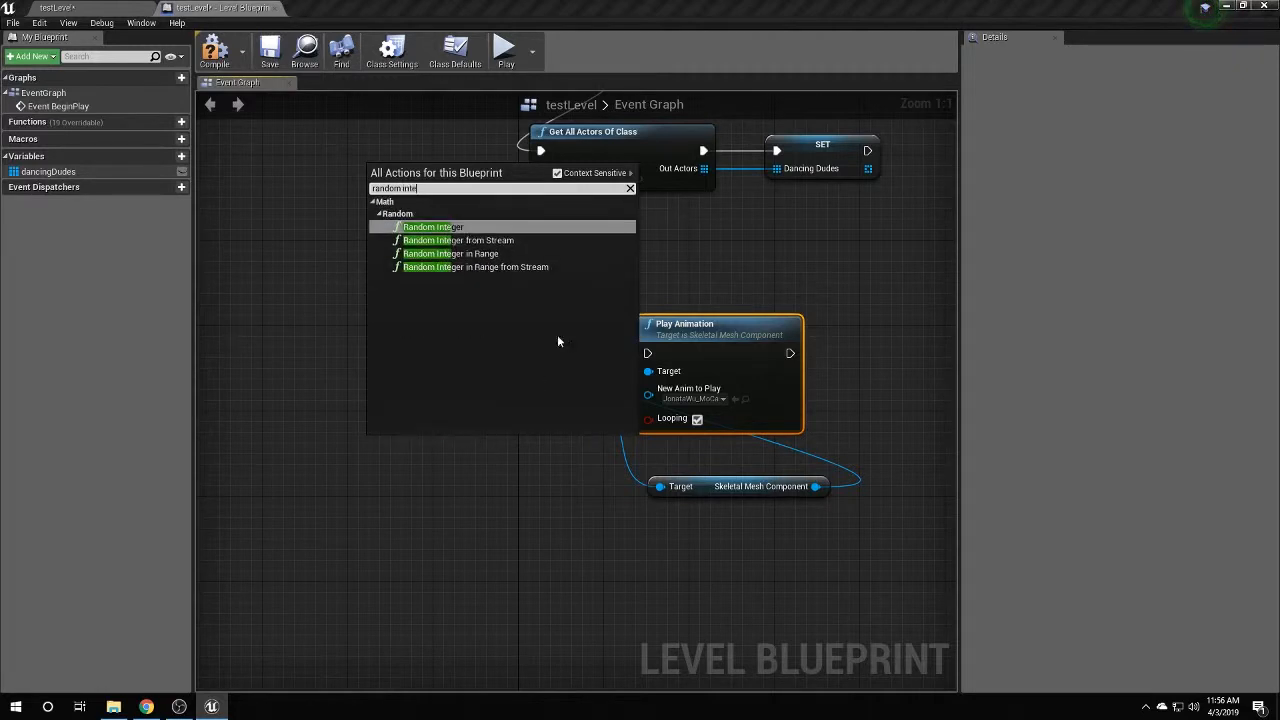
left_click(450, 253)
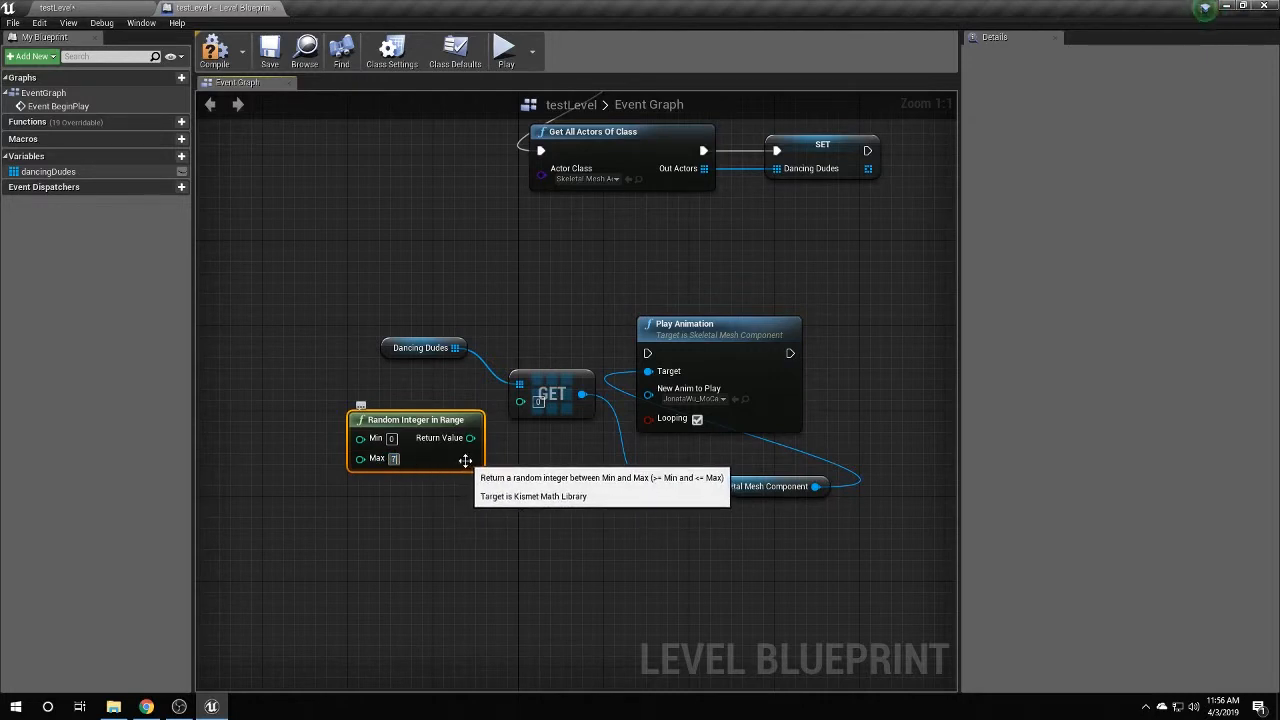
left_click_drag(466, 441, 520, 401)
left_click_drag(424, 417, 424, 407)
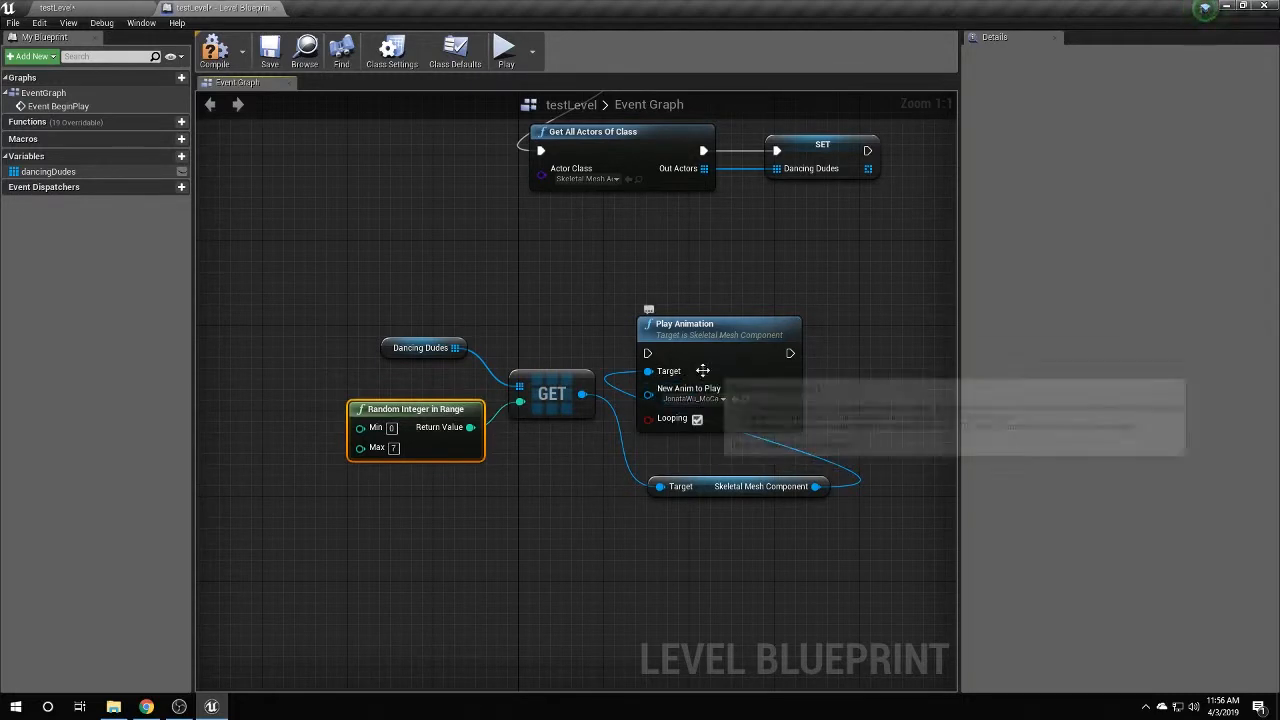
Add a P key event with Pressed wired to Play Animation's exec pin, then save the level.
right_click(516, 271)
type("key p")
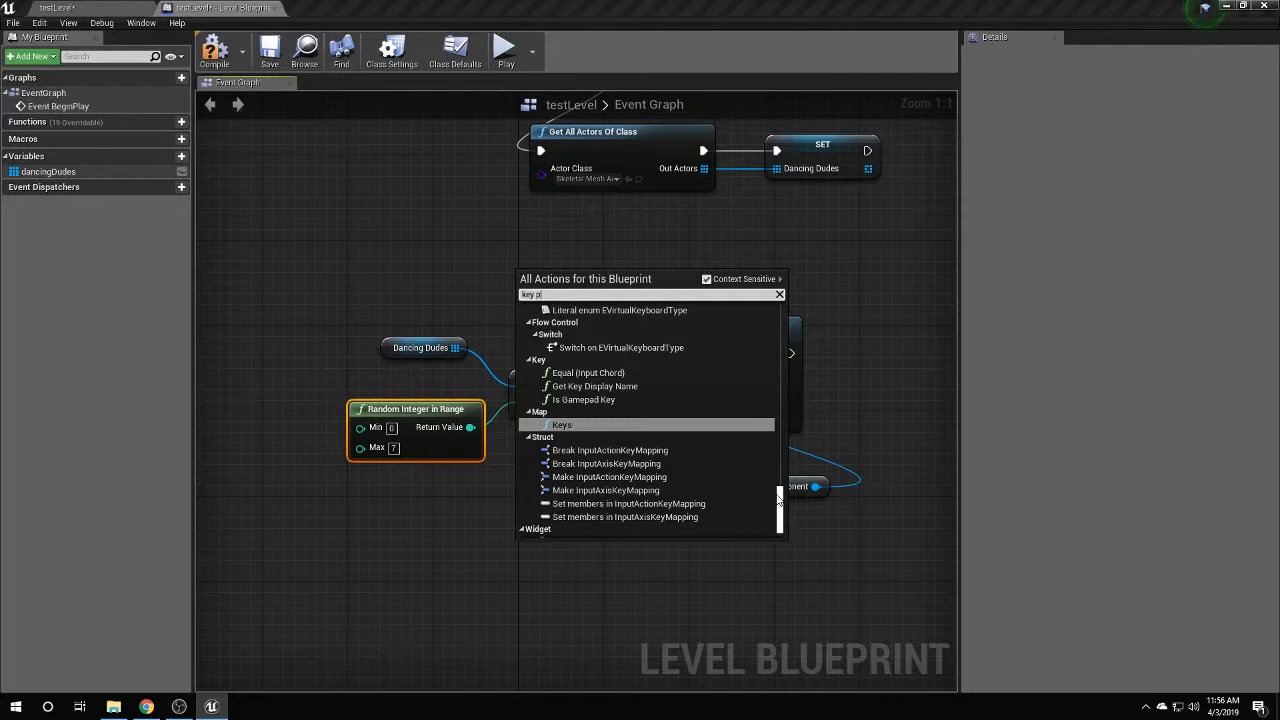
left_click_drag(778, 501, 777, 479)
scroll(643, 390, "up", 5)
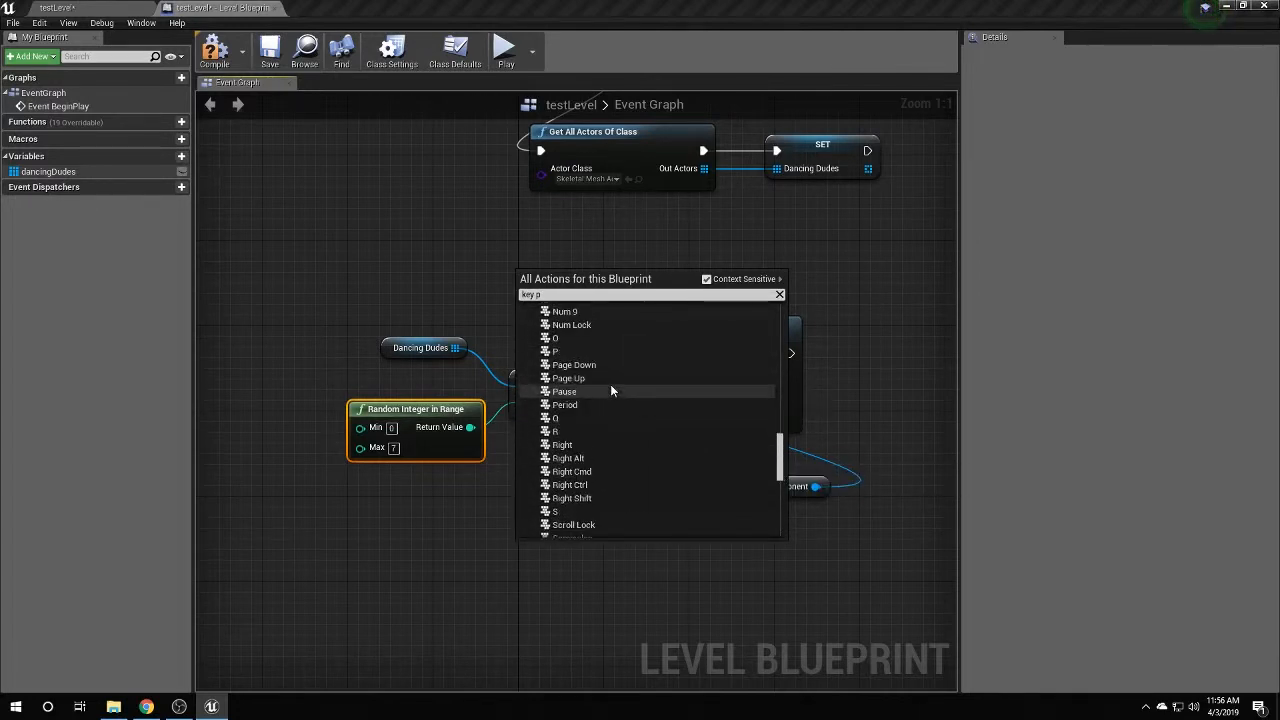
left_click(560, 351)
left_click_drag(566, 299, 648, 353)
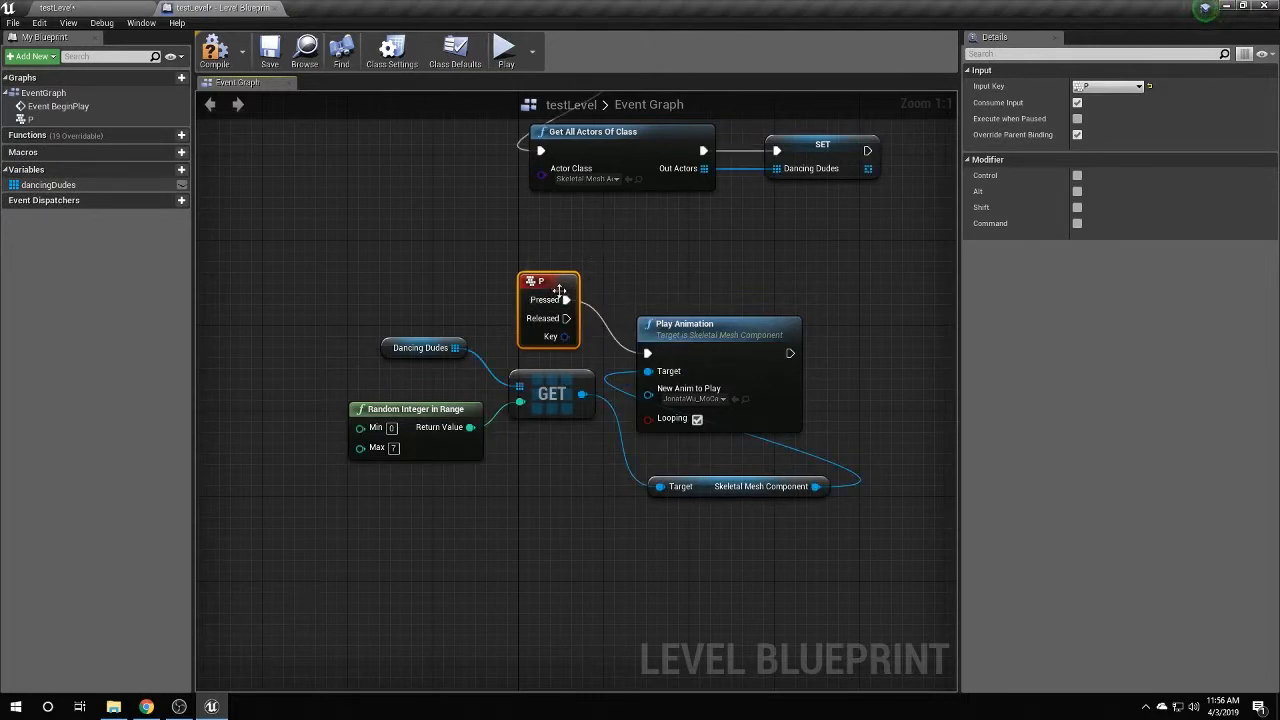
left_click_drag(560, 290, 549, 269)
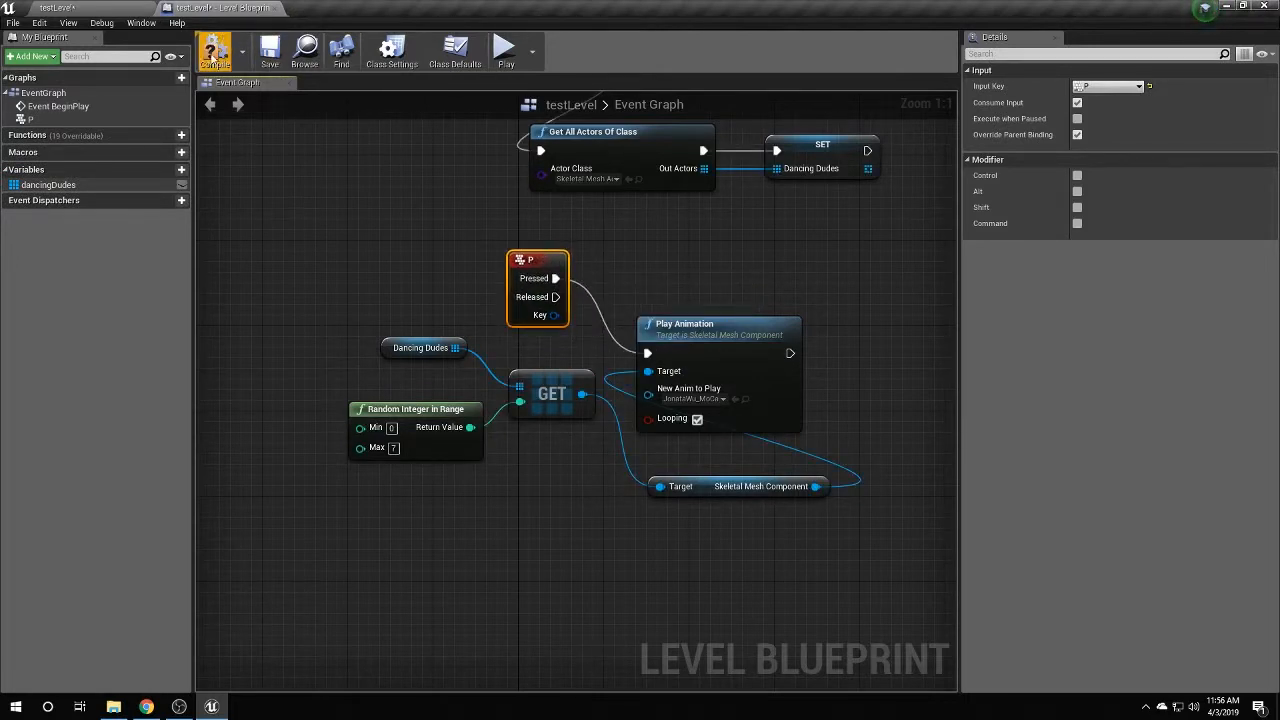
left_click(270, 50)
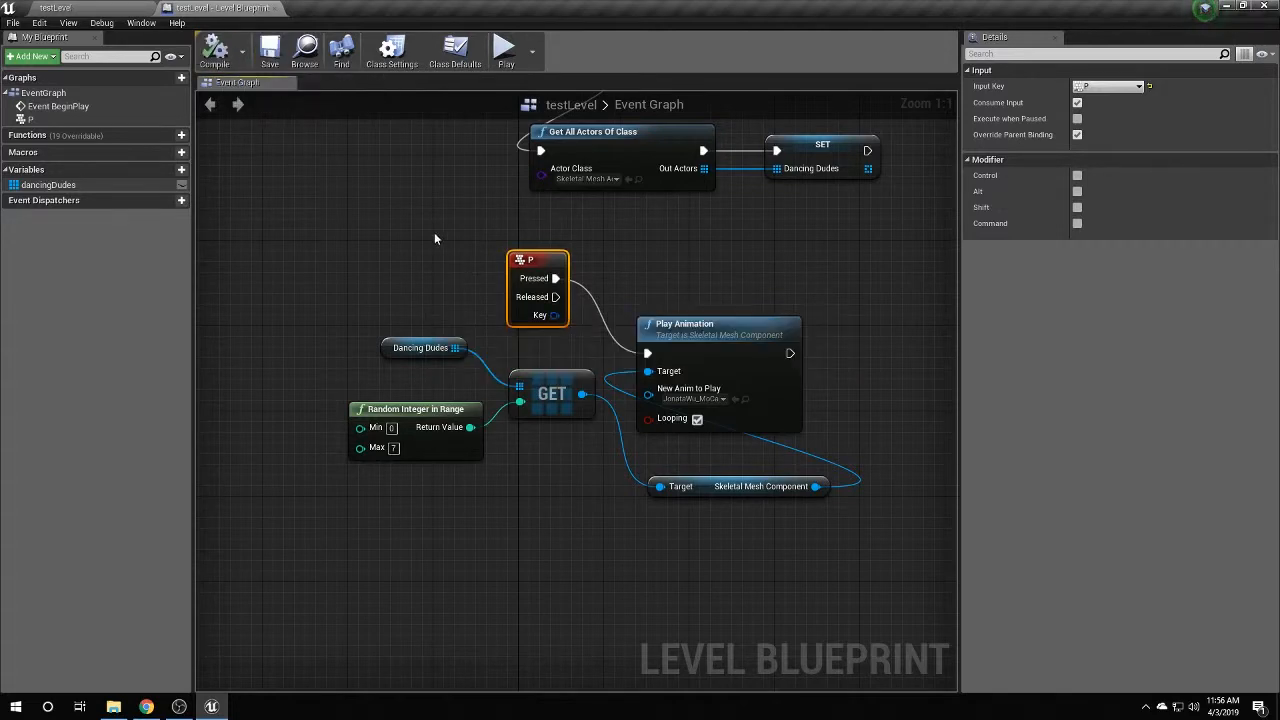
left_click(89, 7)
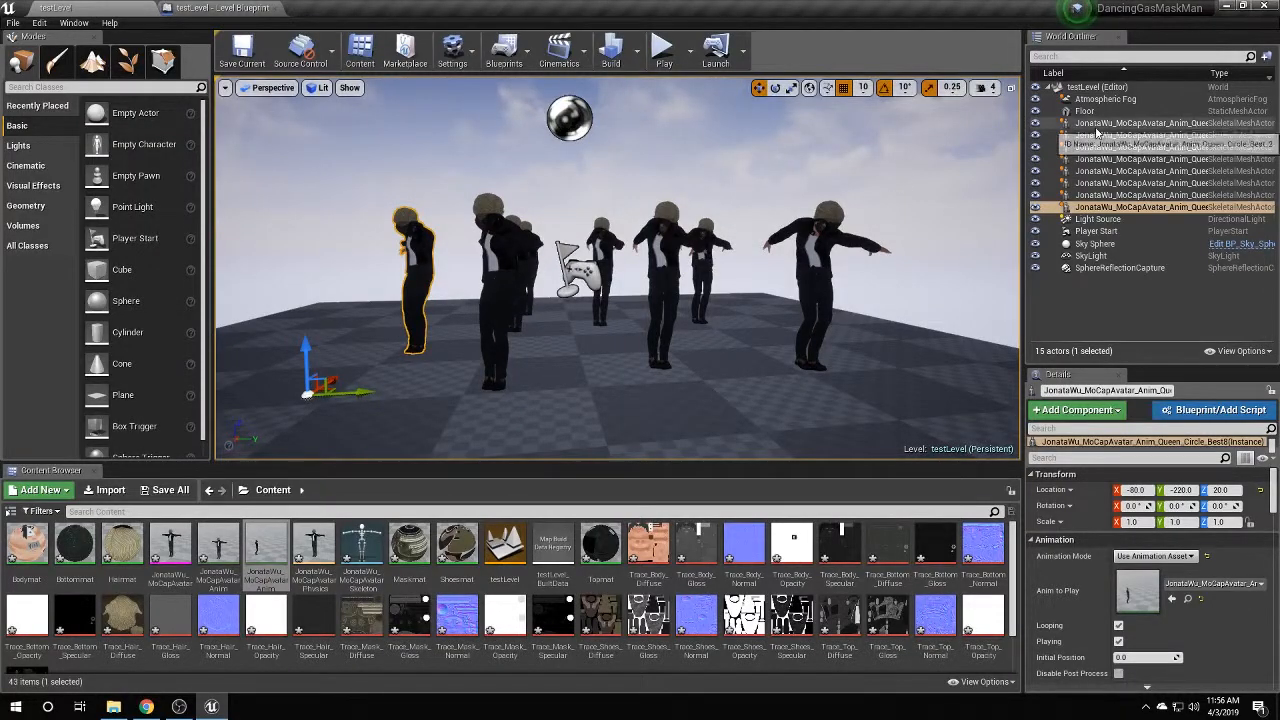
Untick Playing on all eight MoCap avatar actors and save the current level.
left_click(1100, 206, "shift")
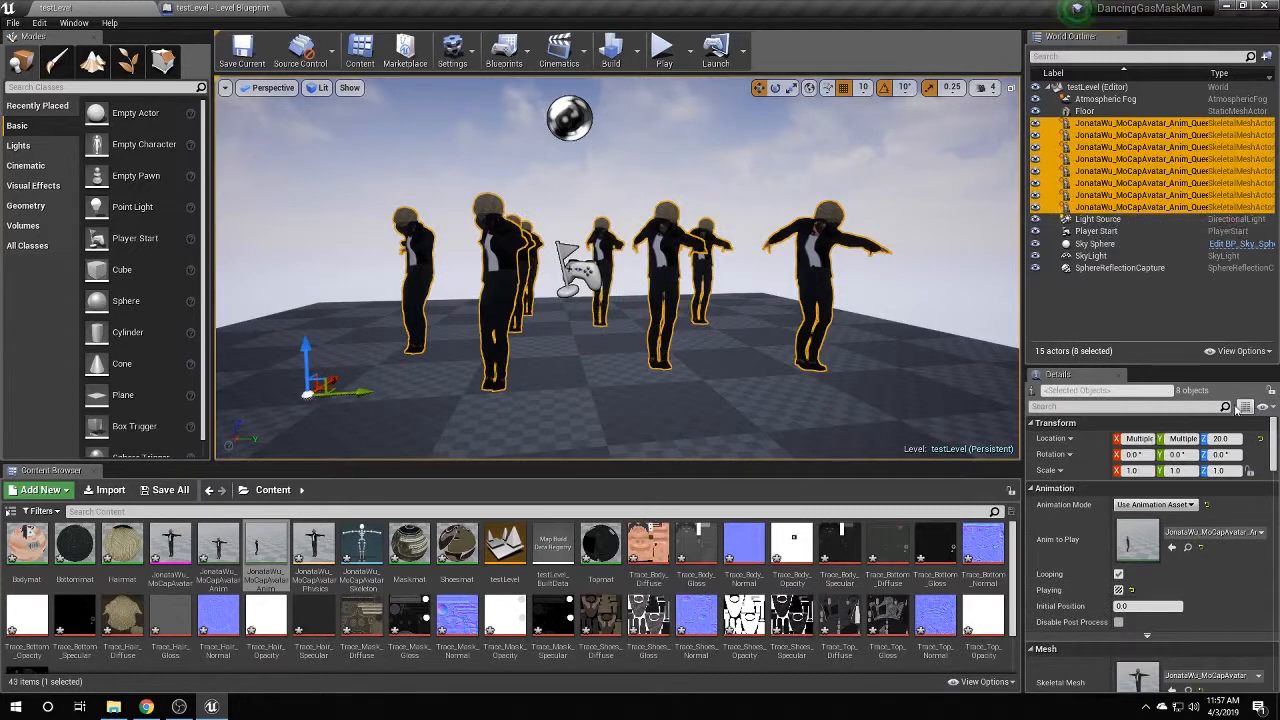
left_click(1118, 590)
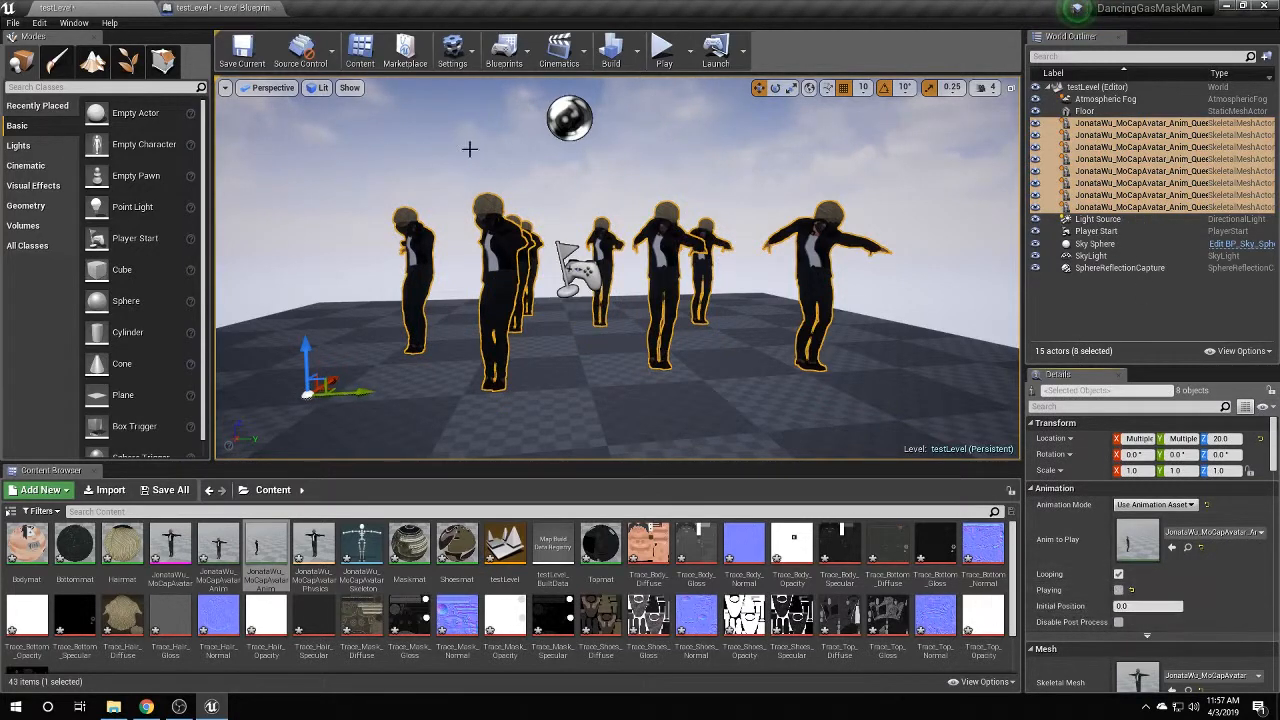
left_click(250, 57)
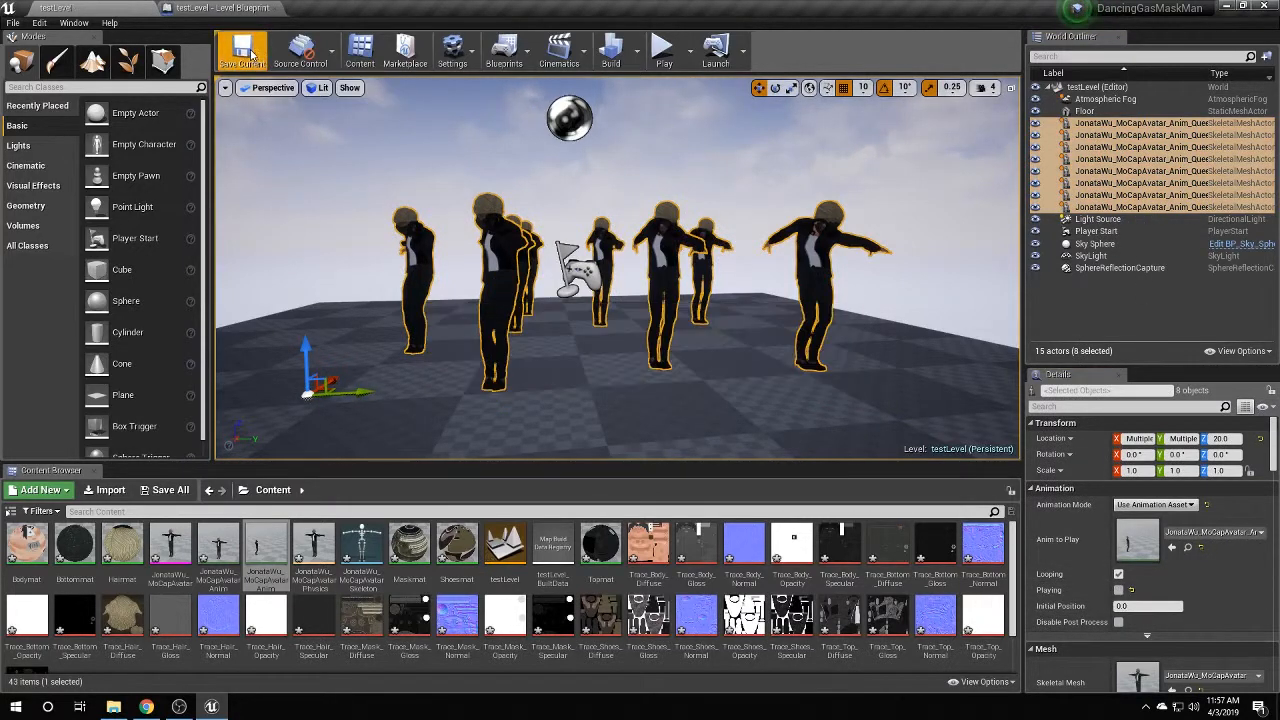
Play testLevel in the editor and move the camera back to view all dancers.
left_click(663, 50)
left_click(715, 290)
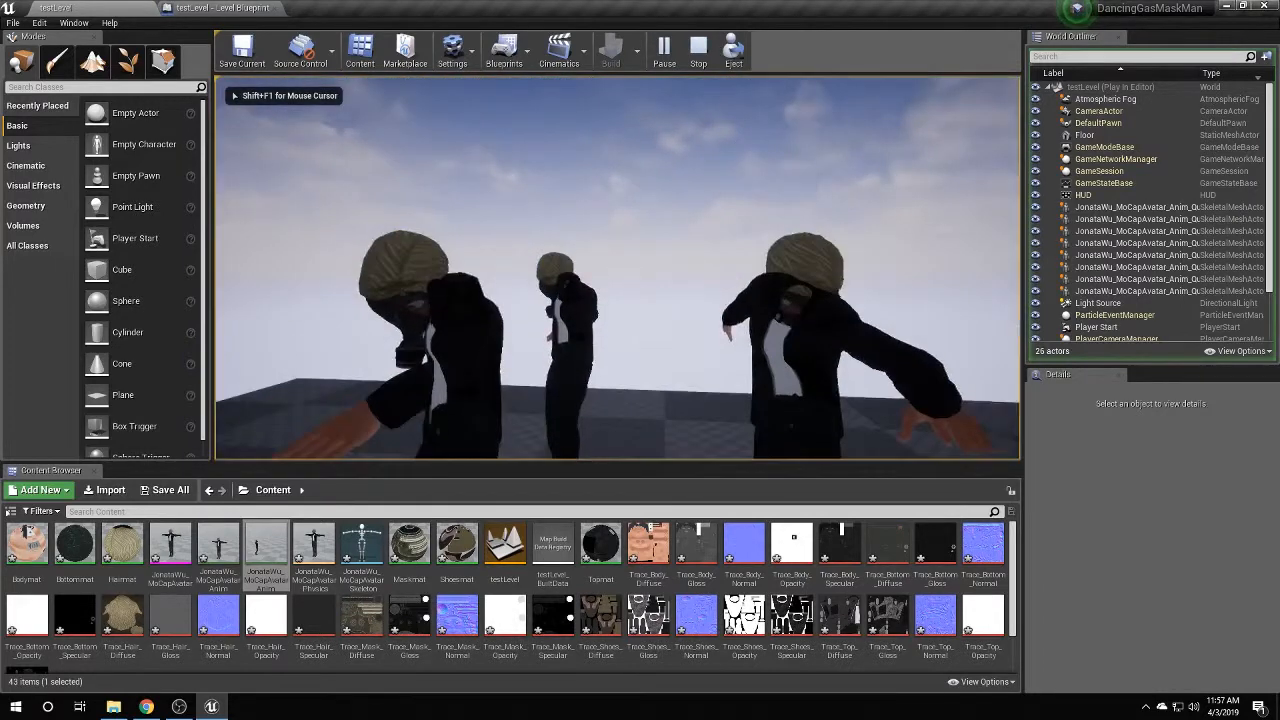
key("s")
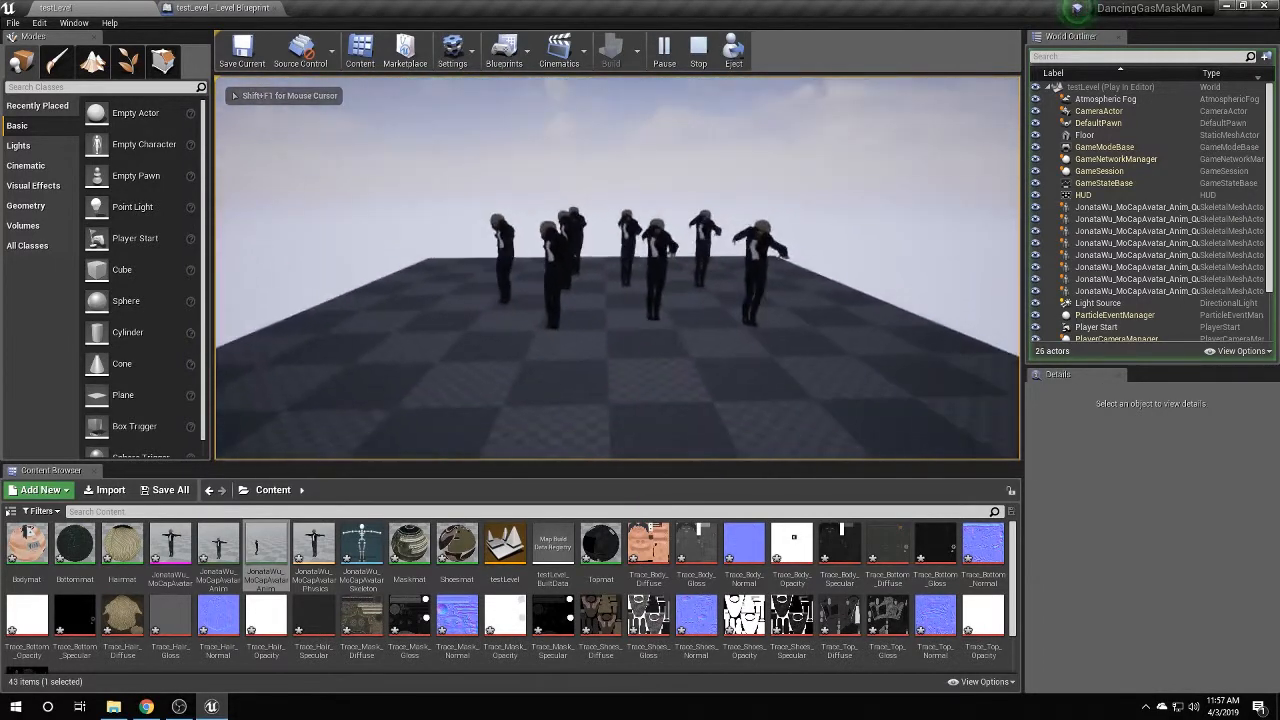
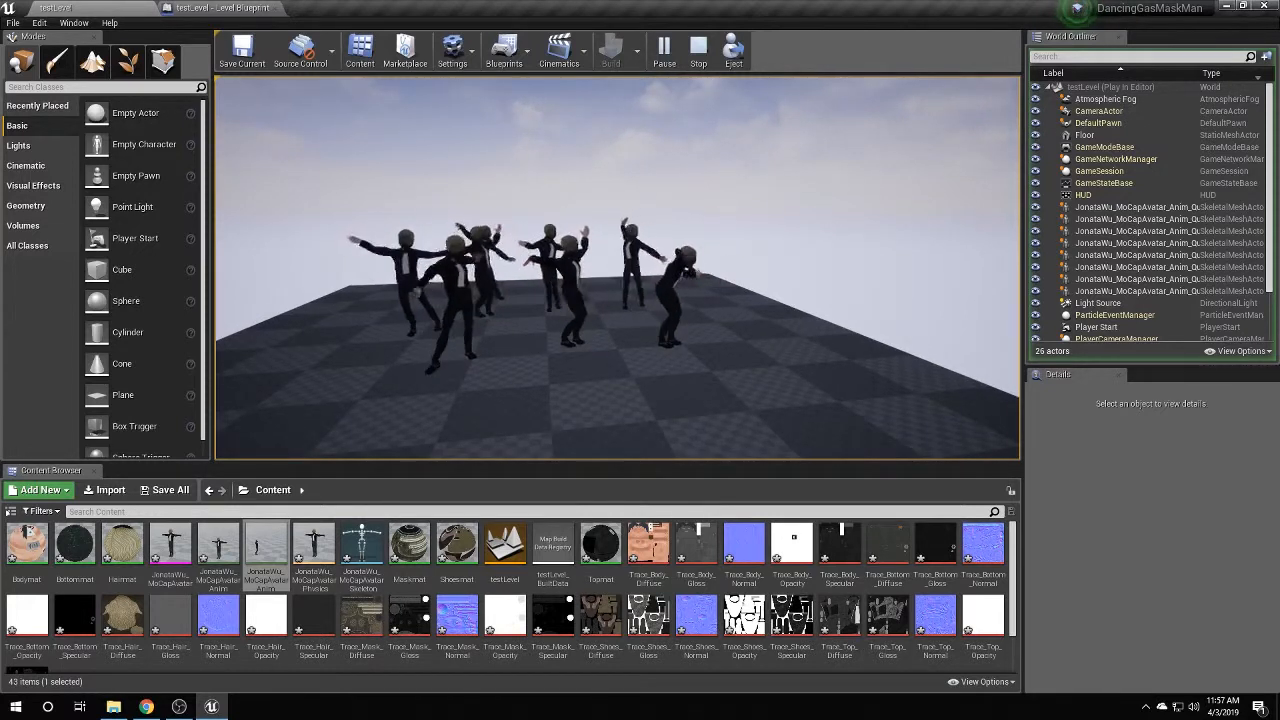
End the play test and select all eight JonataWu dancer actors.
key("shift+F1")
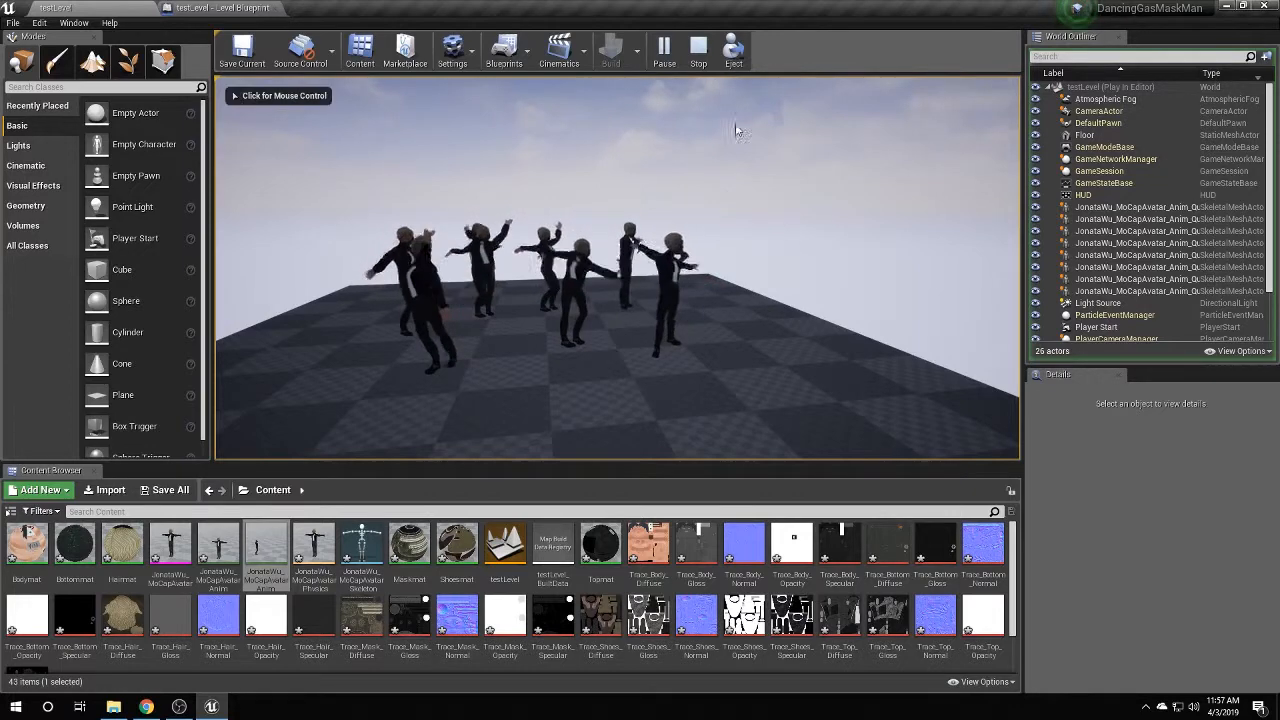
left_click(698, 47)
left_click(1123, 124)
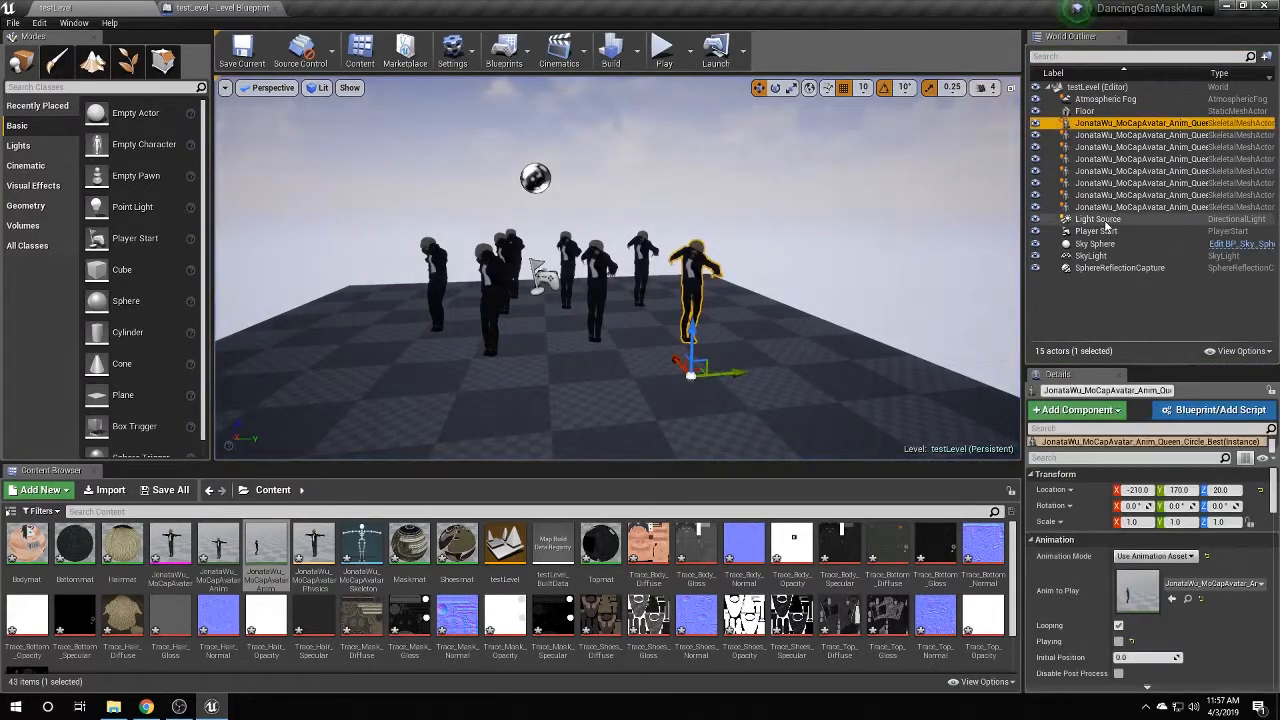
left_click(1125, 207, "shift")
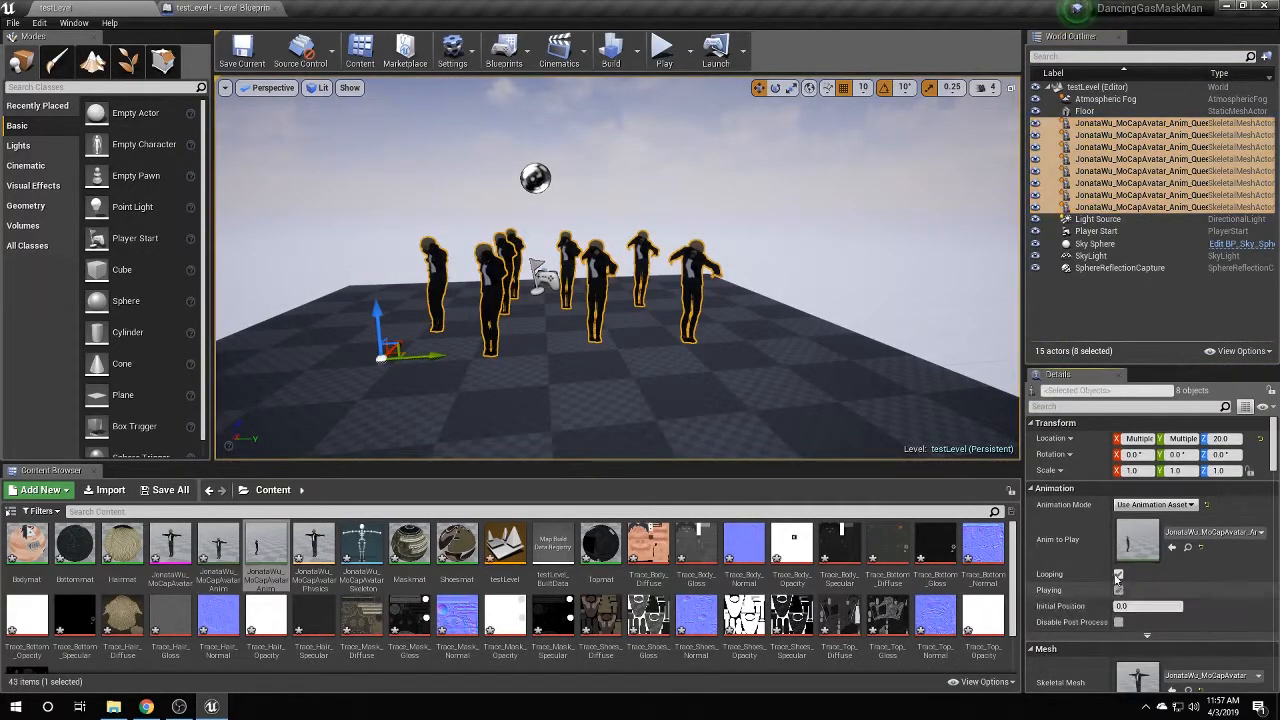
Play-test the level again, stepping back to watch the troupe, then stop and orbit the editor view.
left_click(662, 47)
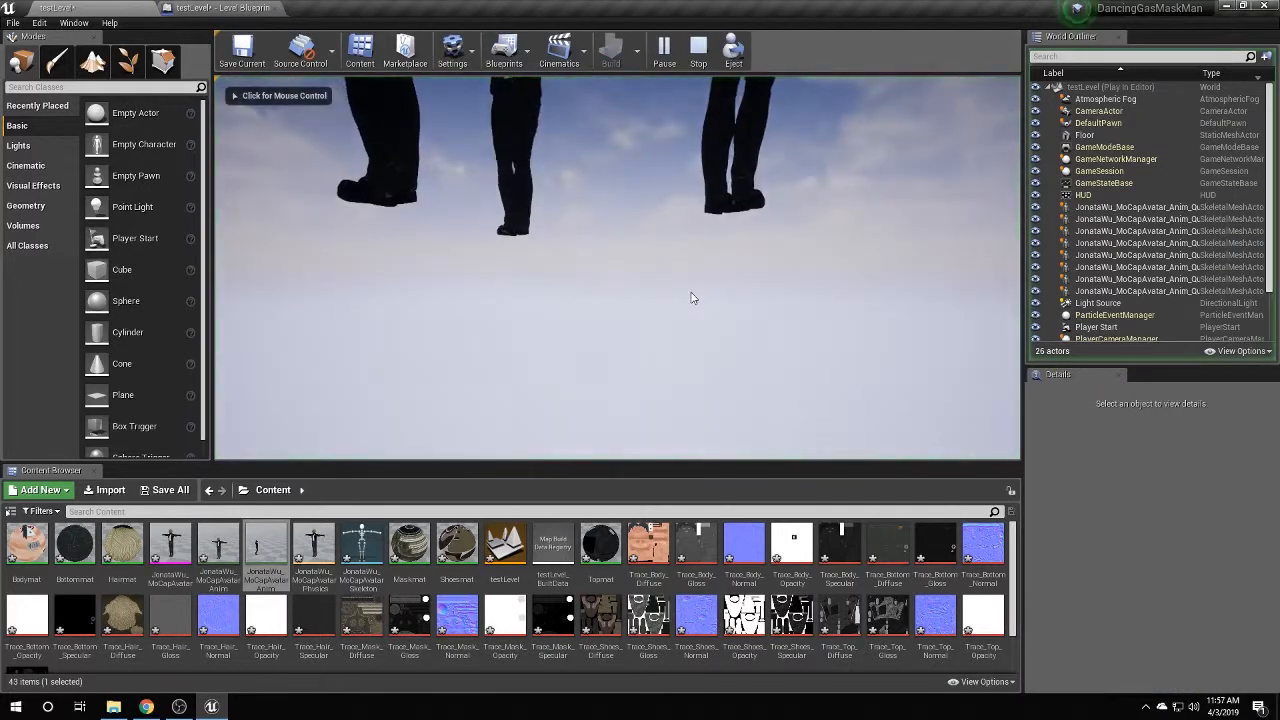
left_click(691, 295)
key("s")
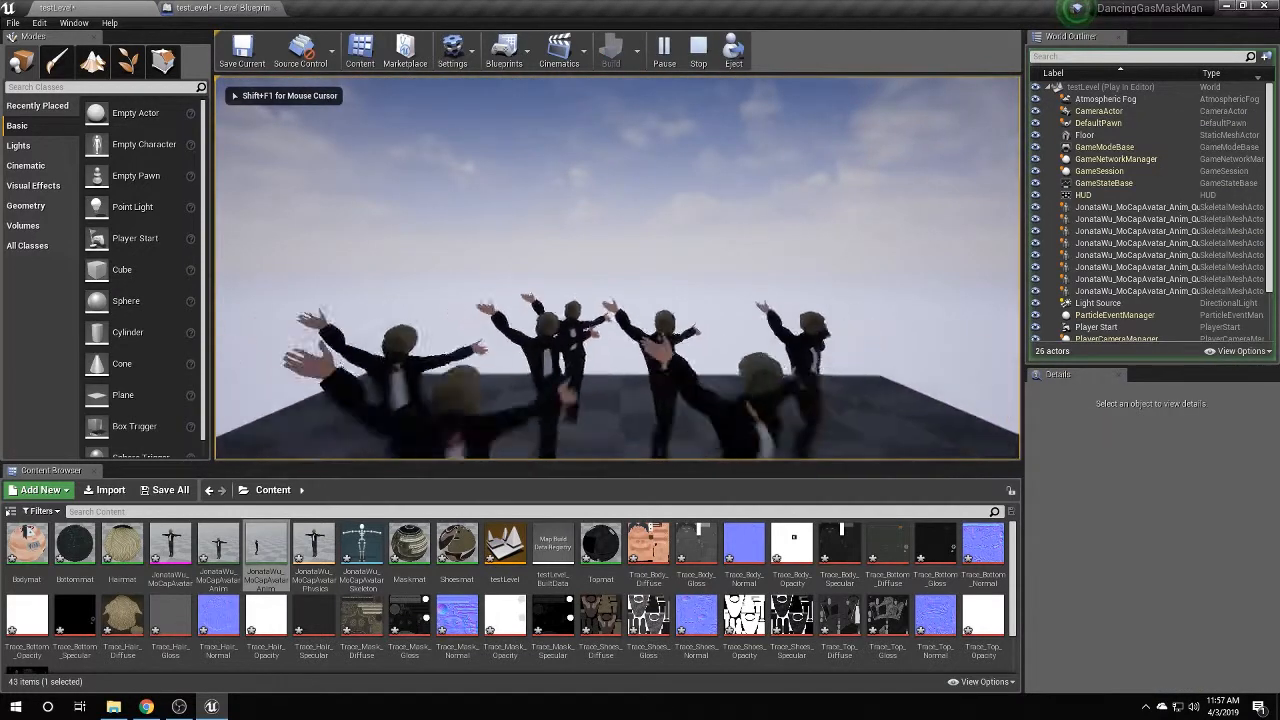
key("s")
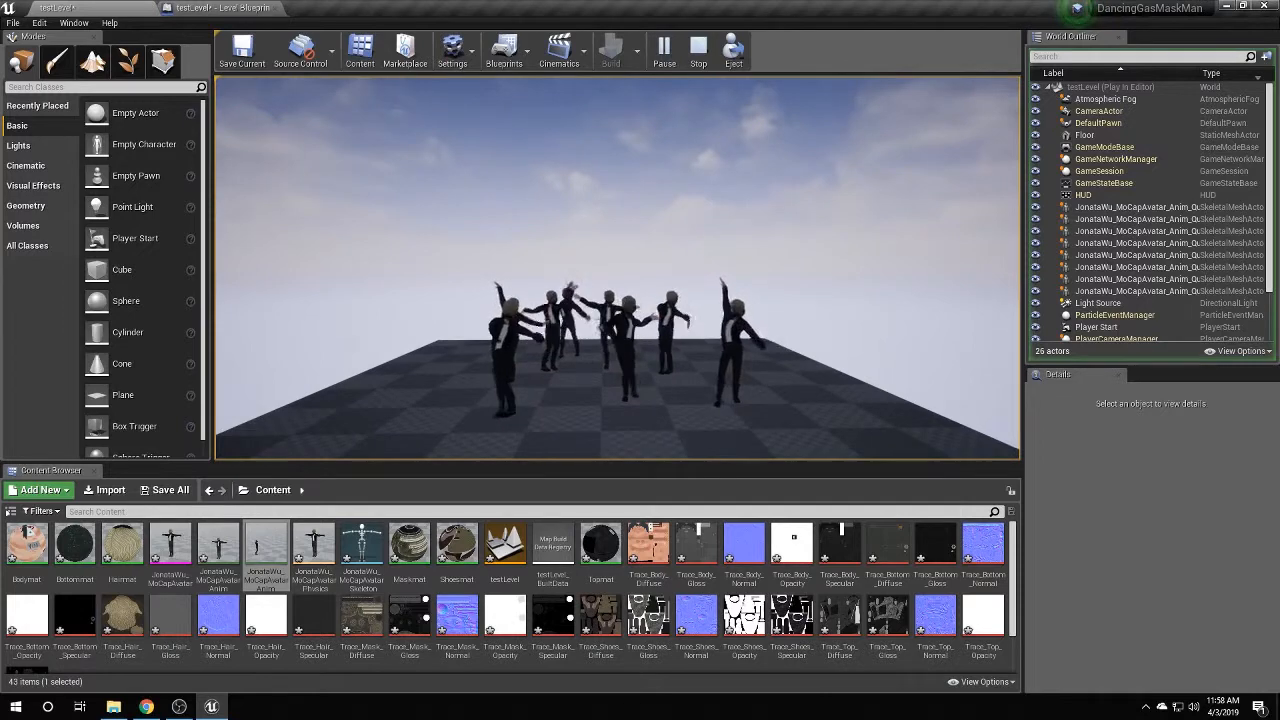
key("shift+F1")
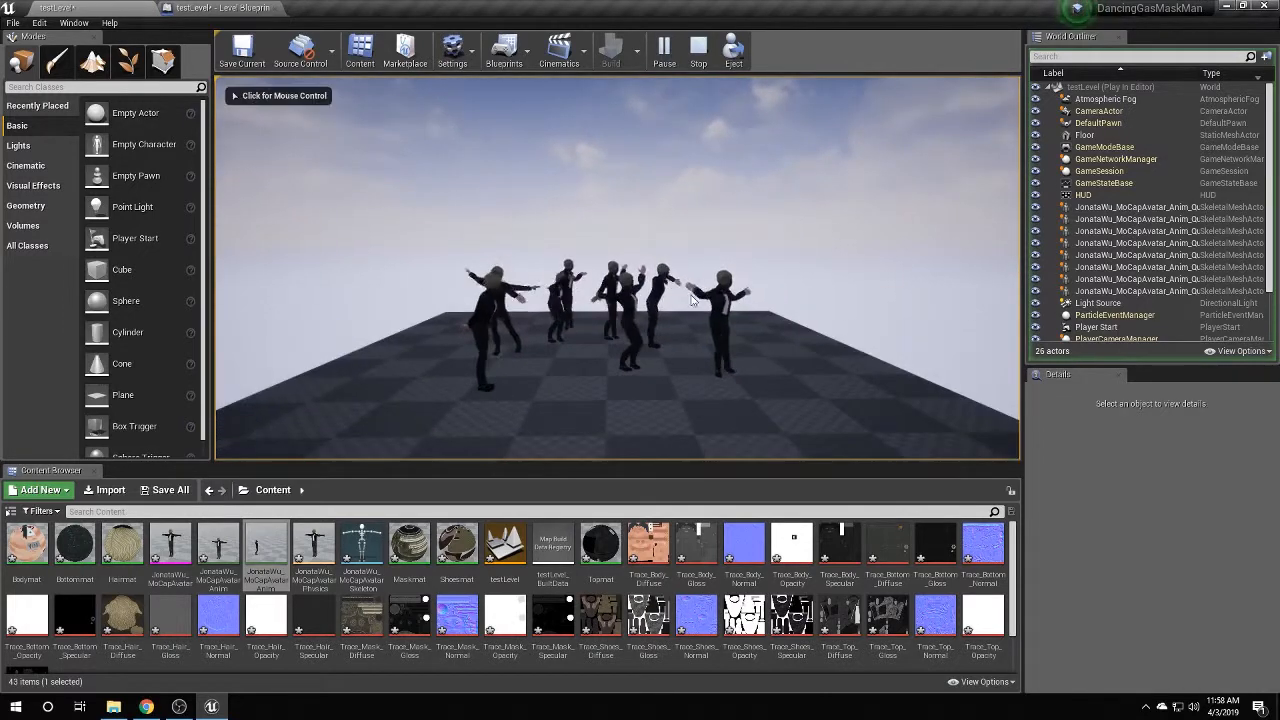
left_click(698, 50)
right_click_drag(700, 368, 584, 345)
left_click(100, 87)
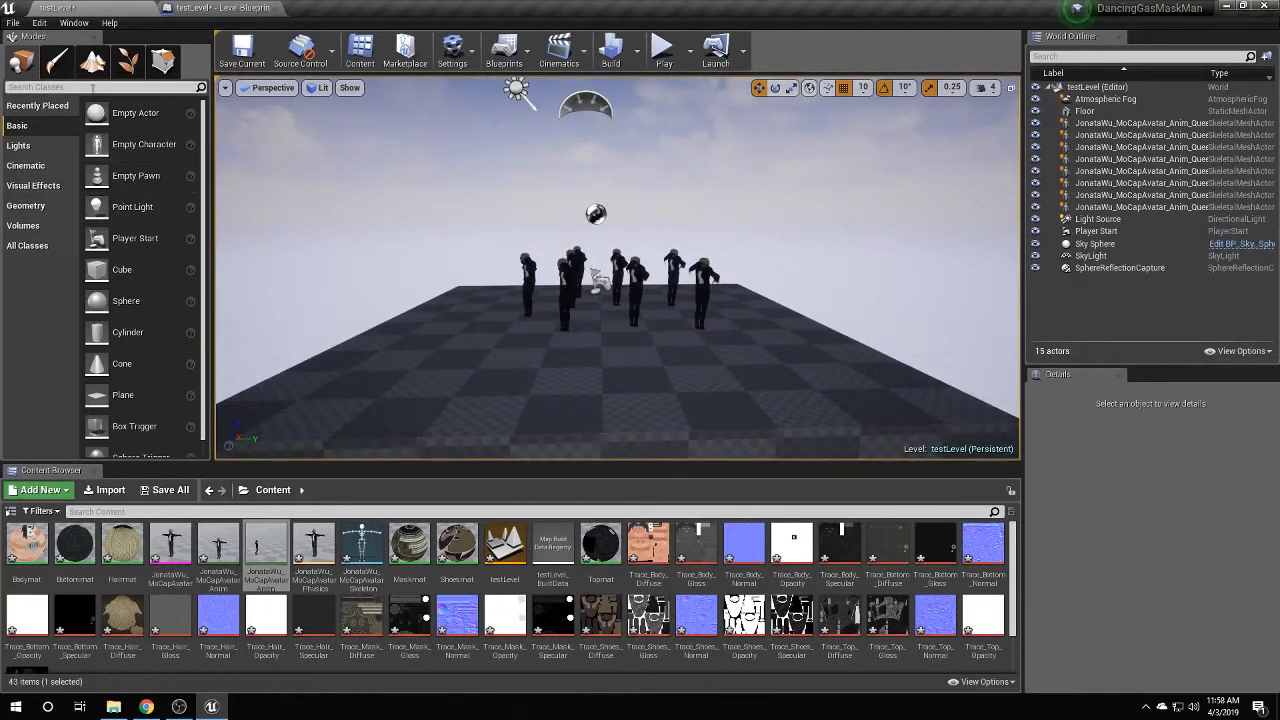
Place a Camera actor from the 'camera' search beside the floor and raise it slightly.
type("camera")
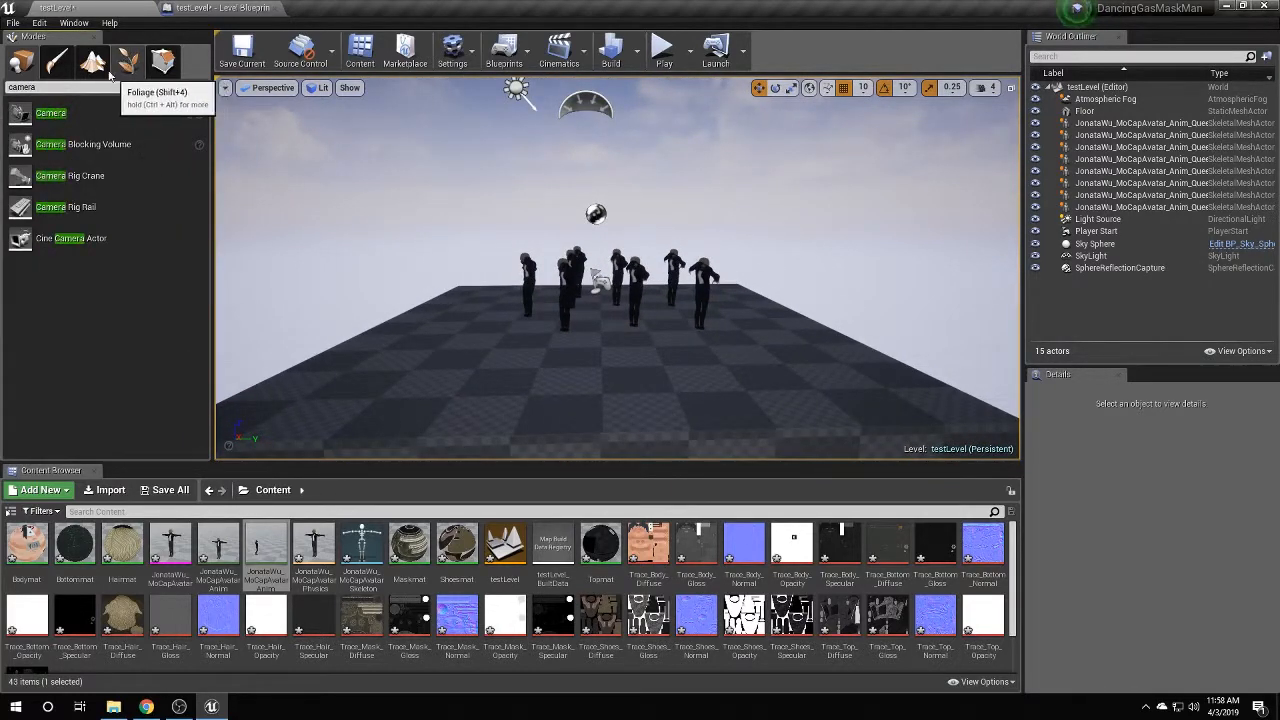
left_click_drag(45, 113, 424, 300)
left_click_drag(424, 247, 424, 235)
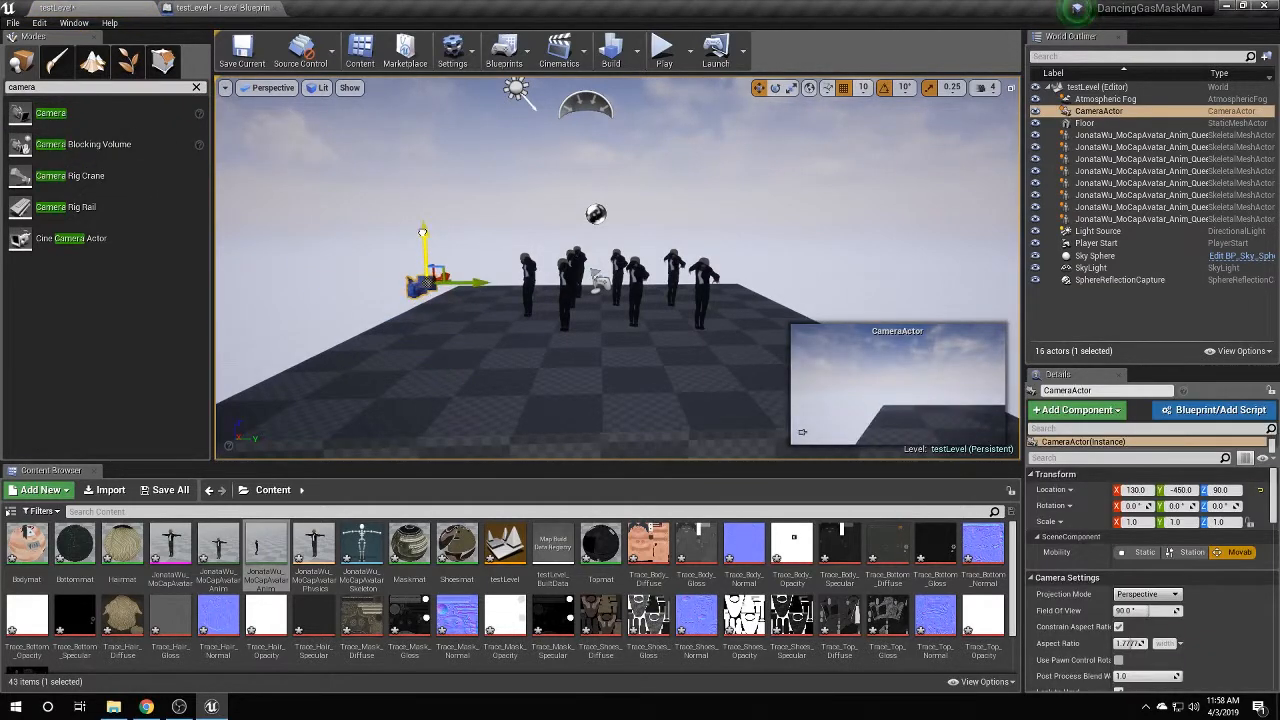
Pilot the CameraActor and aim it down at the group of dancers.
right_click(1095, 112)
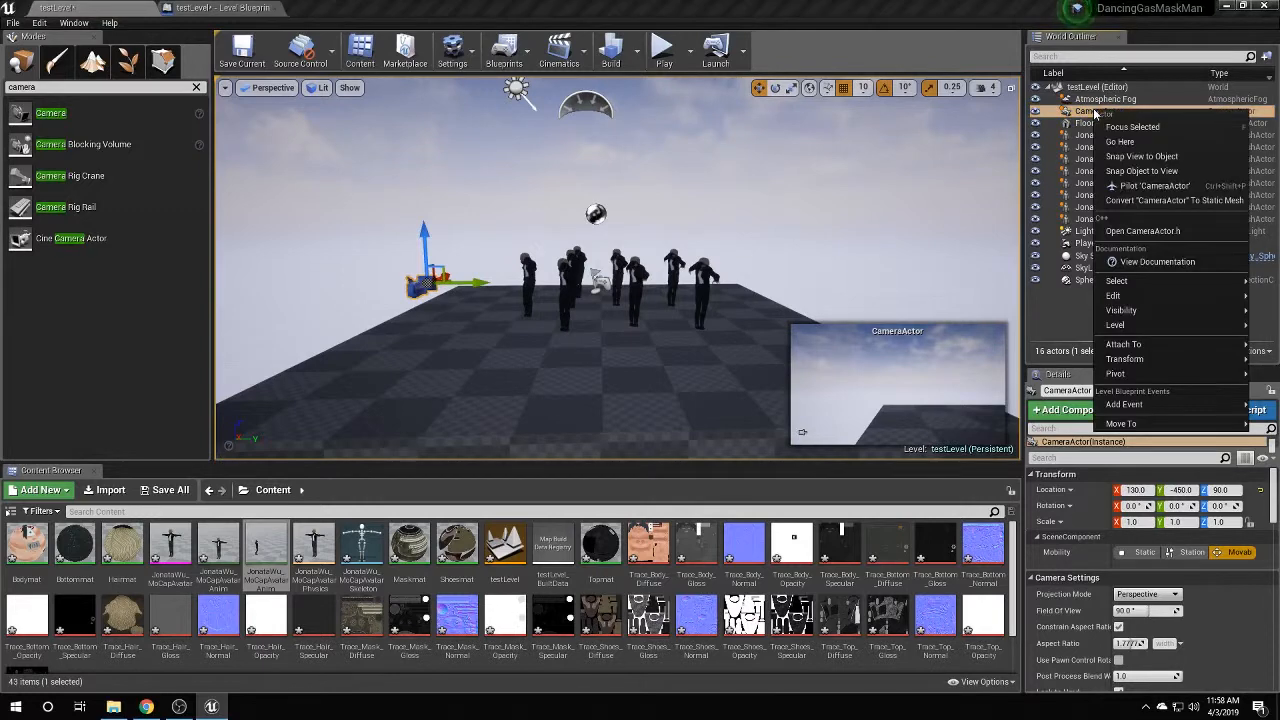
left_click(1150, 188)
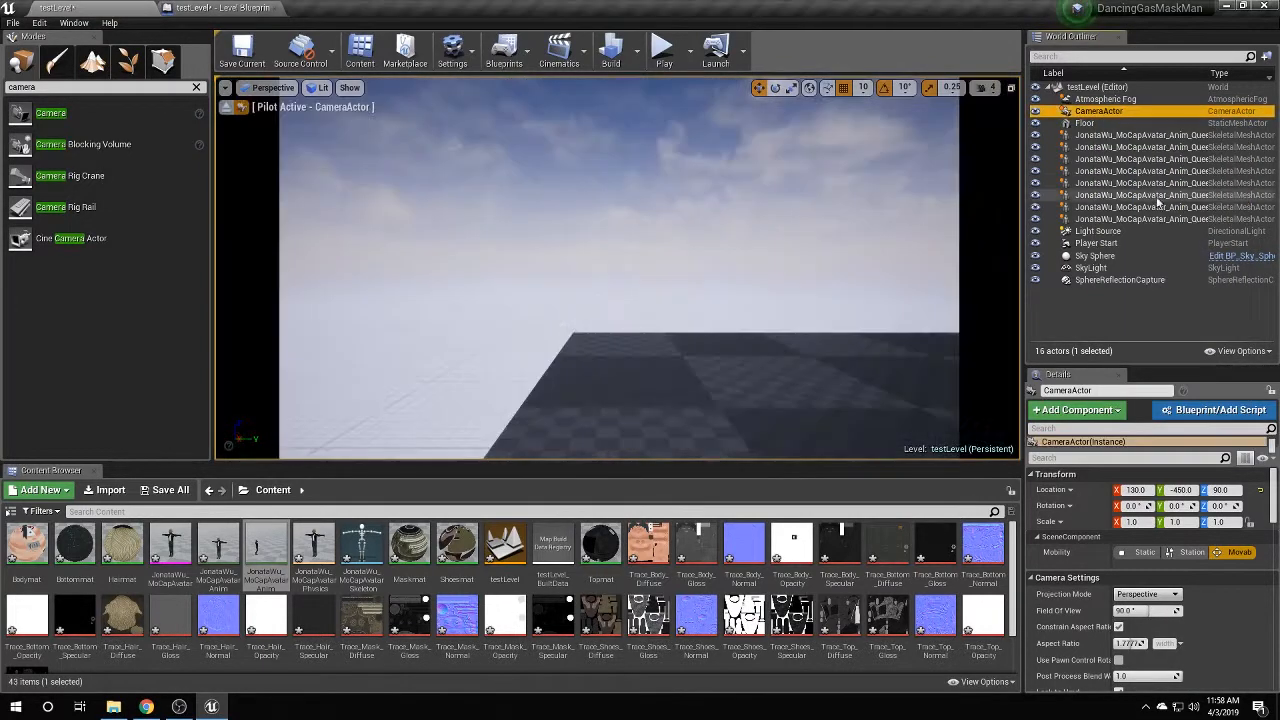
key("Escape")
left_click(803, 336)
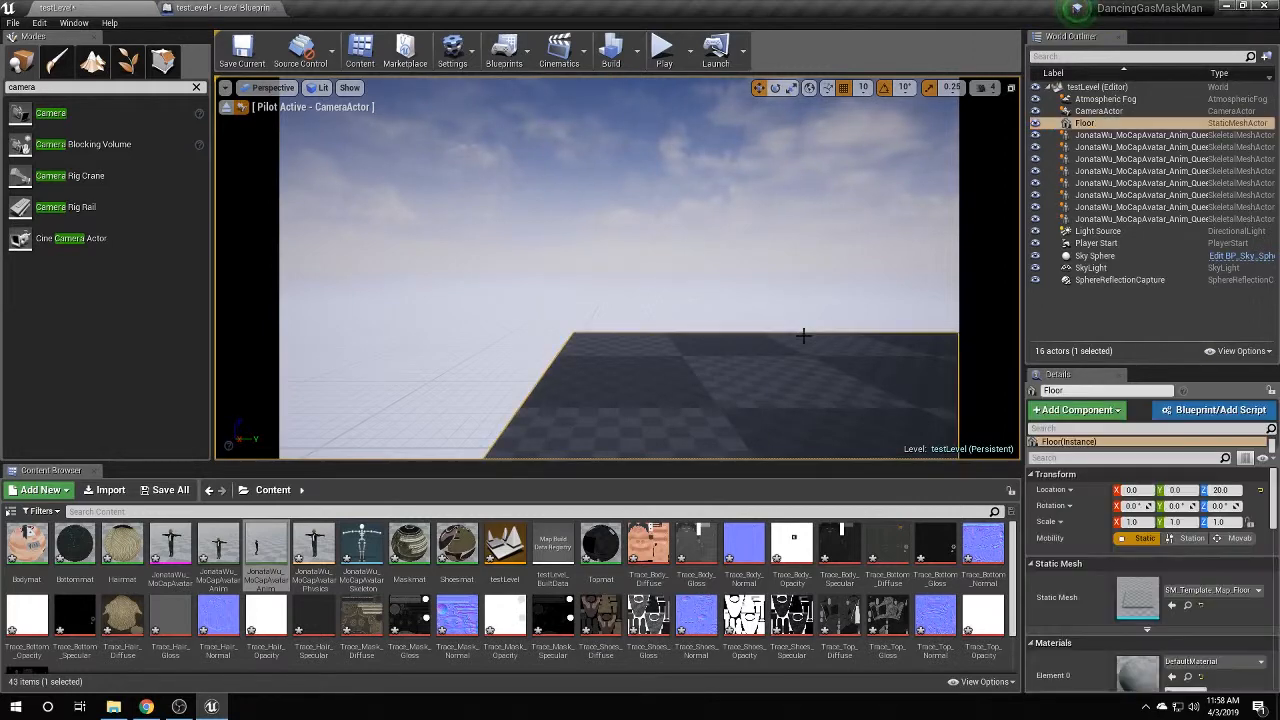
scroll(682, 348, "down", 5)
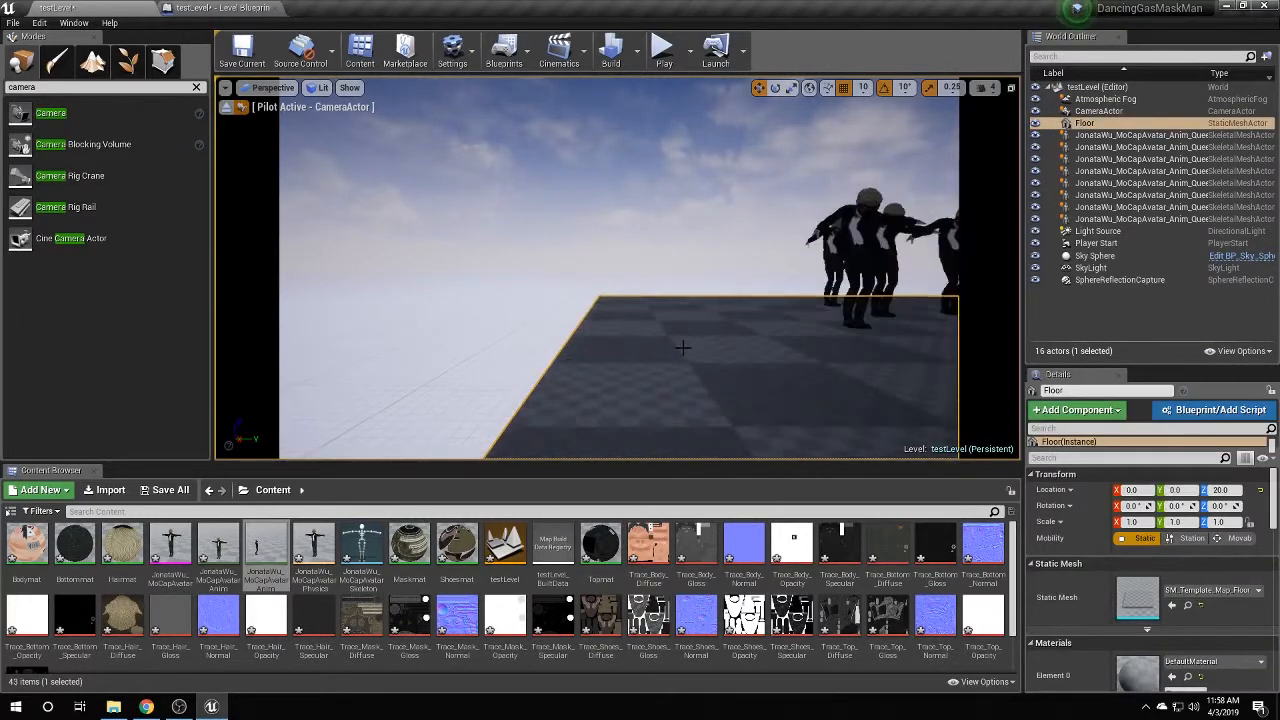
middle_click_drag(731, 323, 728, 291)
right_click_drag(728, 291, 728, 381)
scroll(724, 237, "down", 4)
right_click_drag(724, 237, 705, 244)
middle_click_drag(705, 244, 754, 200)
scroll(705, 244, "up", 1)
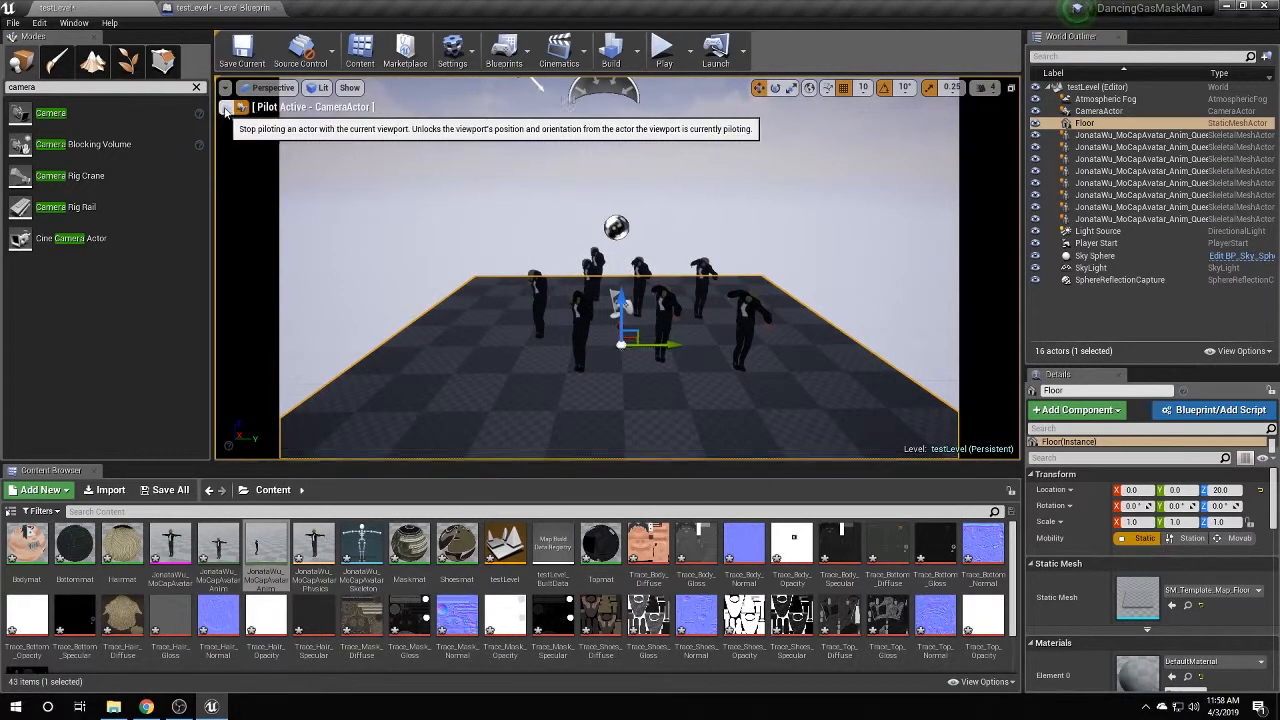
Stop piloting and orbit the view to check the camera's placement near the dancers.
left_click(225, 107)
scroll(627, 338, "down", 3)
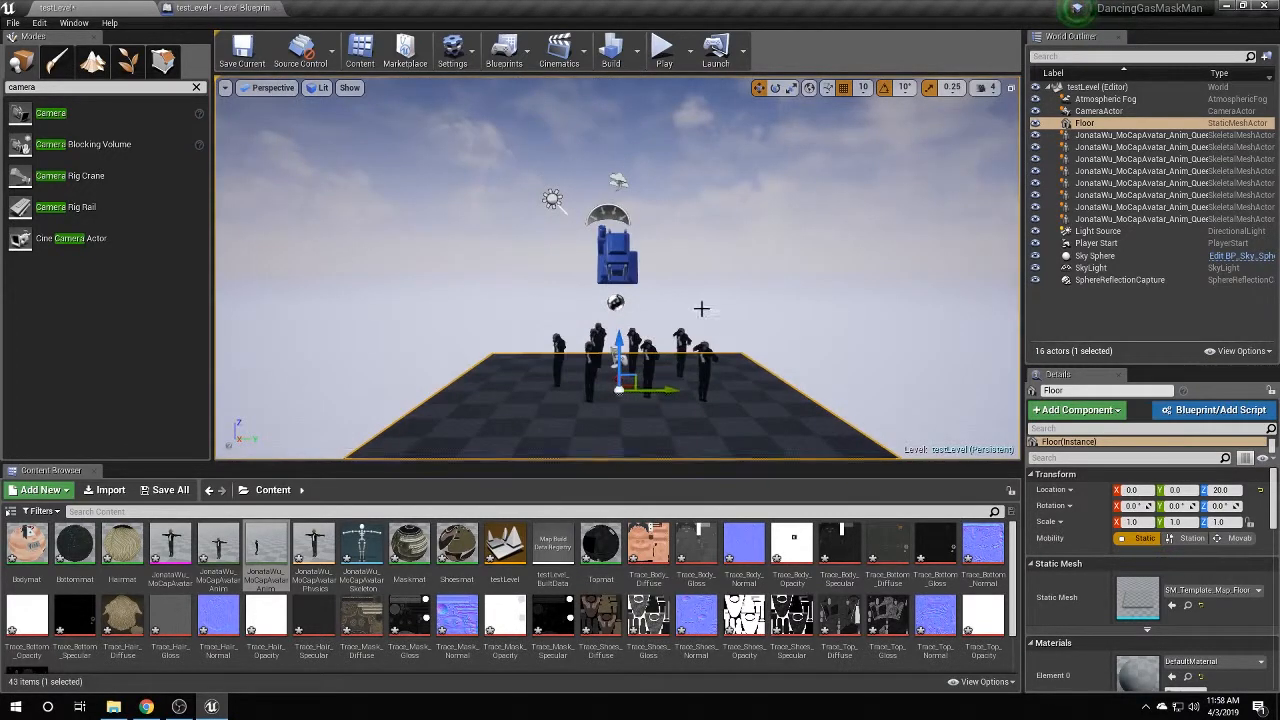
right_click_drag(700, 309, 650, 309)
right_click_drag(605, 251, 660, 280)
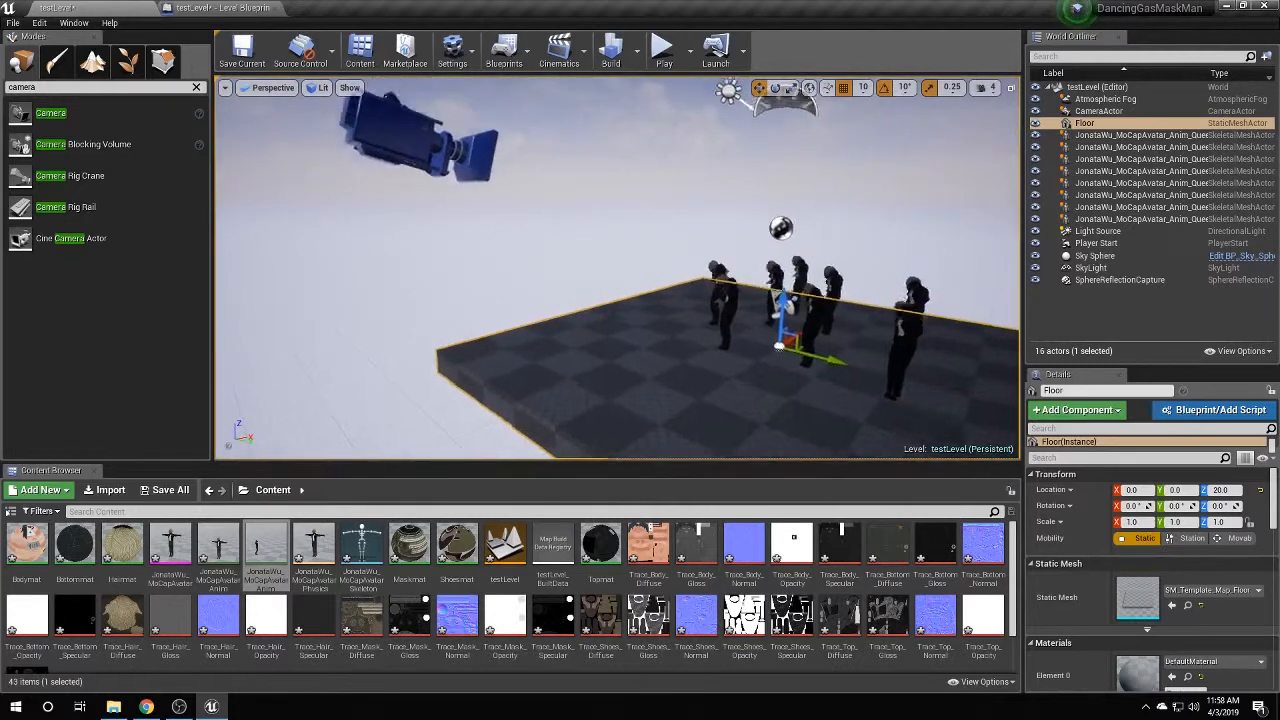
scroll(605, 251, "down", 4)
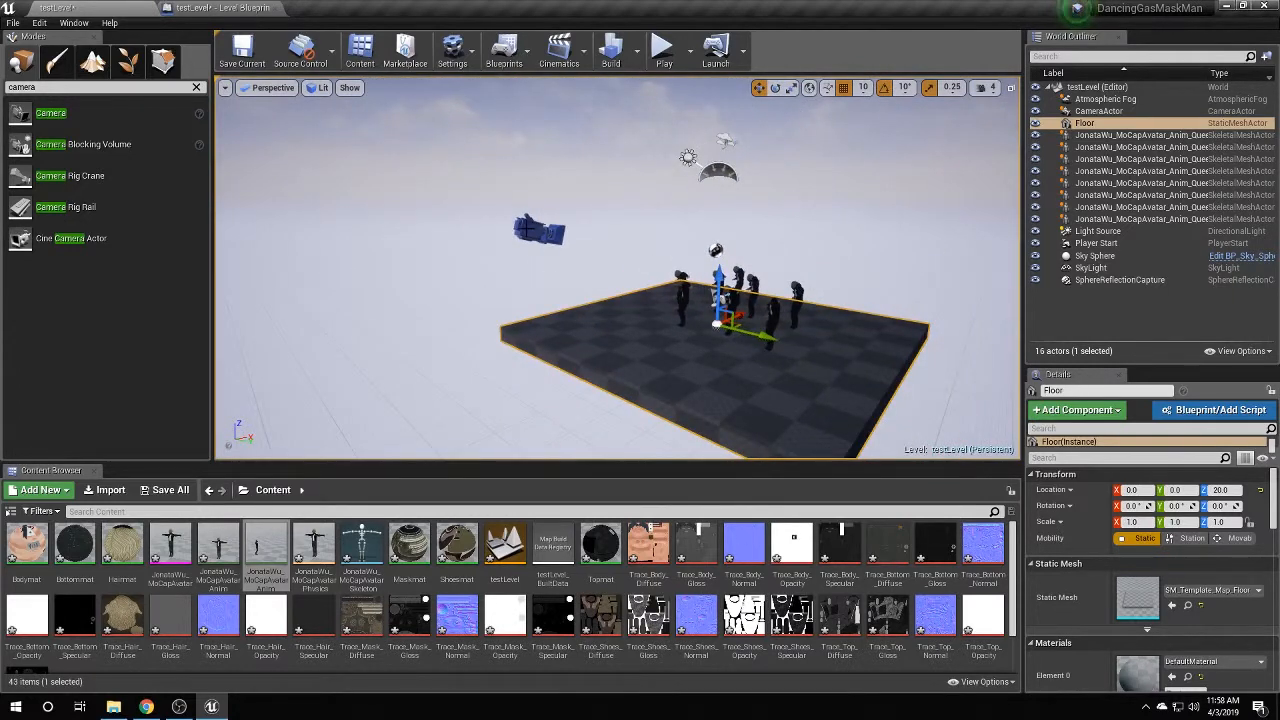
right_click_drag(550, 232, 625, 230)
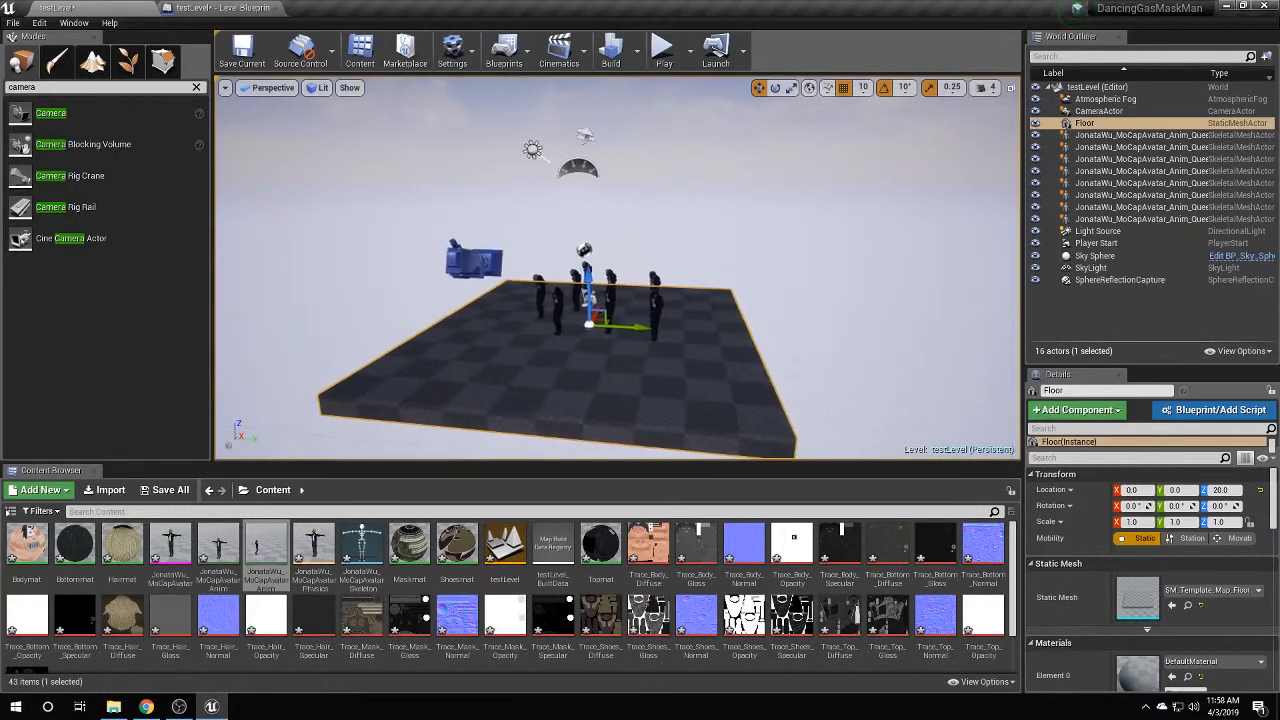
Play-test the level once more, then stop it.
left_click(663, 50)
left_click(644, 294)
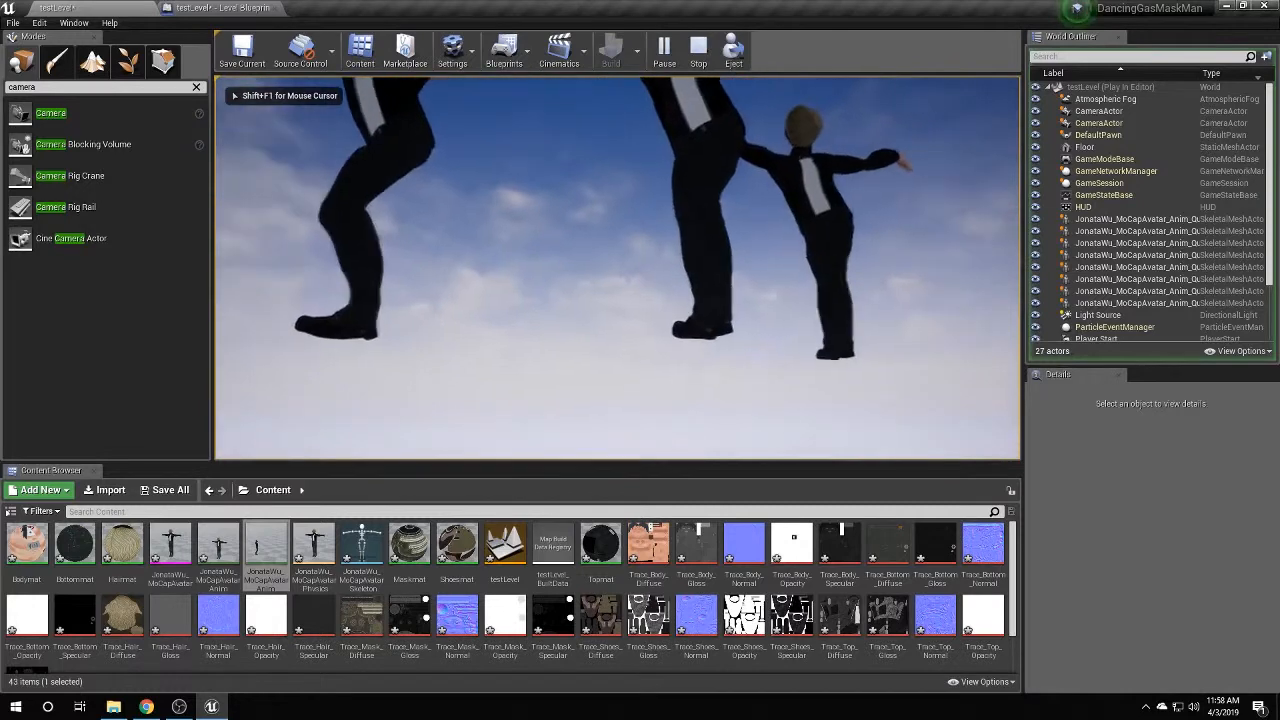
key("shift+F1")
left_click(697, 55)
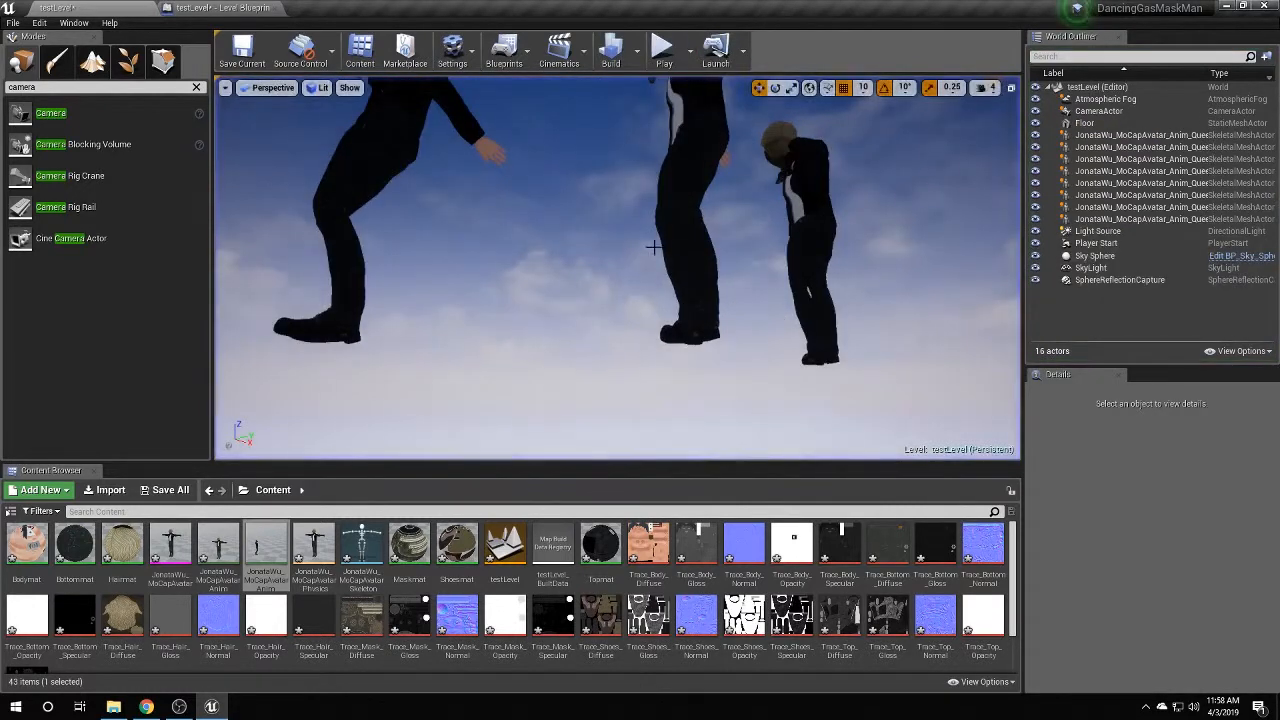
Delete the Player Start from the level, leaving 15 actors, and save the level.
left_click(650, 288)
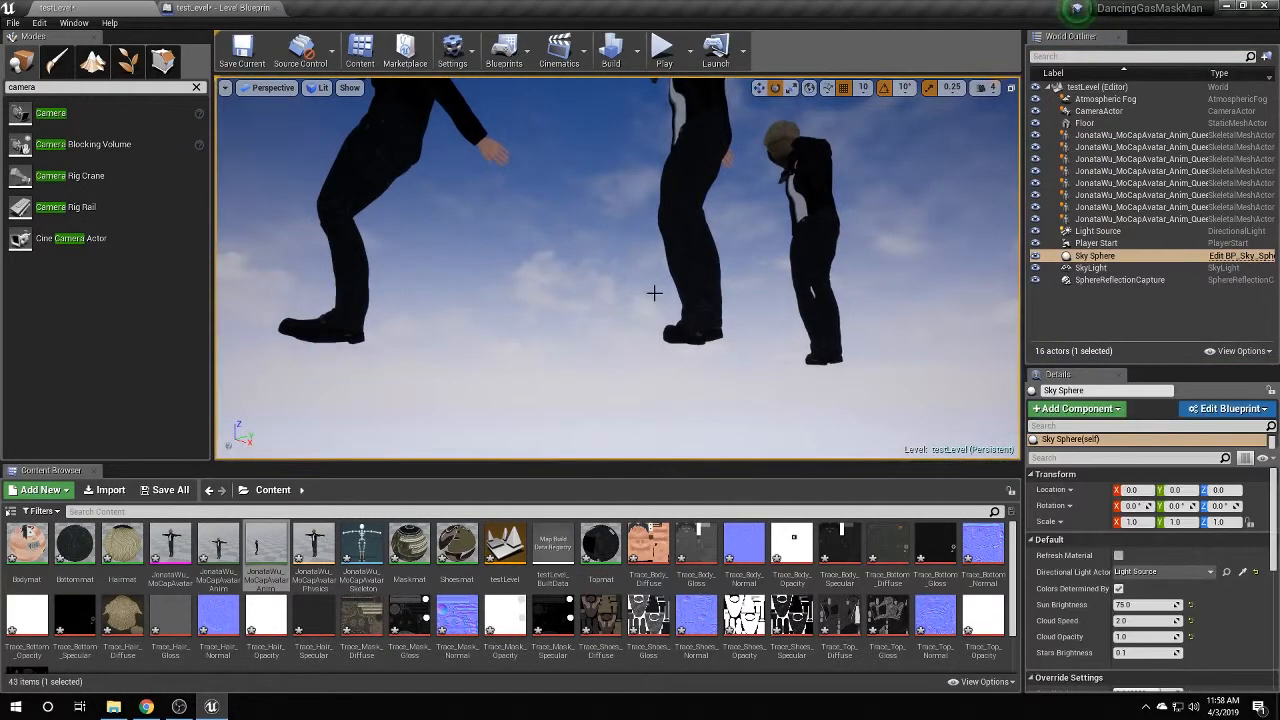
key("f")
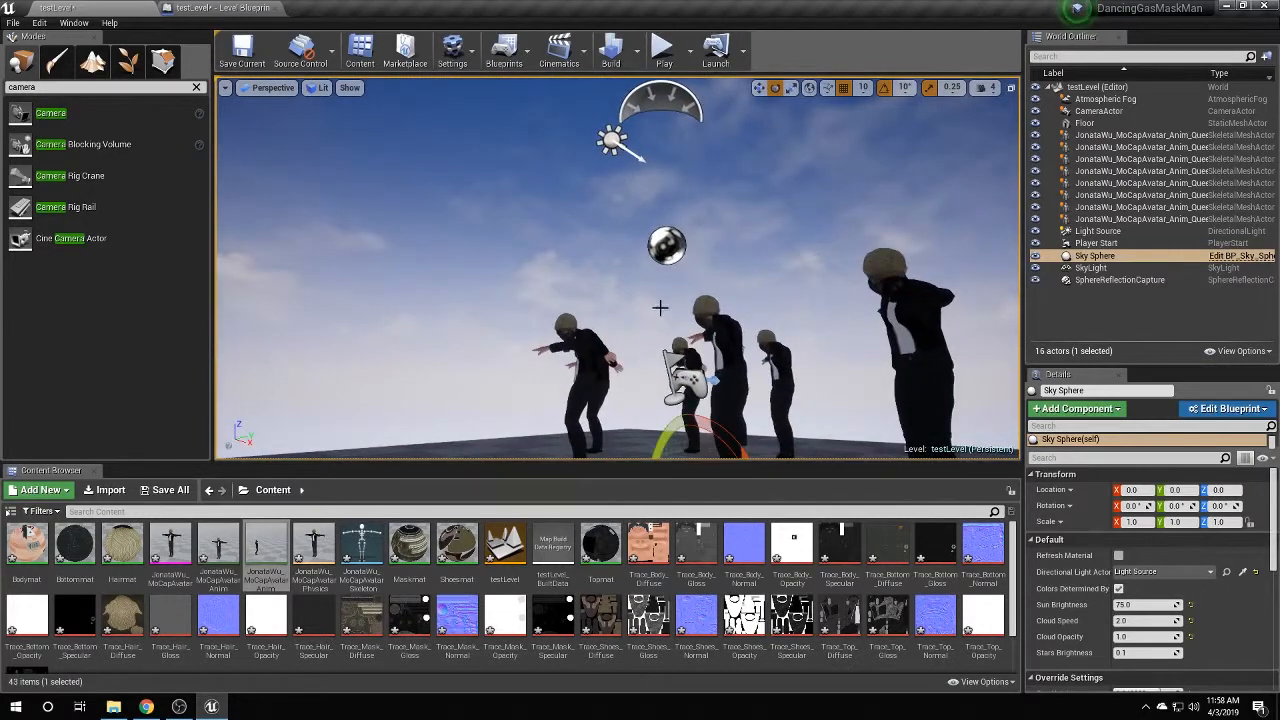
left_click(690, 382)
key("f")
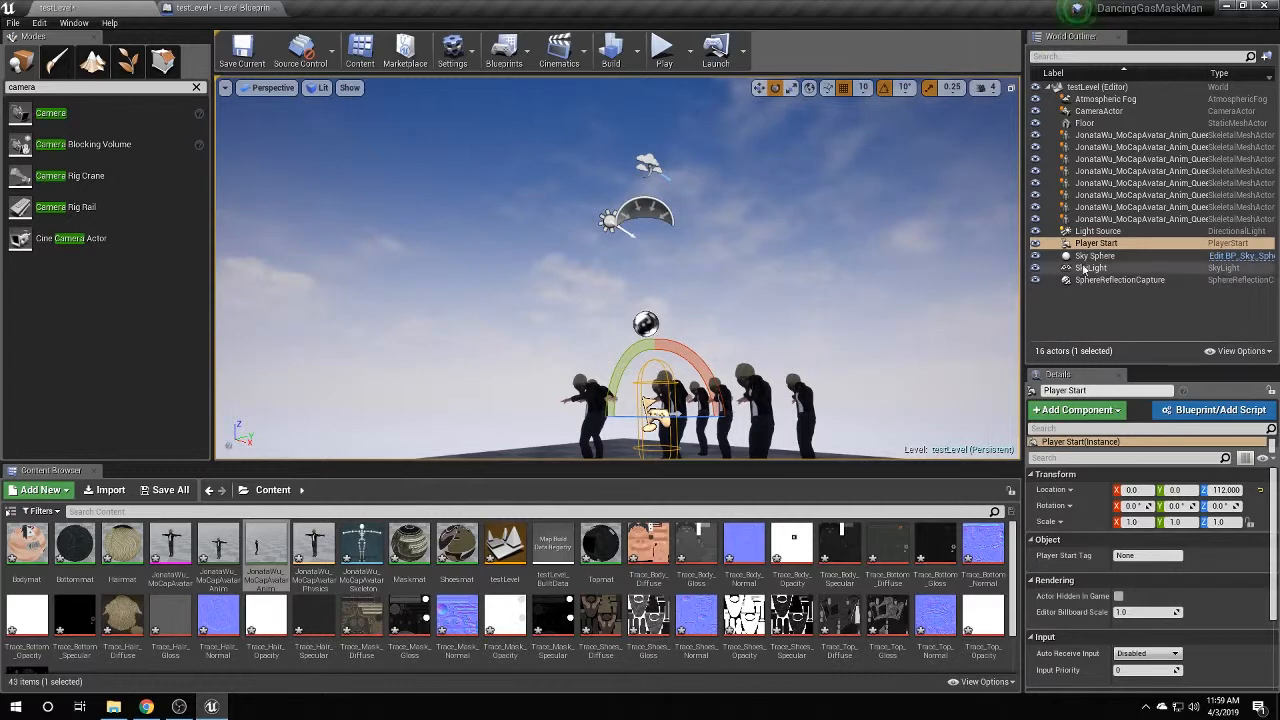
key("Delete")
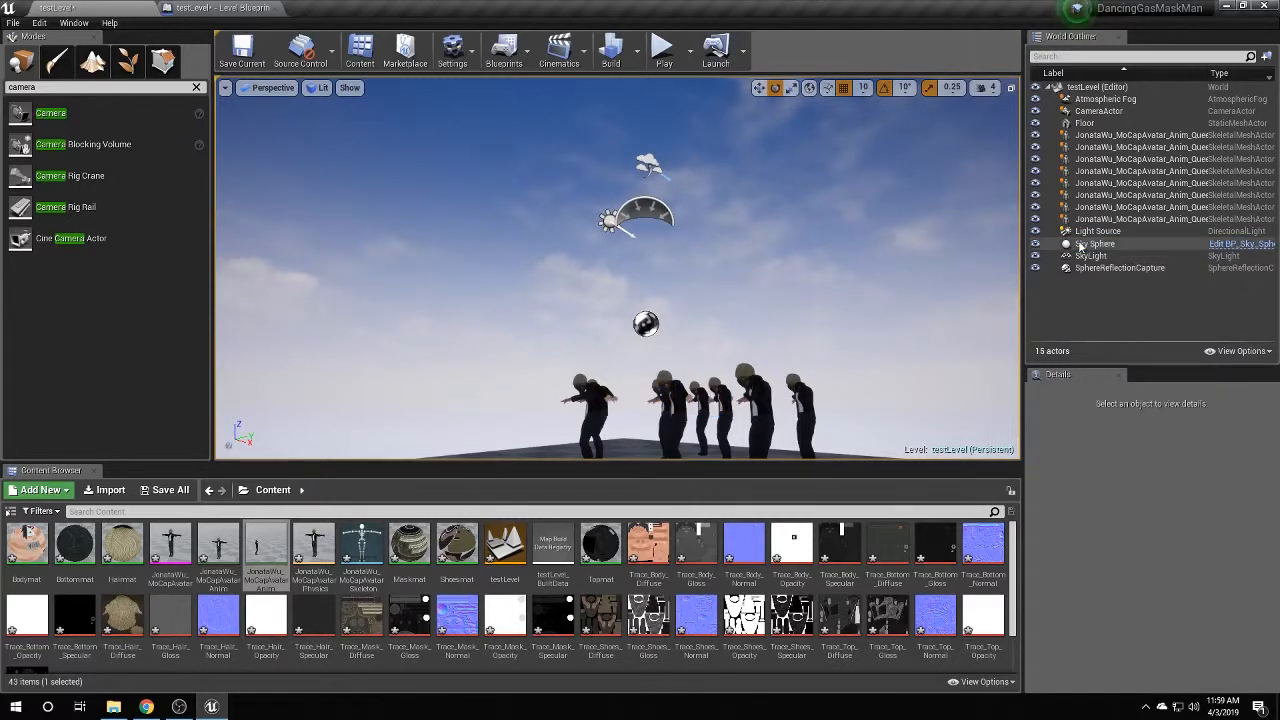
left_click(228, 68)
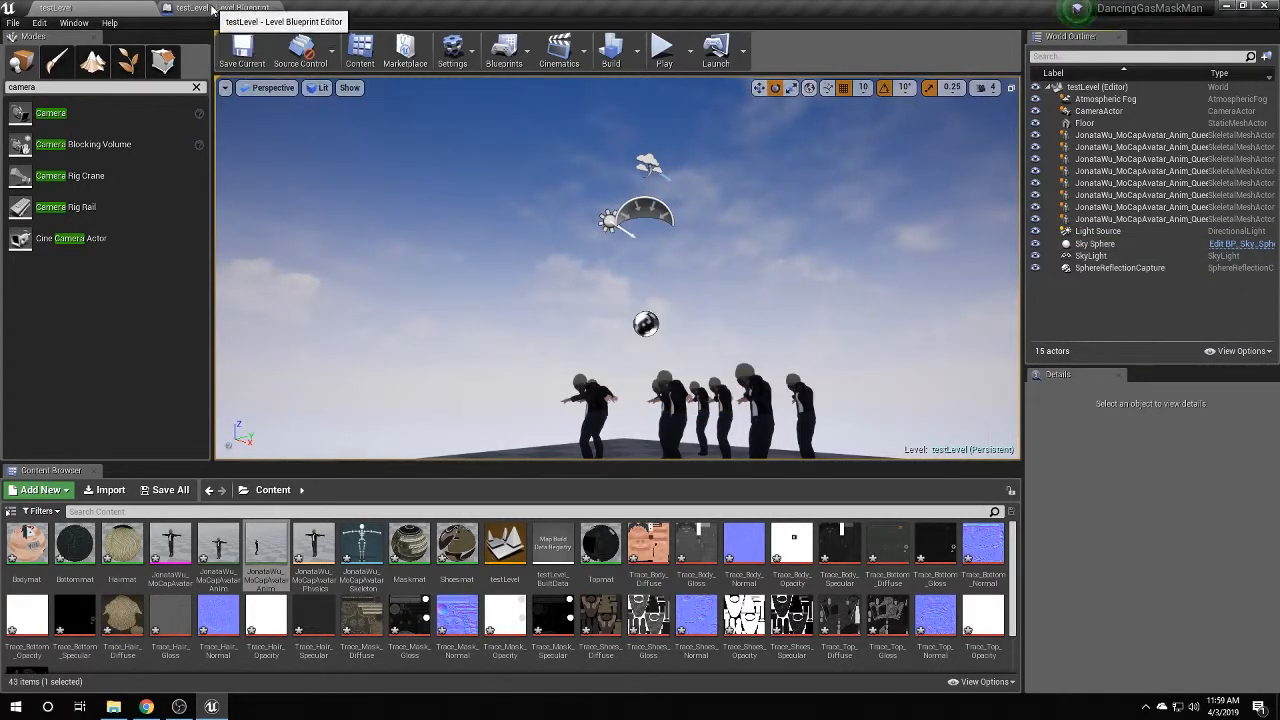
In the Level Blueprint graph, search the action list for 'set view target'.
left_click(222, 7)
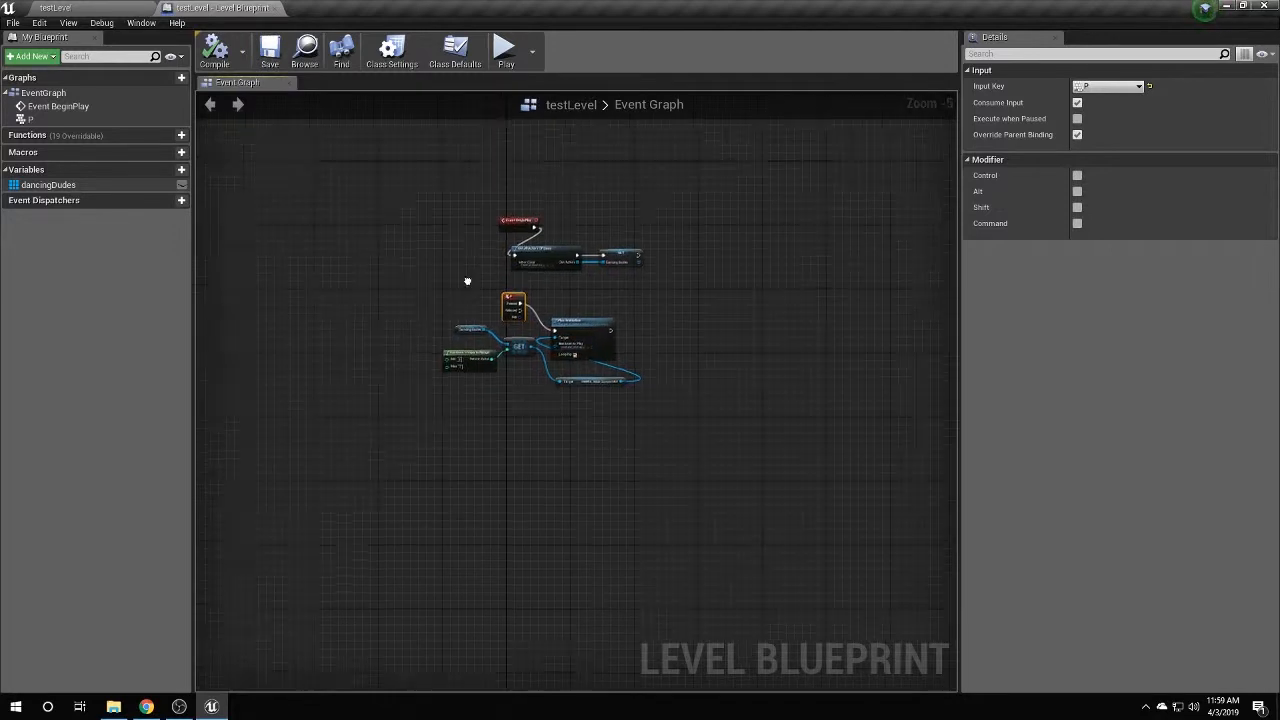
scroll(643, 335, "up", 4)
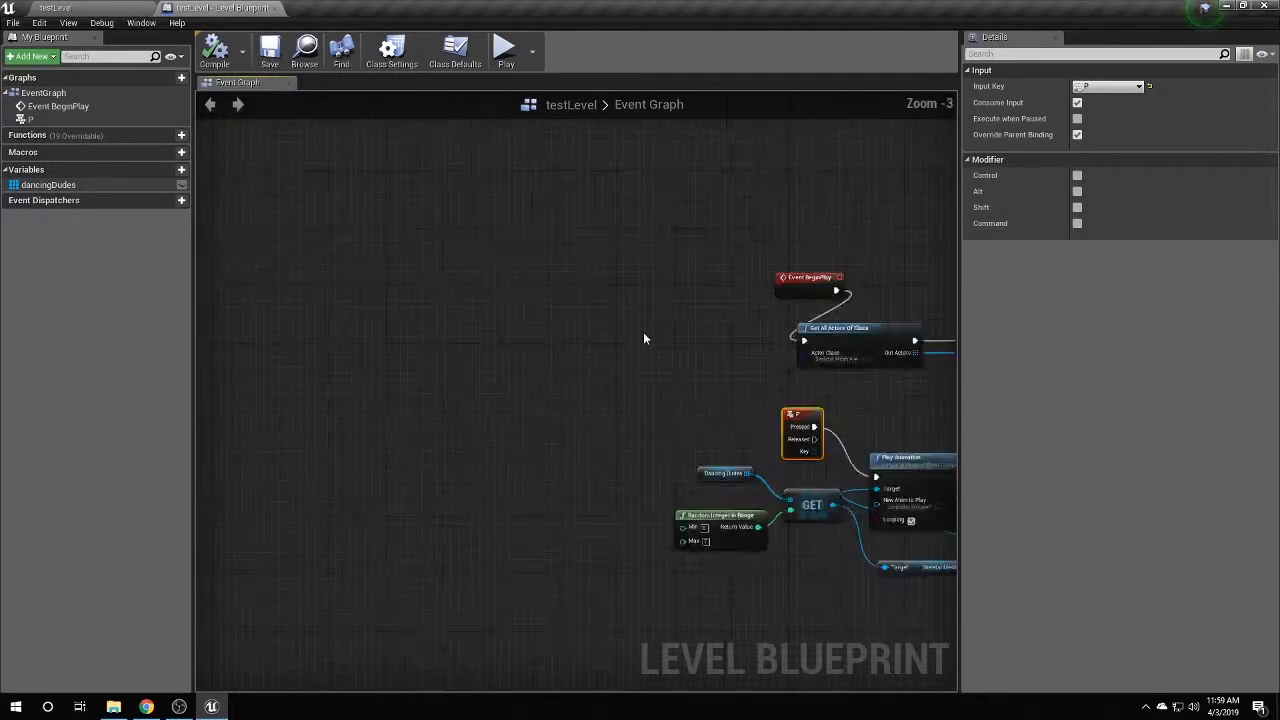
right_click(568, 345)
type("set")
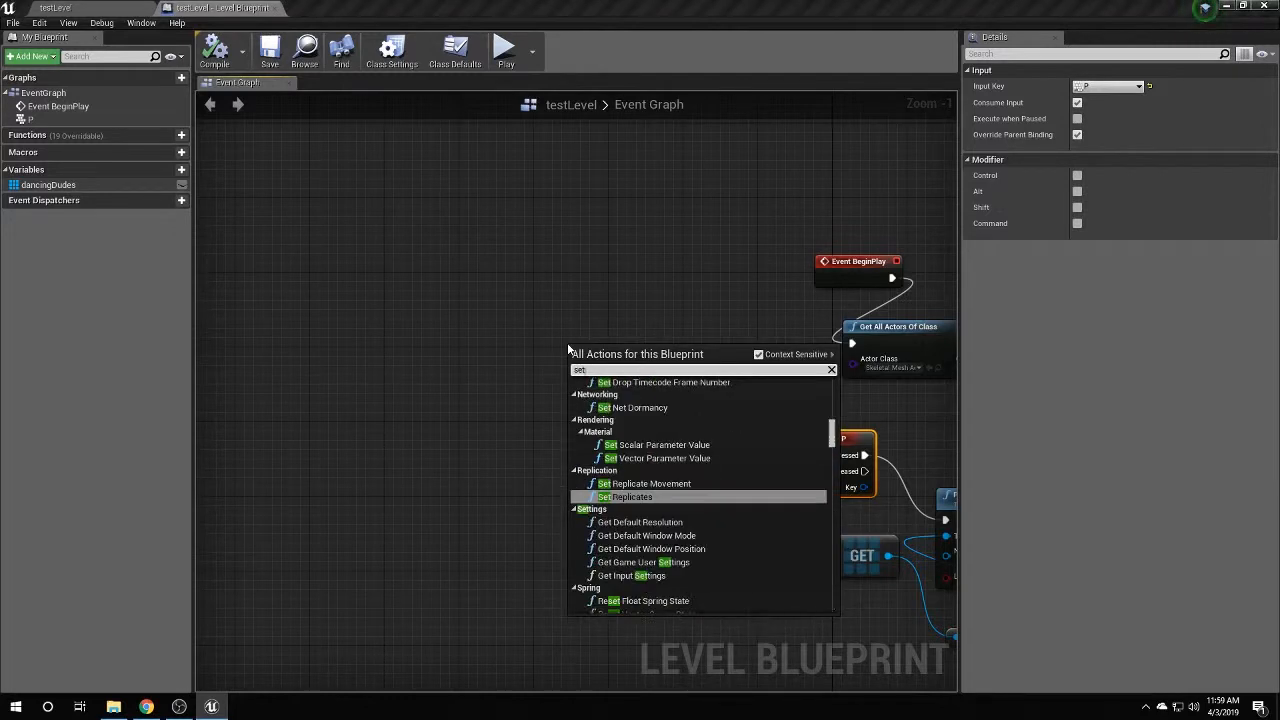
type(" view")
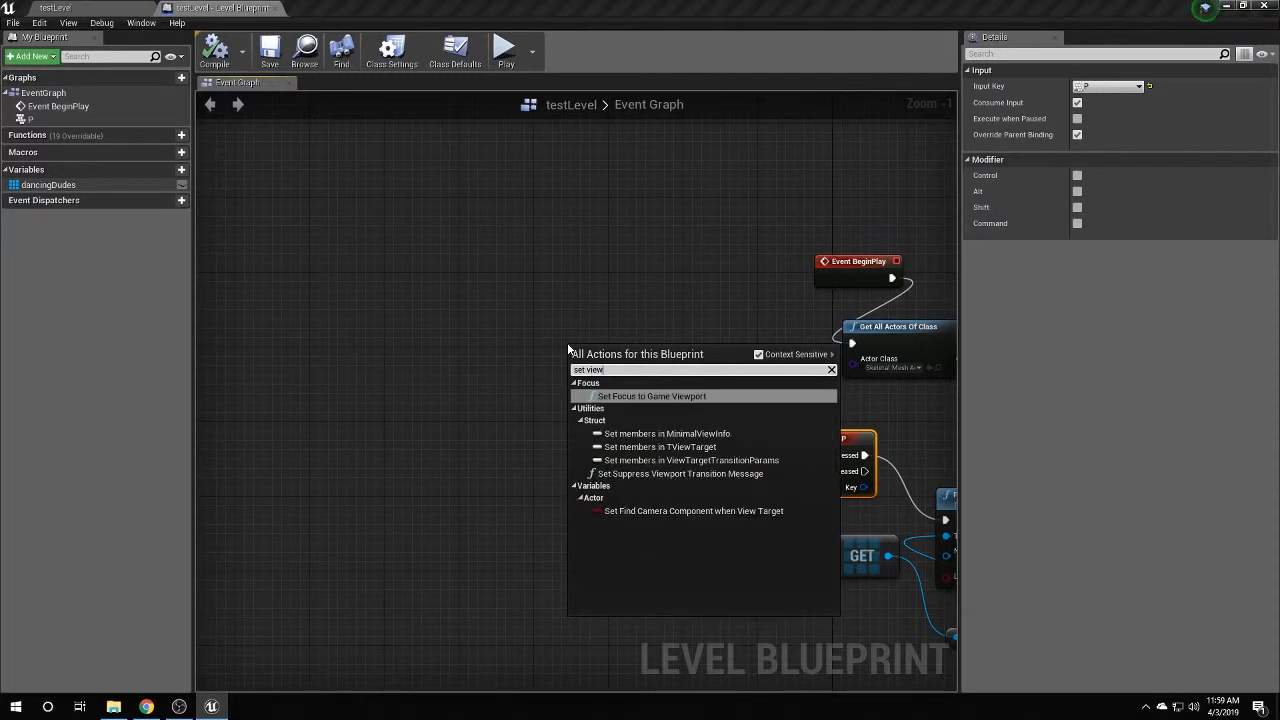
key("BackSpace")
key("BackSpace")
key("BackSpace")
key("BackSpace")
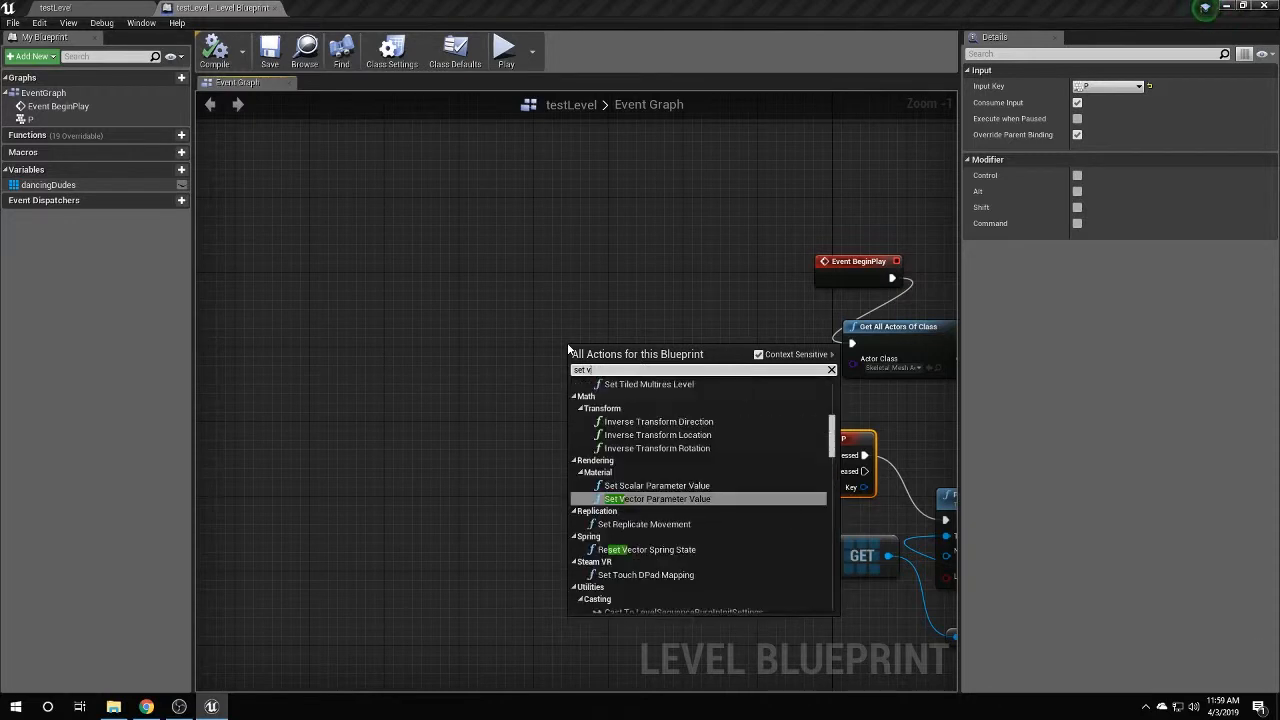
type("target")
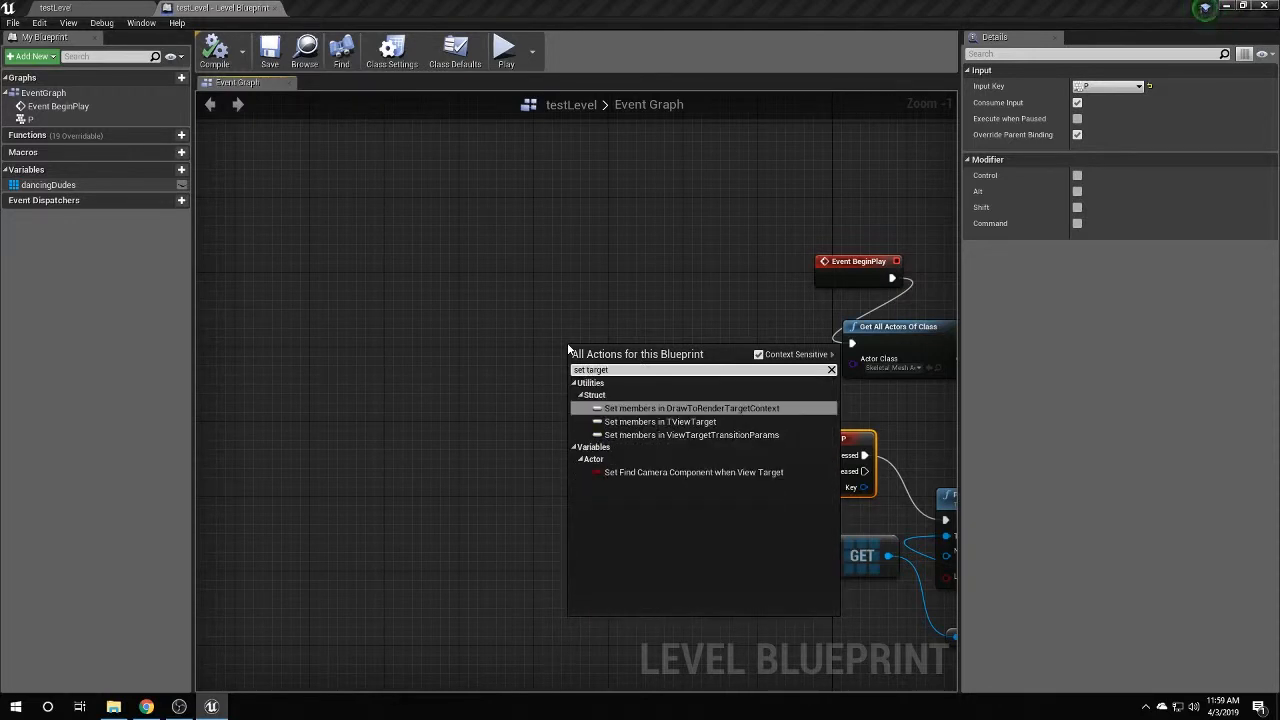
left_click(758, 354)
type("view tar")
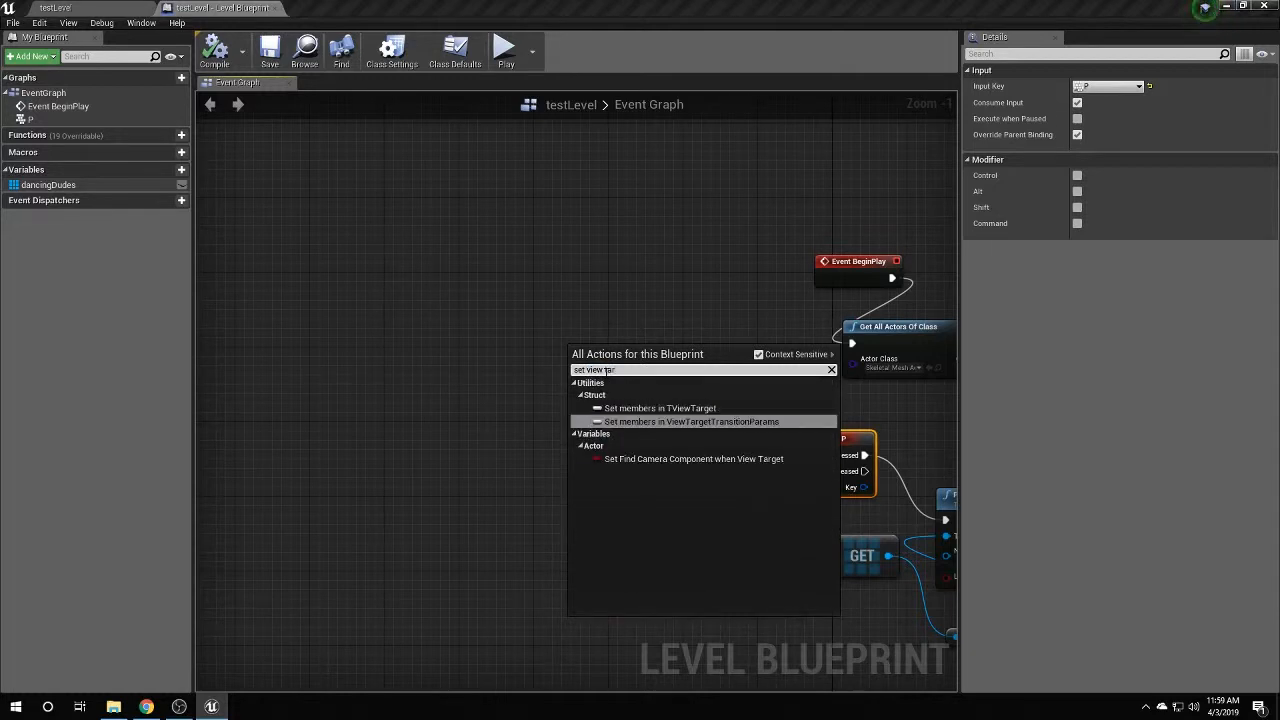
With Context Sensitive off, add a Set View Target with Blend node and position it.
left_click(758, 354)
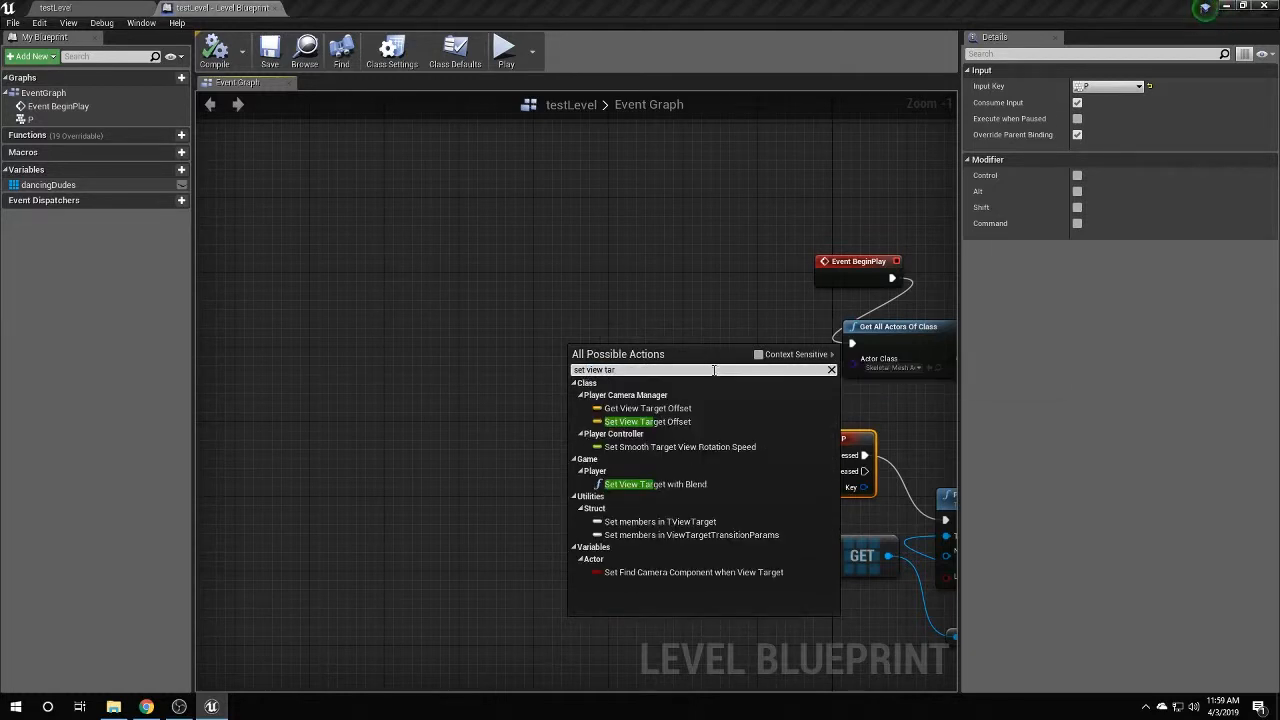
type("g")
key("BackSpace")
type("set")
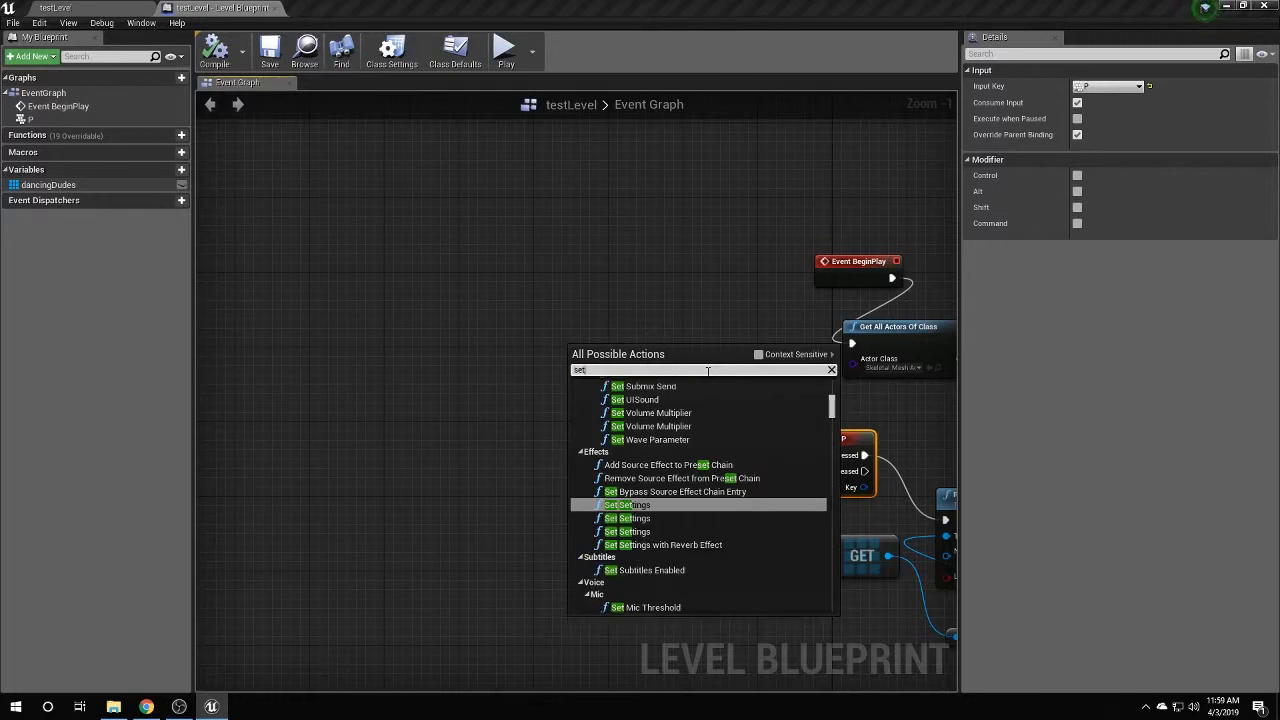
type(" view tar")
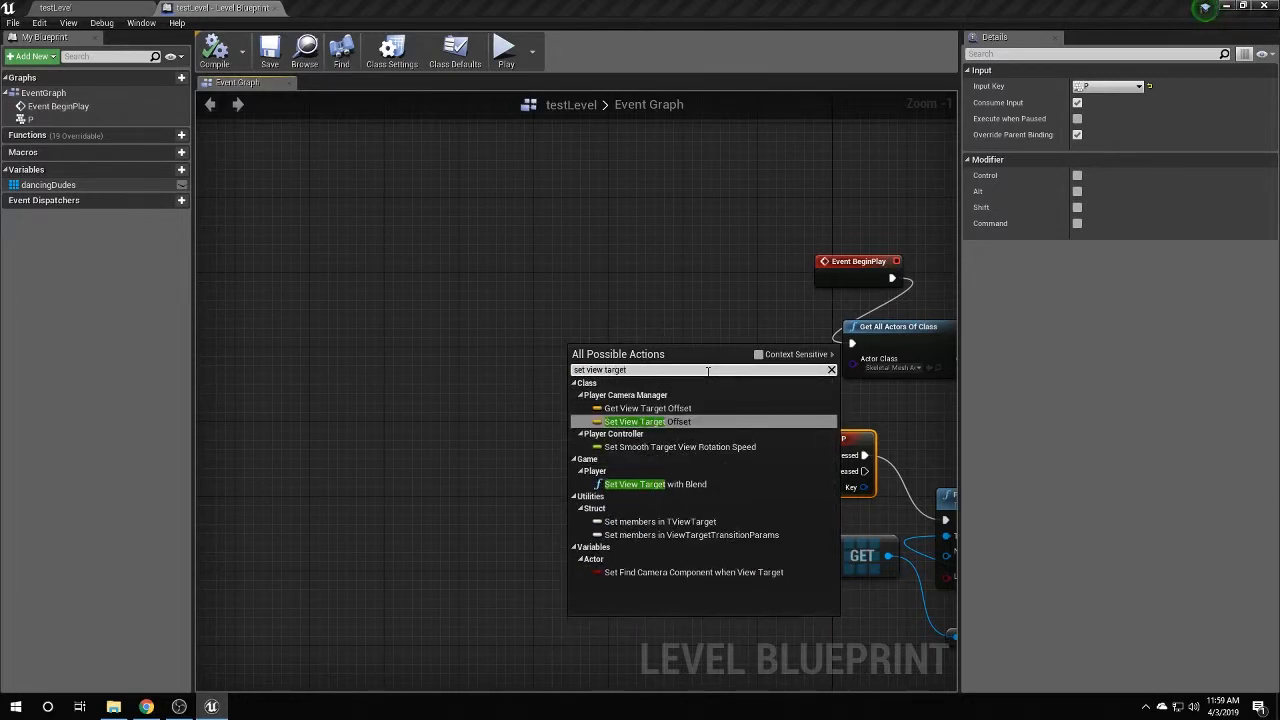
type("get")
left_click(655, 484)
left_click_drag(644, 361, 580, 284)
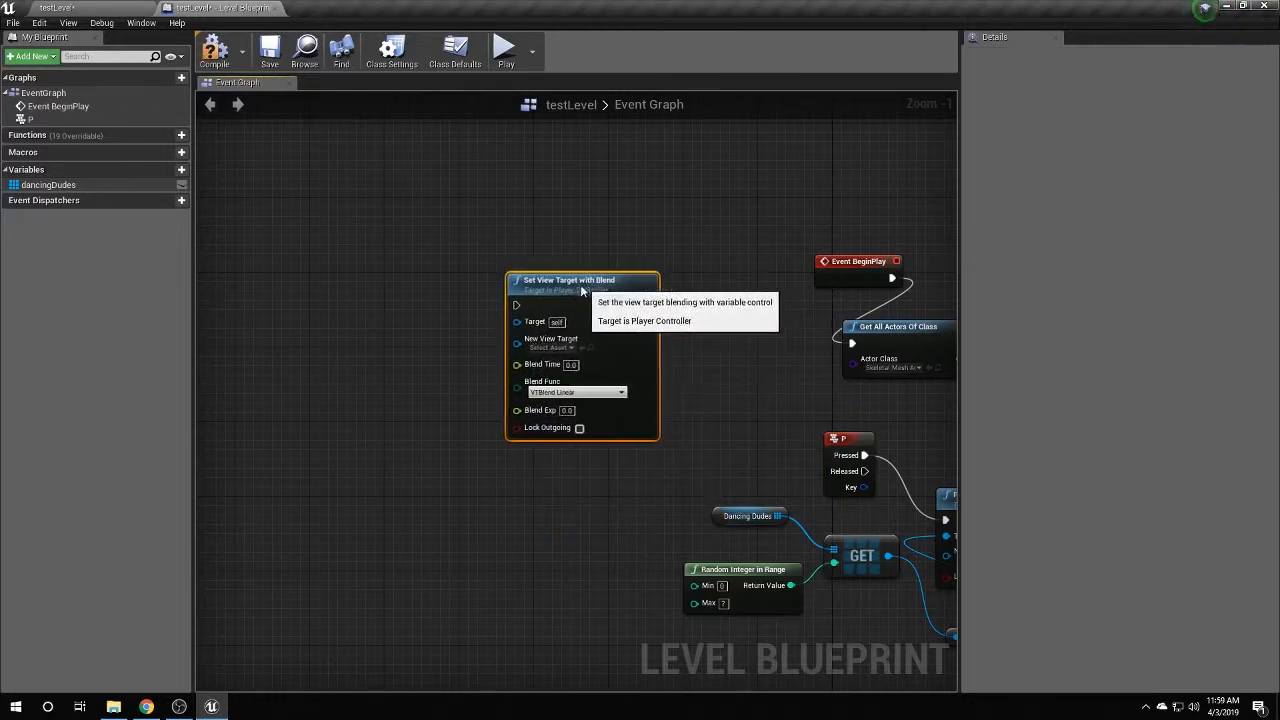
right_click_drag(704, 362, 811, 369)
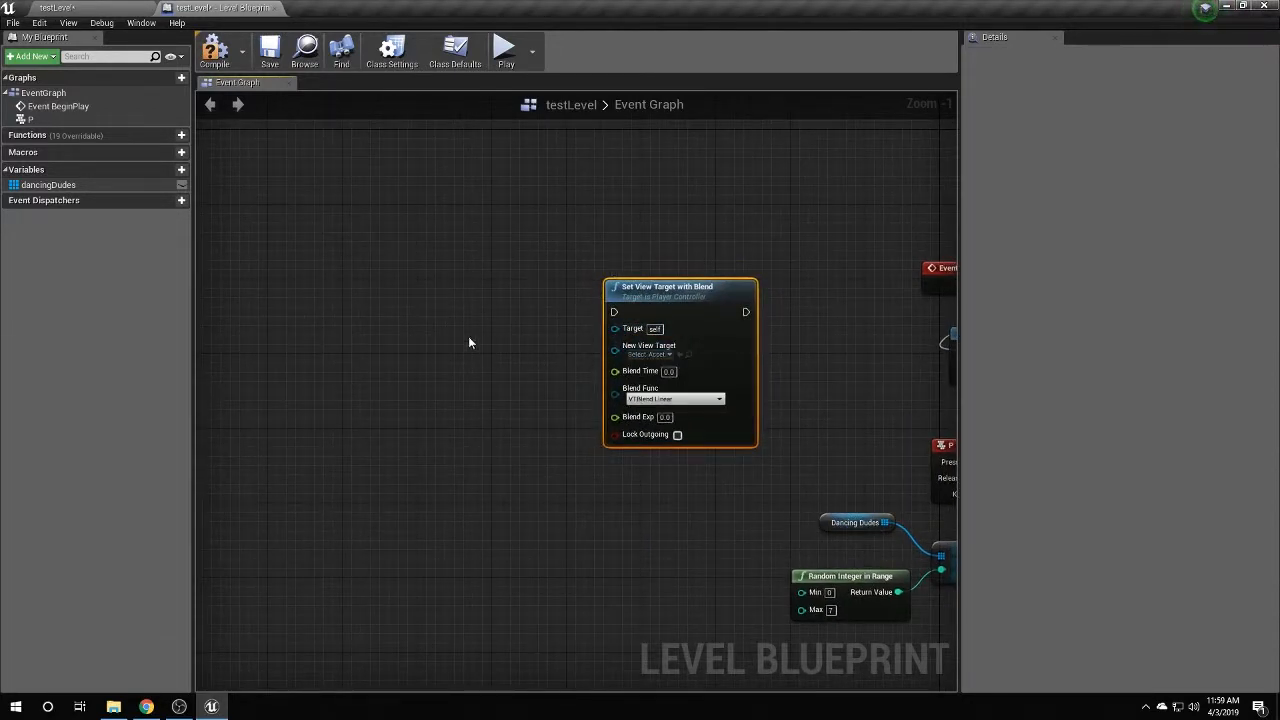
left_click(52, 6)
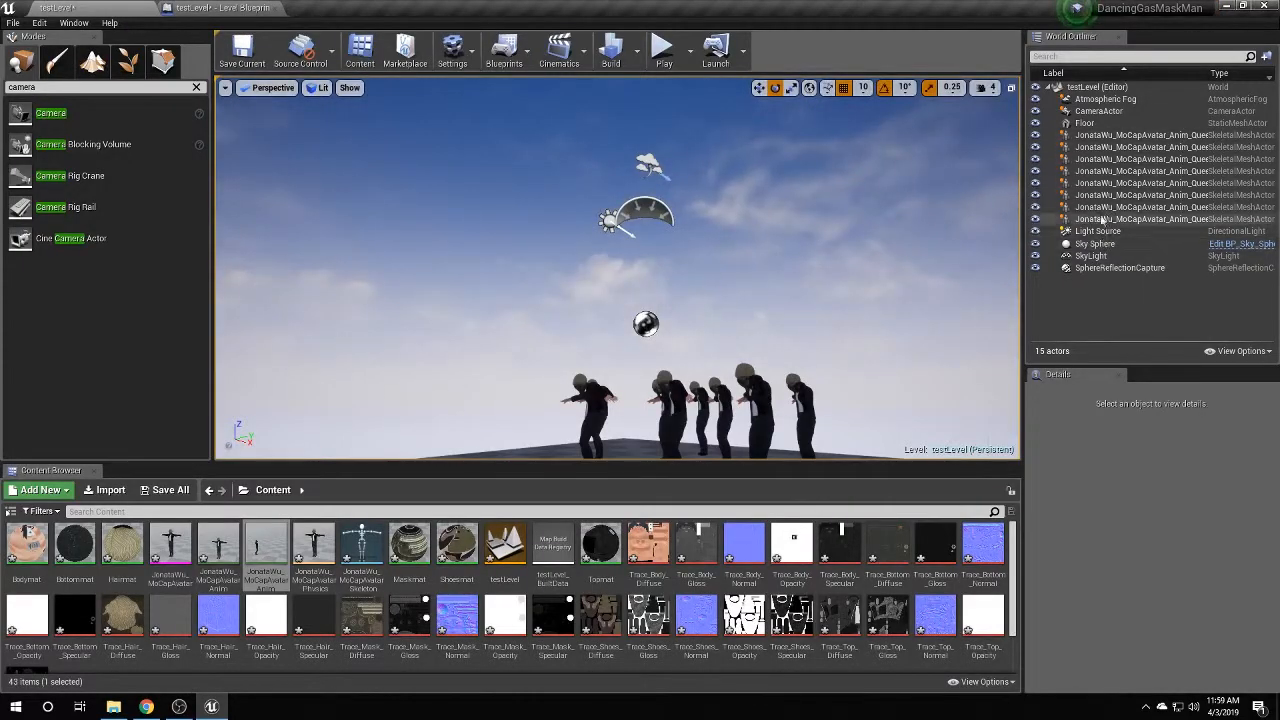
Add a CameraActor reference and wire it to Set View Target with Blend's New View Target.
left_click(1098, 111)
left_click(218, 7)
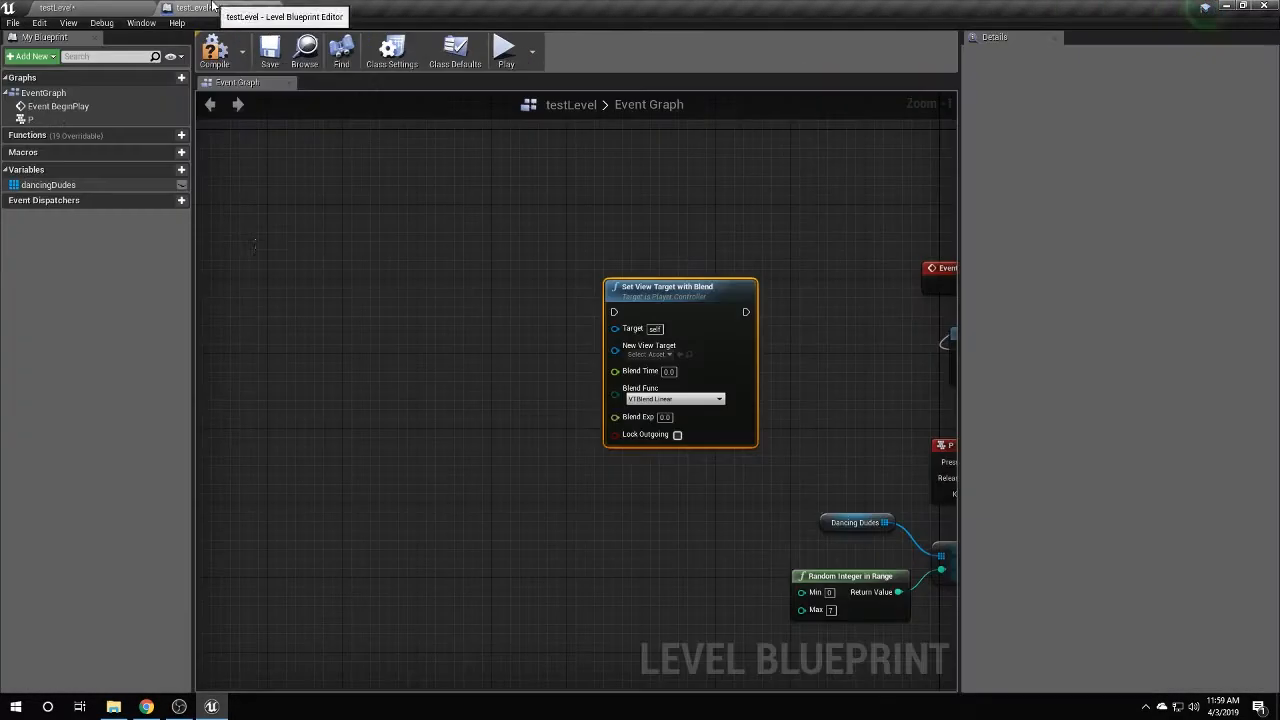
right_click(384, 365)
left_click(574, 367)
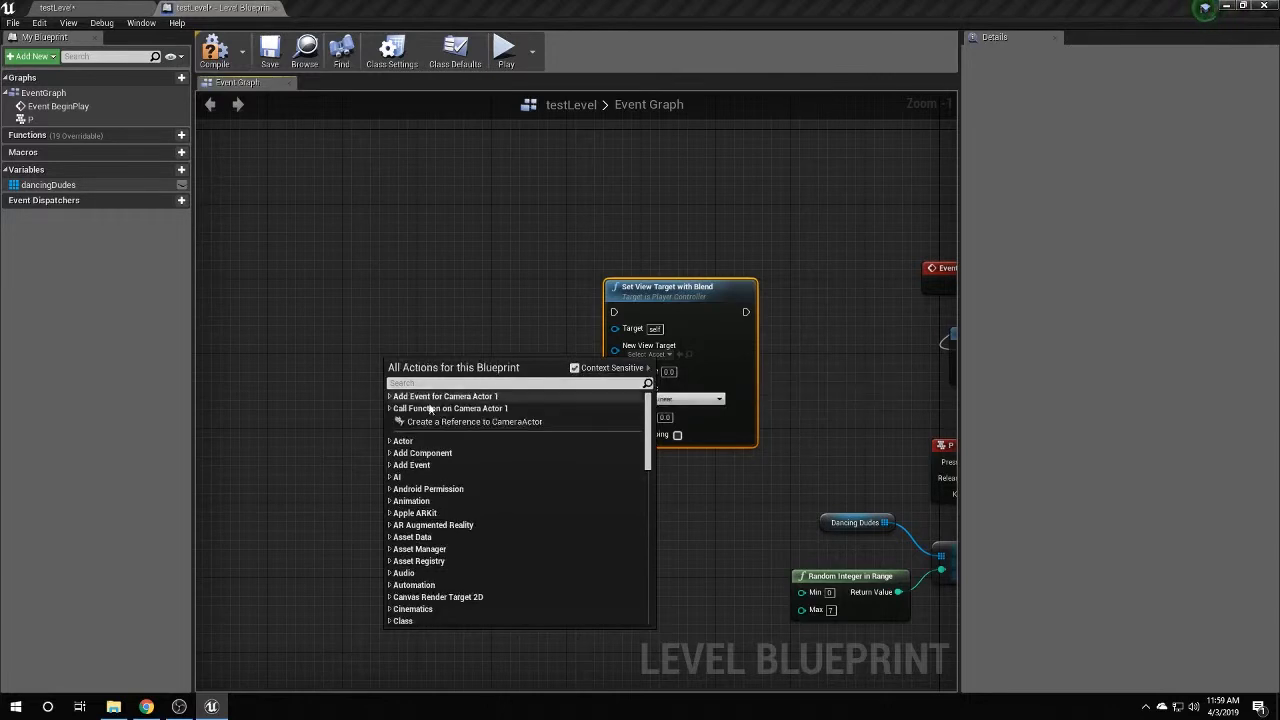
left_click(430, 420)
left_click_drag(589, 368, 615, 346)
right_click_drag(555, 318, 660, 346)
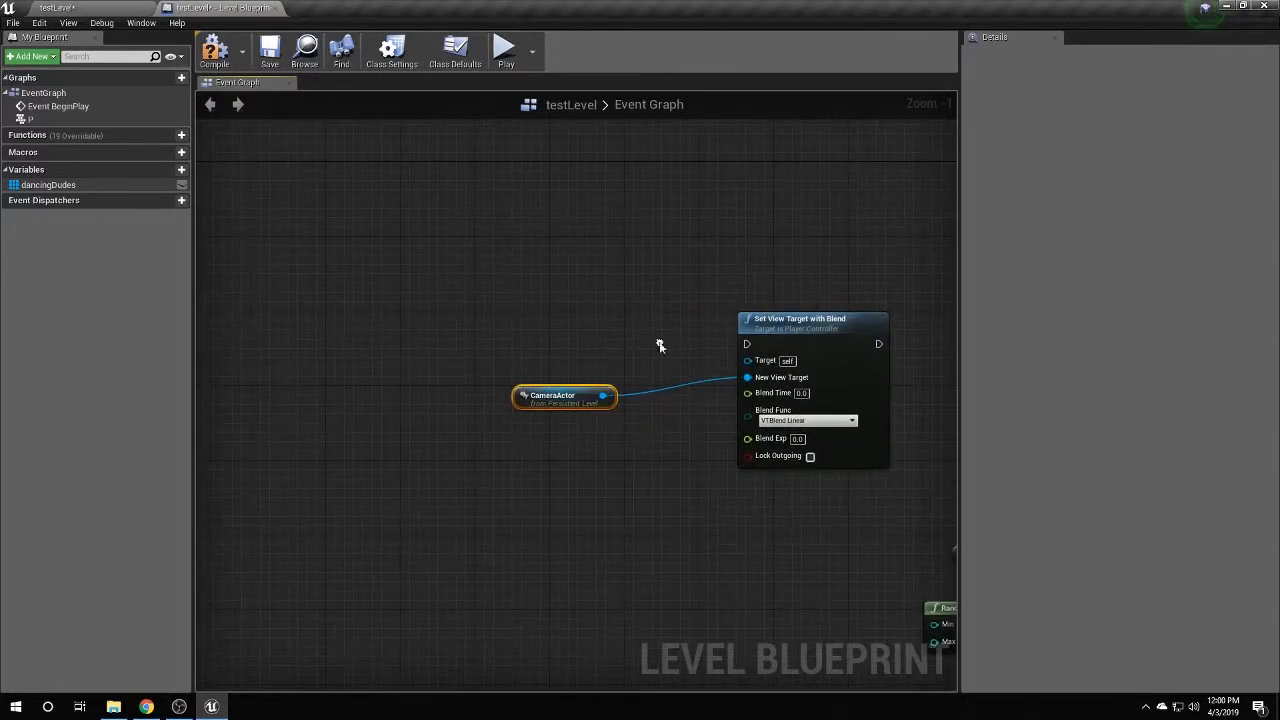
Feed Get Player Controller into Target and have Event BeginPlay run Set View Target with Blend.
right_click(548, 318)
type("get player c")
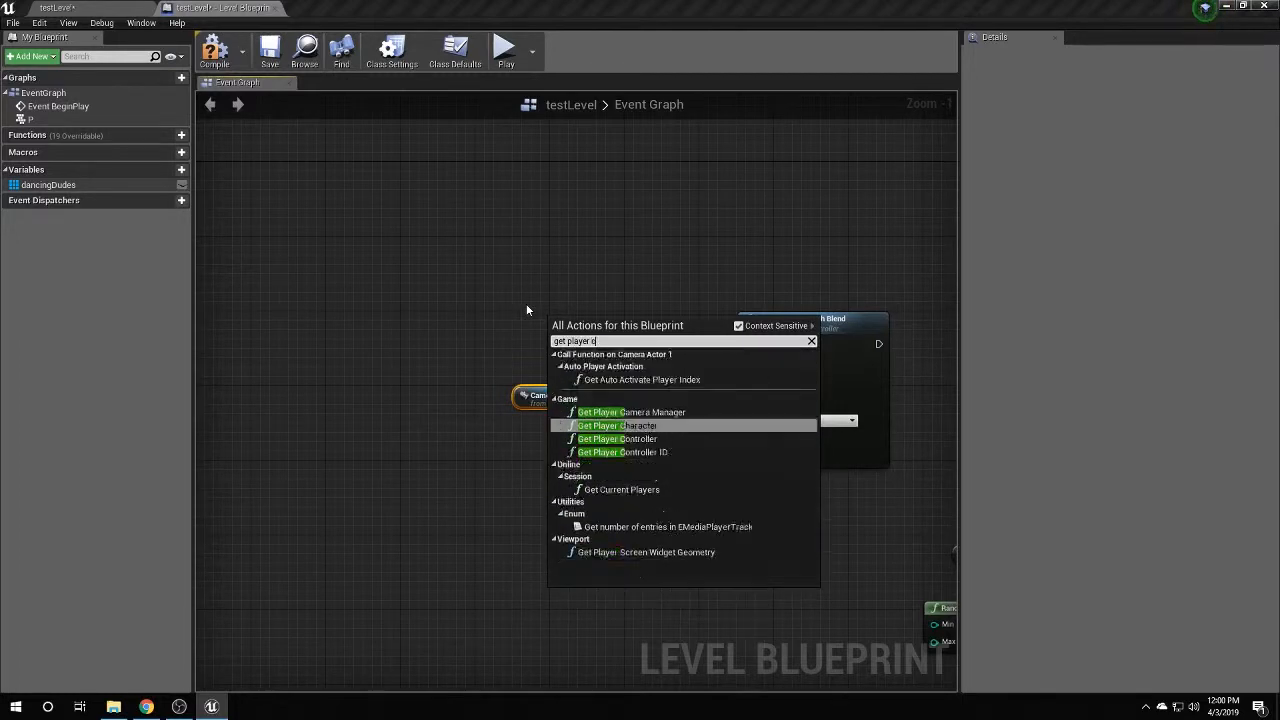
type("on")
left_click(640, 367)
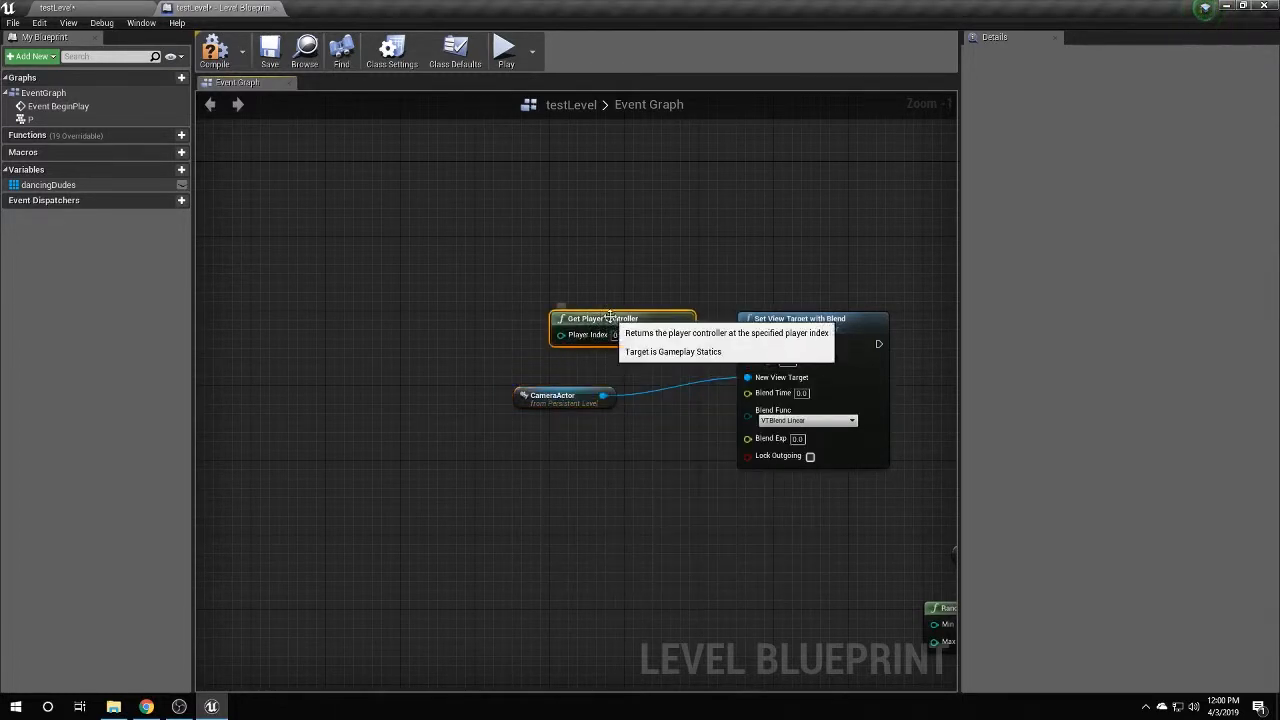
left_click_drag(609, 318, 566, 326)
left_click_drag(647, 344, 749, 360)
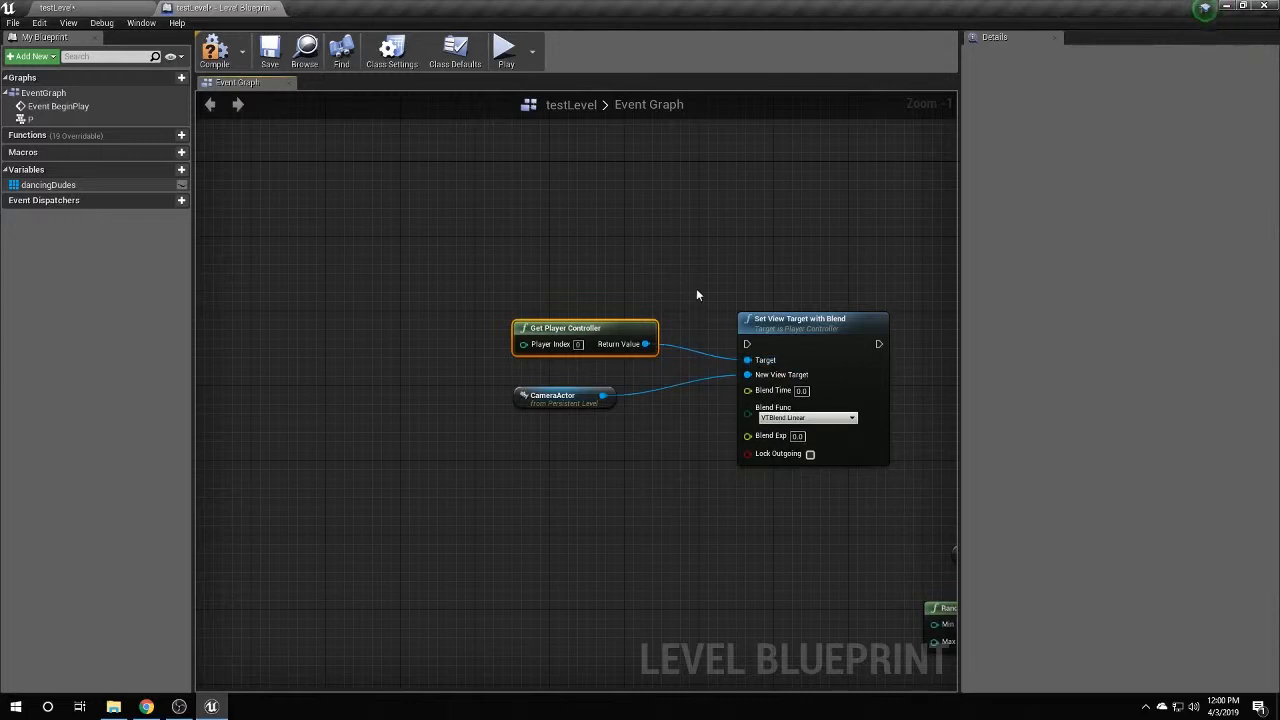
right_click_drag(771, 317, 526, 230)
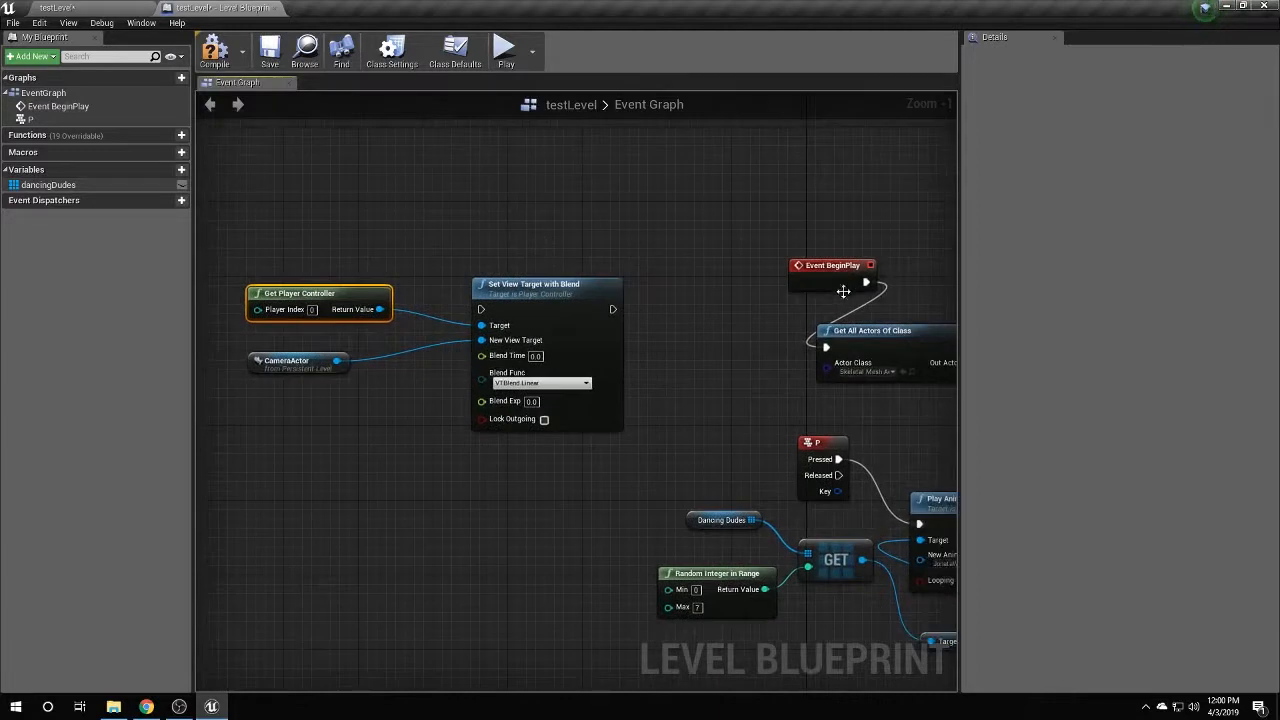
left_click_drag(865, 282, 484, 310)
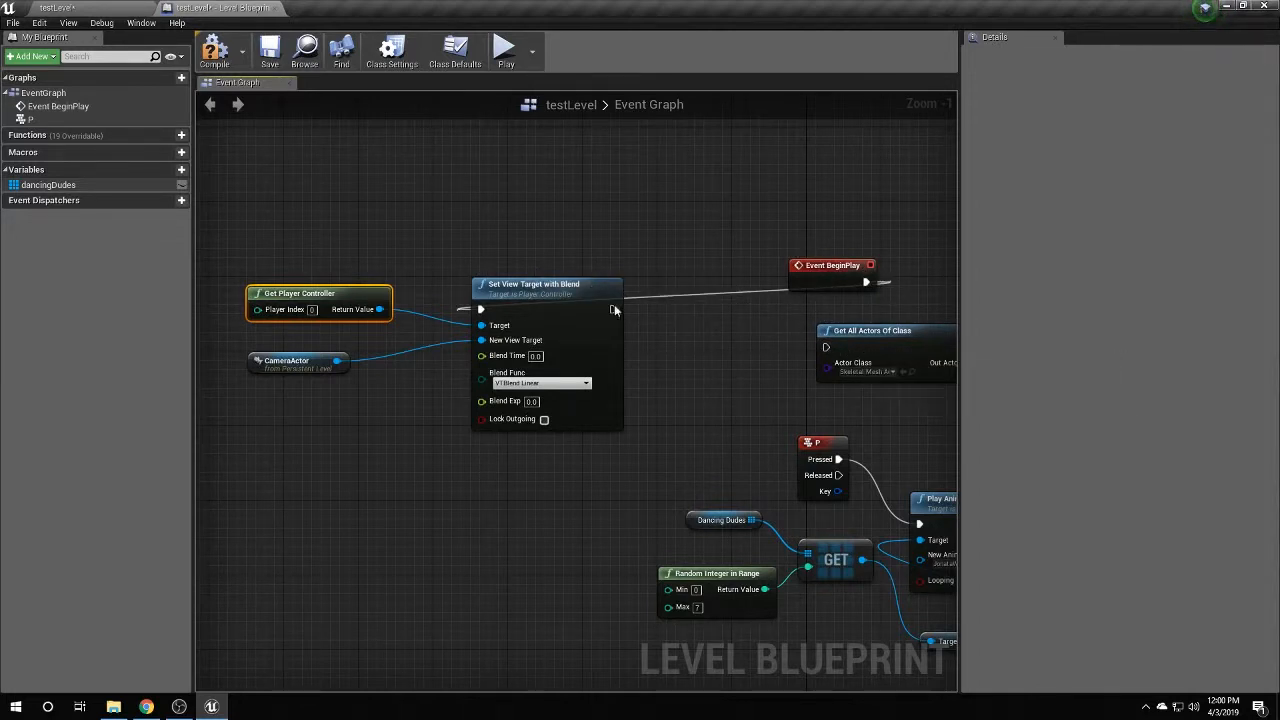
Insert a Sequence after Event BeginPlay with Then 1 driving Set View Target with Blend, and compile.
left_click_drag(835, 265, 778, 218)
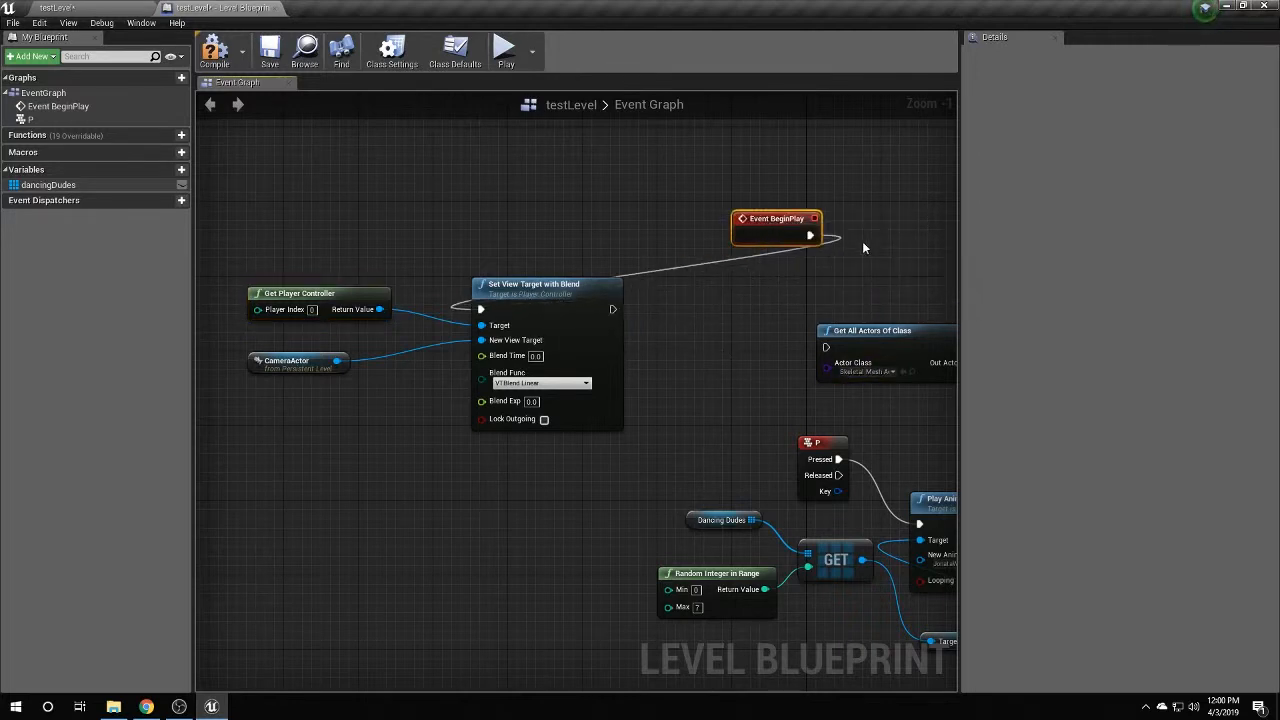
right_click(852, 241)
type("a")
key("BackSpace")
type("sequence")
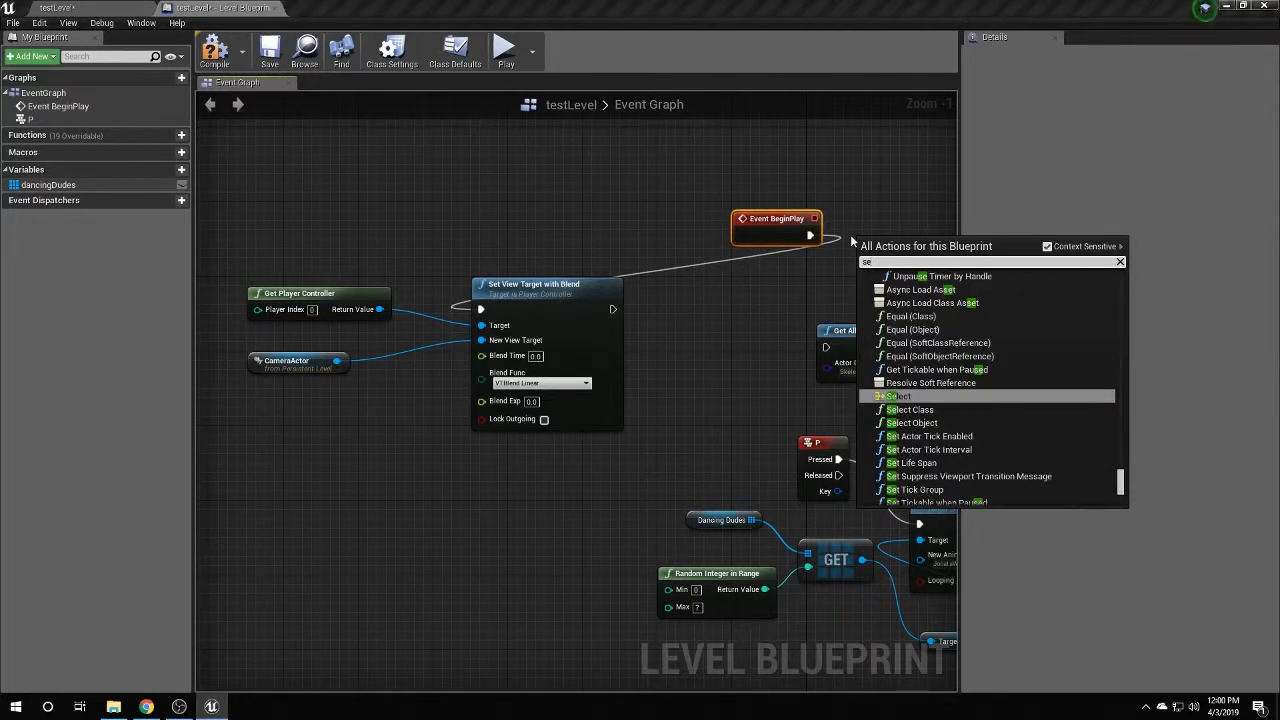
key("Return")
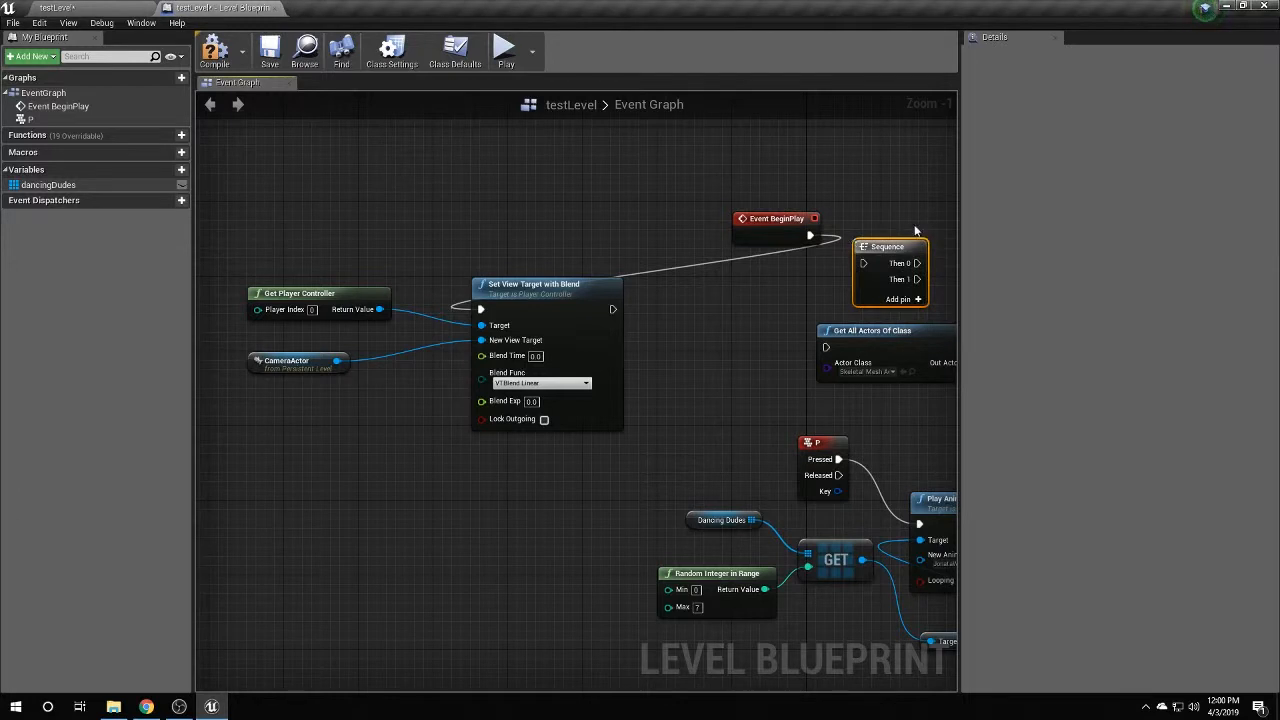
left_click_drag(810, 235, 826, 347)
left_click_drag(905, 279, 481, 309)
left_click(212, 52)
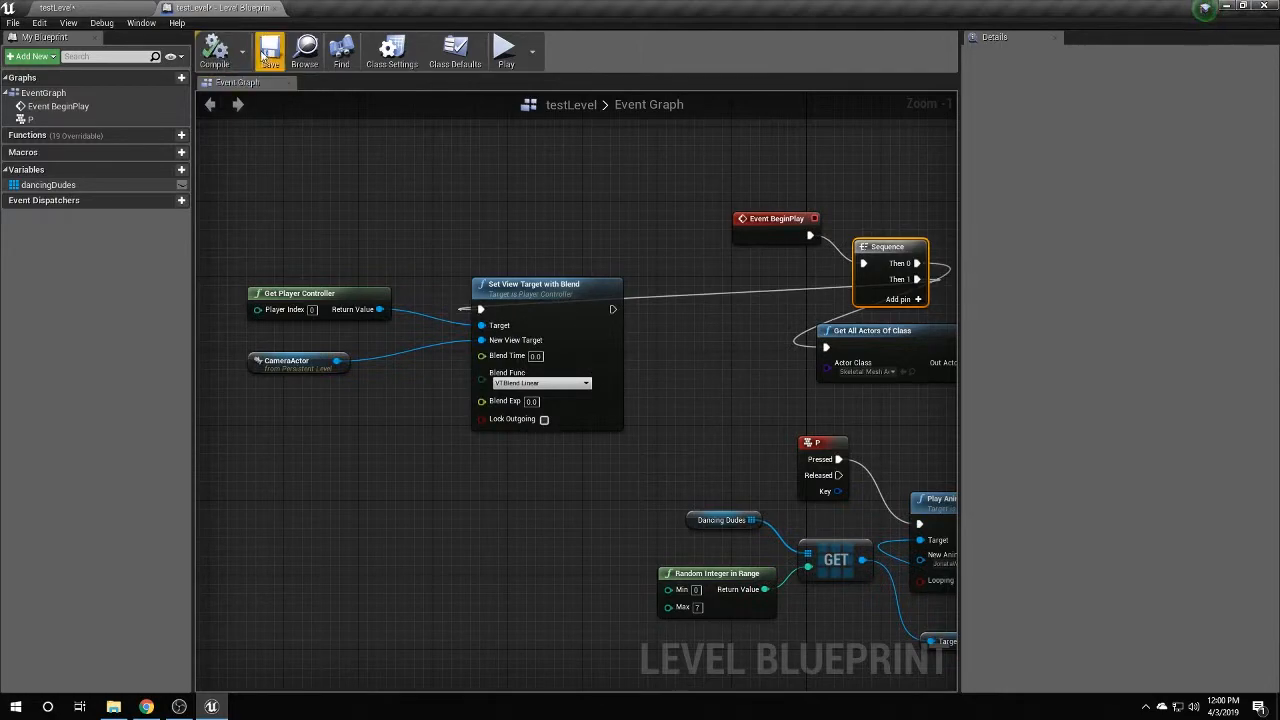
left_click(57, 7)
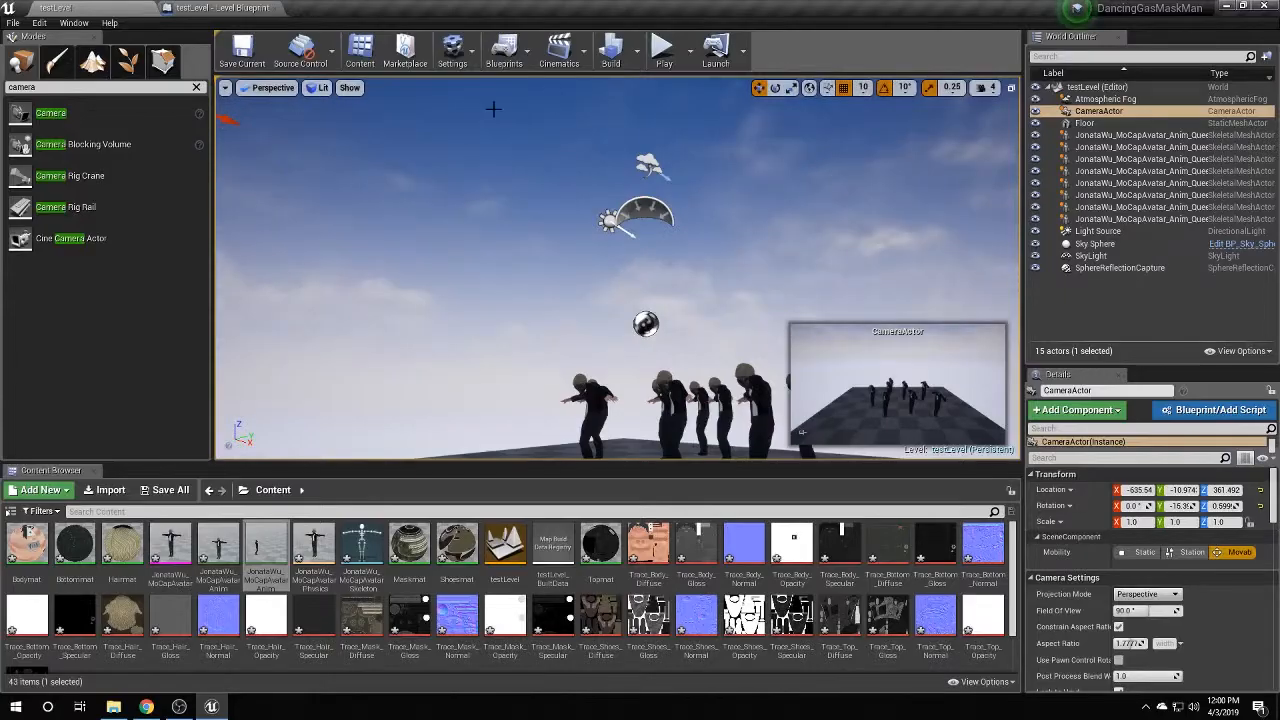
Play-test the level through the CameraActor's view, then stop.
left_click(665, 47)
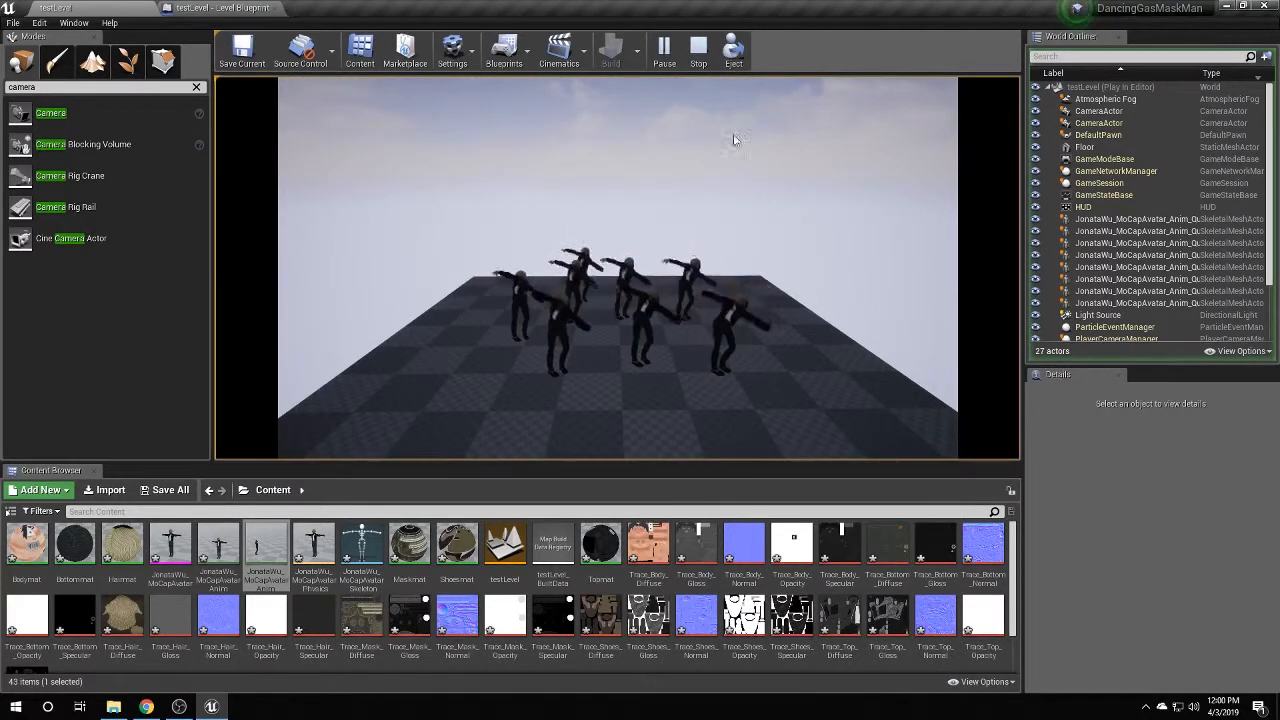
left_click(698, 47)
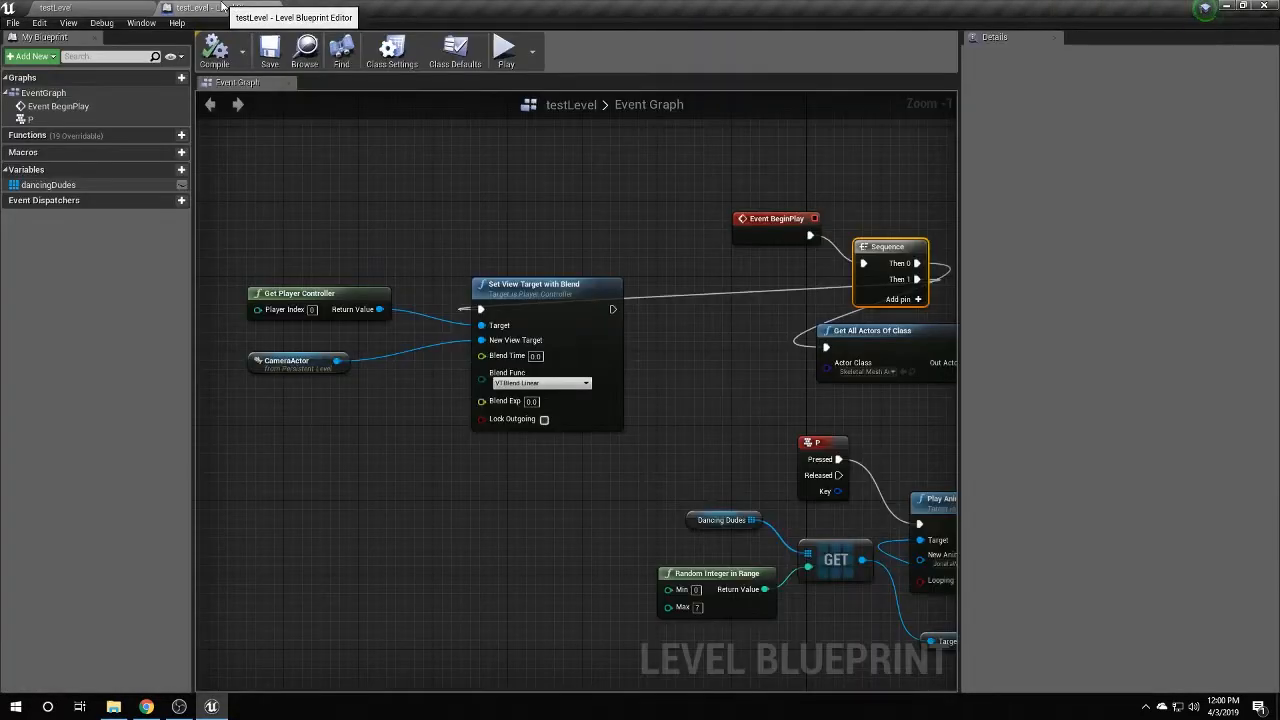
Add a SetRelativeLocation node from the CameraActor, then delete it and its Camera Component getter.
right_click_drag(717, 312, 783, 173)
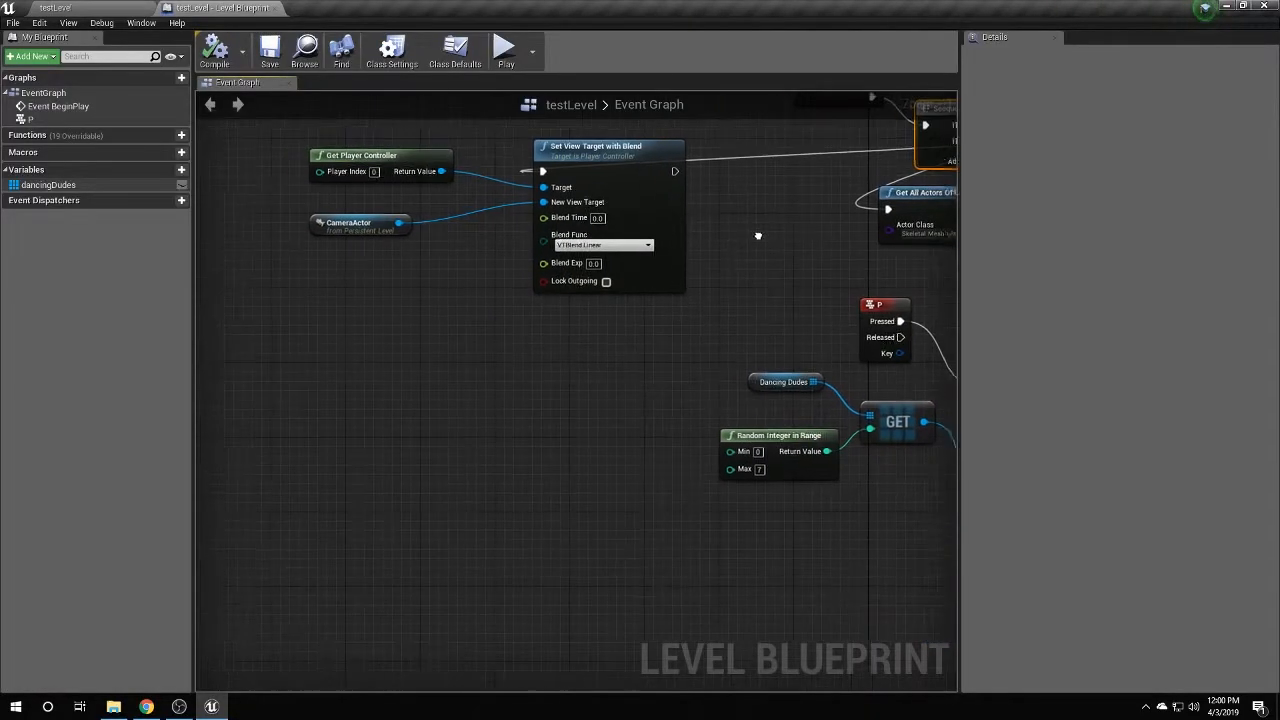
left_click_drag(401, 222, 396, 488)
type("set r")
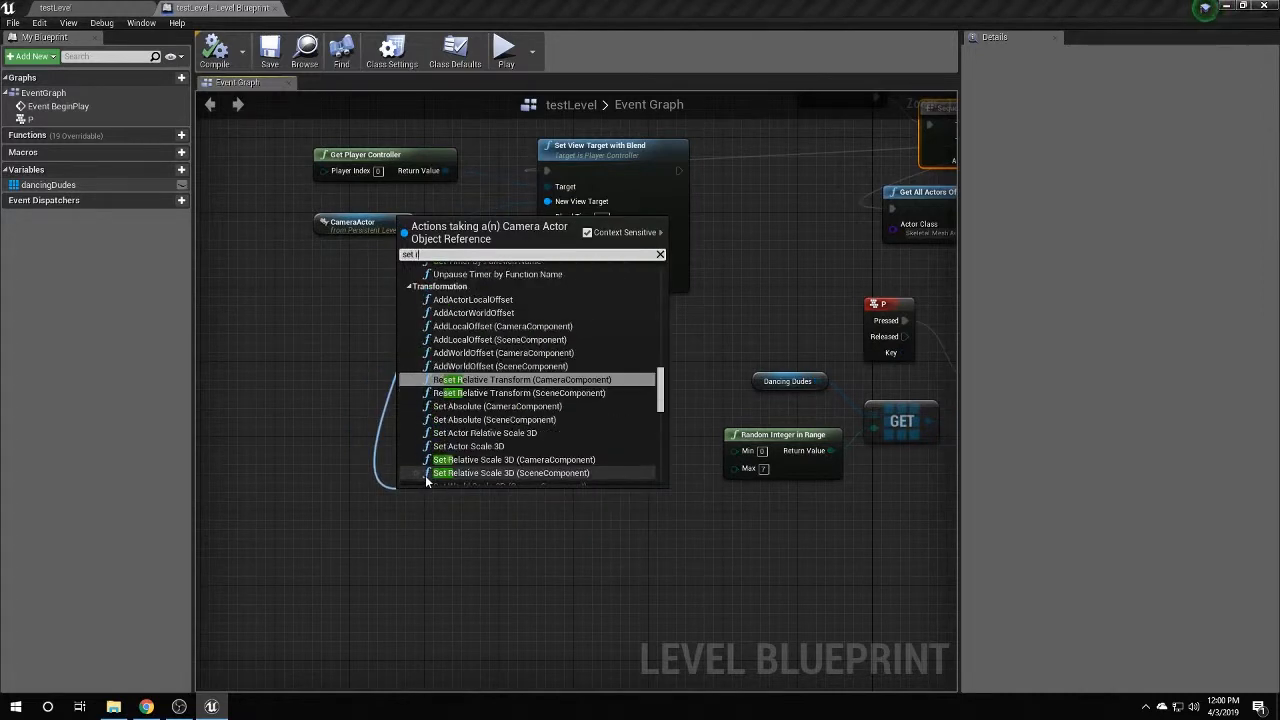
type("elatio")
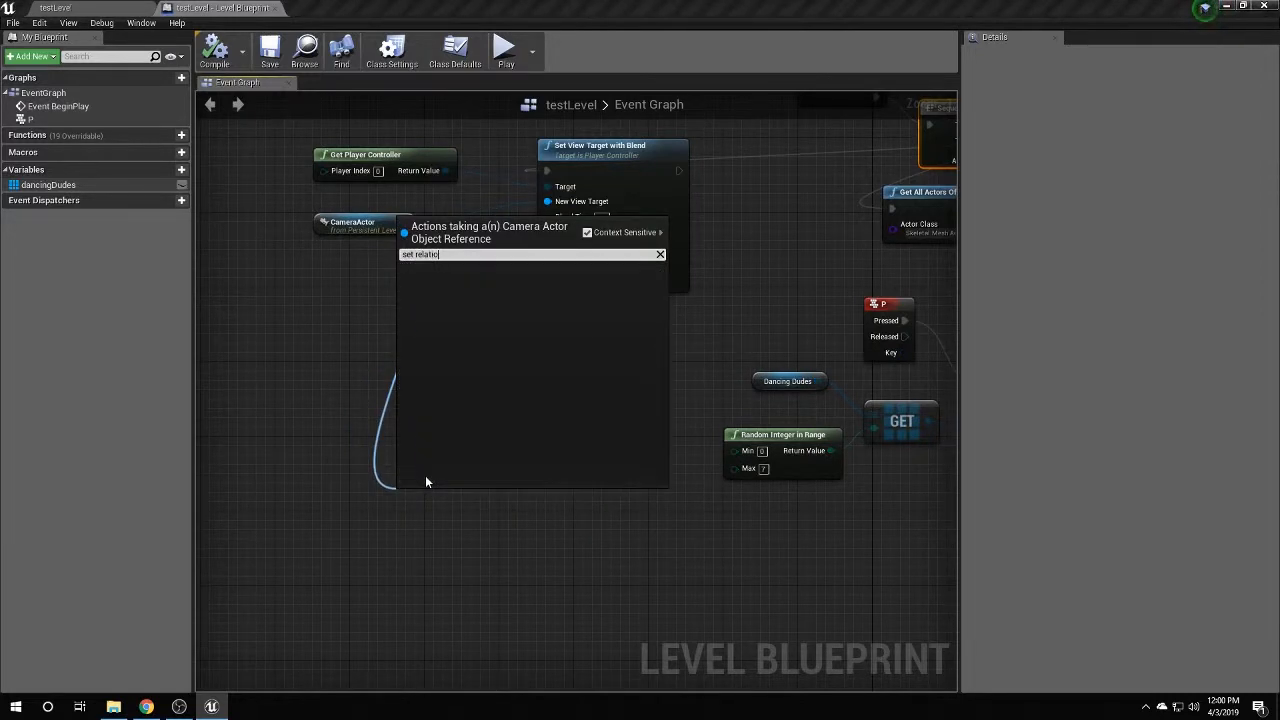
type("n")
key("BackSpace")
key("BackSpace")
type("ve")
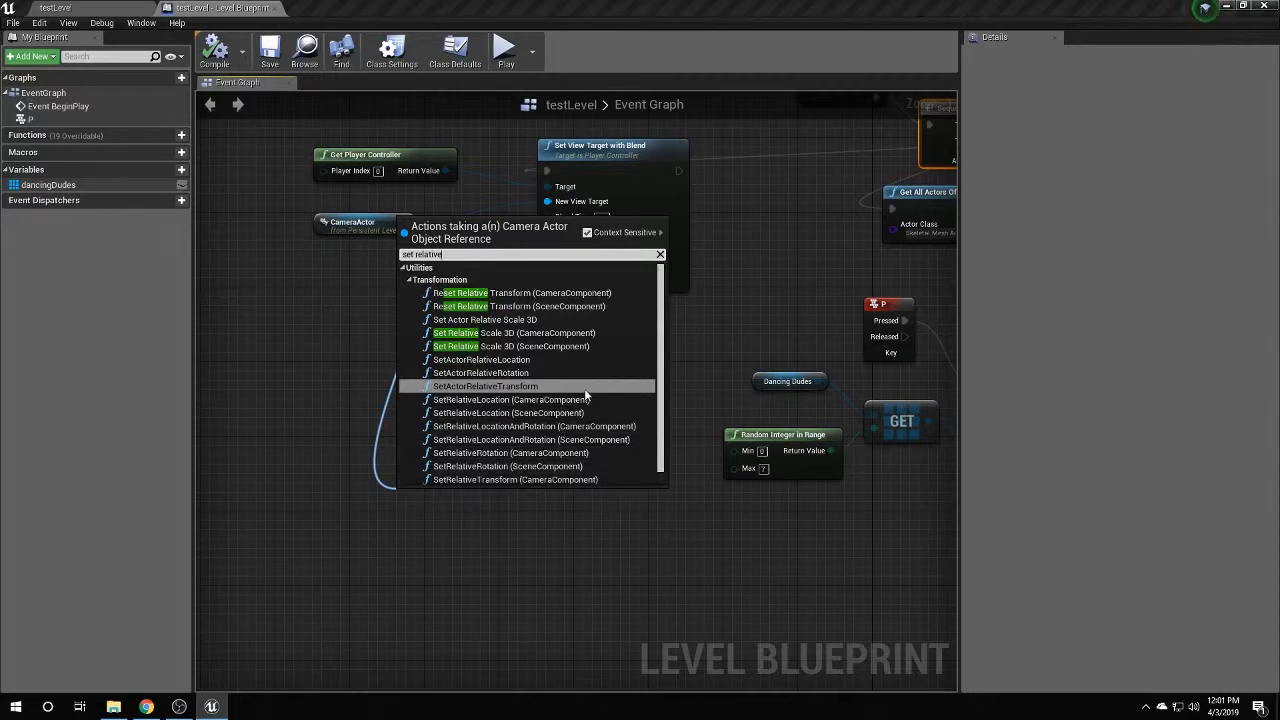
type(" location")
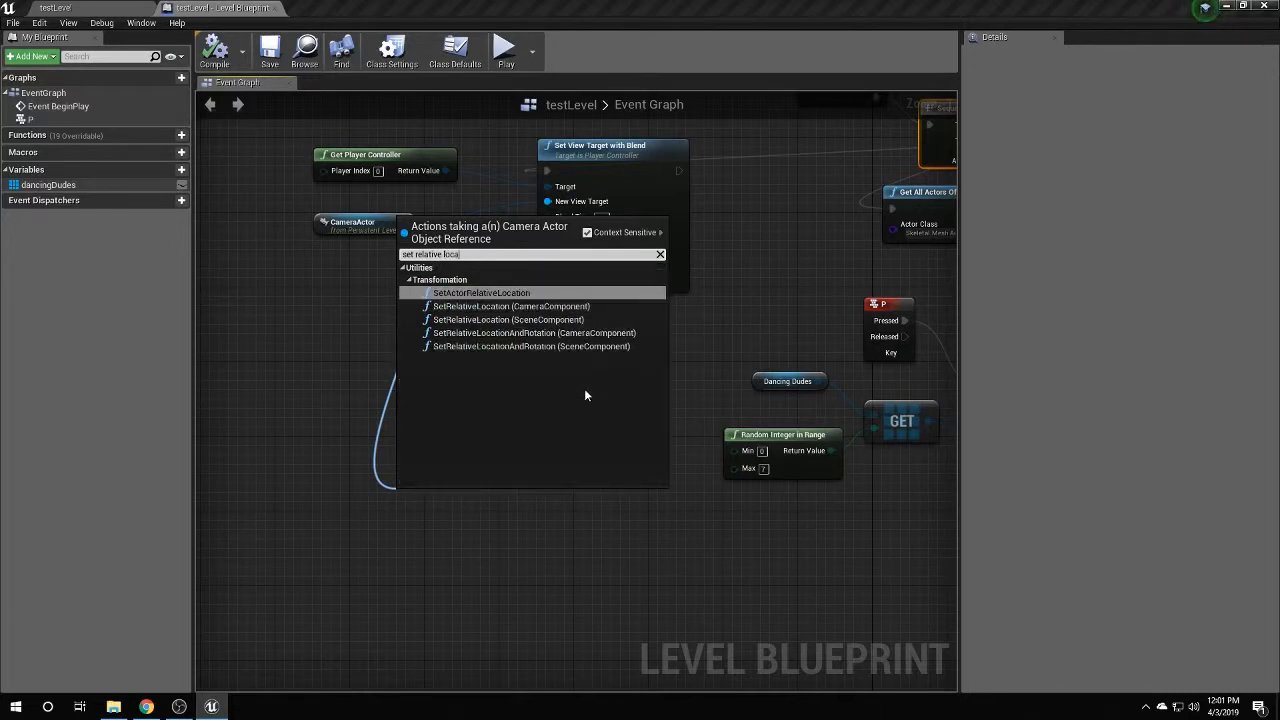
left_click(587, 305)
left_click_drag(512, 500, 595, 376)
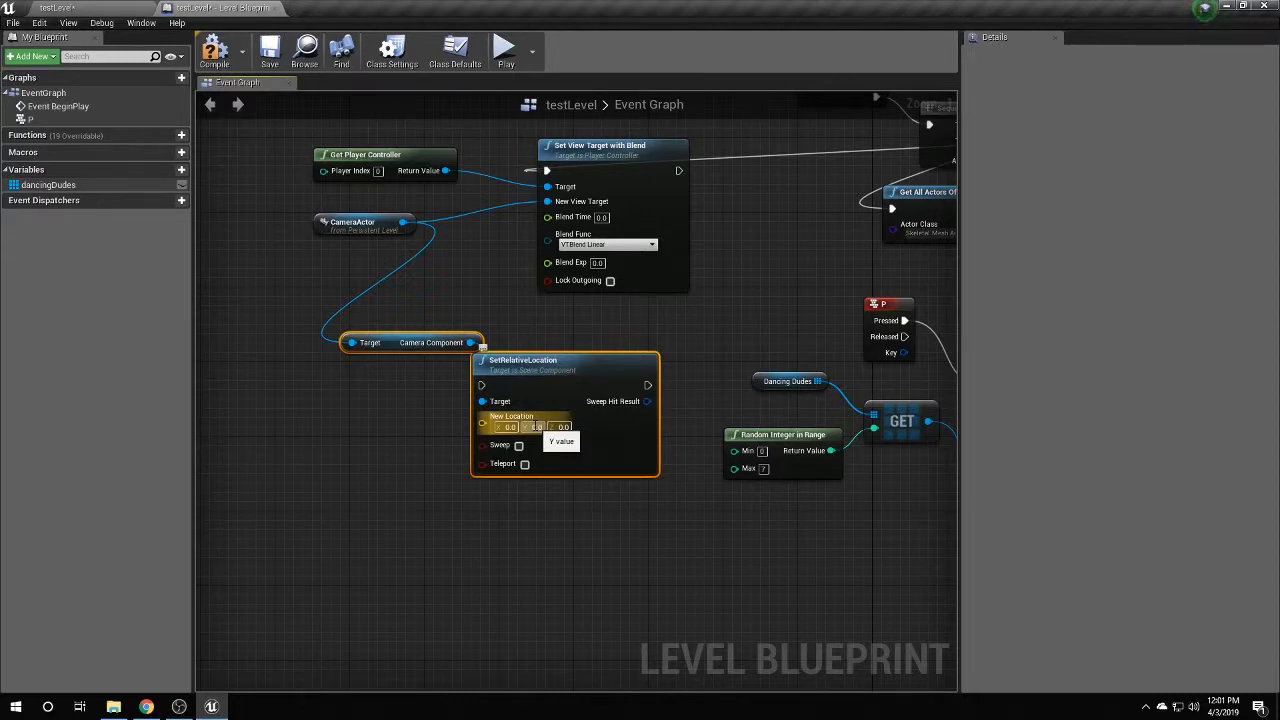
key("Delete")
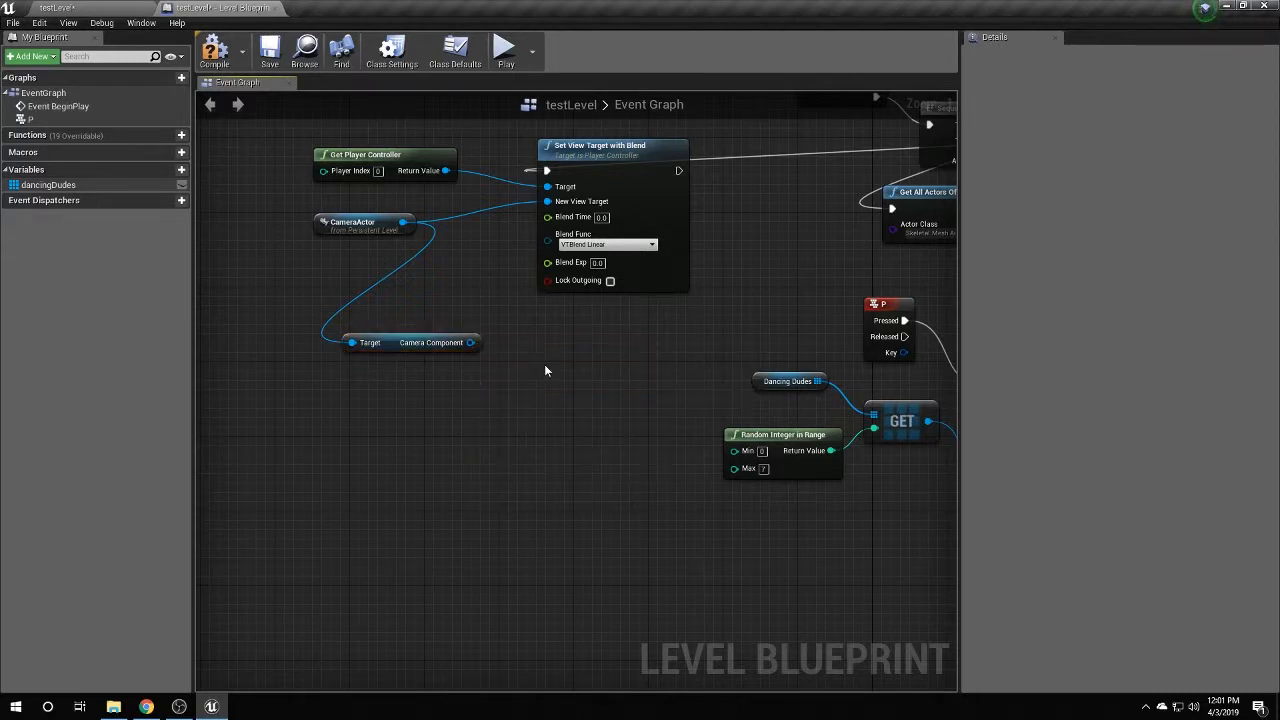
left_click(430, 342)
key("Delete")
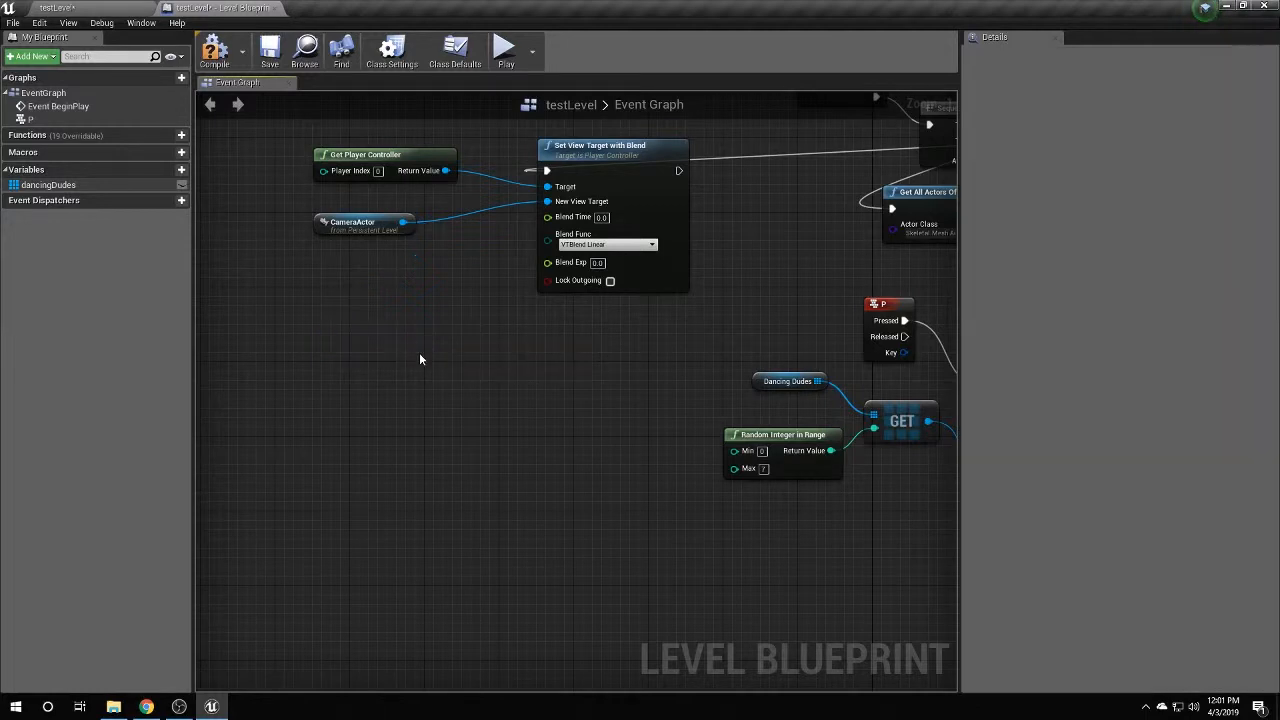
Add a SetActorRelativeLocation node targeting CameraActor, with a Make Vector feeding New Relative Location.
right_click(419, 352)
type("set actor")
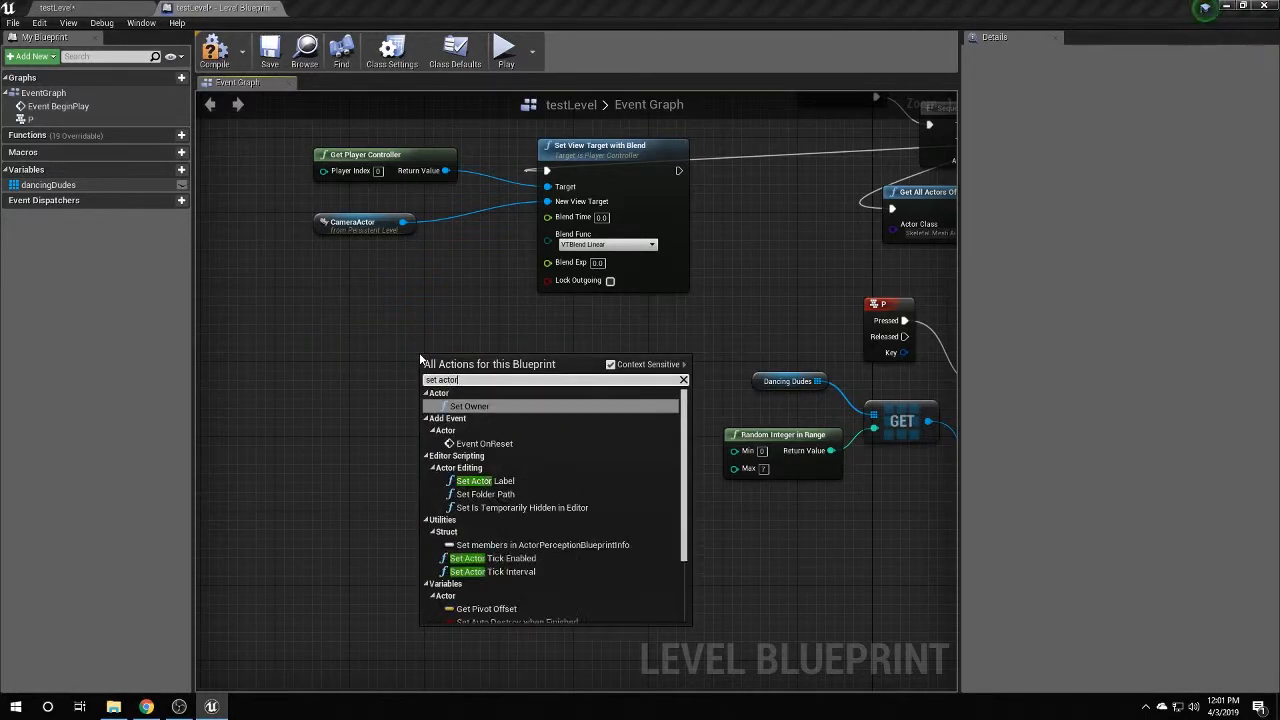
type(" relat")
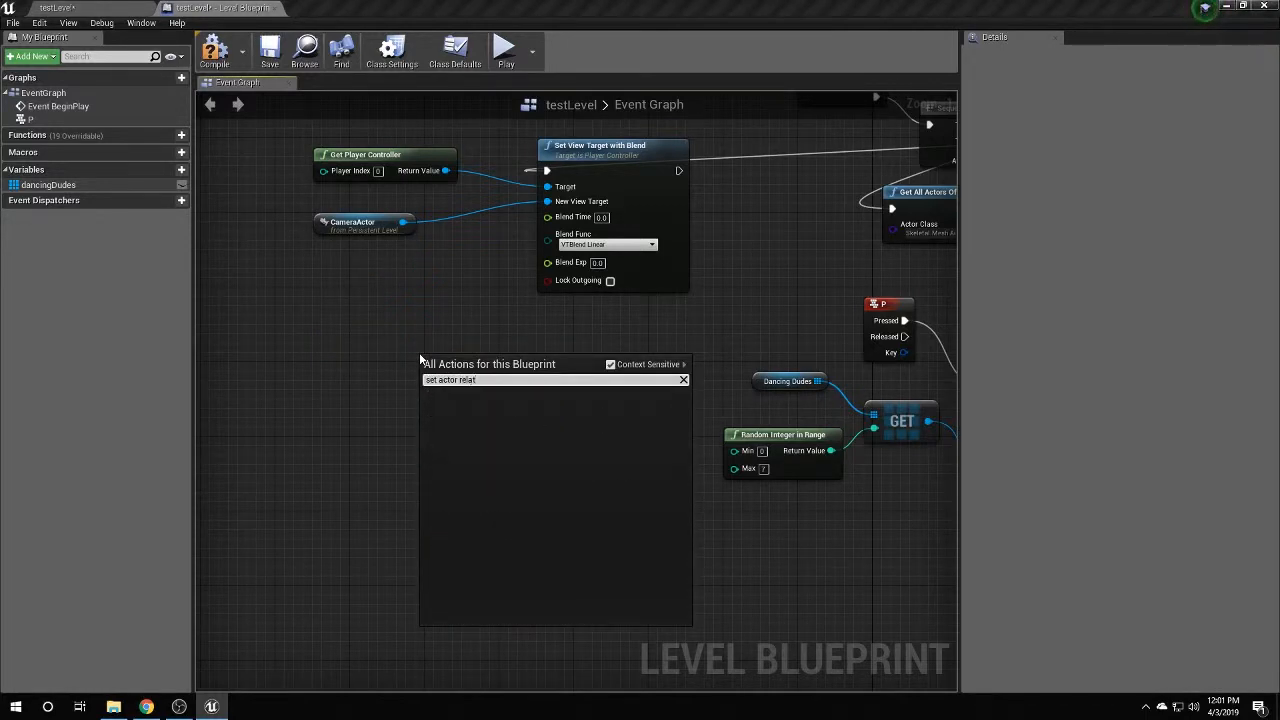
left_click(610, 364)
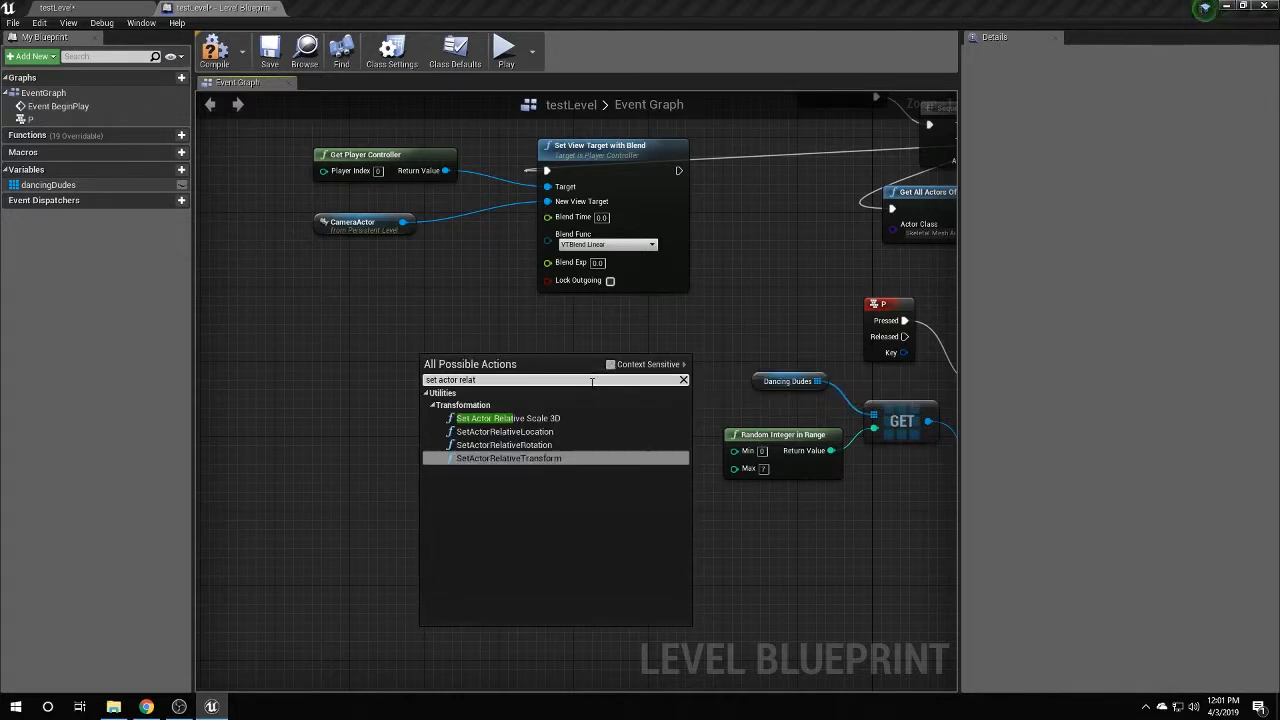
left_click(550, 433)
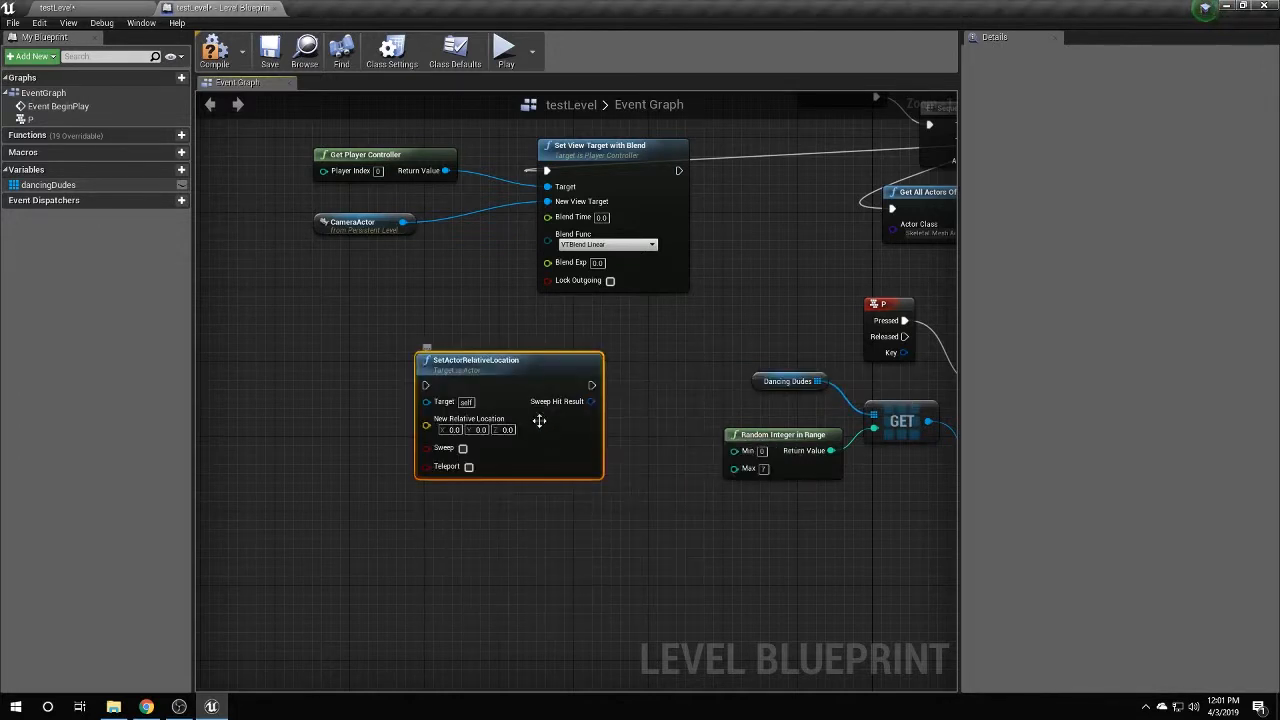
left_click_drag(403, 228, 348, 442)
type("make ve")
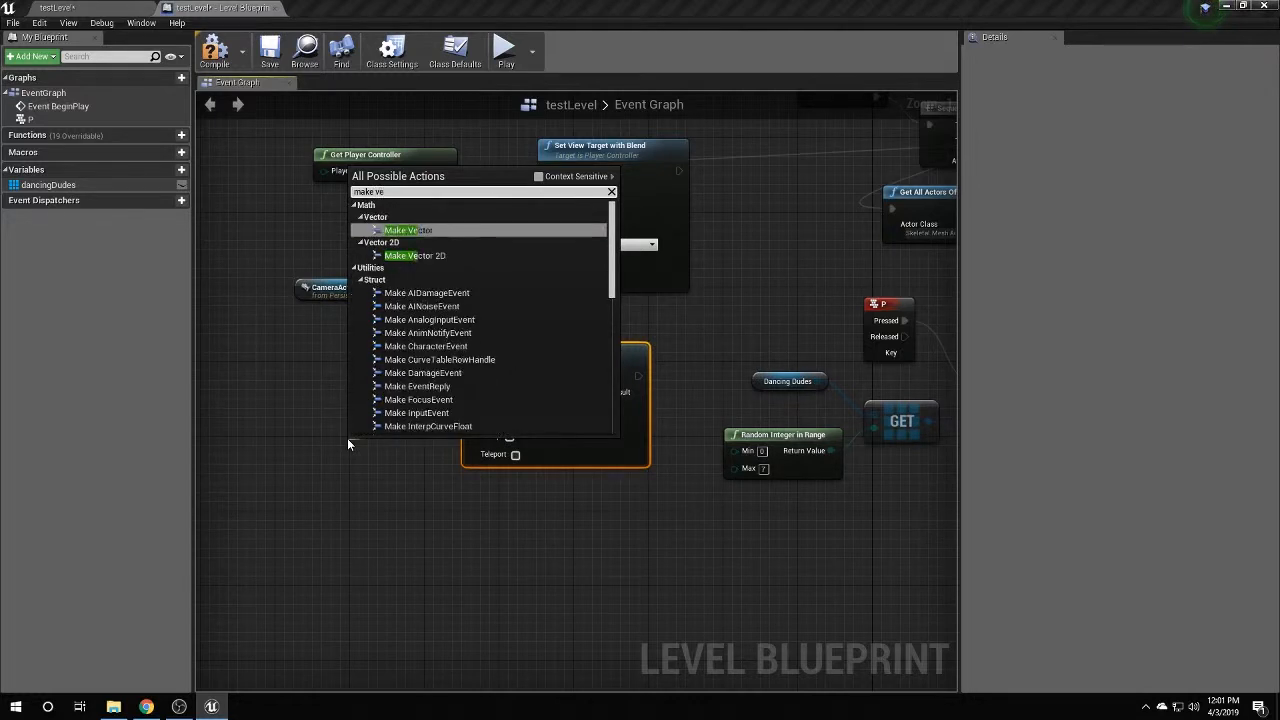
key("Return")
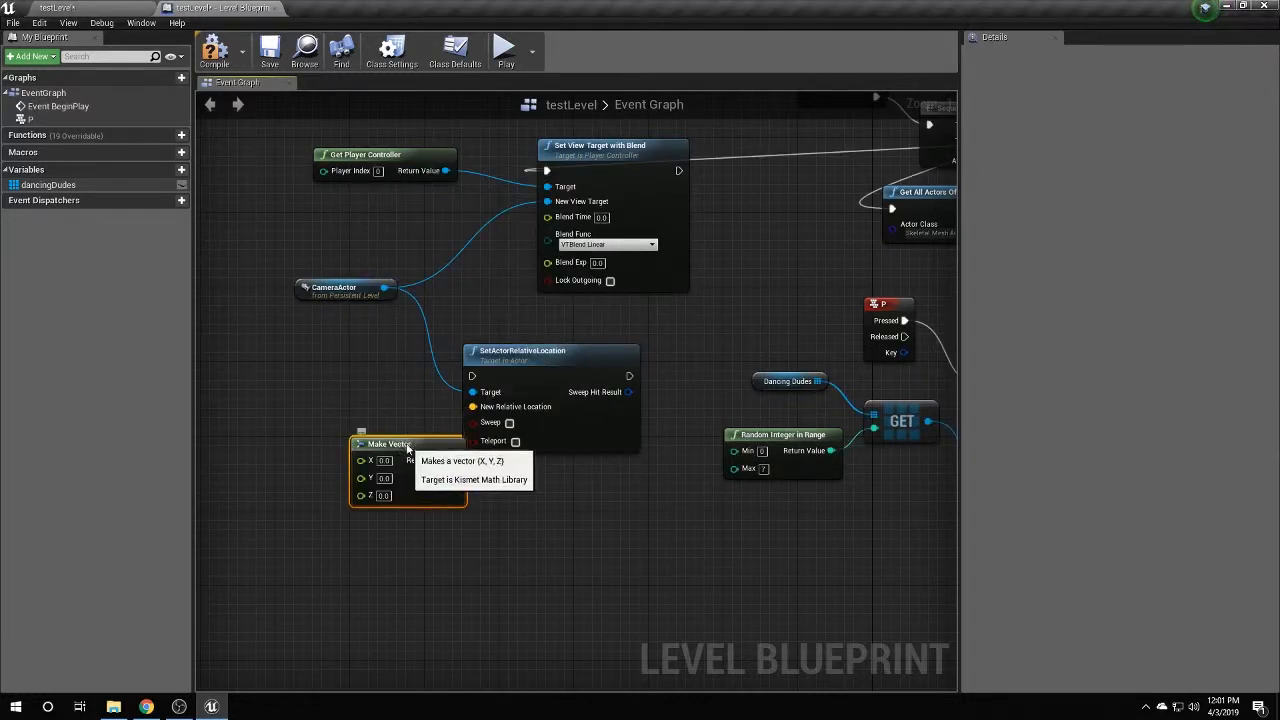
left_click_drag(403, 439, 357, 413)
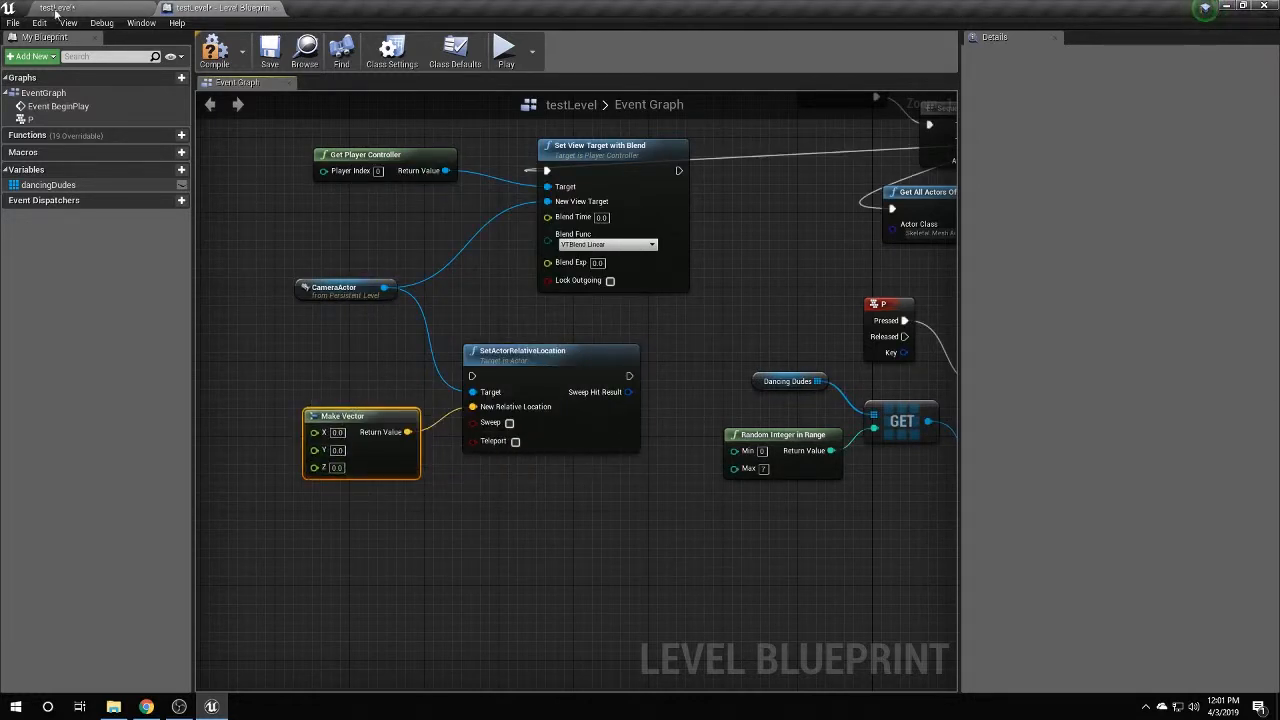
left_click(57, 9)
Briefly play the level, then pilot the CameraActor in among the dancers.
left_click(655, 58)
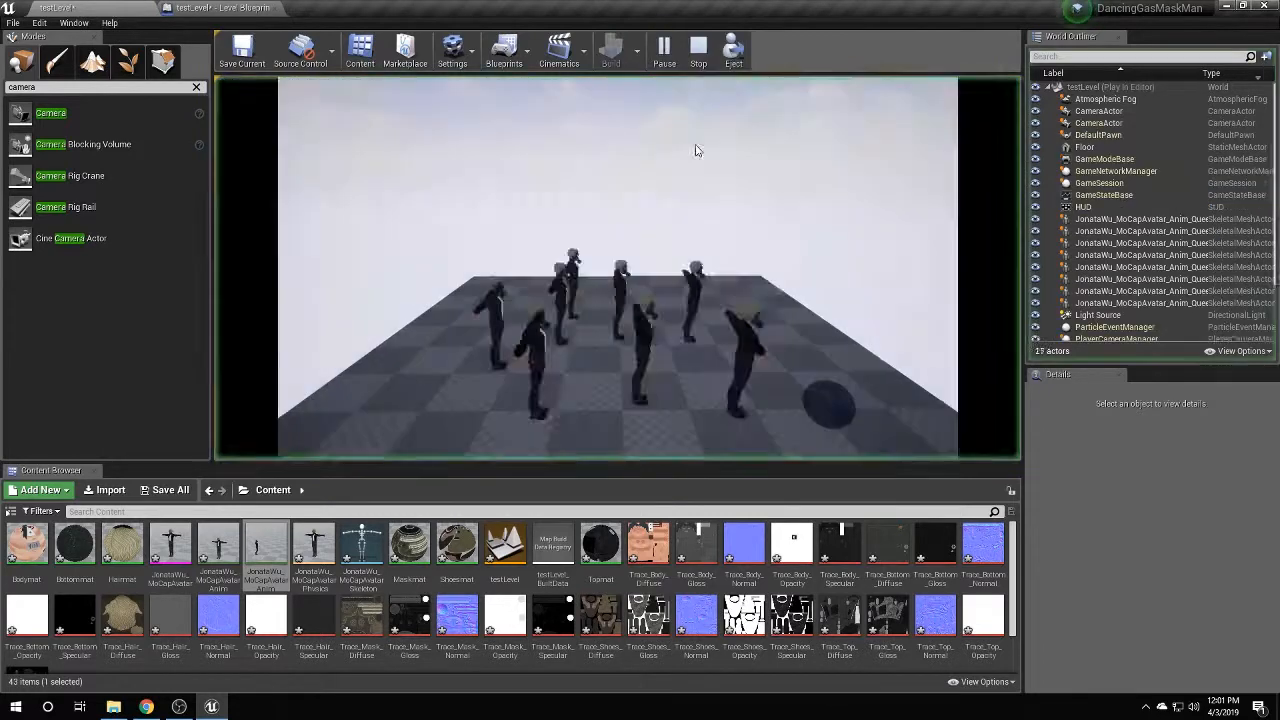
key("Escape")
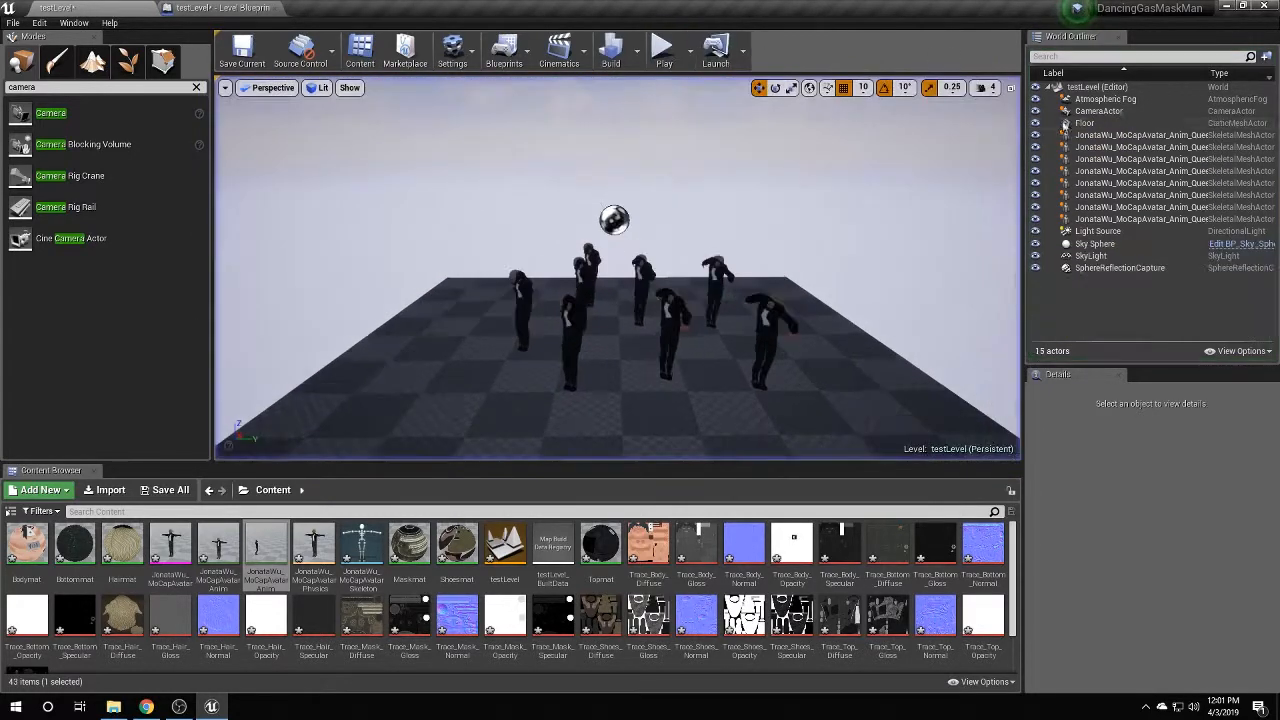
left_click(1095, 111)
right_click(1093, 113)
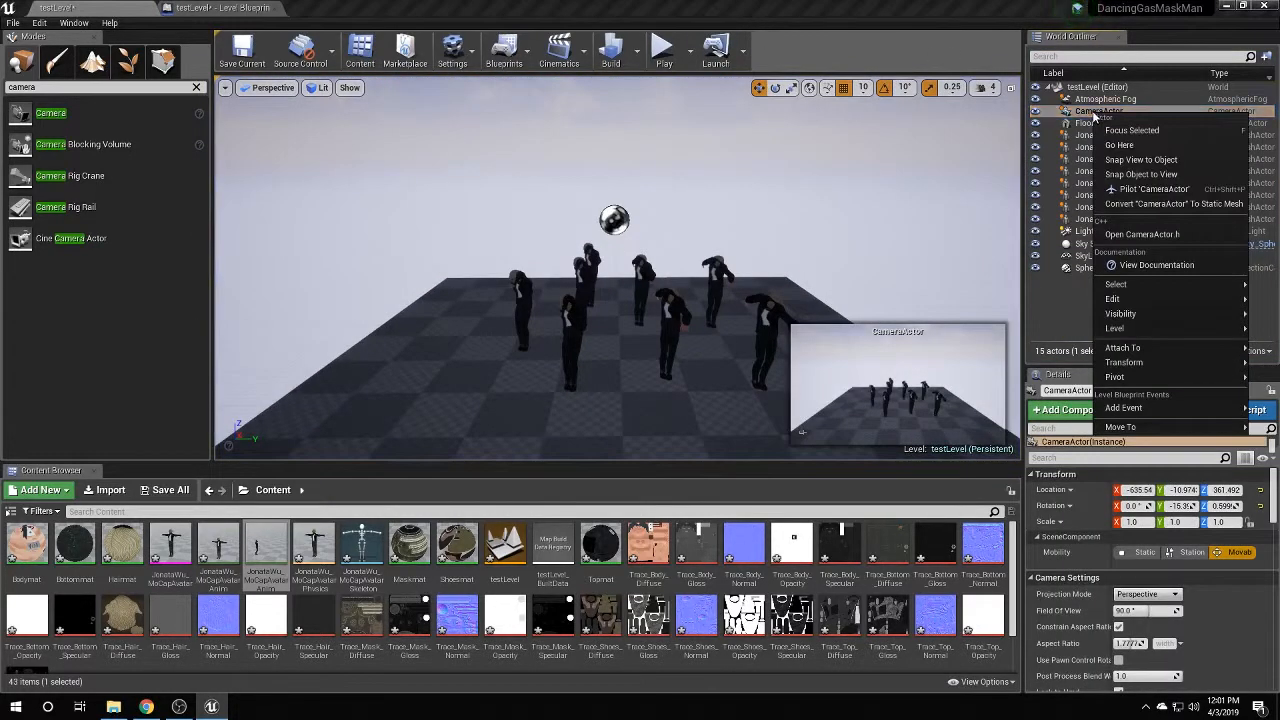
left_click(1150, 189)
scroll(537, 85, "up", 5)
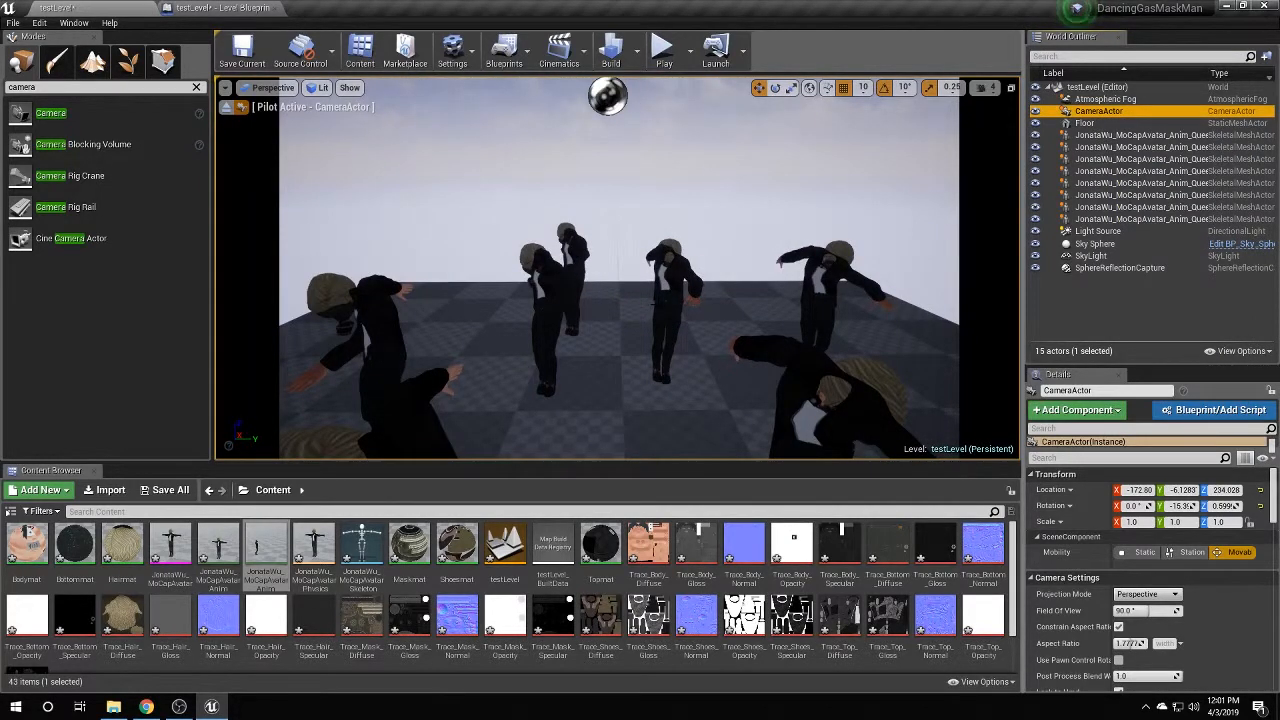
scroll(608, 96, "up", 2)
middle_click_drag(610, 285, 552, 308)
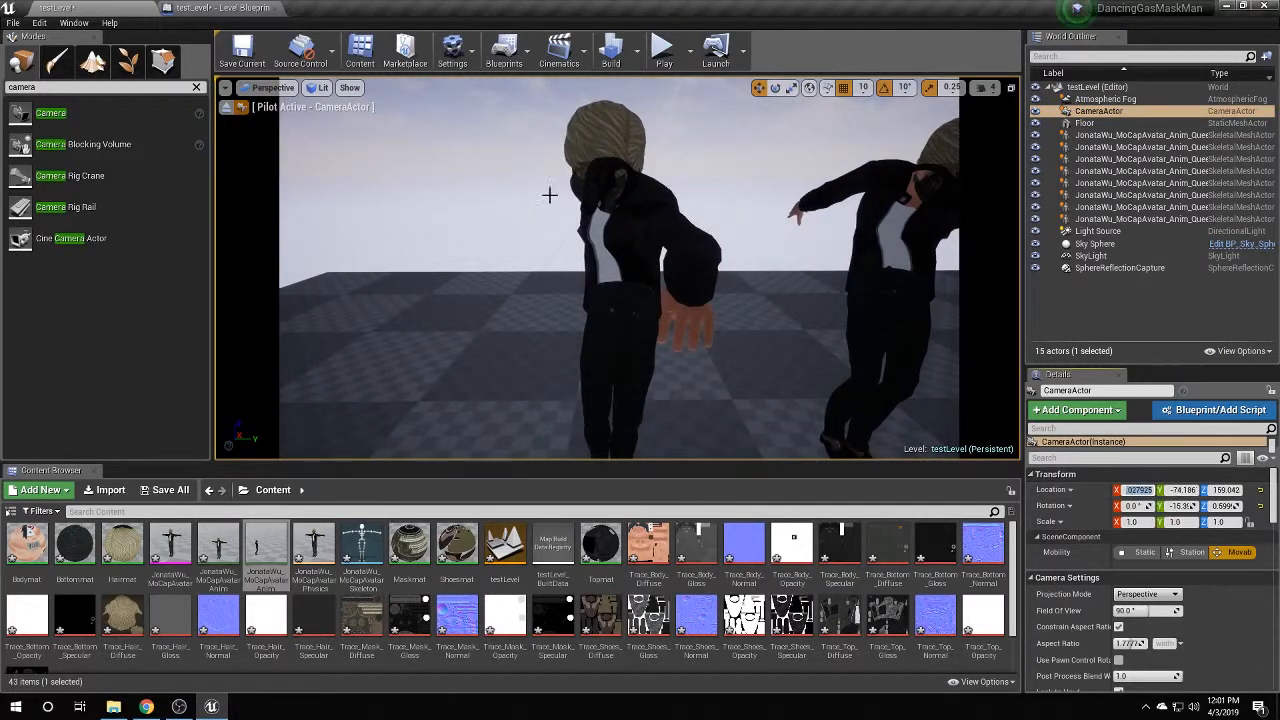
Copy the camera location 13.027925, -74.18618, 159.04248 into Make Vector's X, Y and Z.
left_click(225, 8)
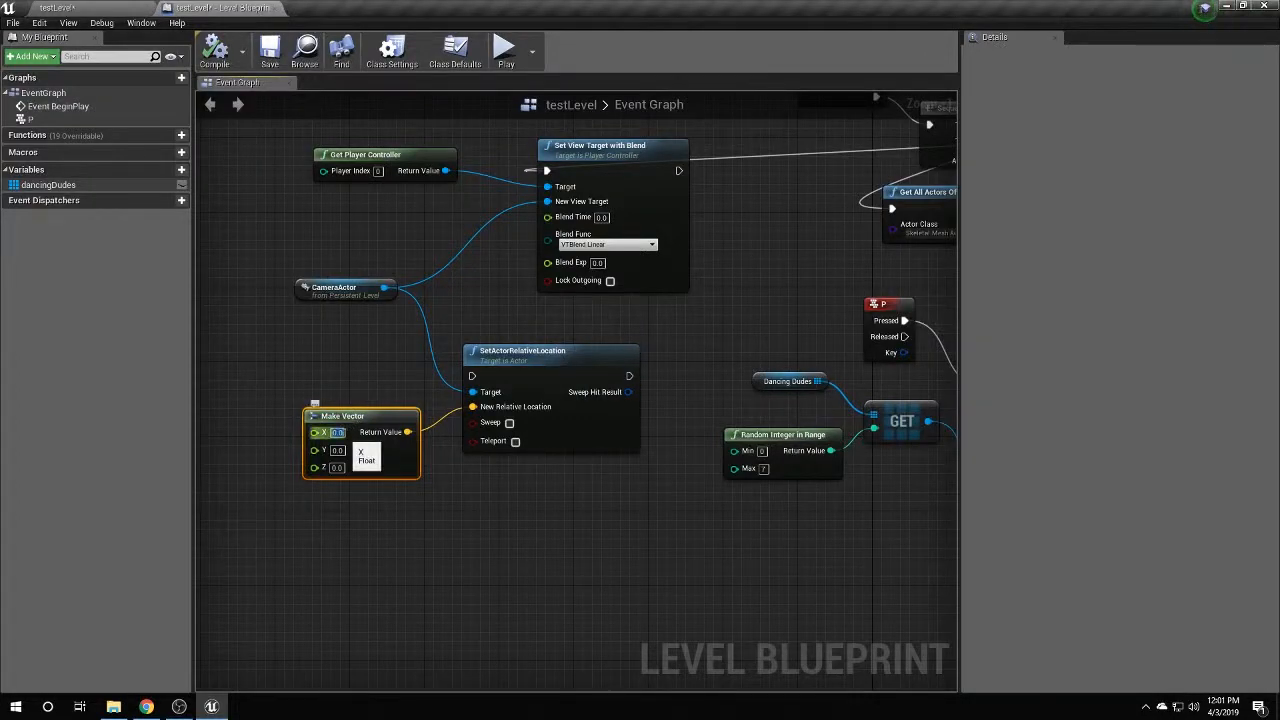
left_click(55, 7)
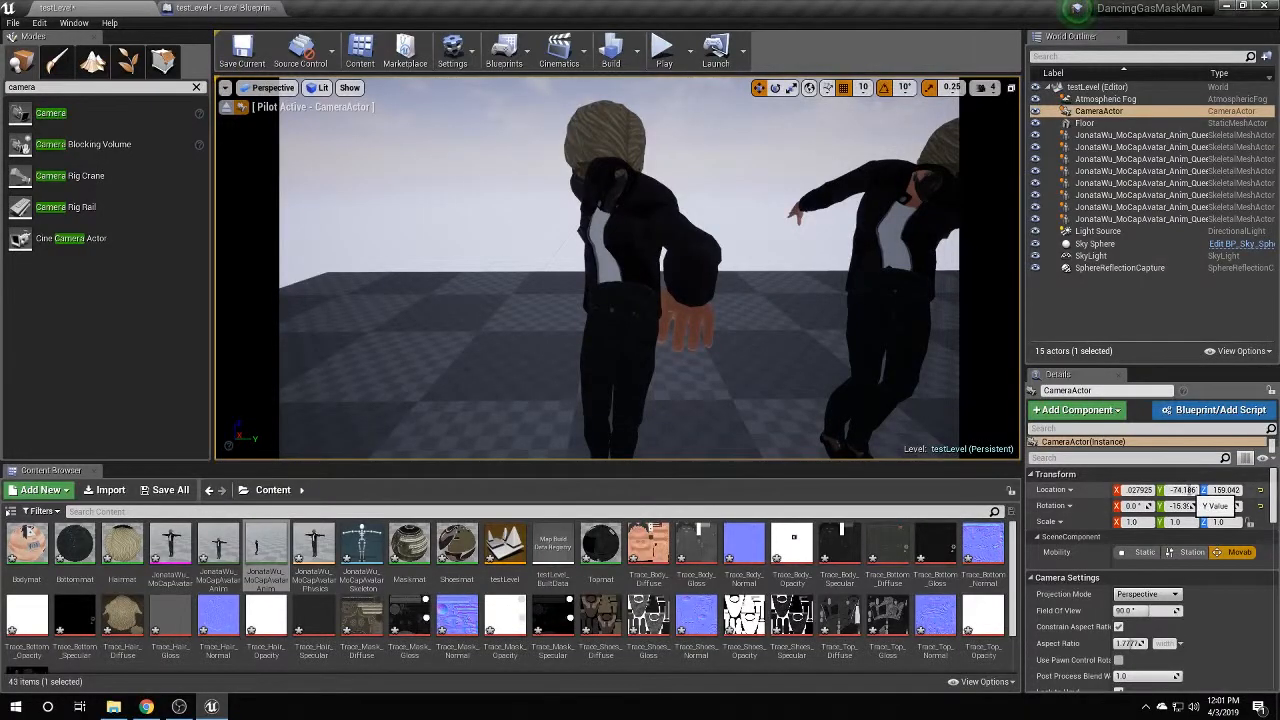
left_click(225, 8)
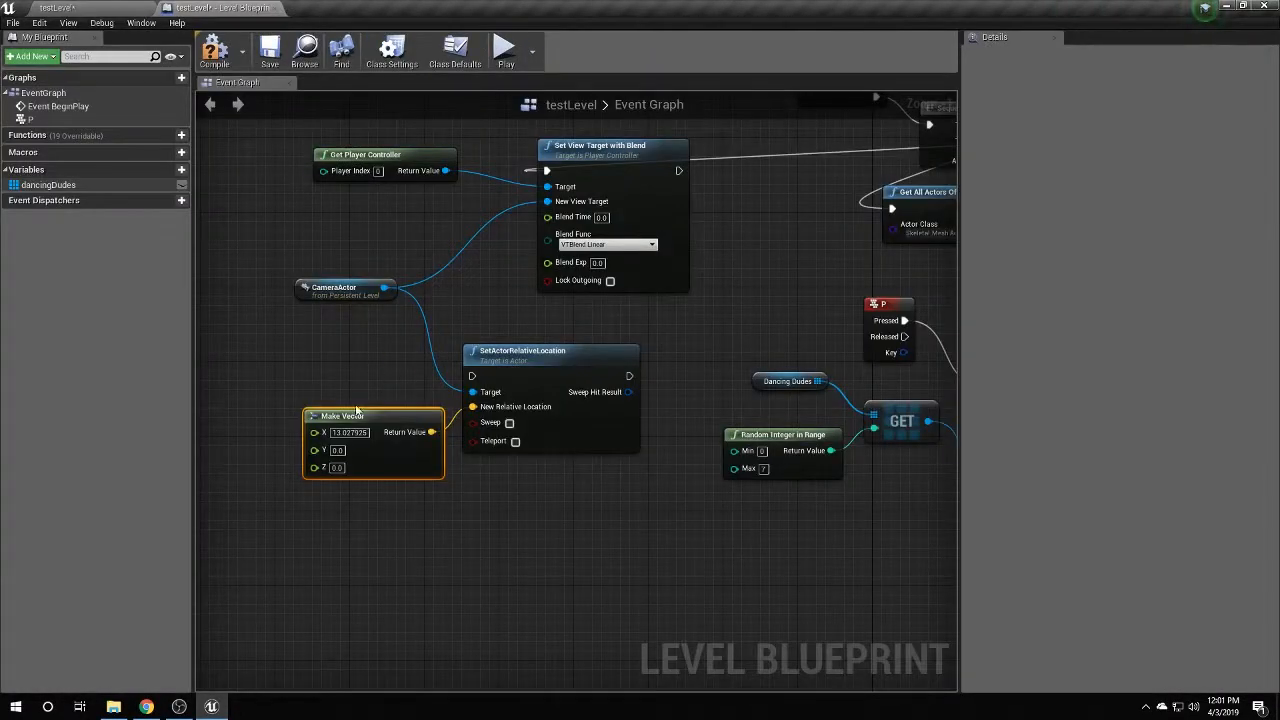
left_click(55, 7)
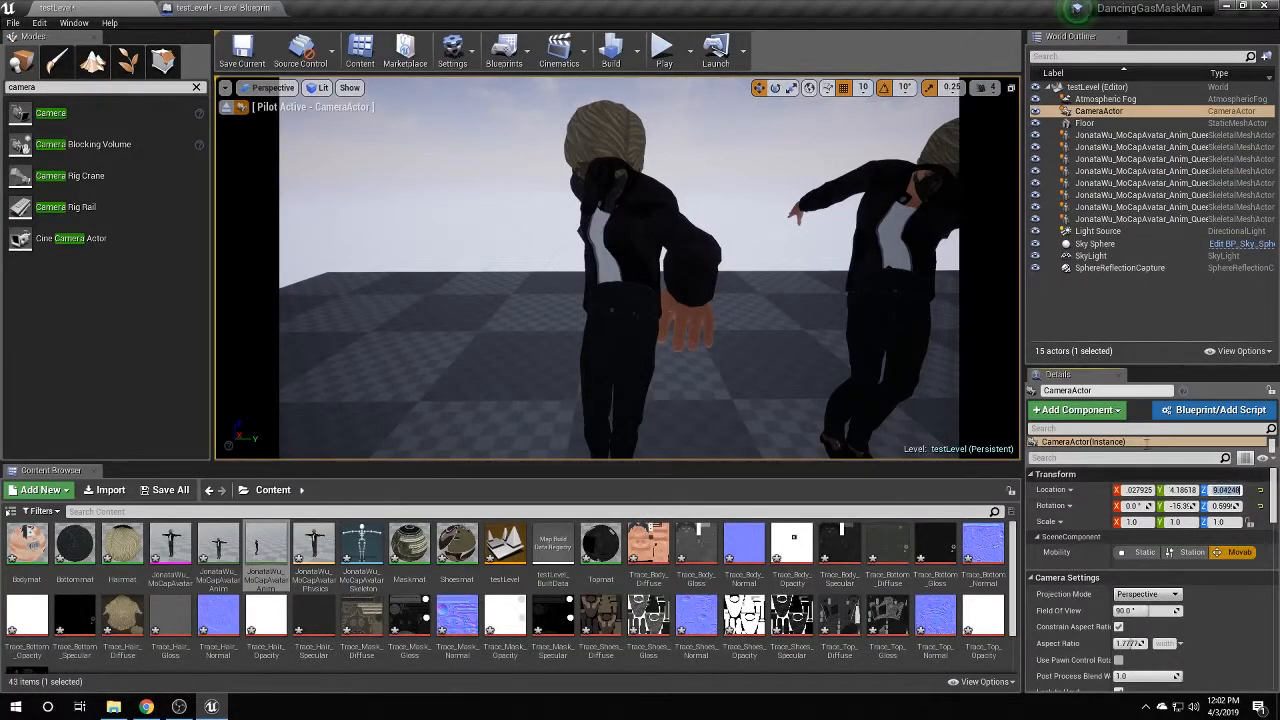
left_click(225, 8)
type("159.04248")
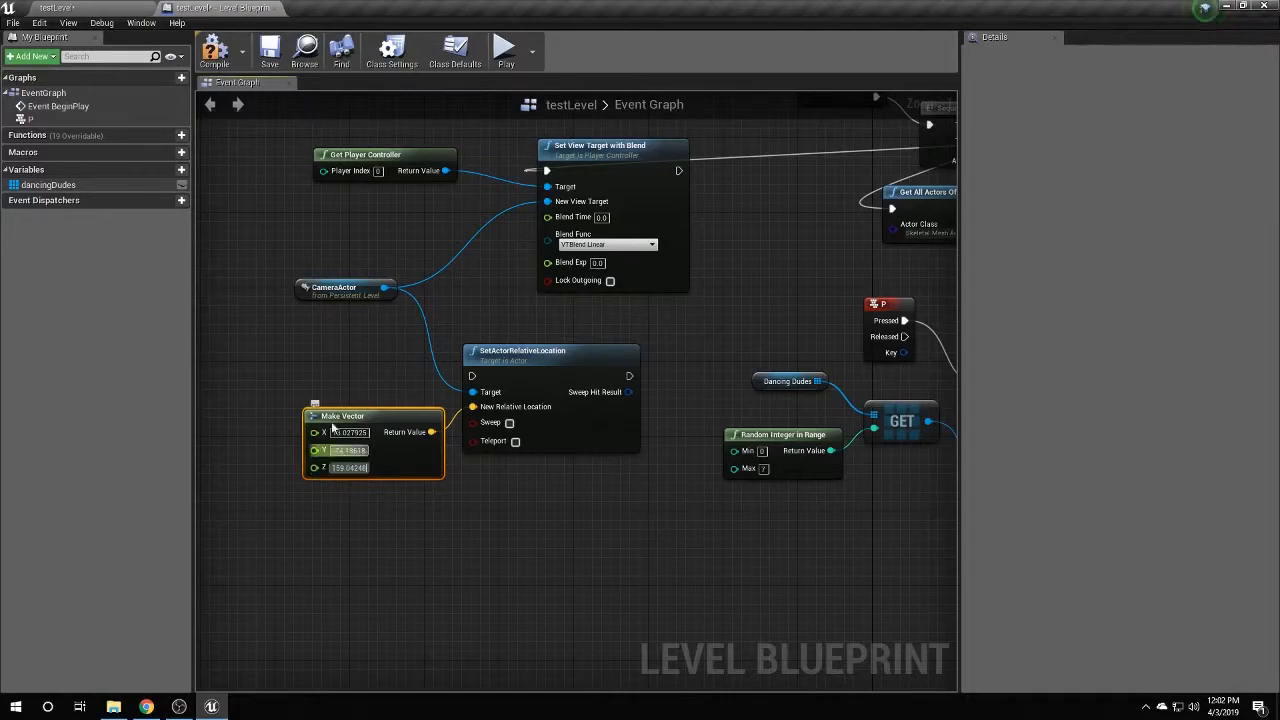
left_click(58, 8)
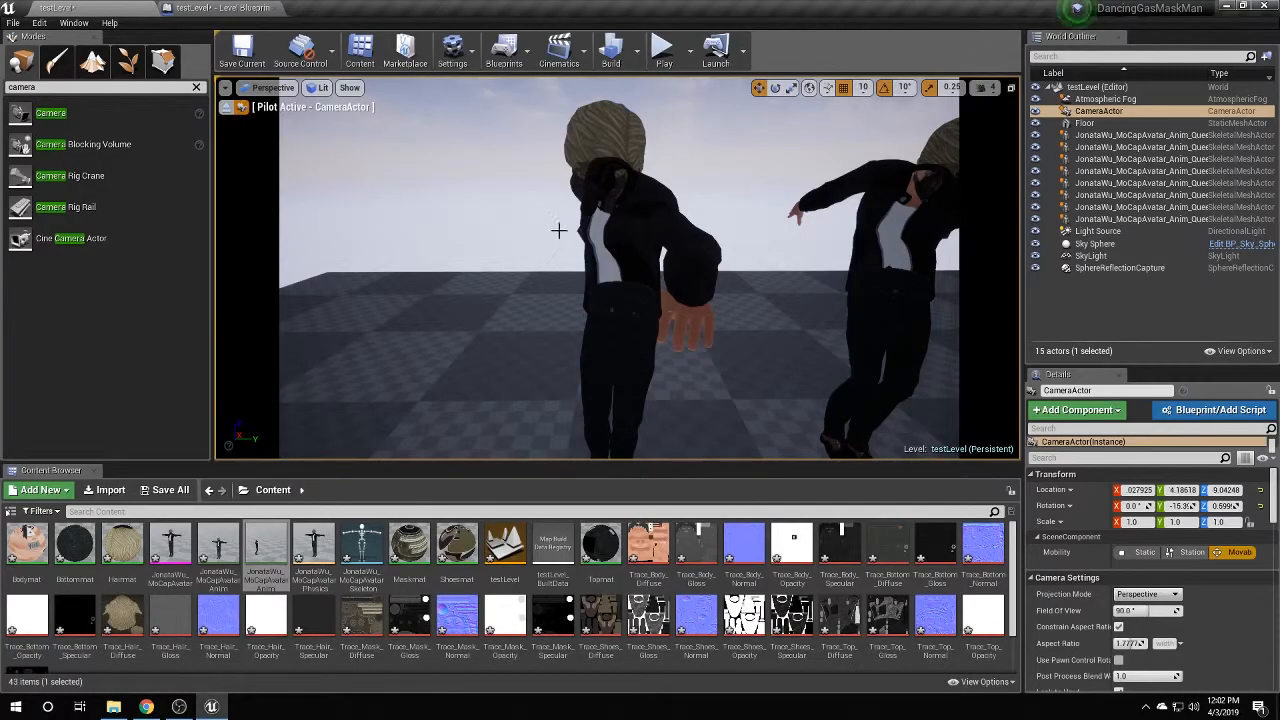
Stop piloting the camera and orbit to view the dancers and camera.
left_click(1120, 147)
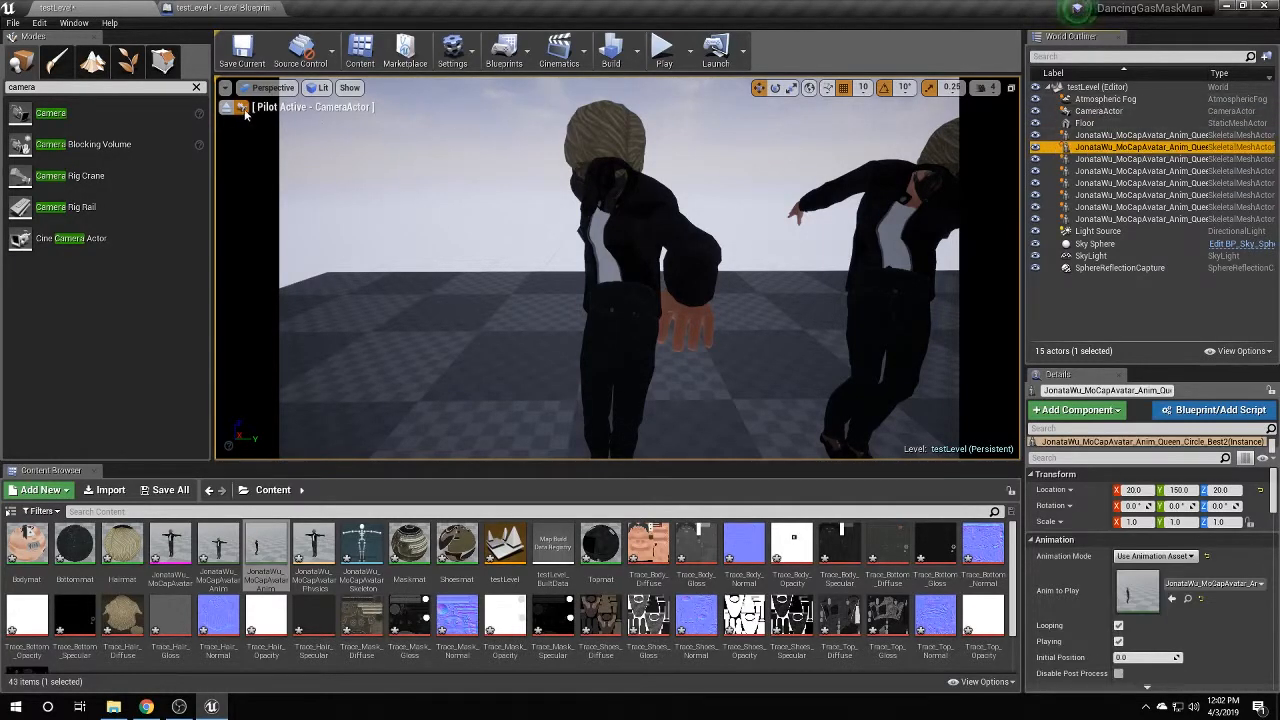
left_click(242, 108)
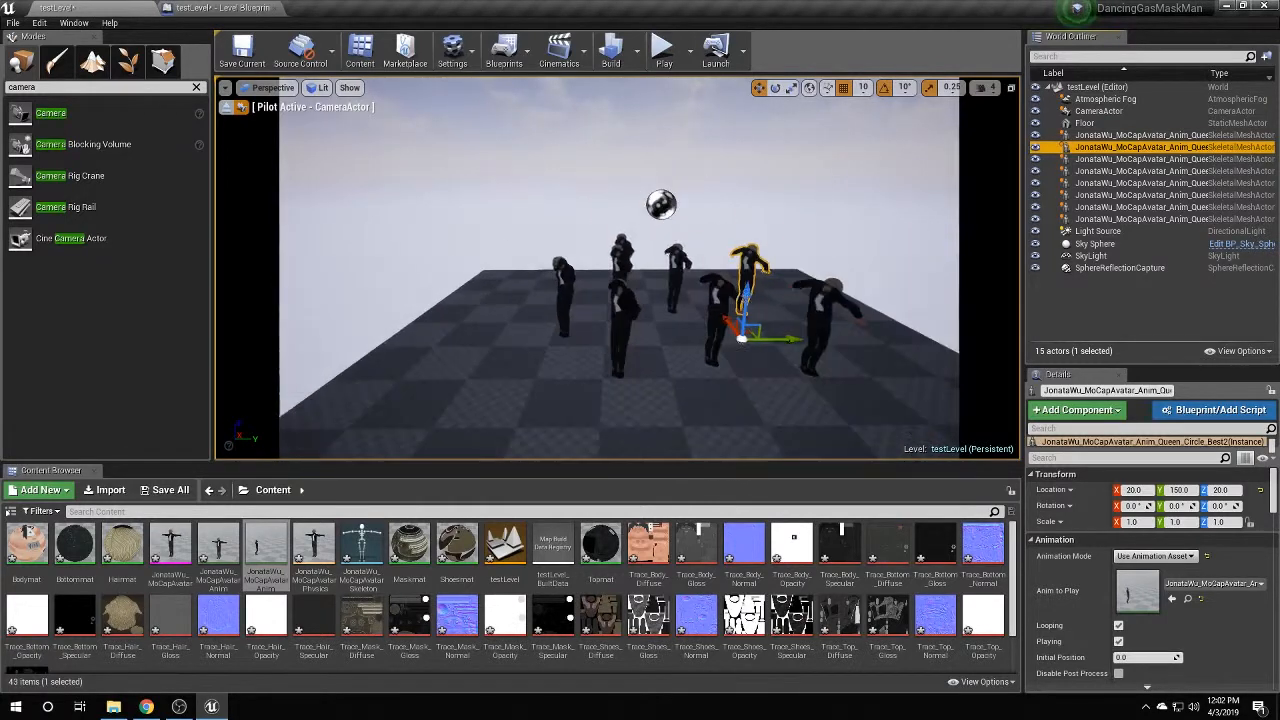
mouse_move(337, 148)
left_mouse_down()
mouse_move(365, 190)
mouse_move(337, 148)
left_mouse_up()
left_click(241, 107)
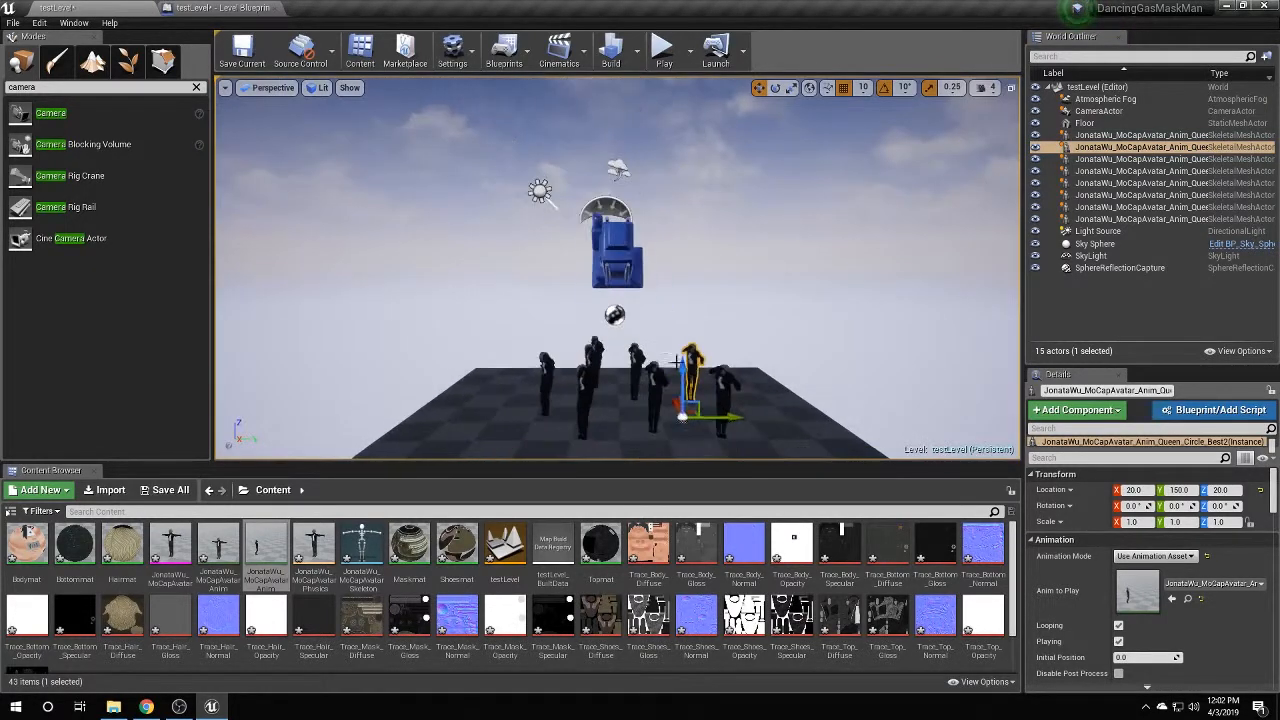
right_click_drag(769, 373, 722, 400)
Add a C key event whose Pressed fires SetActorRelativeLocation, then compile and save.
left_click(222, 7)
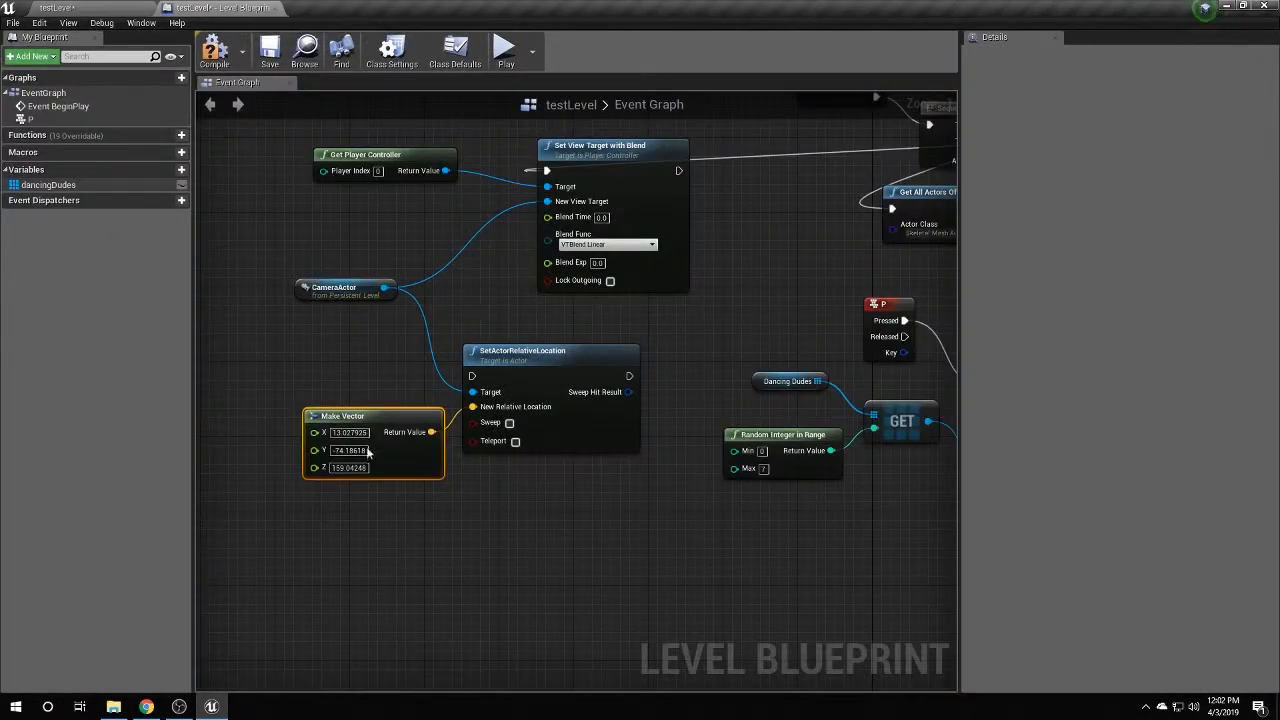
left_click_drag(615, 400, 633, 400)
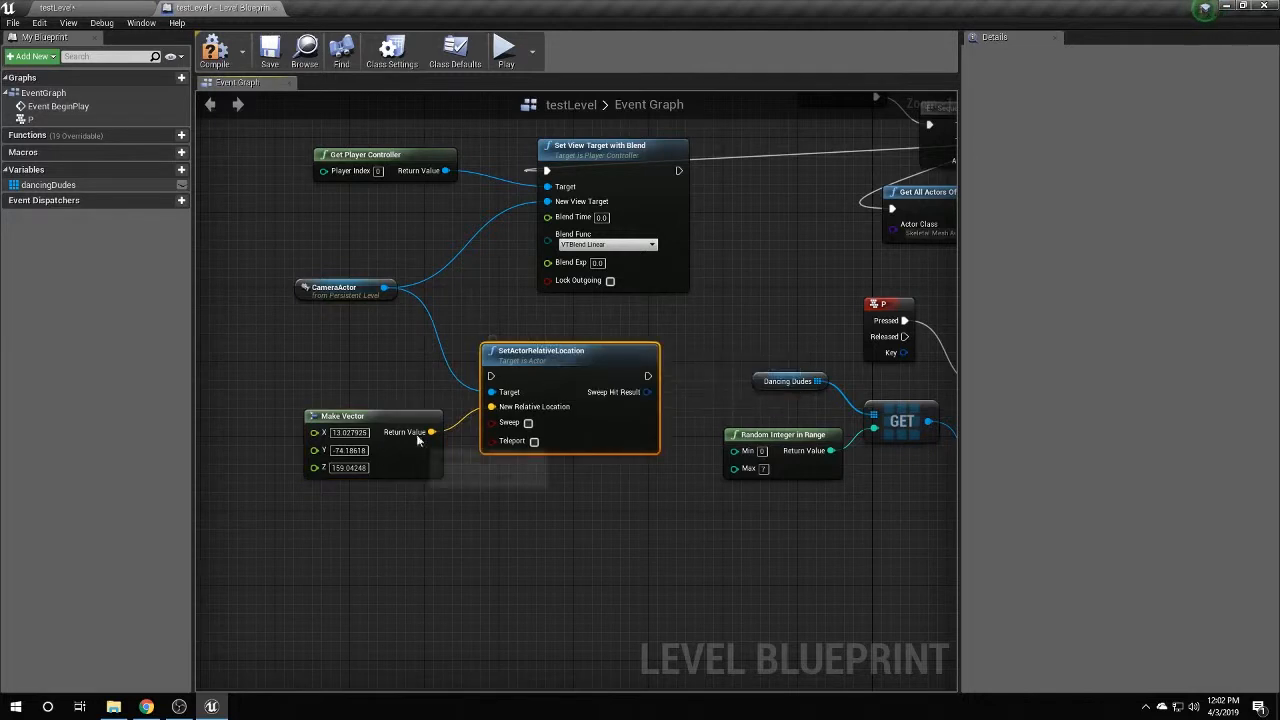
left_click_drag(345, 416, 334, 444)
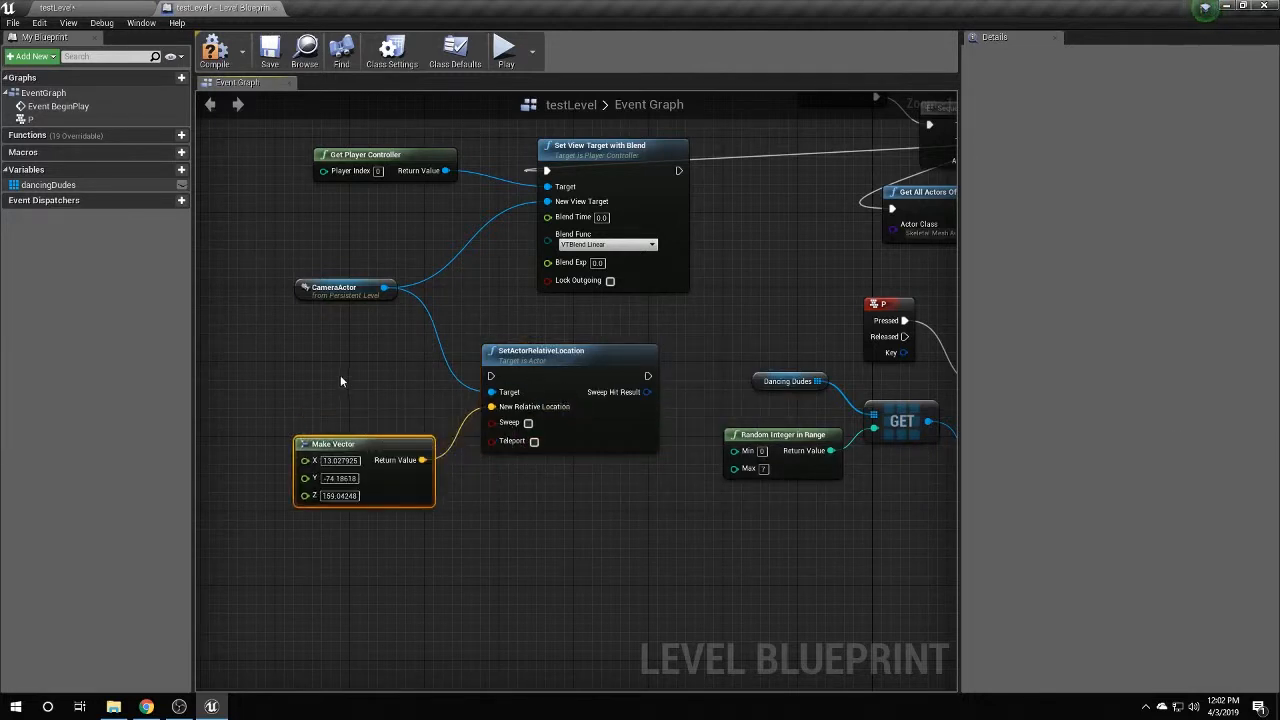
right_click(306, 362)
type("key c")
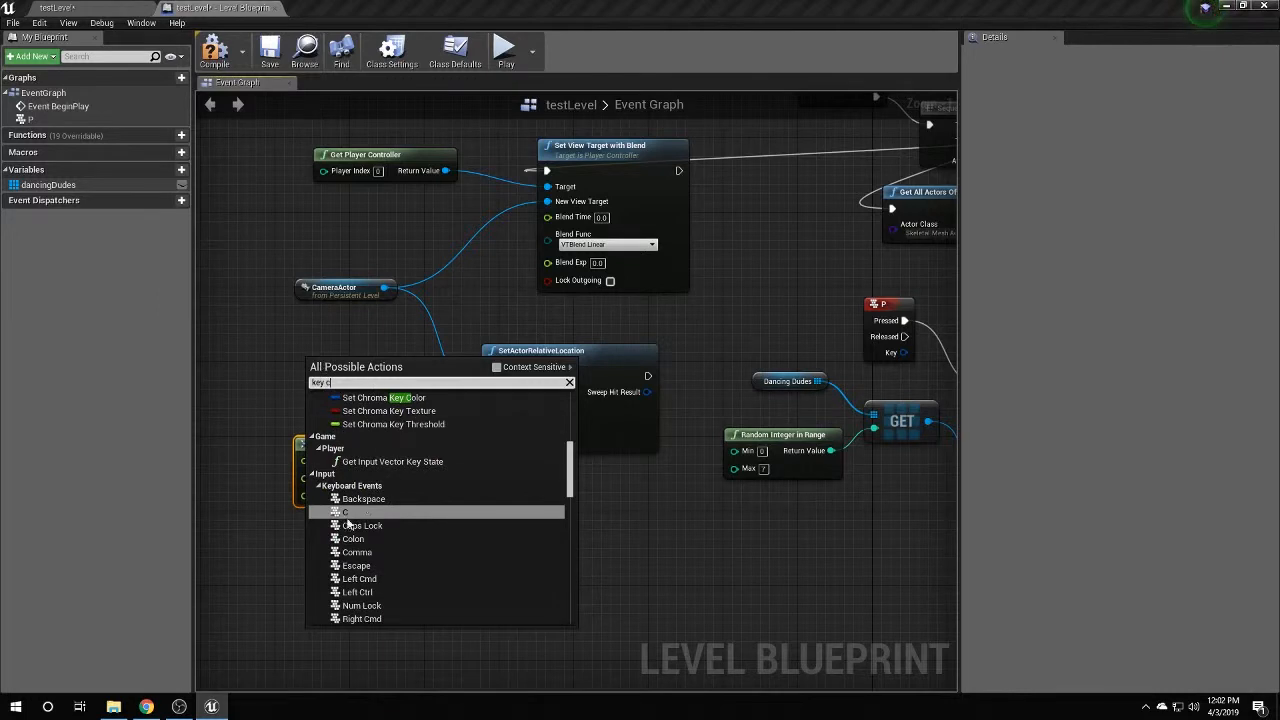
left_click(347, 516)
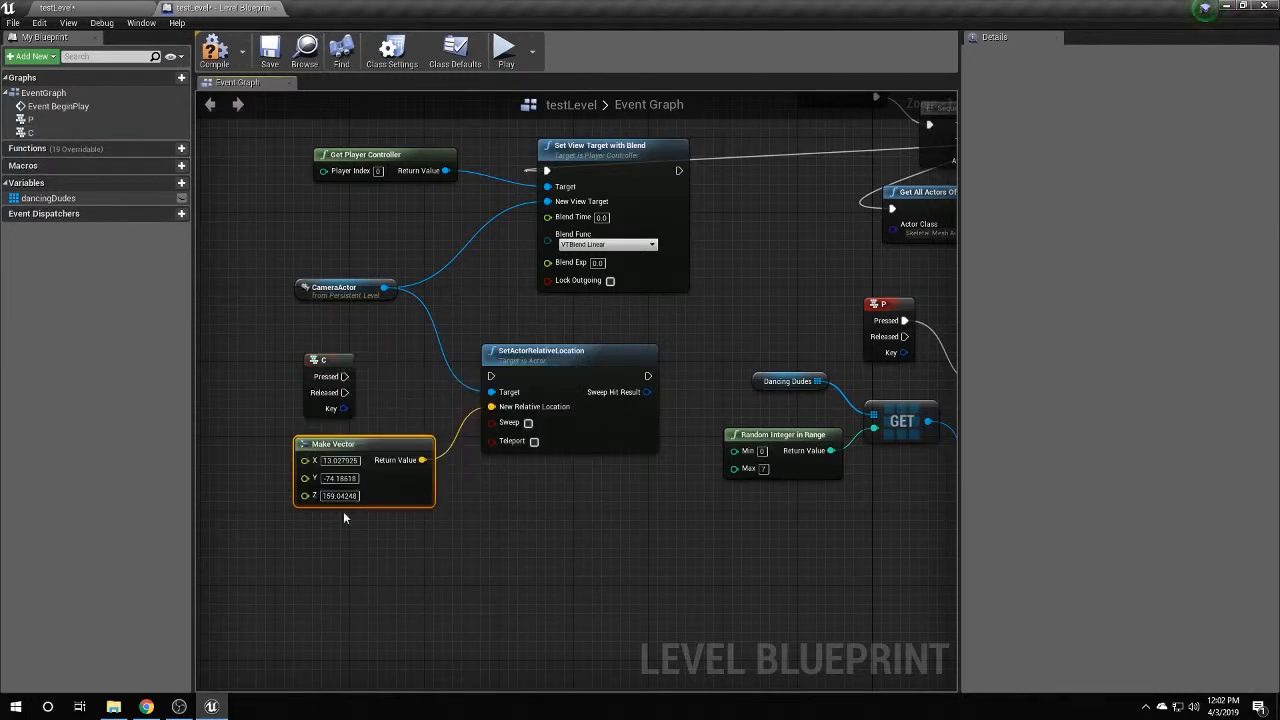
left_click_drag(345, 376, 490, 376)
left_click(214, 50)
left_click(270, 50)
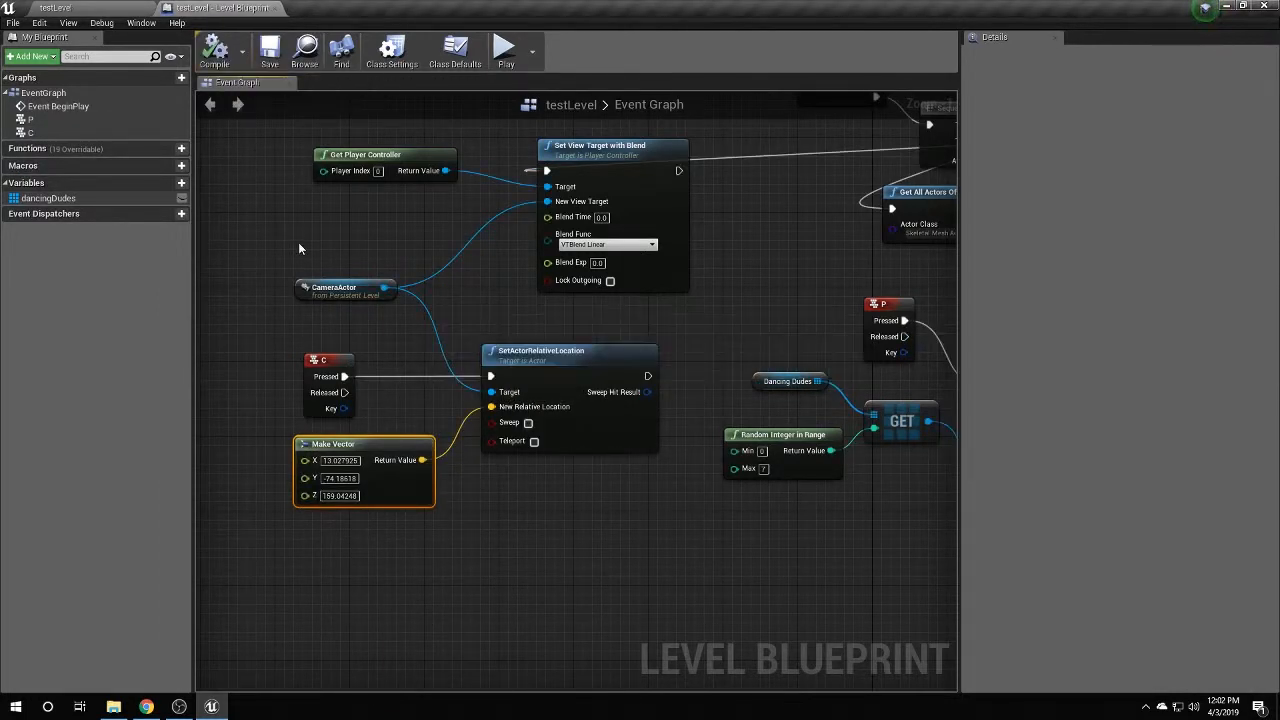
left_click(94, 6)
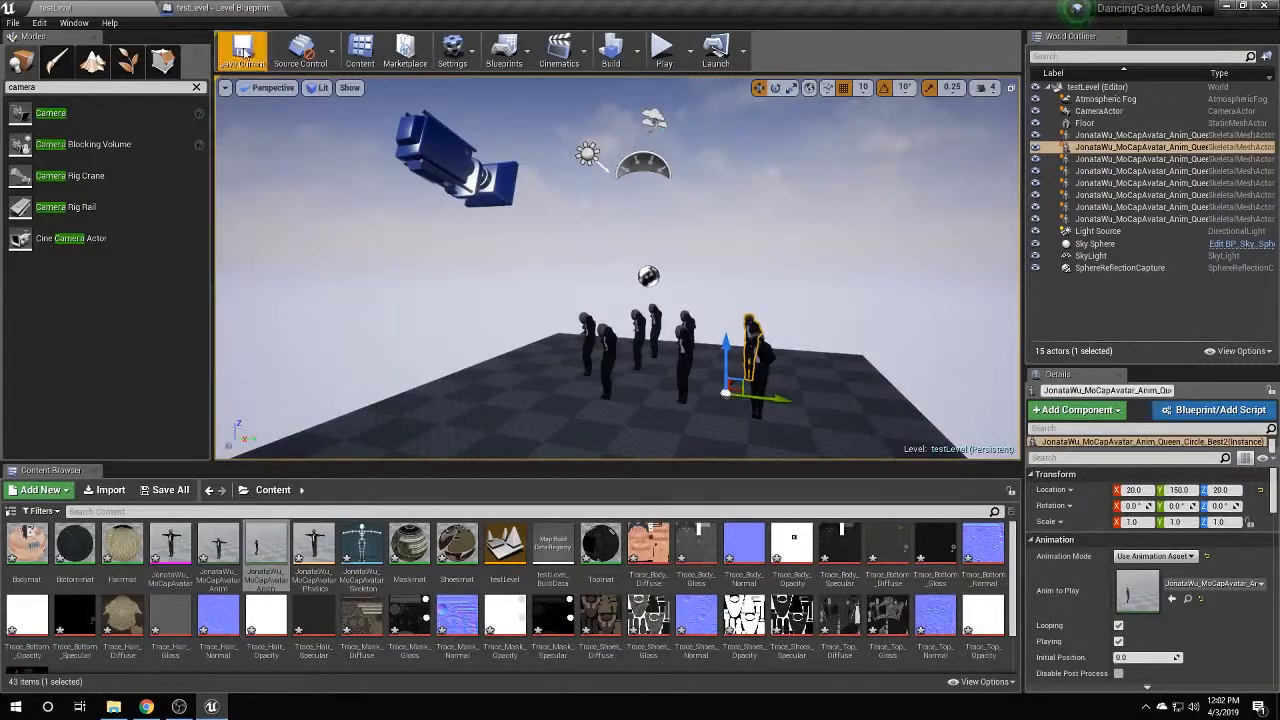
left_click(660, 50)
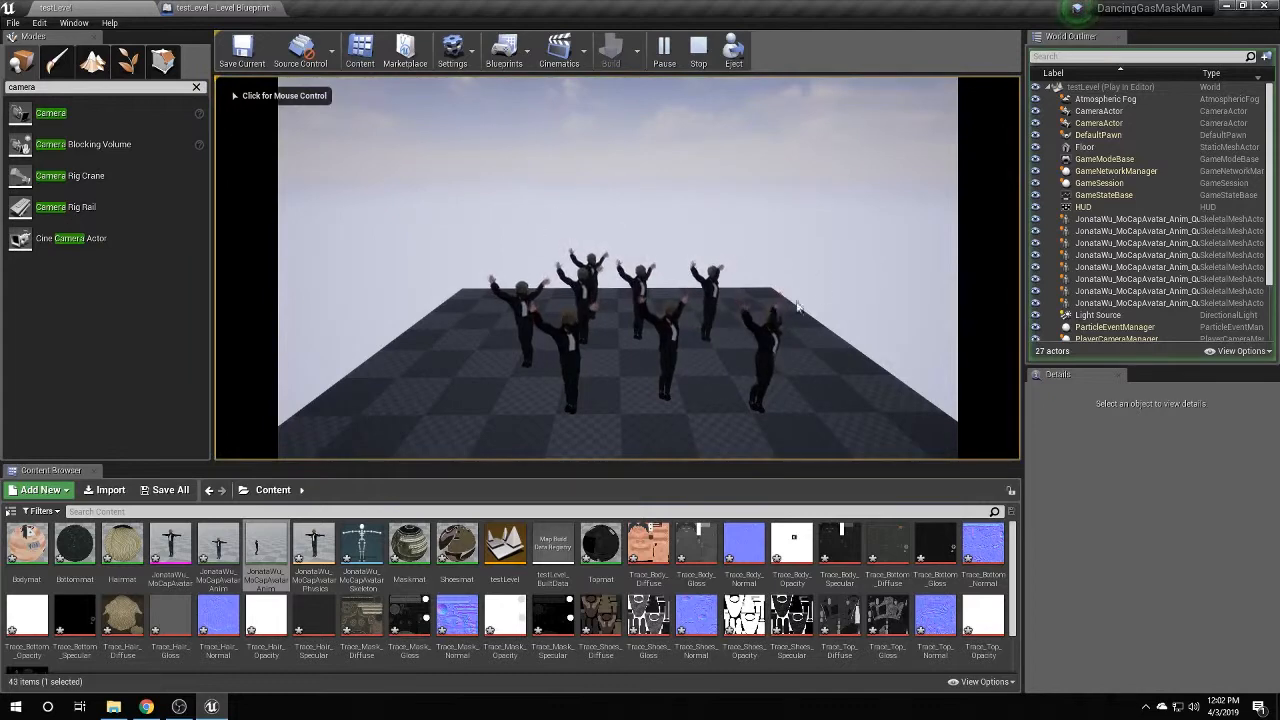
left_click(676, 269)
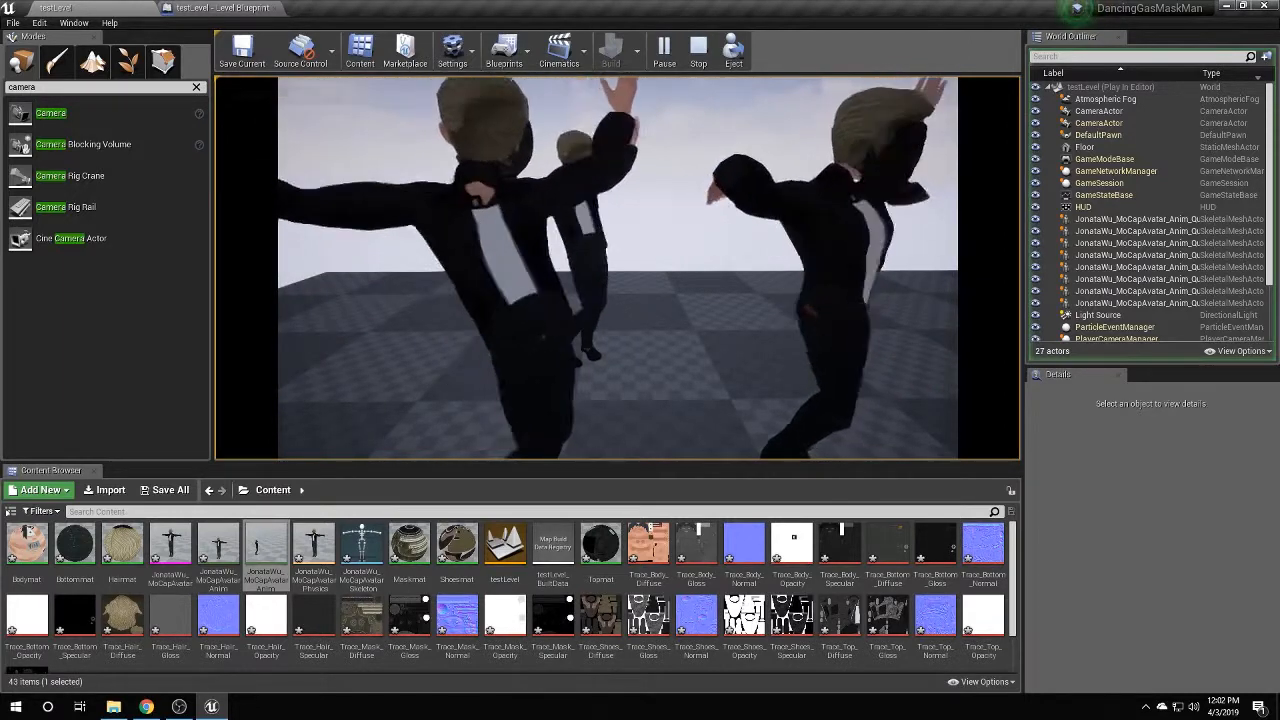
key("shift+F1")
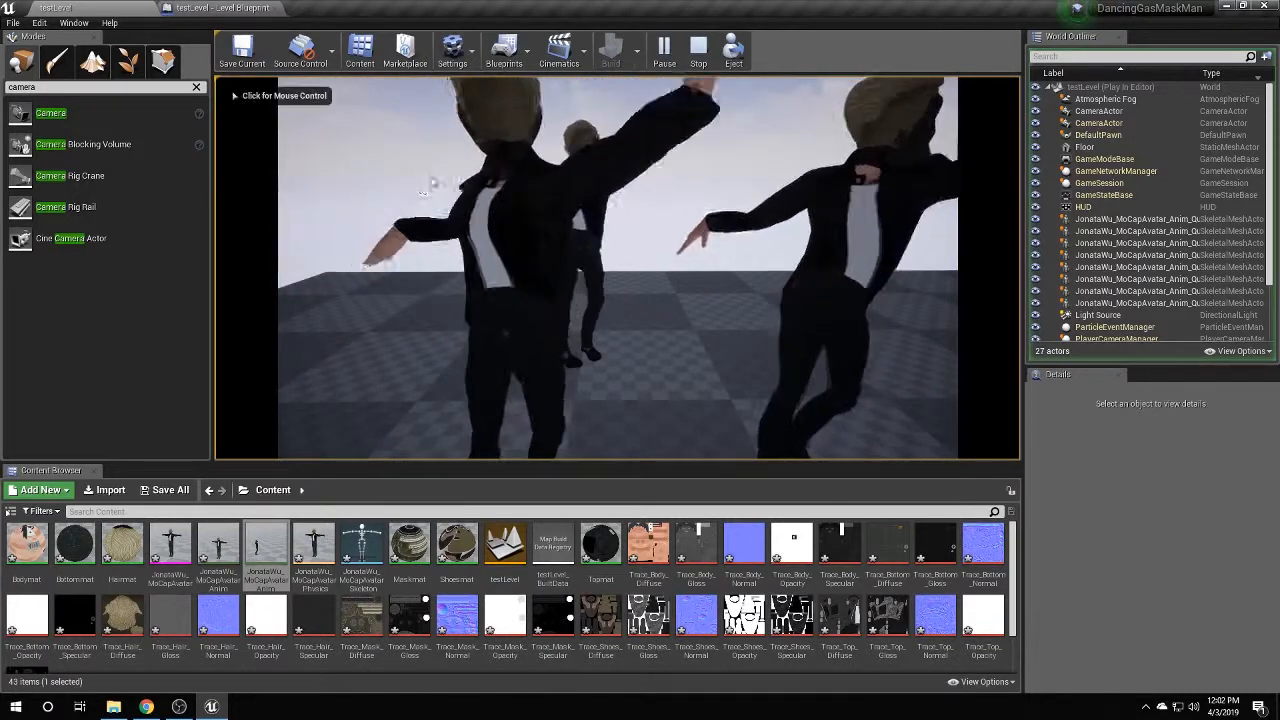
left_click(698, 50)
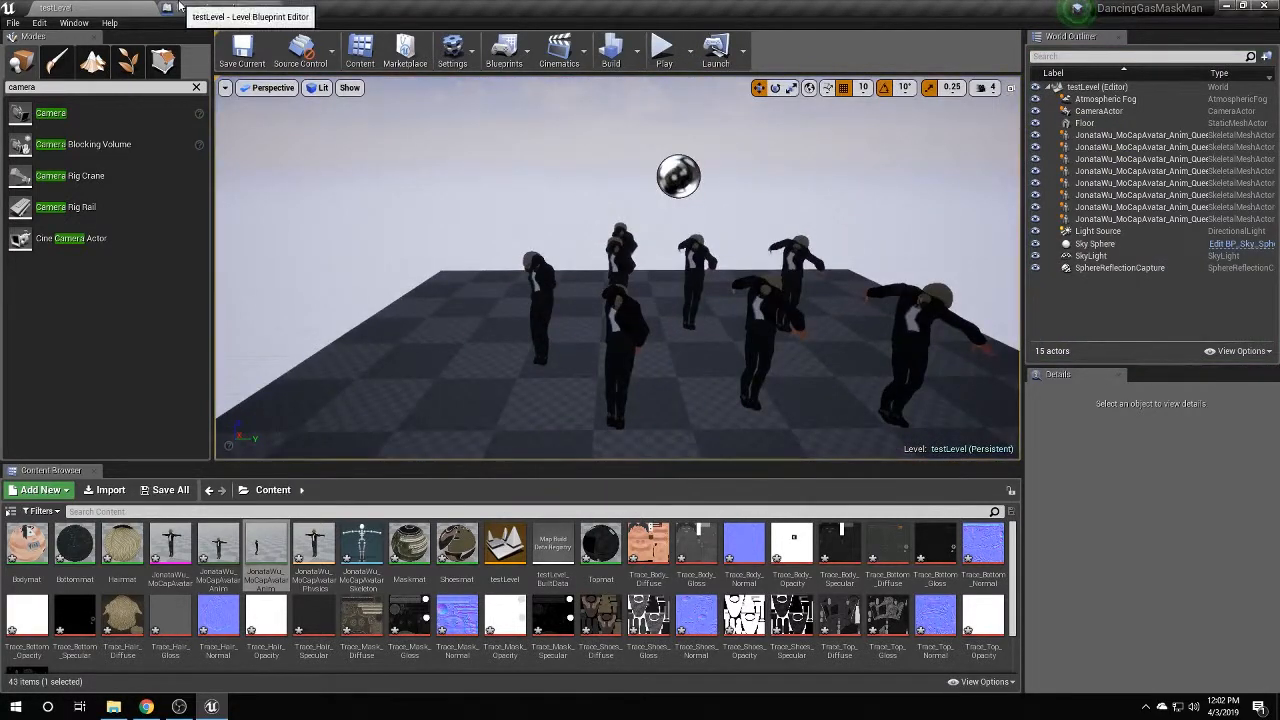
left_click(180, 8)
scroll(689, 304, "down", 4)
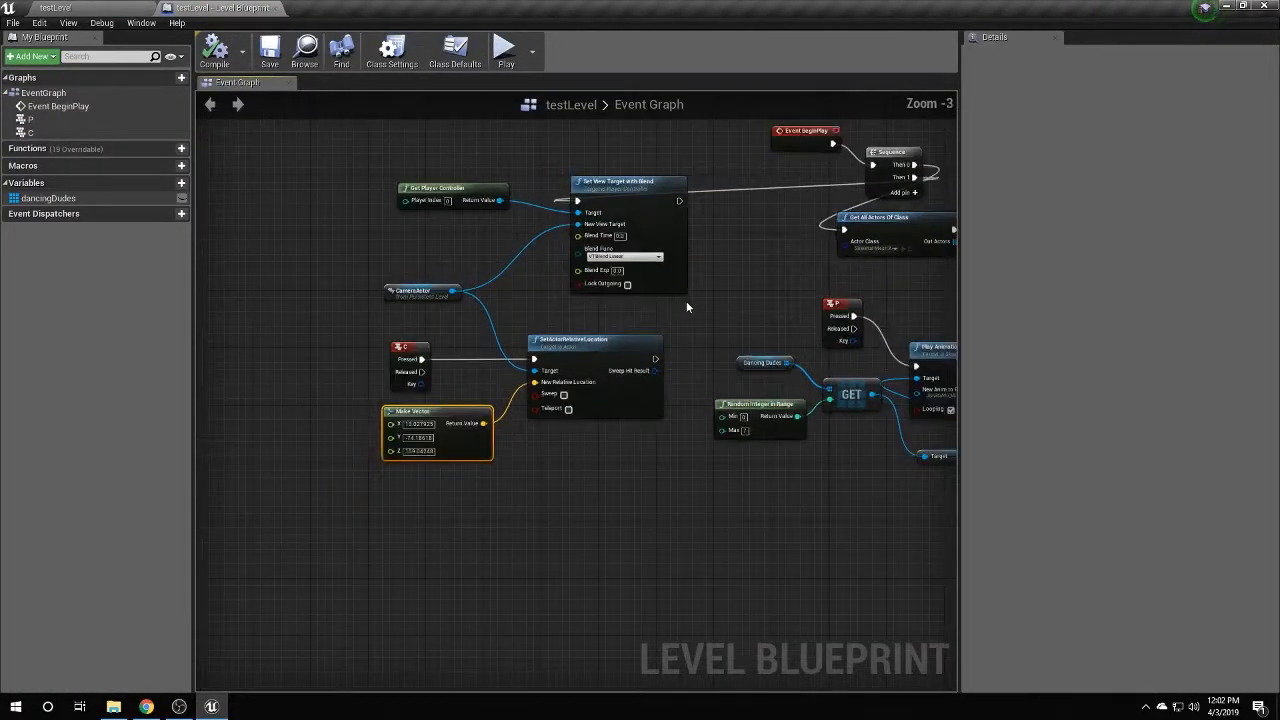
scroll(624, 320, "up", 2)
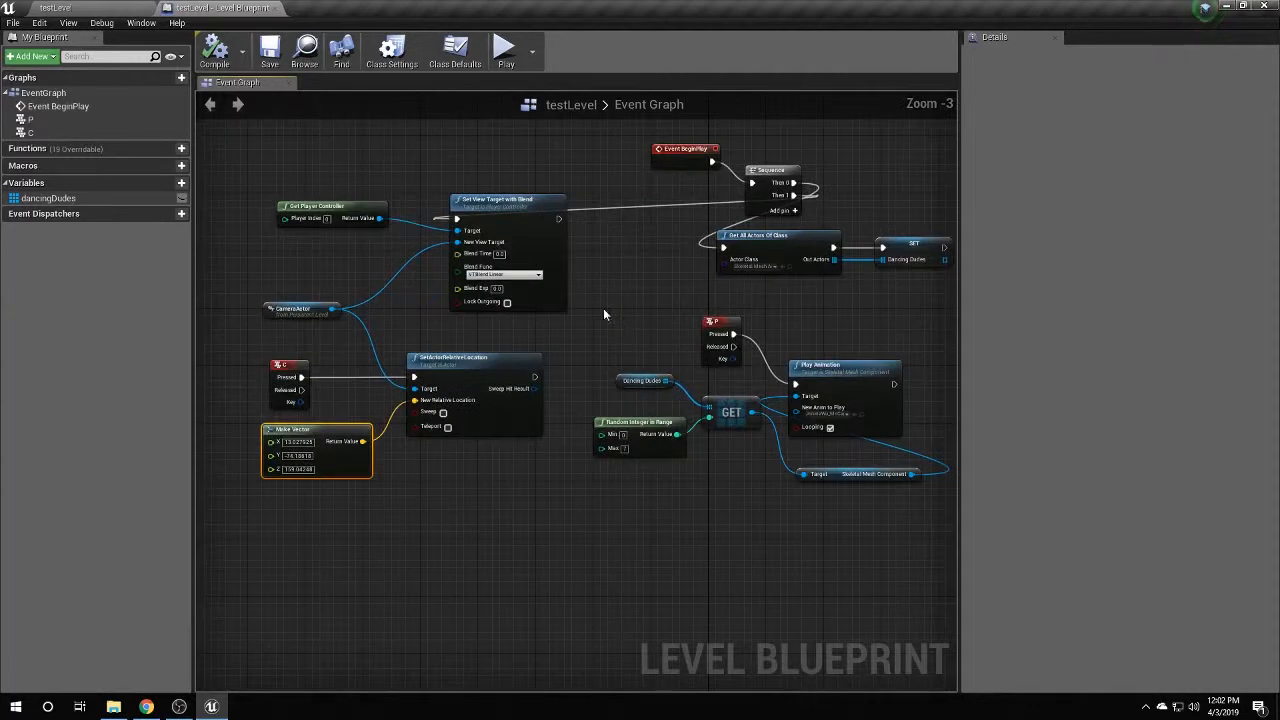